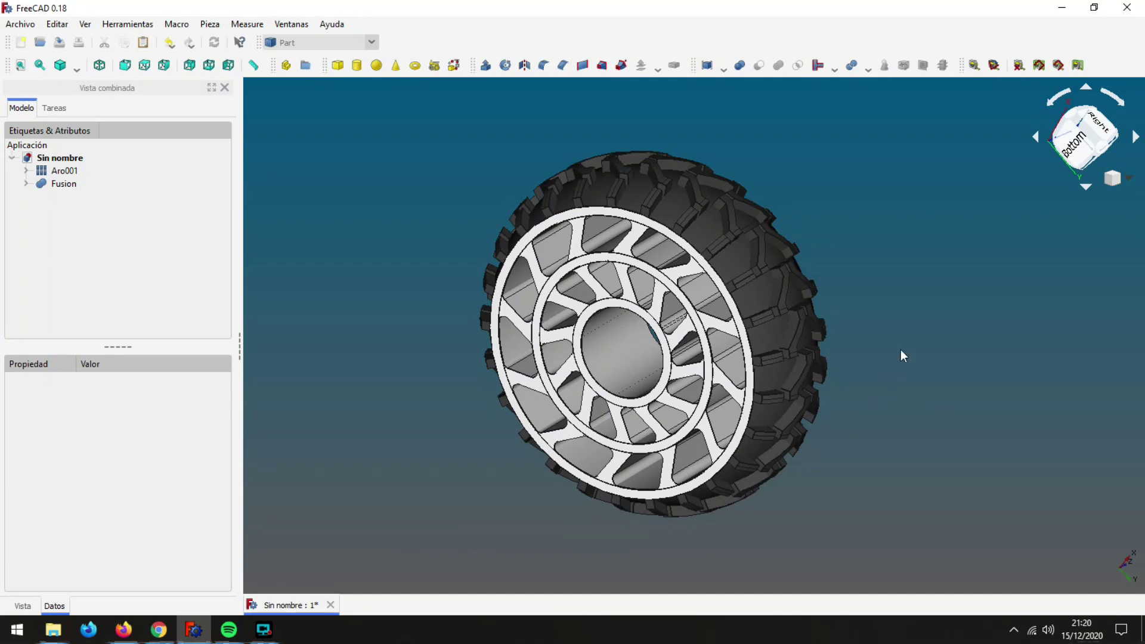
Orbit the finished wheel model to view it from the side.
{"action": "mouse_move", "coordinate": [849, 476]}
{"action": "middle_mouse_down"}
{"action": "mouse_move", "coordinate": [925, 381]}
{"action": "mouse_move", "coordinate": [882, 266]}
{"action": "mouse_move", "coordinate": [646, 173]}
{"action": "mouse_move", "coordinate": [534, 195]}
{"action": "mouse_move", "coordinate": [478, 297]}
{"action": "mouse_move", "coordinate": [542, 366]}
{"action": "mouse_move", "coordinate": [686, 453]}
{"action": "mouse_move", "coordinate": [825, 460]}
{"action": "mouse_move", "coordinate": [969, 414]}
{"action": "mouse_move", "coordinate": [914, 289]}
{"action": "mouse_move", "coordinate": [816, 156]}
{"action": "mouse_move", "coordinate": [702, 139]}
{"action": "mouse_move", "coordinate": [621, 149]}
{"action": "mouse_move", "coordinate": [547, 194]}
{"action": "mouse_move", "coordinate": [521, 264]}
{"action": "mouse_move", "coordinate": [550, 360]}
{"action": "mouse_move", "coordinate": [621, 421]}
{"action": "mouse_move", "coordinate": [537, 512]}
{"action": "mouse_move", "coordinate": [511, 488]}
{"action": "mouse_move", "coordinate": [463, 320]}
{"action": "mouse_move", "coordinate": [848, 270]}
{"action": "mouse_move", "coordinate": [900, 388]}
{"action": "mouse_move", "coordinate": [913, 557]}
{"action": "mouse_move", "coordinate": [884, 340]}
{"action": "mouse_move", "coordinate": [823, 253]}
{"action": "mouse_move", "coordinate": [698, 138]}
{"action": "mouse_move", "coordinate": [632, 164]}
{"action": "mouse_move", "coordinate": [542, 402]}
{"action": "mouse_move", "coordinate": [632, 488]}
{"action": "mouse_move", "coordinate": [818, 542]}
{"action": "mouse_move", "coordinate": [903, 473]}
{"action": "mouse_move", "coordinate": [913, 358]}
{"action": "mouse_move", "coordinate": [826, 199]}
{"action": "mouse_move", "coordinate": [851, 406]}
{"action": "mouse_move", "coordinate": [831, 516]}
{"action": "mouse_move", "coordinate": [767, 555]}
{"action": "mouse_move", "coordinate": [708, 571]}
{"action": "mouse_move", "coordinate": [639, 552]}
{"action": "mouse_move", "coordinate": [529, 471]}
{"action": "middle_mouse_up"}
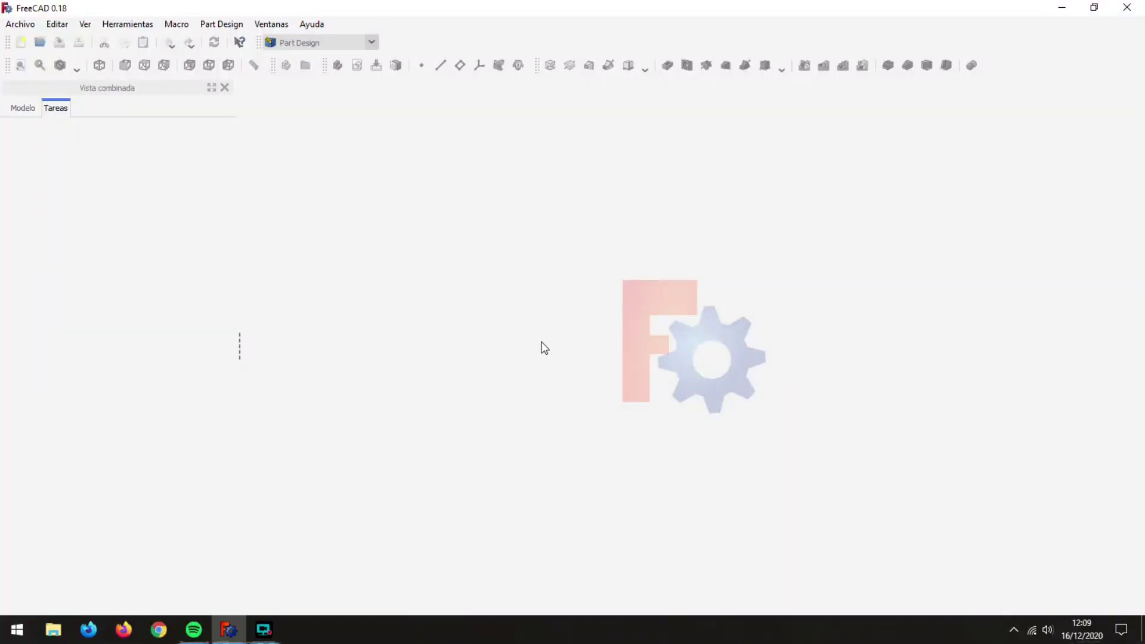
Create a new document with a body and an empty sketch on the XY plane.
{"action": "left_click", "coordinate": [20, 43]}
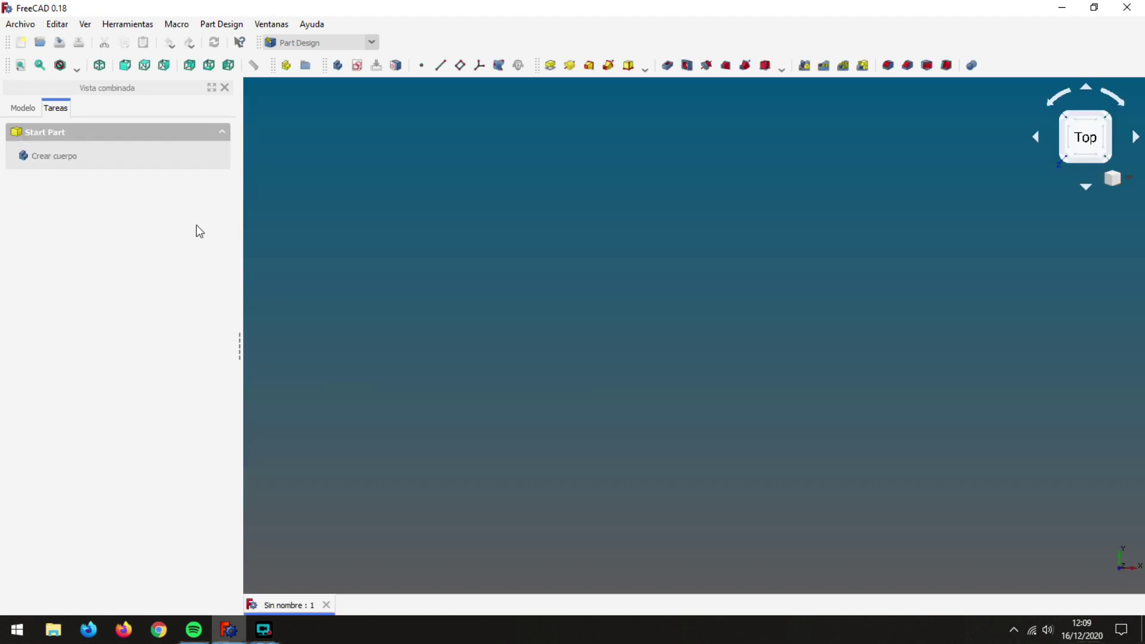
{"action": "left_click", "coordinate": [60, 157]}
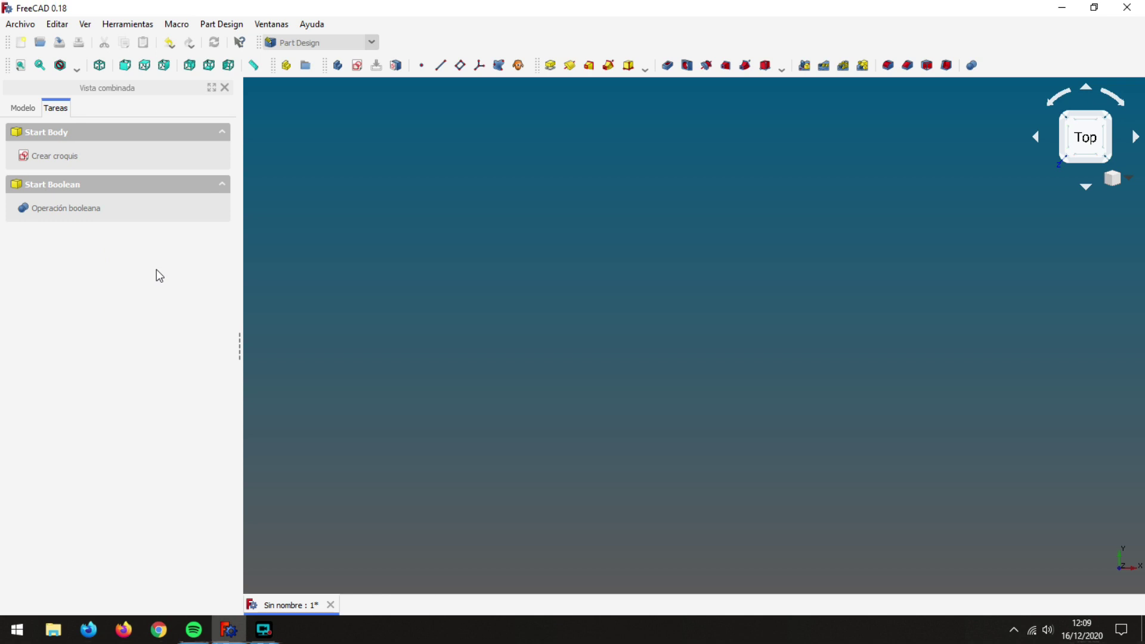
{"action": "left_click", "coordinate": [60, 157]}
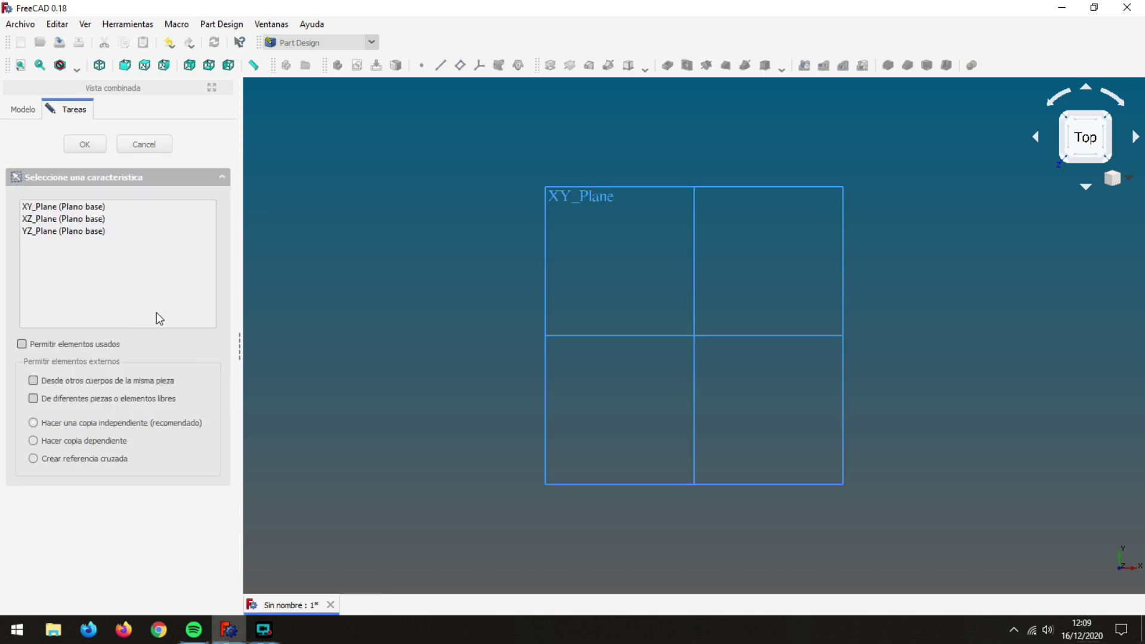
{"action": "left_click", "coordinate": [81, 209]}
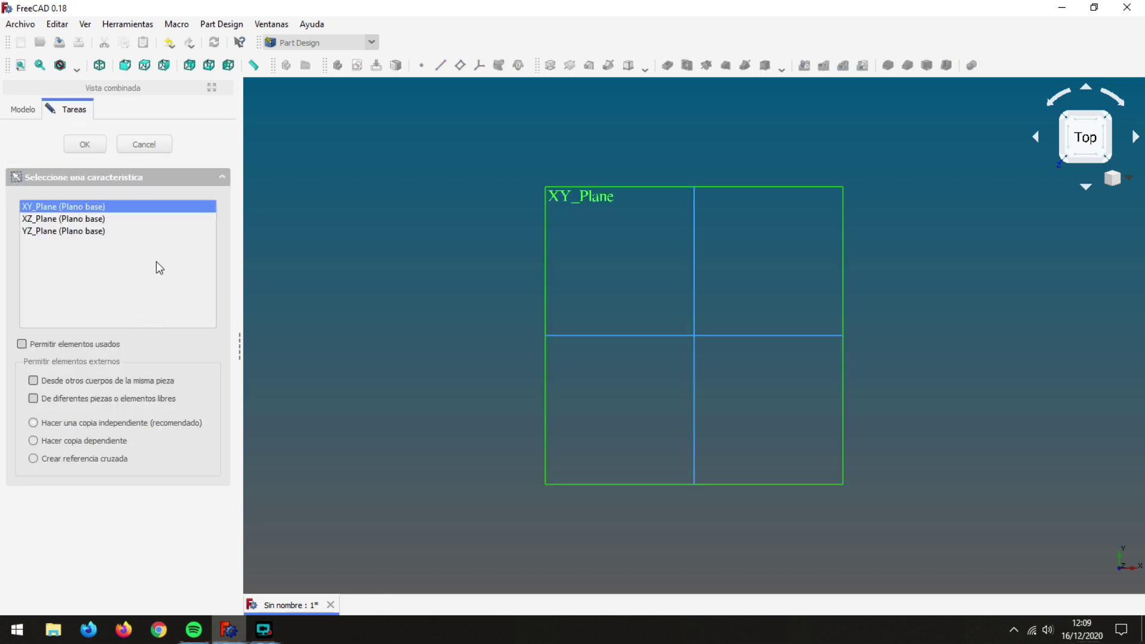
{"action": "left_click", "coordinate": [85, 146]}
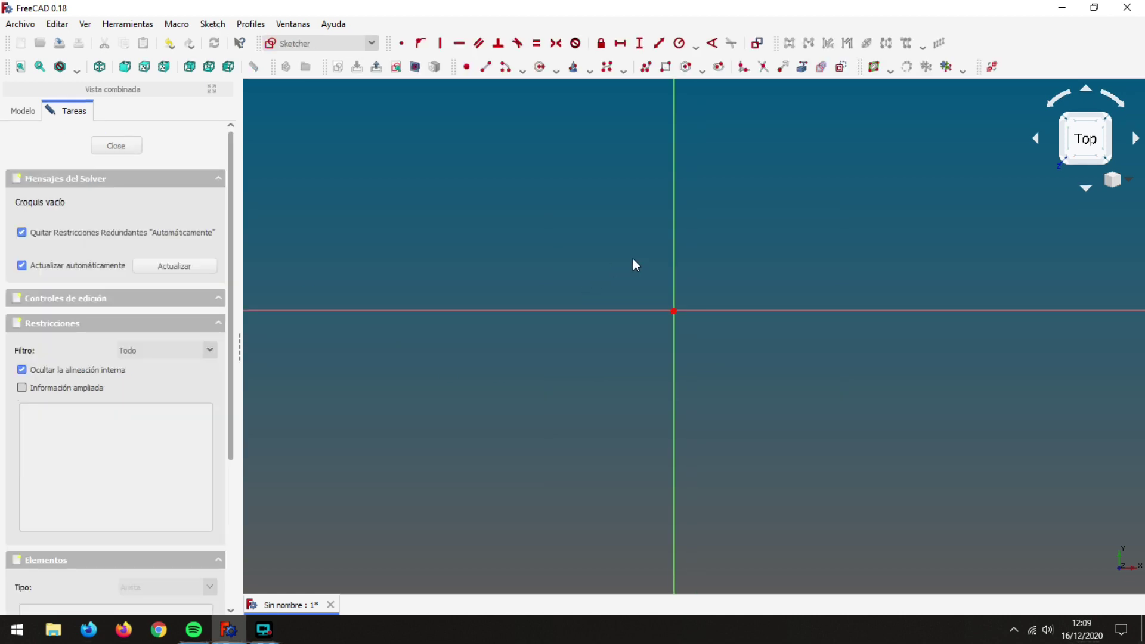
{"action": "middle_click_drag", "start_coordinate": [718, 267], "coordinate": [719, 363]}
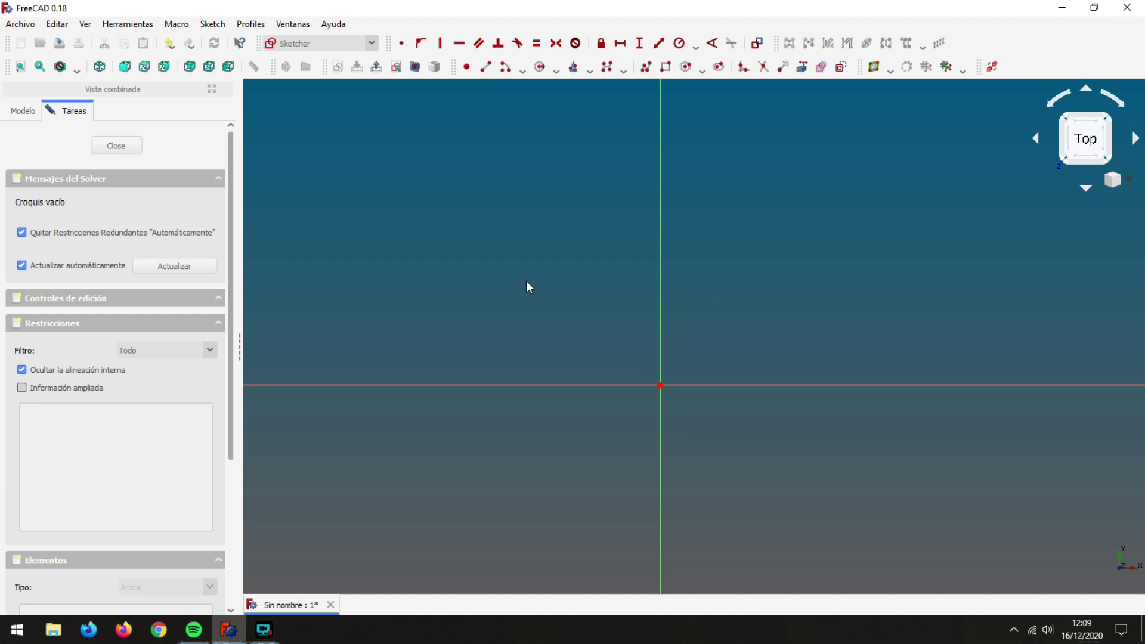
Draw a circle centred on the origin and constrain its radius to 20 mm.
{"action": "left_click", "coordinate": [540, 67]}
{"action": "left_click", "coordinate": [660, 386]}
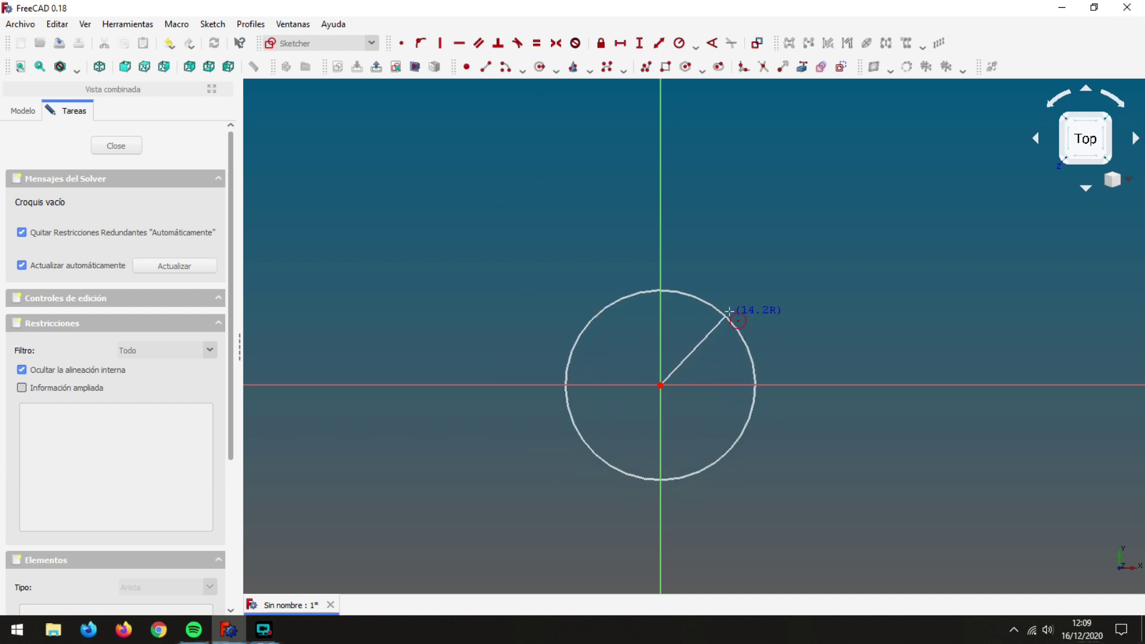
{"action": "left_click", "coordinate": [759, 313]}
{"action": "right_click", "coordinate": [814, 271]}
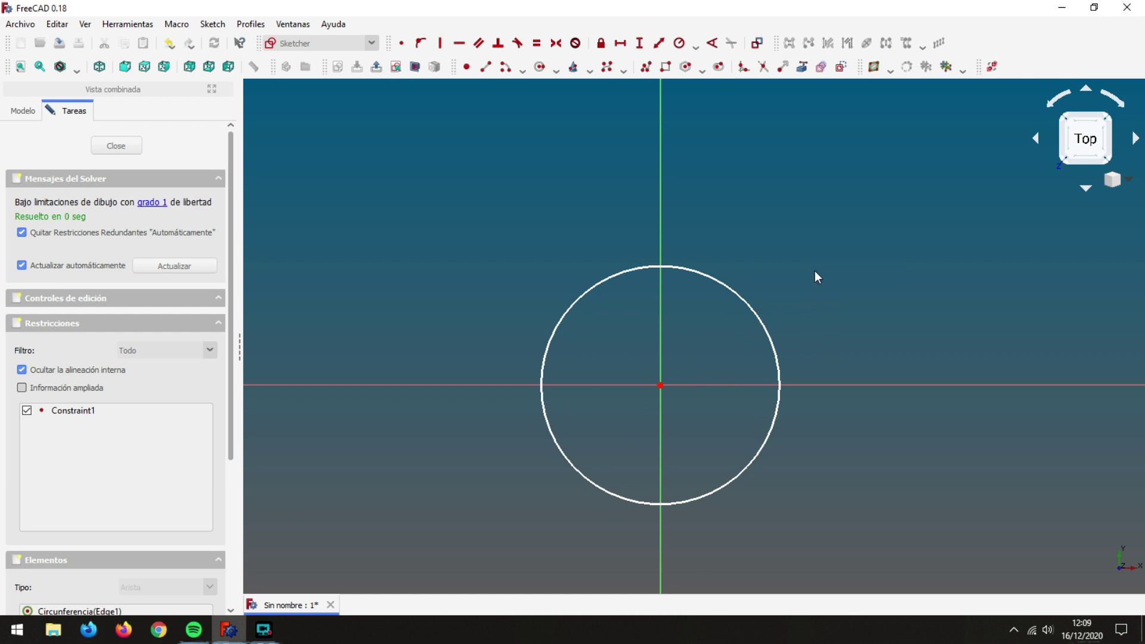
{"action": "left_click", "coordinate": [763, 328]}
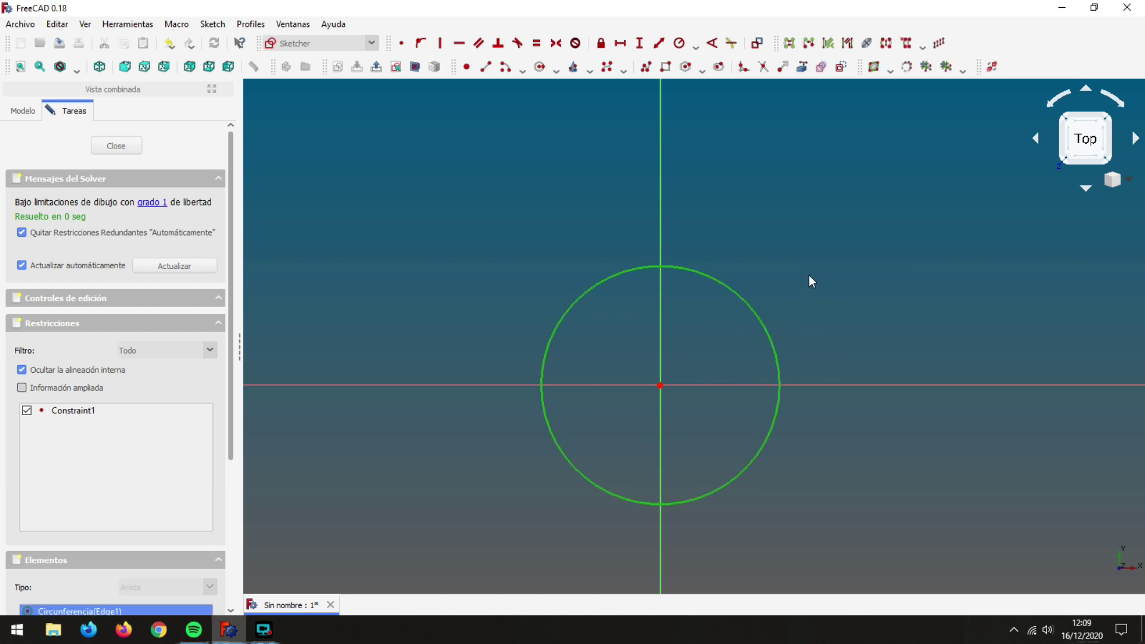
{"action": "left_click", "coordinate": [678, 43]}
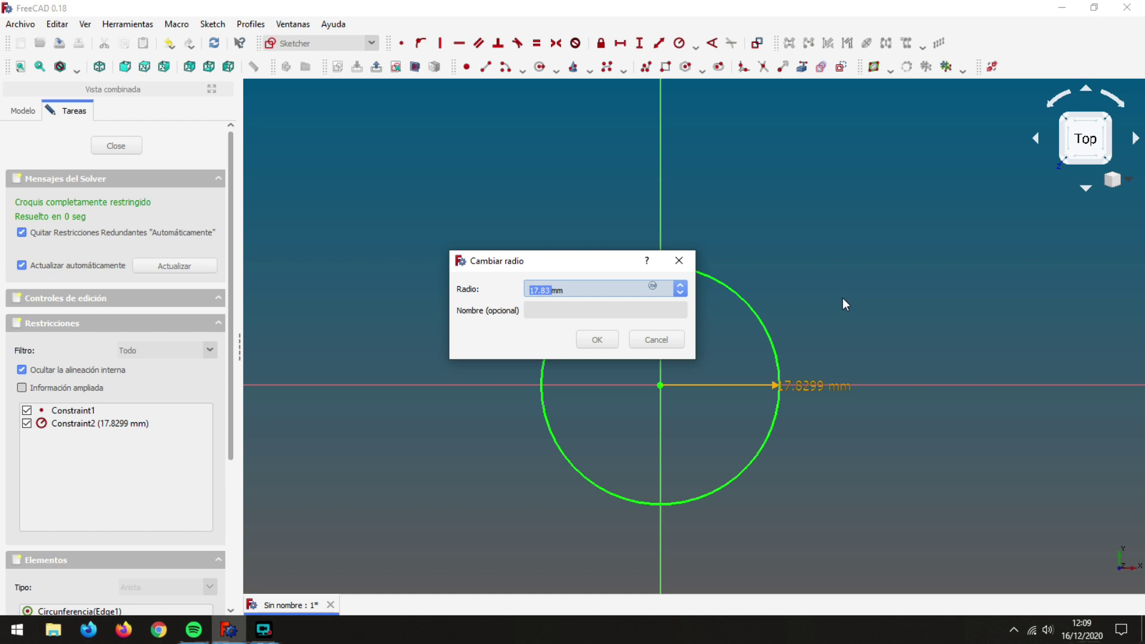
{"action": "type", "text": "20"}
{"action": "key", "text": "Return"}
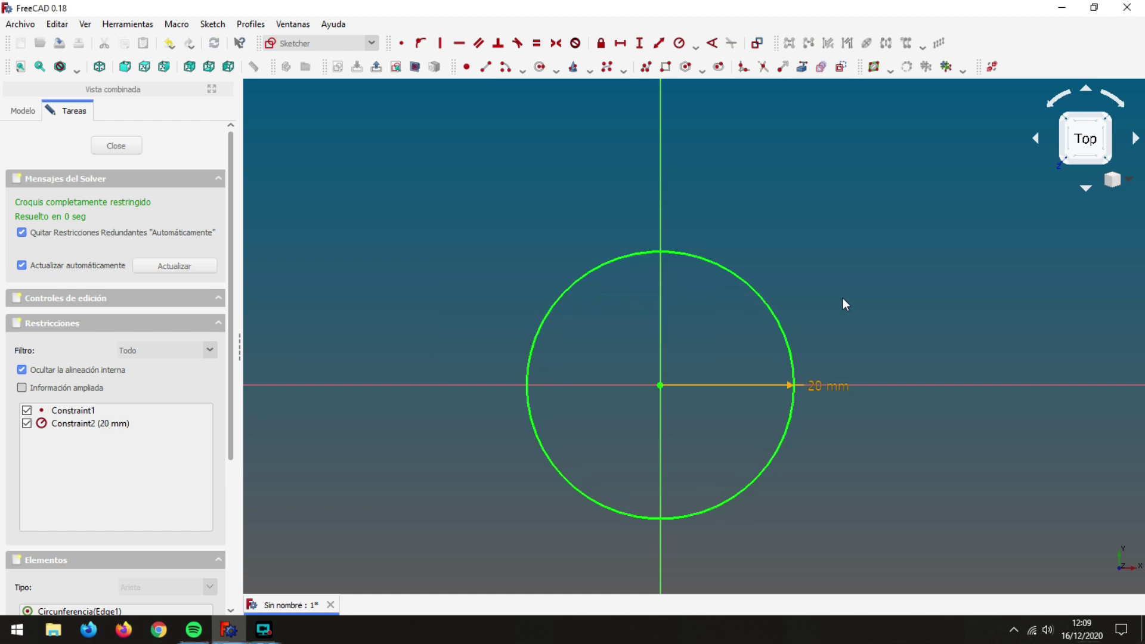
Add an origin-centred arc open at the top, with radius constrained to 24 mm.
{"action": "left_click_drag", "start_coordinate": [818, 386], "coordinate": [858, 403]}
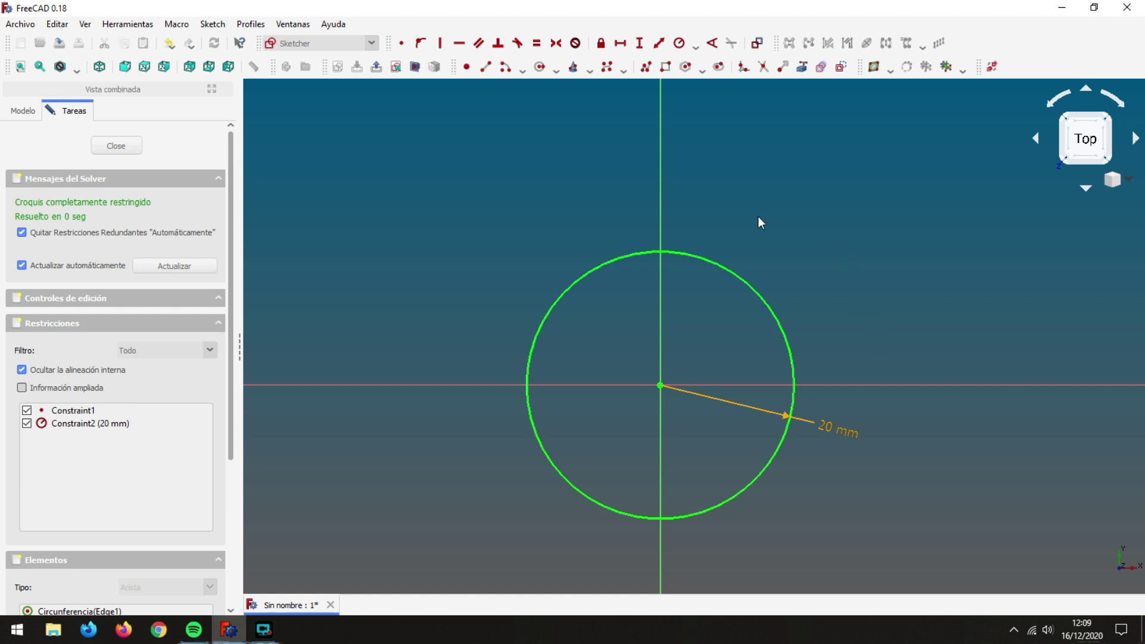
{"action": "left_click", "coordinate": [506, 67]}
{"action": "left_click", "coordinate": [660, 385]}
{"action": "left_click", "coordinate": [636, 225]}
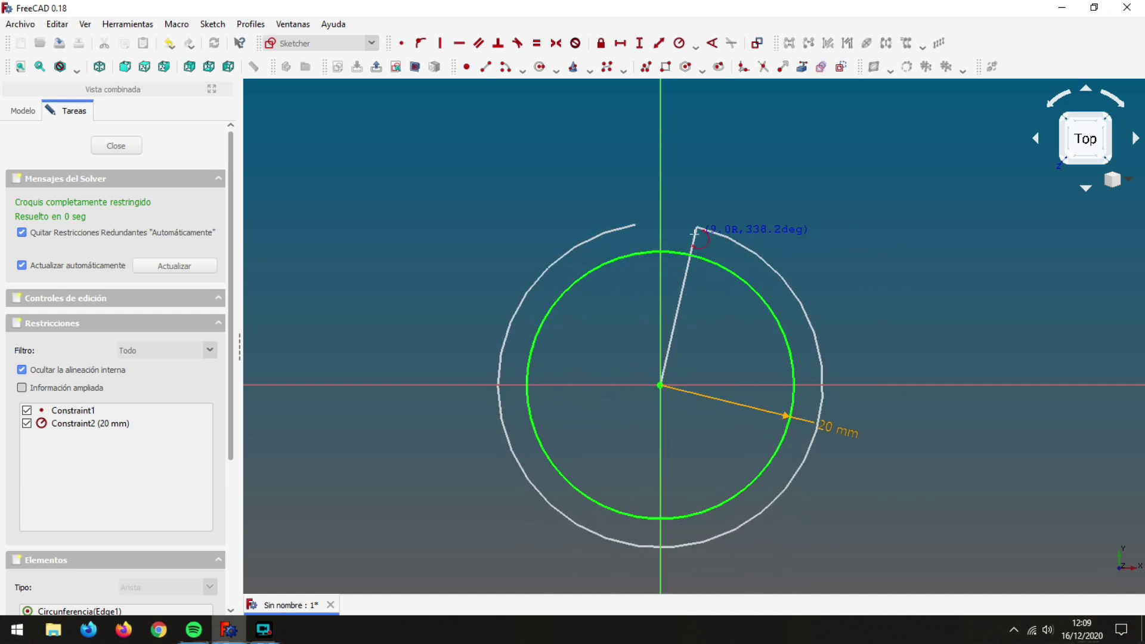
{"action": "left_click", "coordinate": [697, 227]}
{"action": "right_click", "coordinate": [816, 220]}
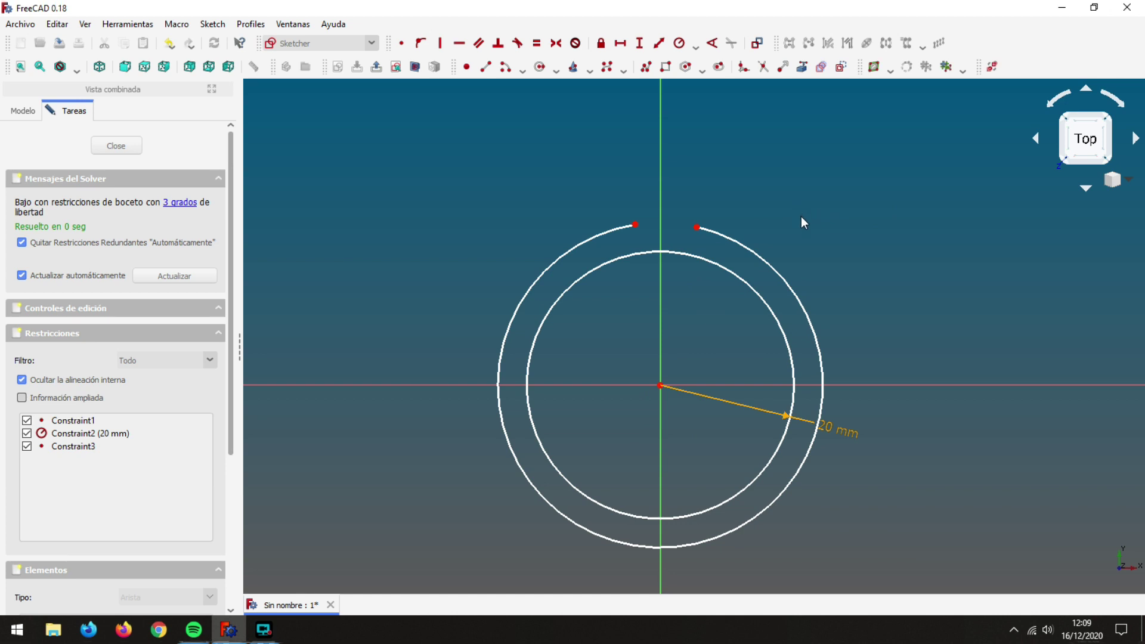
{"action": "left_click", "coordinate": [797, 298]}
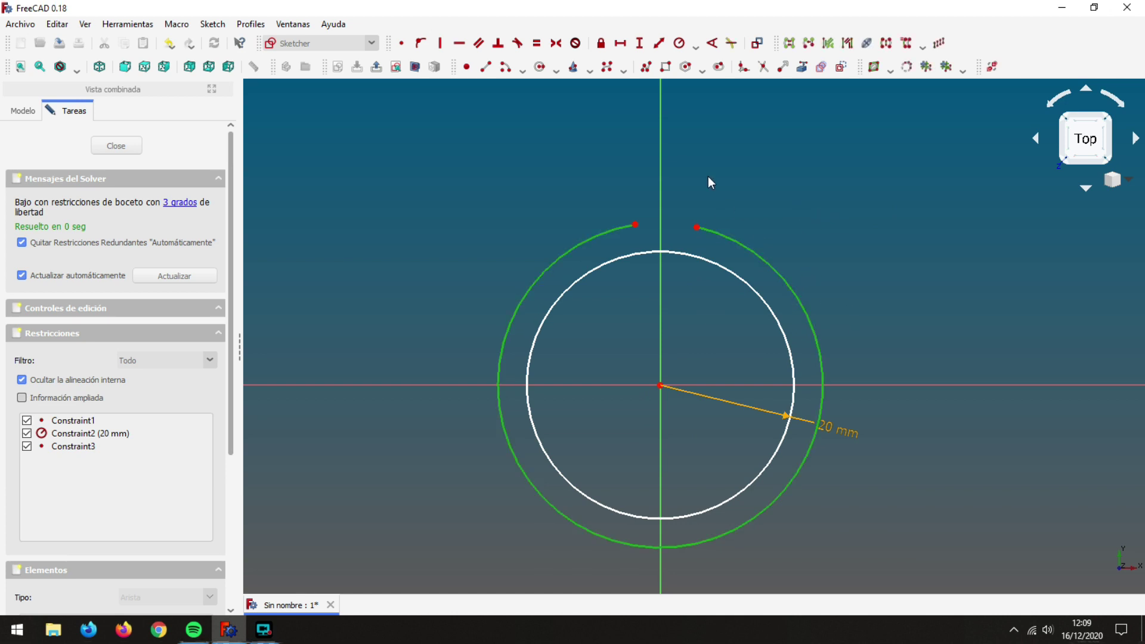
{"action": "left_click", "coordinate": [680, 48]}
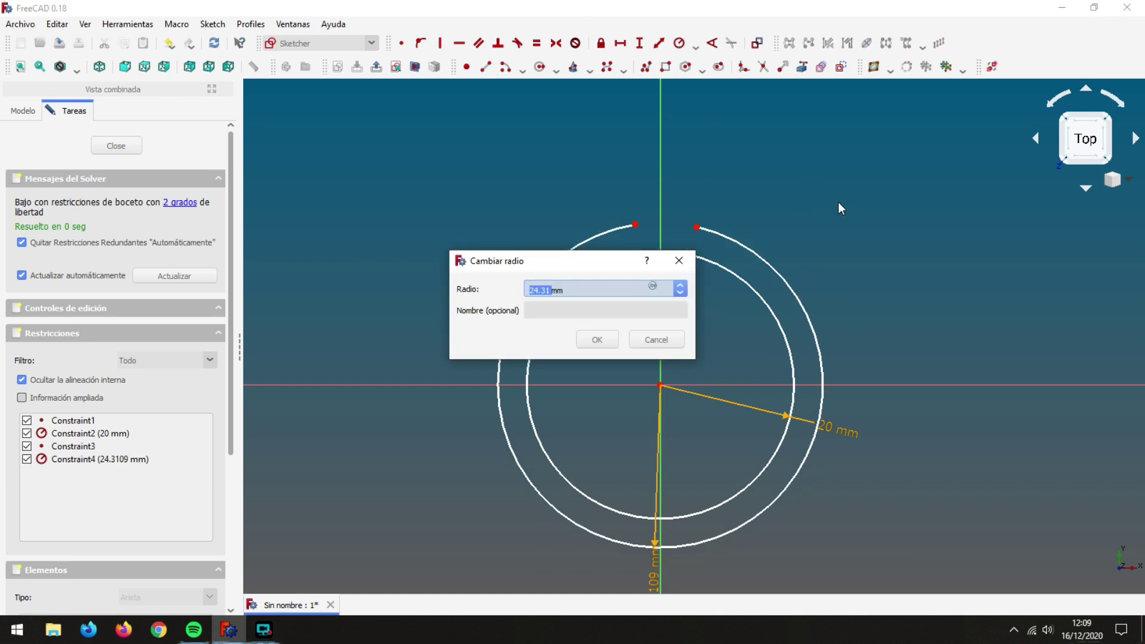
{"action": "type", "text": "24"}
{"action": "key", "text": "Return"}
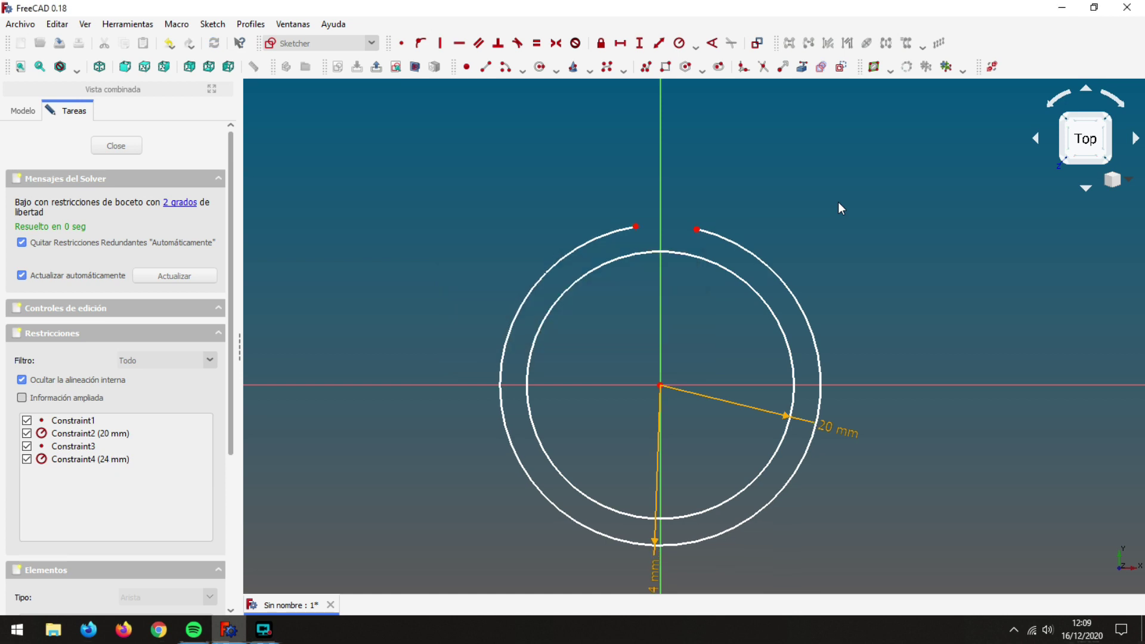
{"action": "mouse_move", "coordinate": [653, 577]}
{"action": "left_mouse_down"}
{"action": "mouse_move", "coordinate": [769, 573]}
{"action": "mouse_move", "coordinate": [845, 511]}
{"action": "left_mouse_up"}
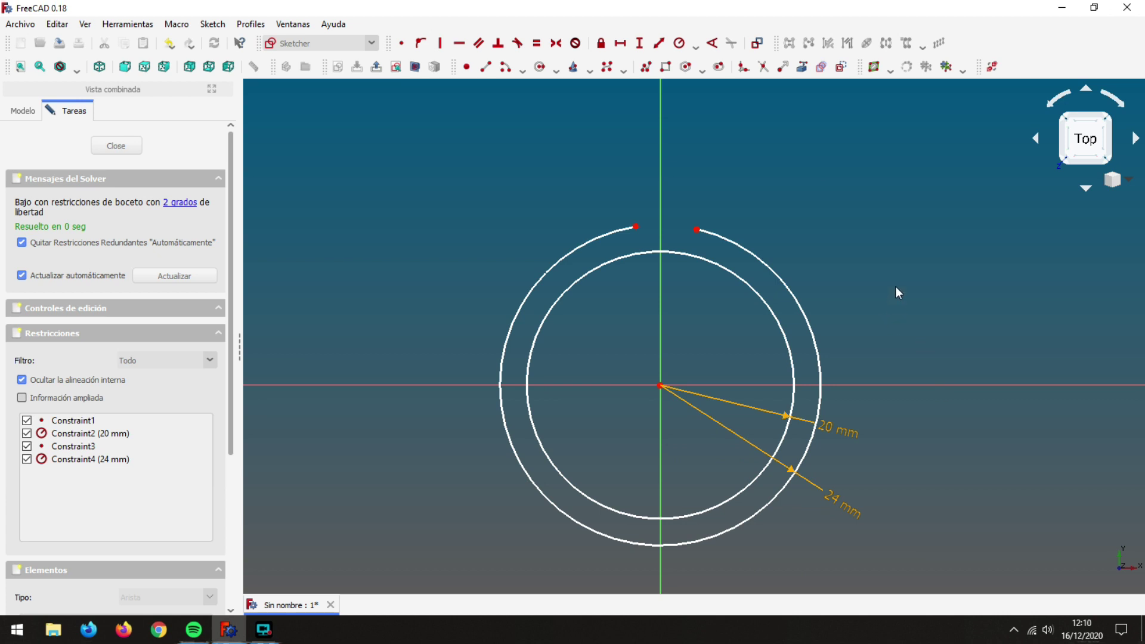
Add a larger origin-centred arc open at the top, with radius constrained to 40 mm.
{"action": "left_click", "coordinate": [503, 69]}
{"action": "left_click", "coordinate": [660, 385]}
{"action": "left_click", "coordinate": [619, 138]}
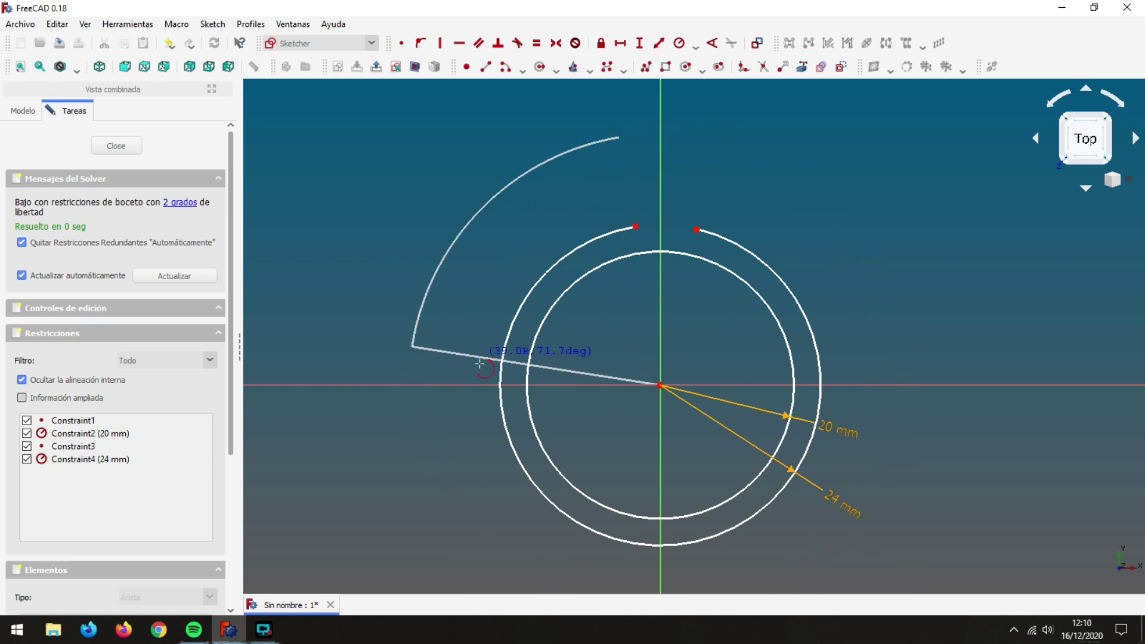
{"action": "left_click", "coordinate": [695, 183]}
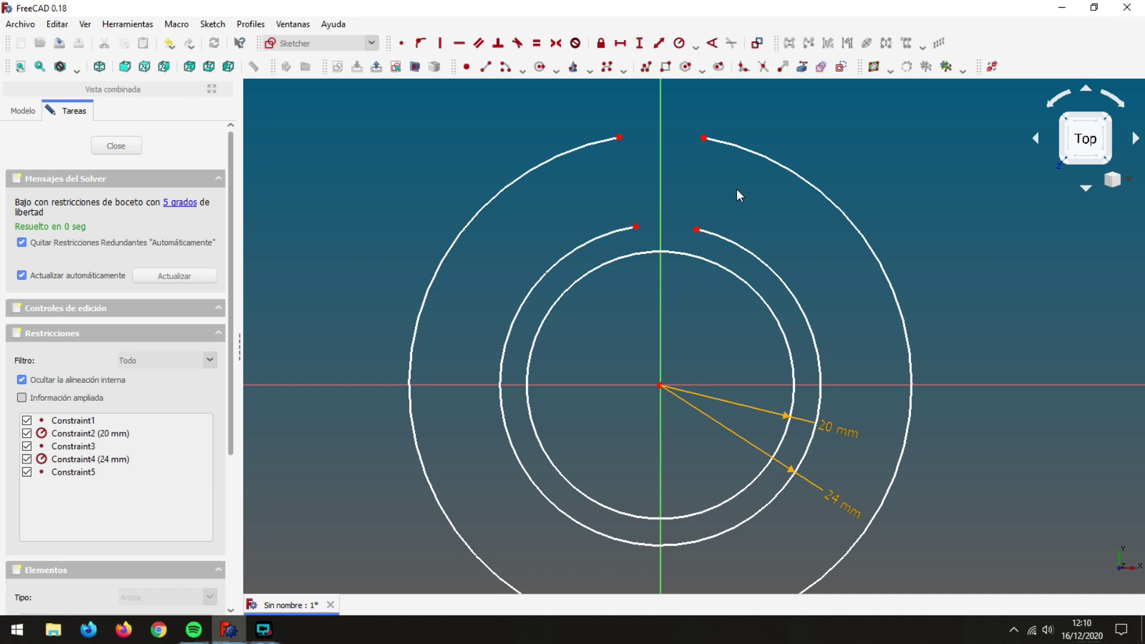
{"action": "left_click", "coordinate": [818, 192]}
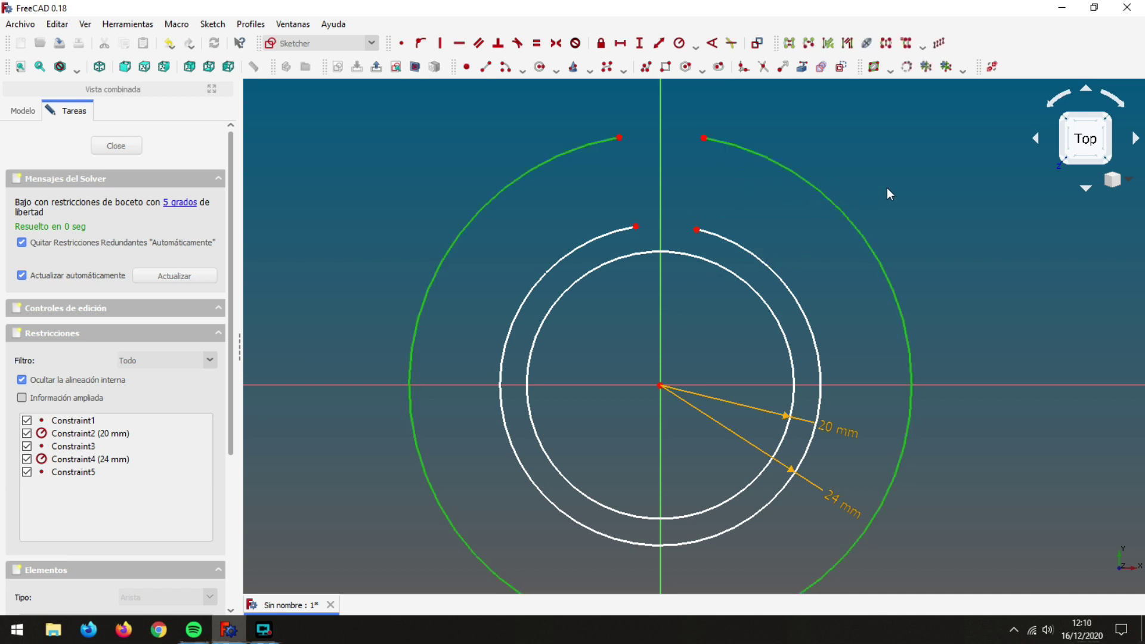
{"action": "left_click", "coordinate": [680, 44]}
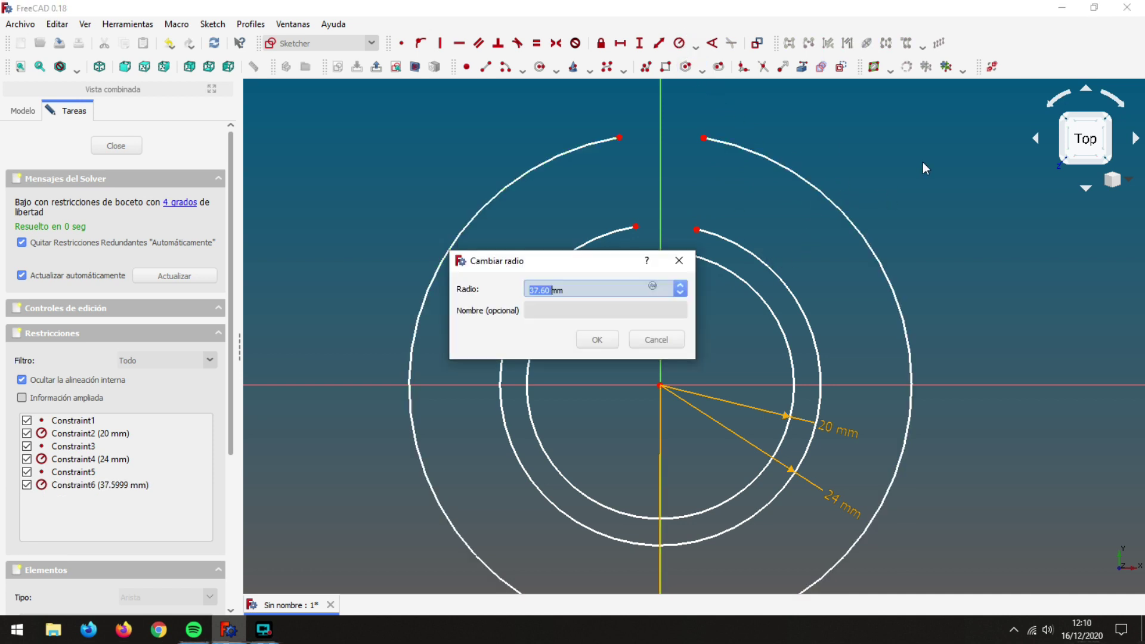
{"action": "type", "text": "40"}
{"action": "key", "text": "Return"}
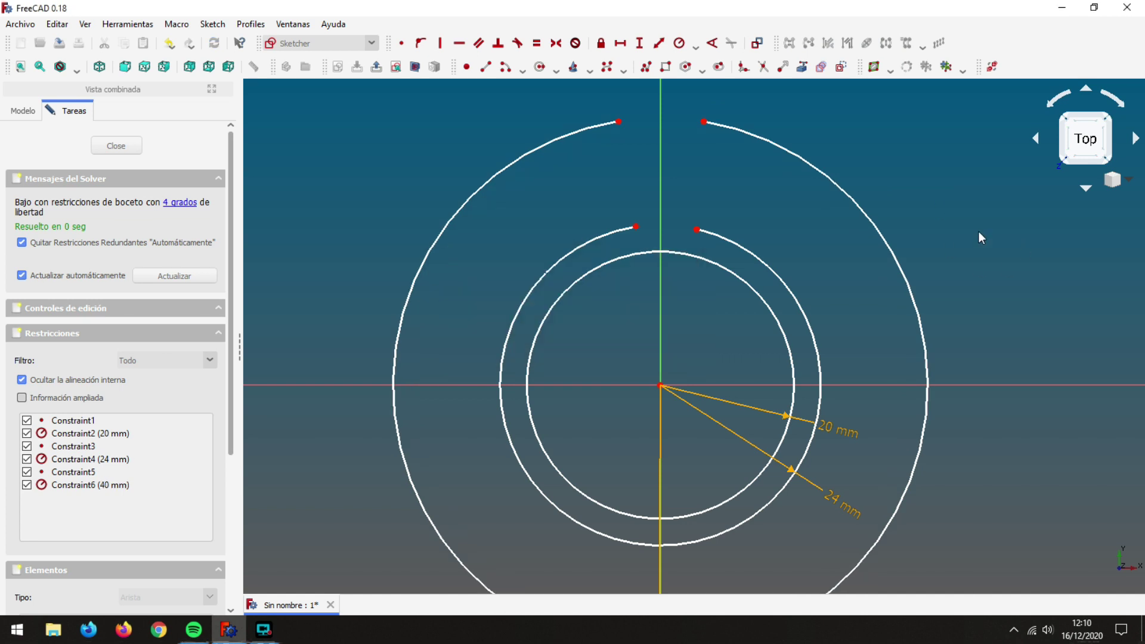
{"action": "scroll", "coordinate": [782, 575], "scroll_direction": "down", "scroll_amount": 2}
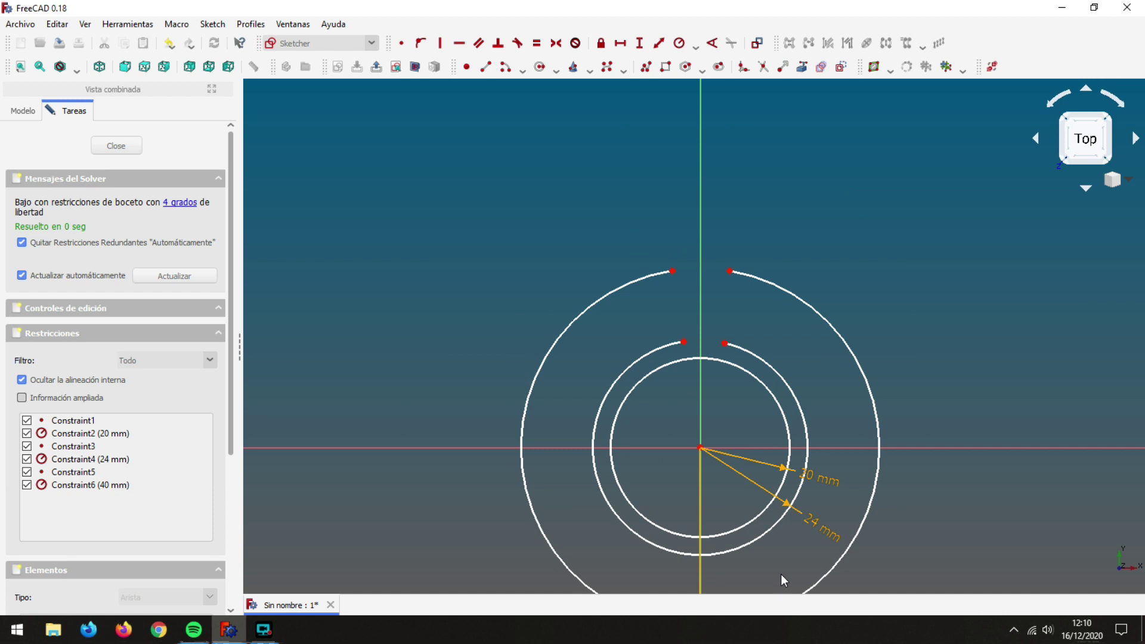
{"action": "middle_click_drag", "start_coordinate": [781, 574], "coordinate": [737, 475]}
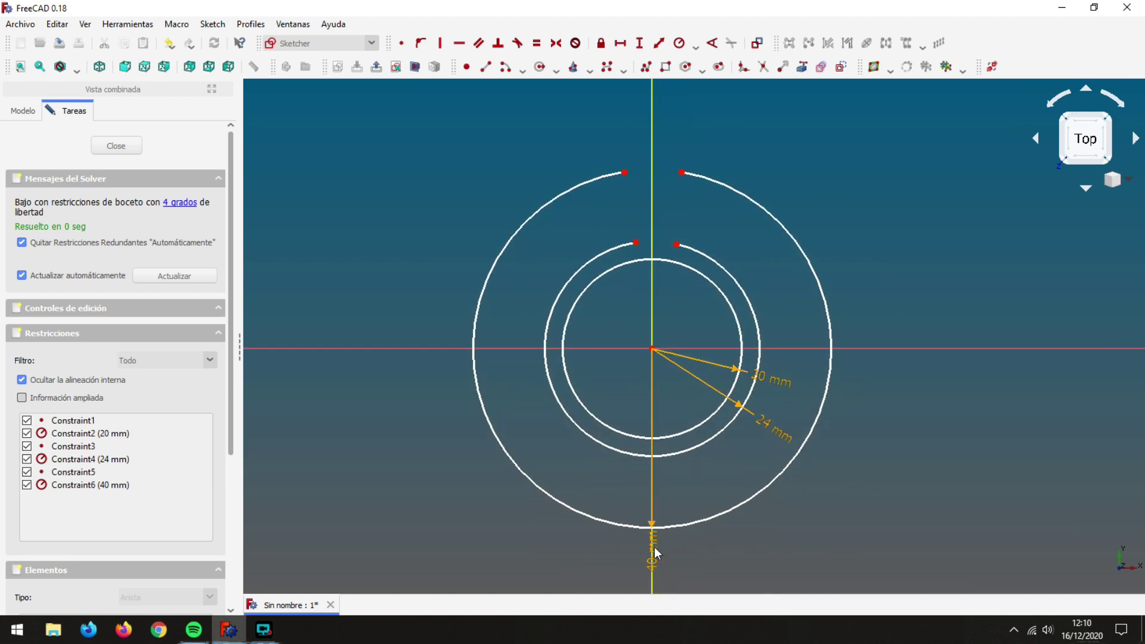
{"action": "mouse_move", "coordinate": [650, 554]}
{"action": "left_mouse_down"}
{"action": "mouse_move", "coordinate": [754, 555]}
{"action": "mouse_move", "coordinate": [869, 447]}
{"action": "mouse_move", "coordinate": [900, 303]}
{"action": "left_mouse_up"}
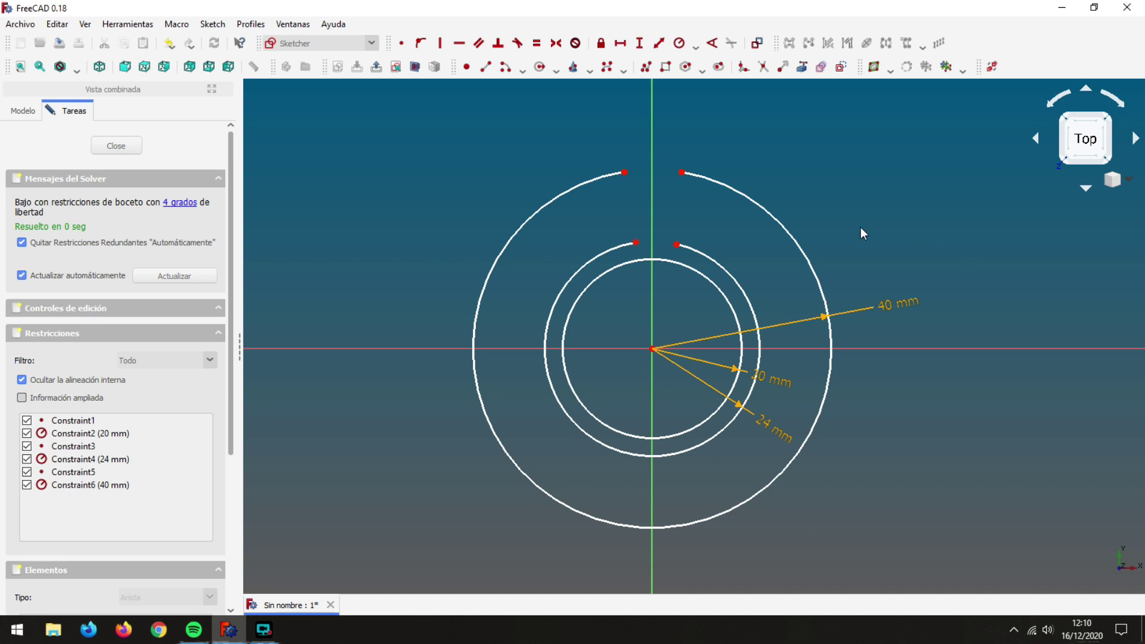
Draw an origin-centred arc open near the top and constrain its radius to 44 mm.
{"action": "left_click", "coordinate": [506, 66]}
{"action": "left_click", "coordinate": [652, 349]}
{"action": "left_click", "coordinate": [631, 144]}
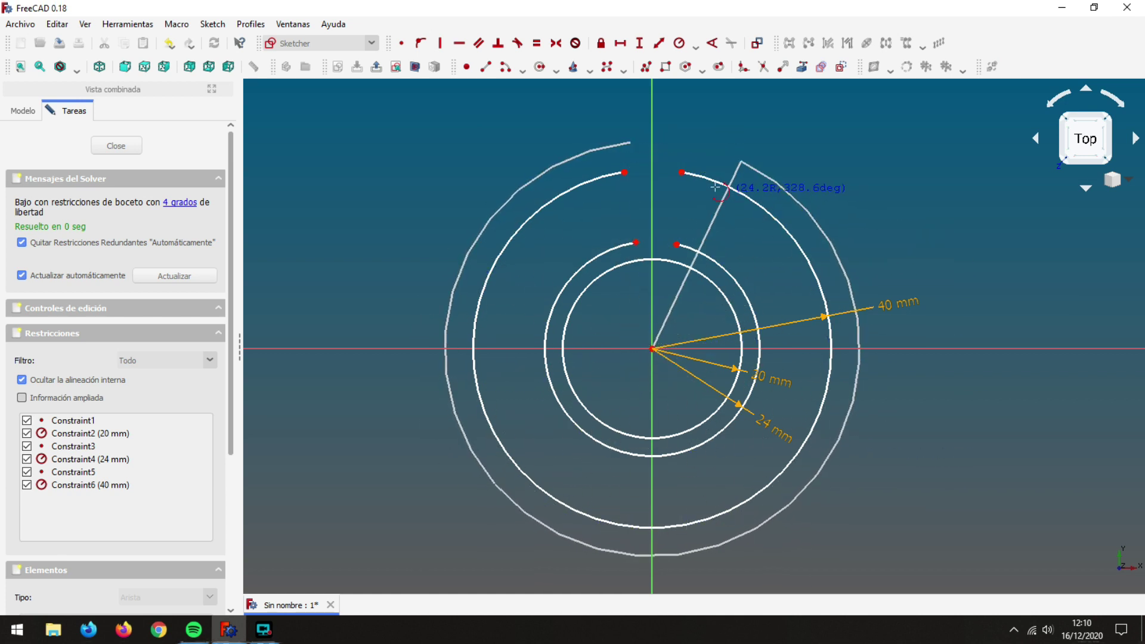
{"action": "left_click", "coordinate": [681, 146]}
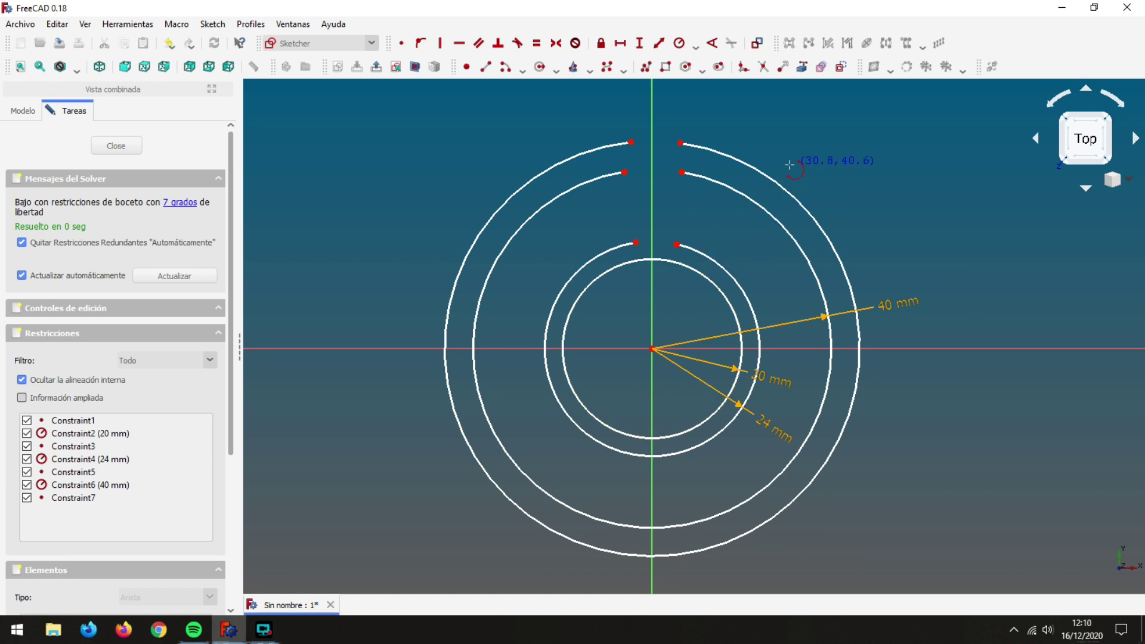
{"action": "left_click", "coordinate": [592, 148]}
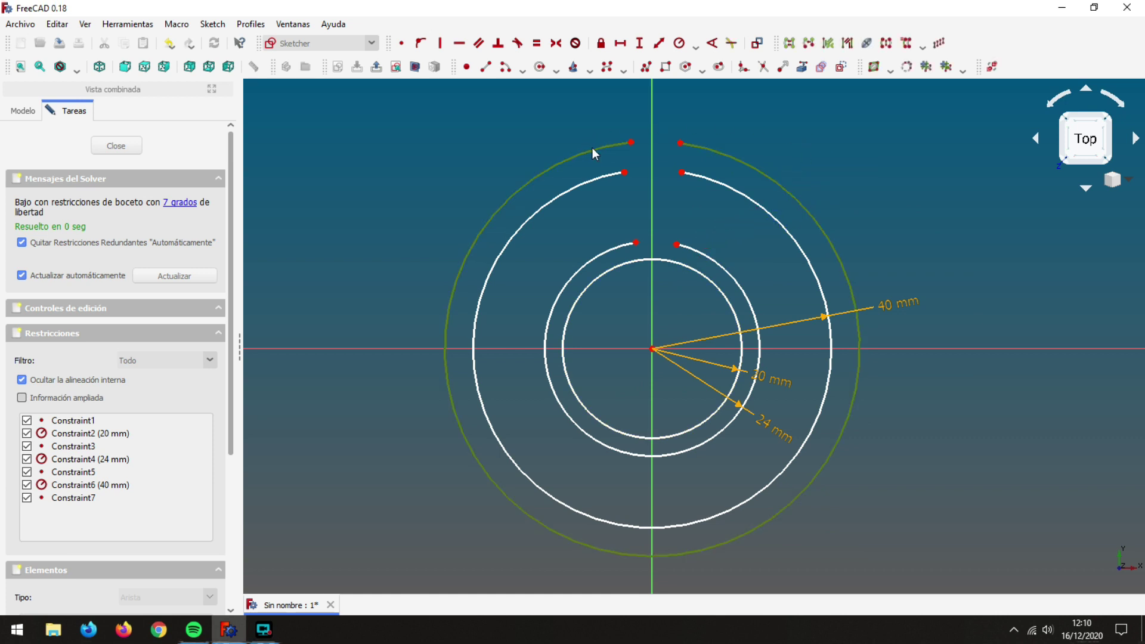
{"action": "left_click", "coordinate": [680, 50]}
{"action": "type", "text": "44"}
{"action": "key", "text": "Return"}
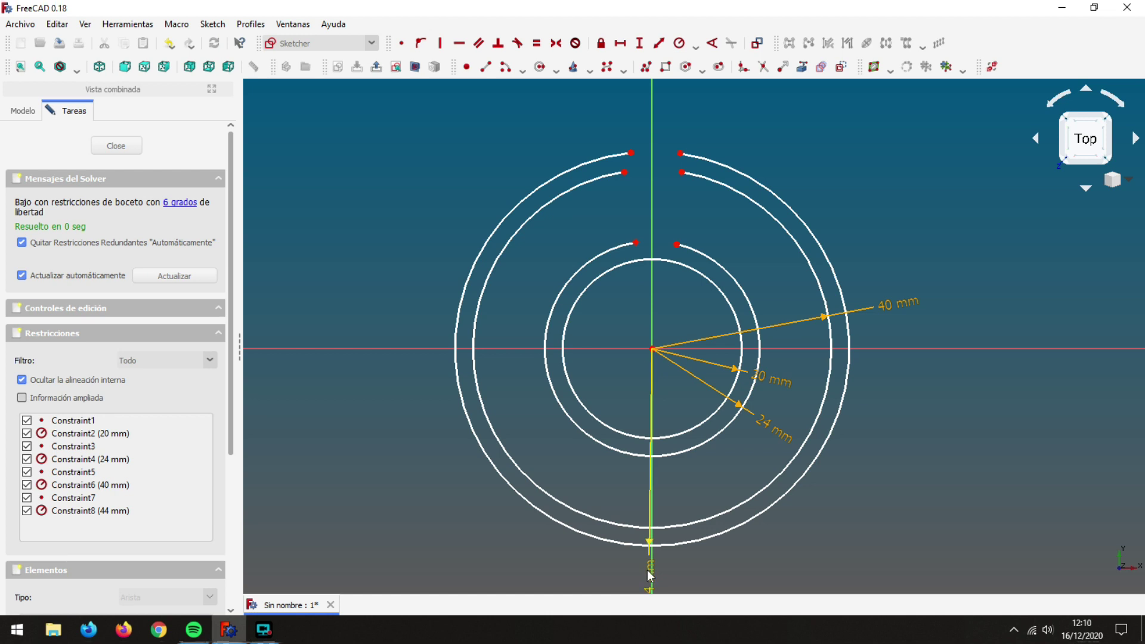
{"action": "left_click_drag", "start_coordinate": [650, 580], "coordinate": [898, 335]}
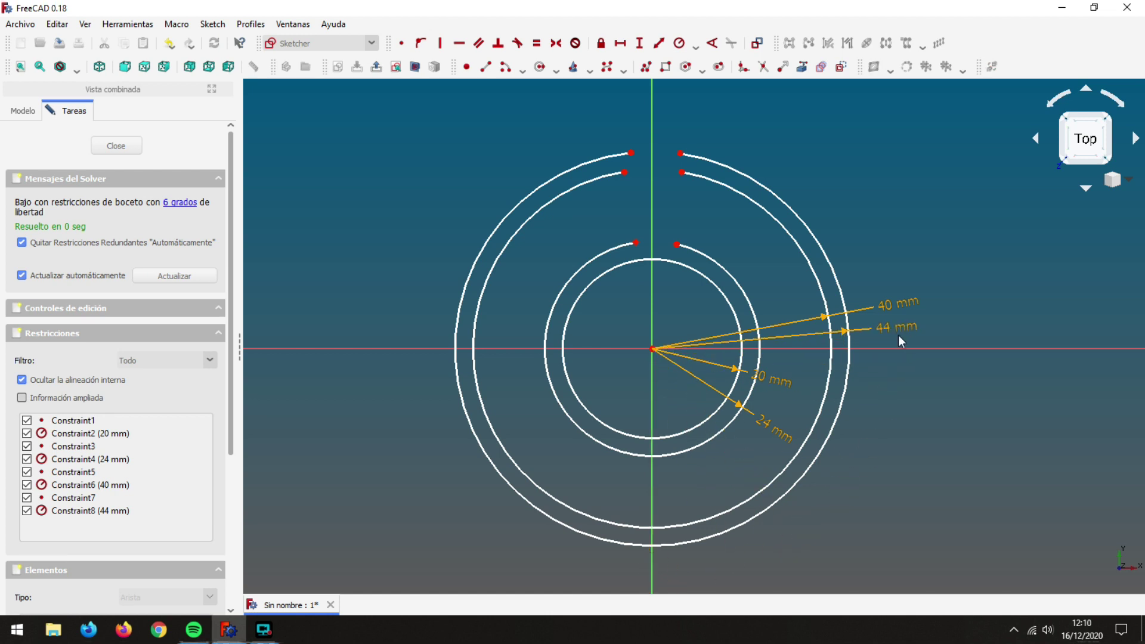
{"action": "middle_click_drag", "start_coordinate": [840, 180], "coordinate": [845, 246]}
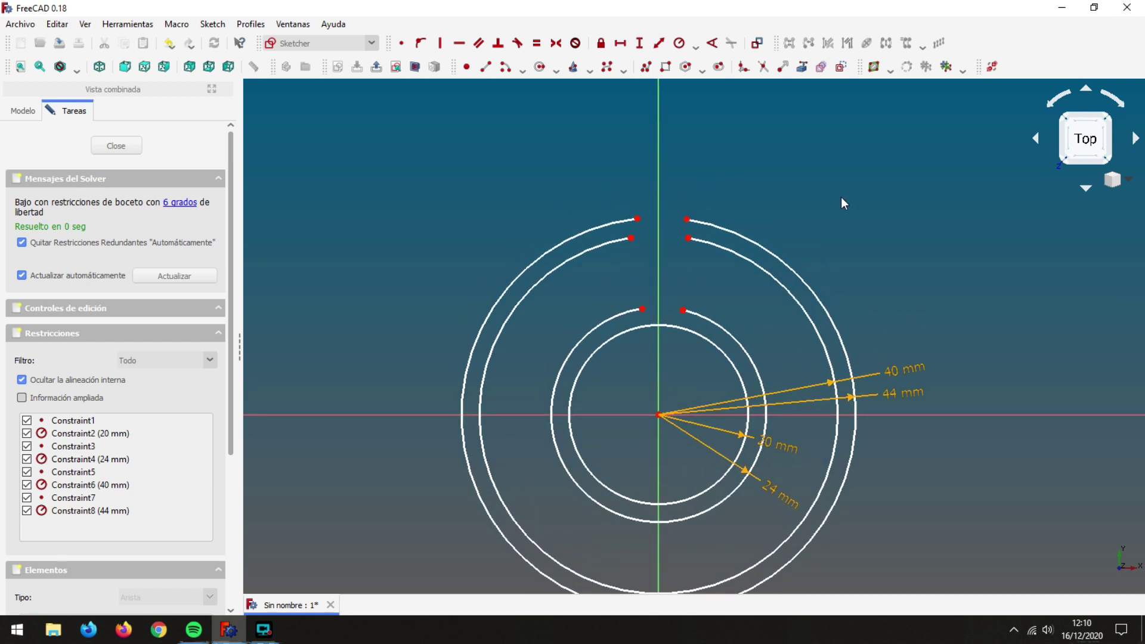
Draw an outermost origin-centred arc open at the top, constrained to a 60 mm radius.
{"action": "left_click", "coordinate": [506, 67]}
{"action": "left_click", "coordinate": [659, 416]}
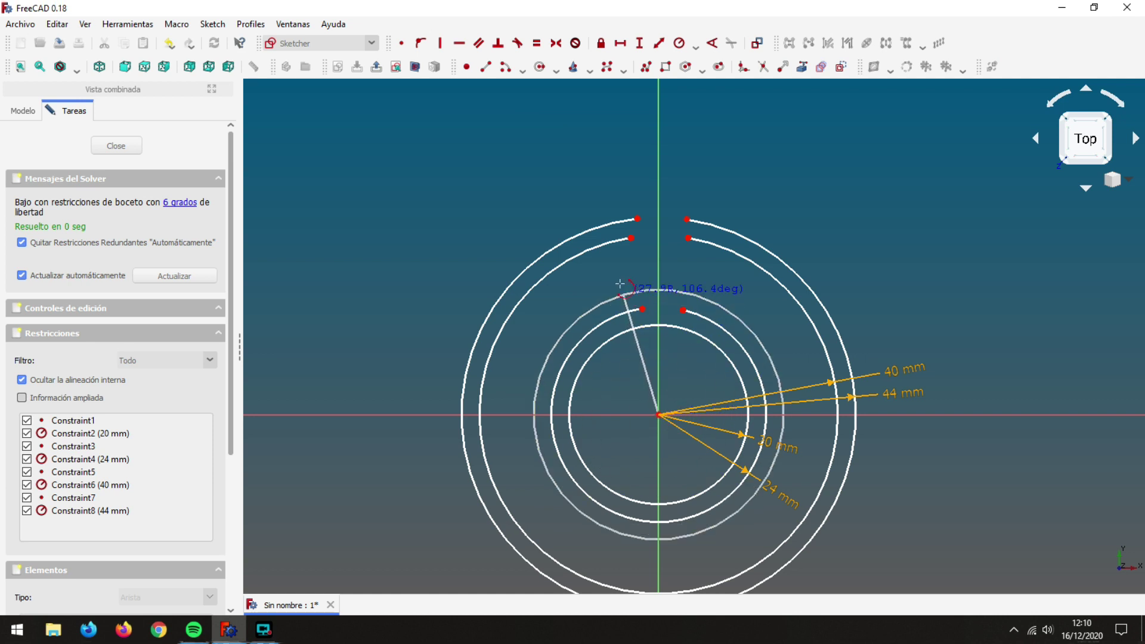
{"action": "left_click", "coordinate": [636, 155]}
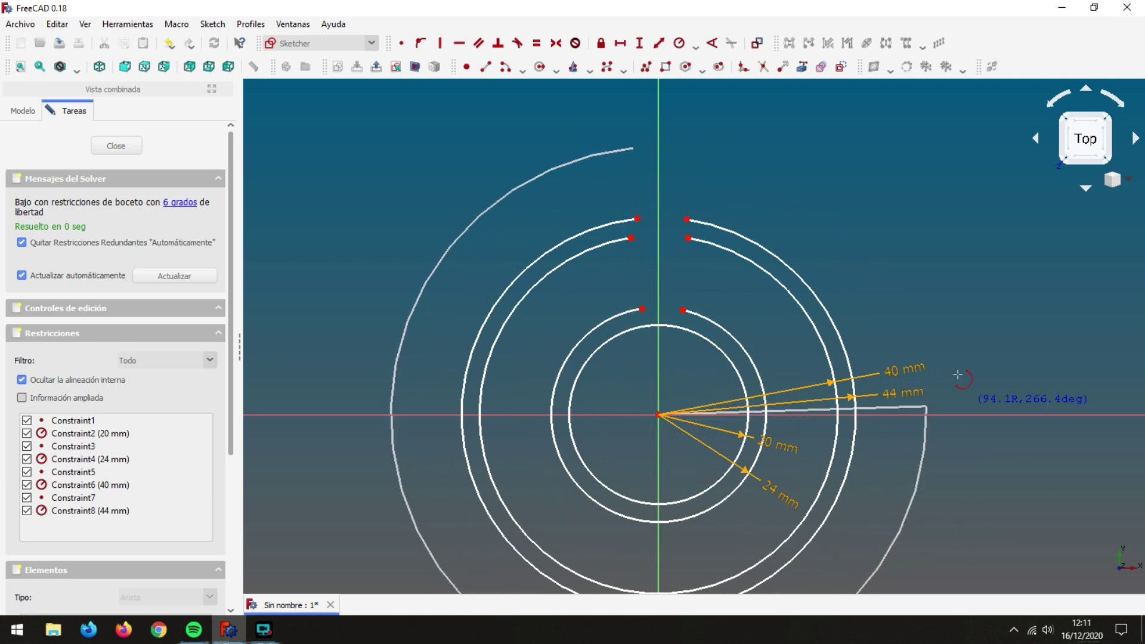
{"action": "left_click", "coordinate": [690, 184]}
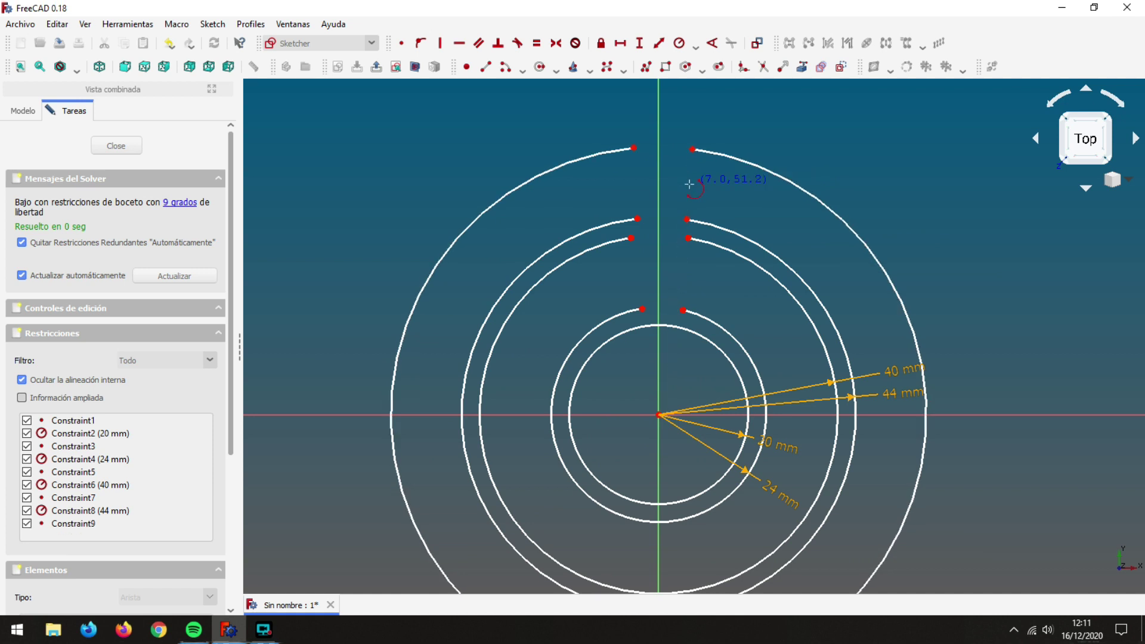
{"action": "right_click", "coordinate": [689, 184]}
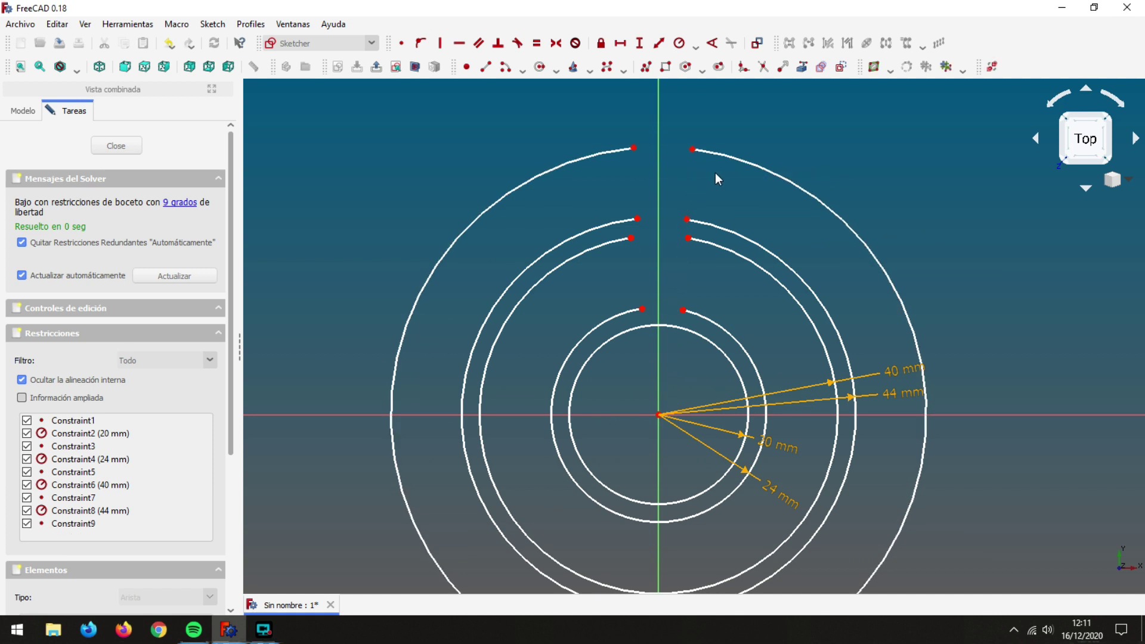
{"action": "left_click", "coordinate": [763, 171]}
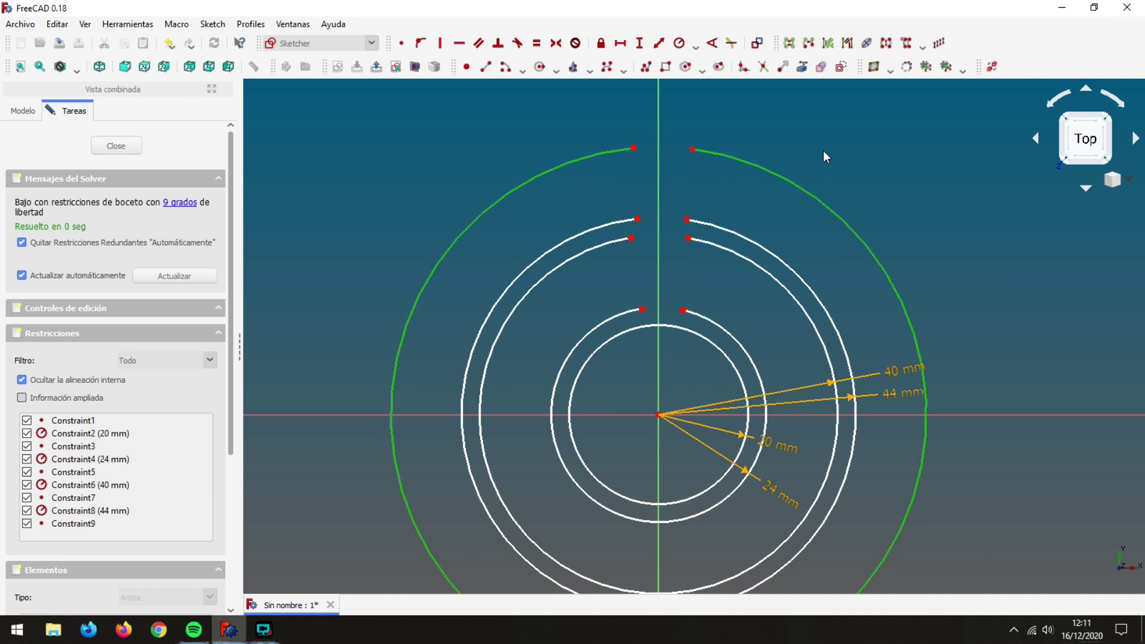
{"action": "left_click", "coordinate": [679, 43]}
{"action": "type", "text": "60mm"}
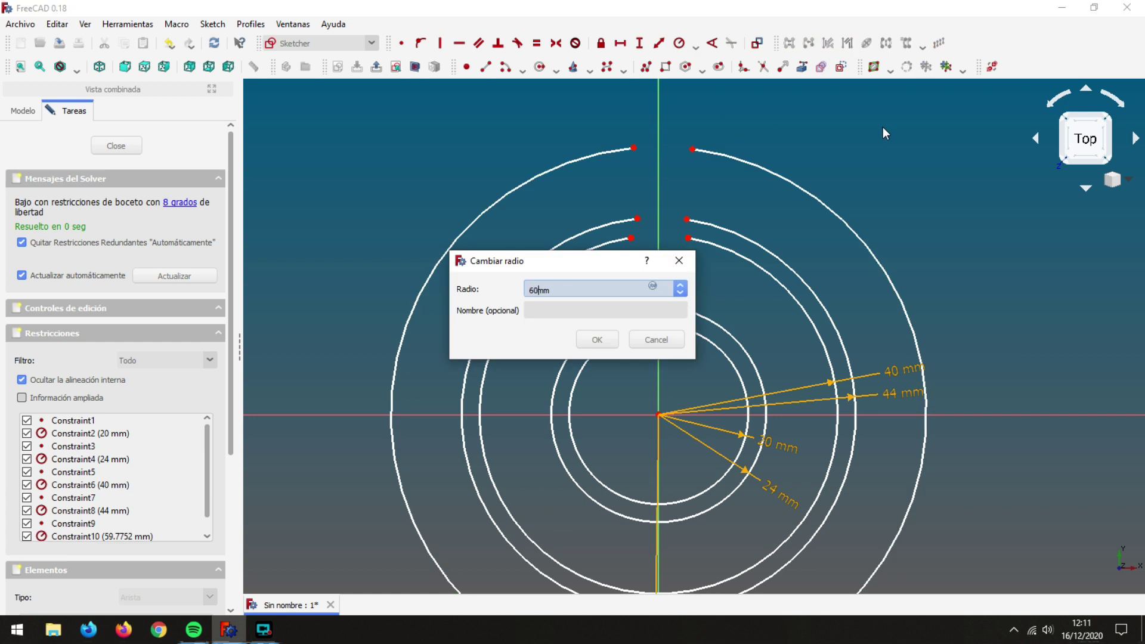
{"action": "key", "text": "Return"}
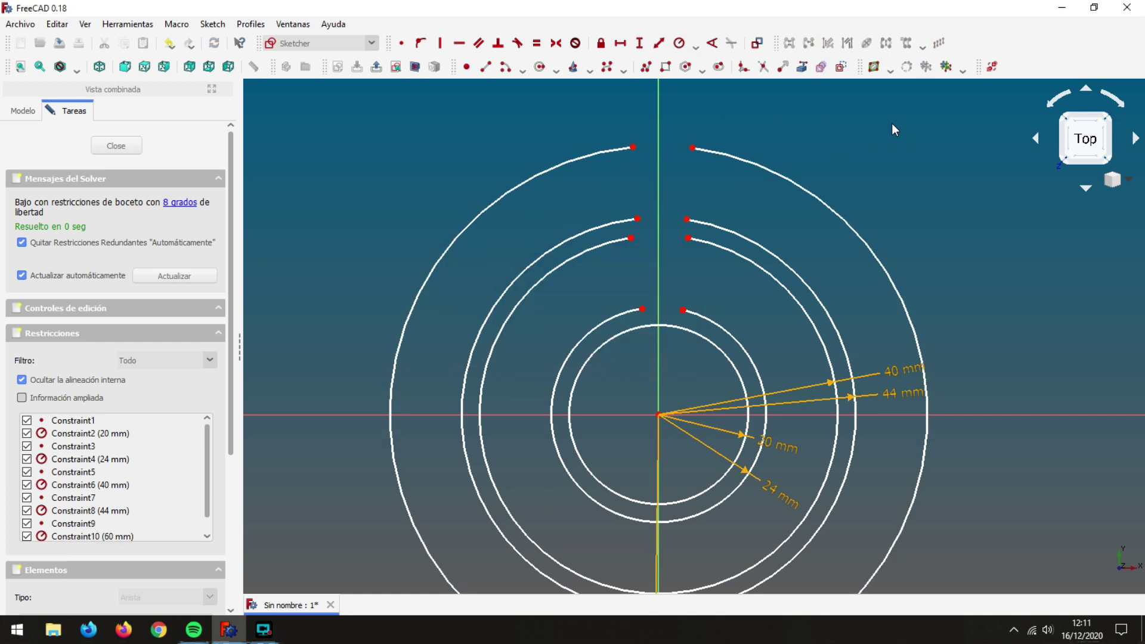
{"action": "middle_click_drag", "start_coordinate": [971, 505], "coordinate": [950, 398]}
{"action": "middle_click_drag", "start_coordinate": [865, 548], "coordinate": [863, 465]}
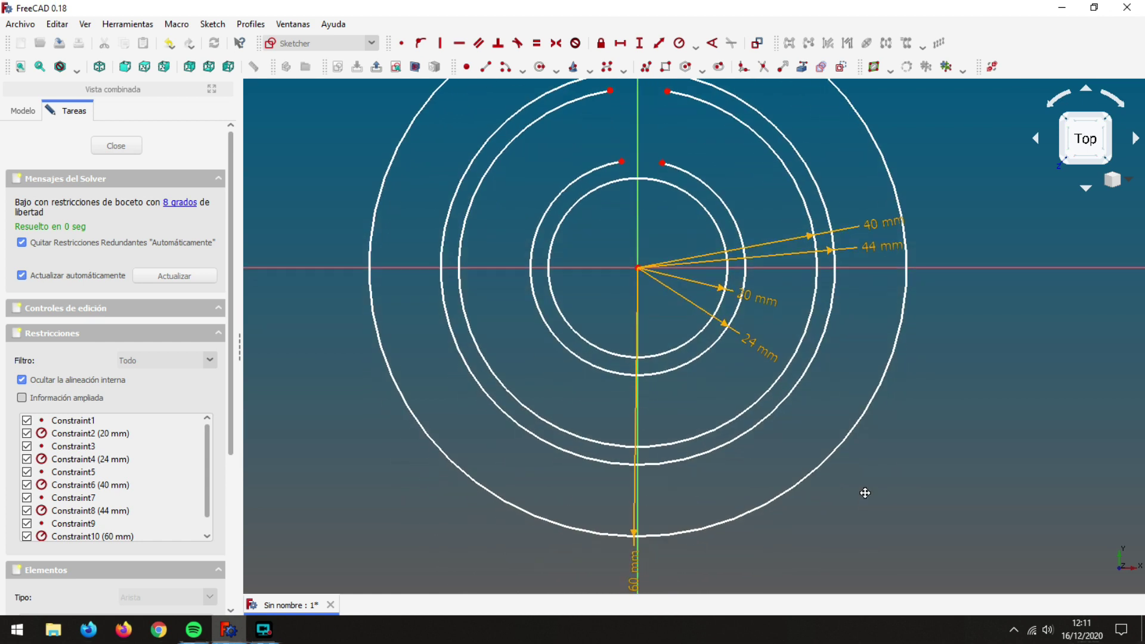
{"action": "left_click_drag", "start_coordinate": [629, 539], "coordinate": [969, 323]}
{"action": "middle_click_drag", "start_coordinate": [907, 411], "coordinate": [895, 587]}
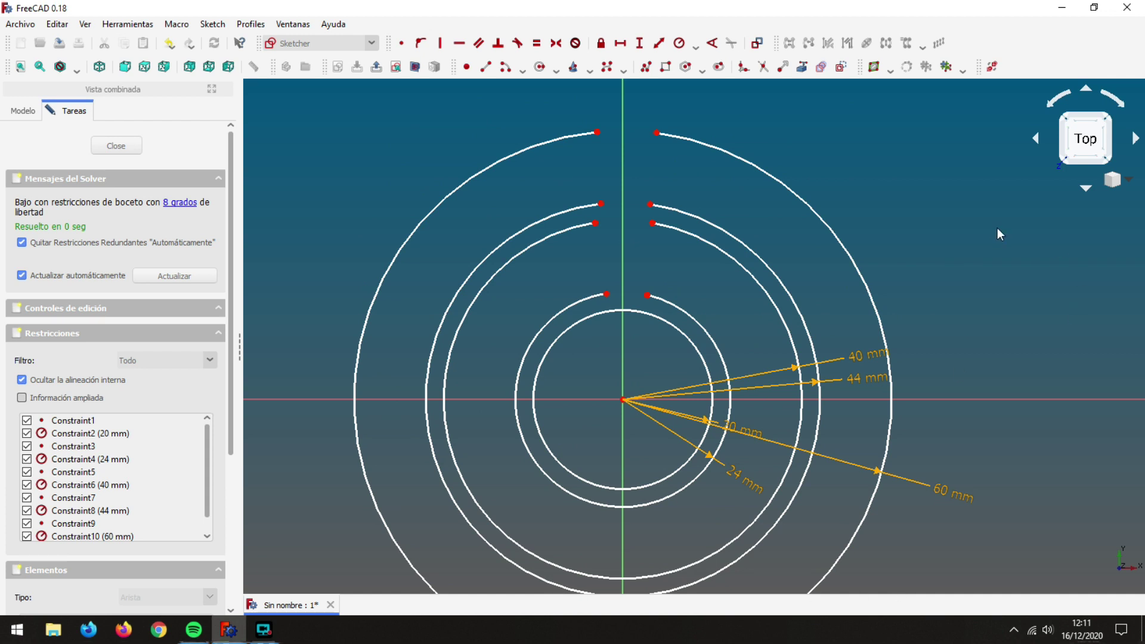
Draw a full circle at the origin outside all arcs and constrain its radius to 64 mm.
{"action": "left_click", "coordinate": [540, 67]}
{"action": "left_click", "coordinate": [623, 400]}
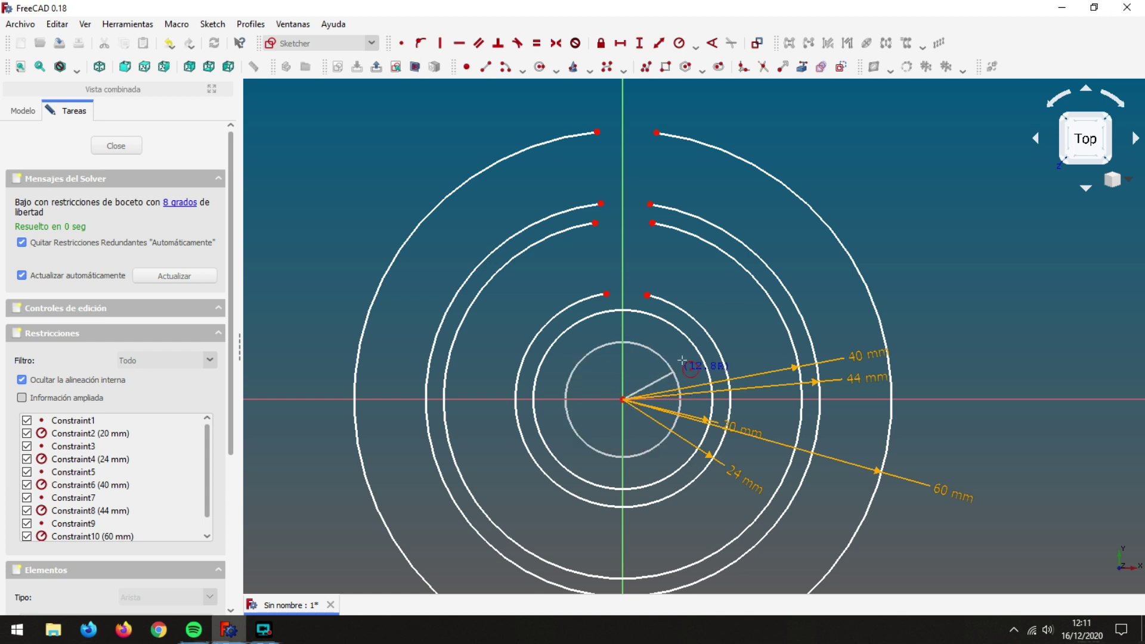
{"action": "left_click", "coordinate": [877, 239]}
{"action": "right_click", "coordinate": [933, 200]}
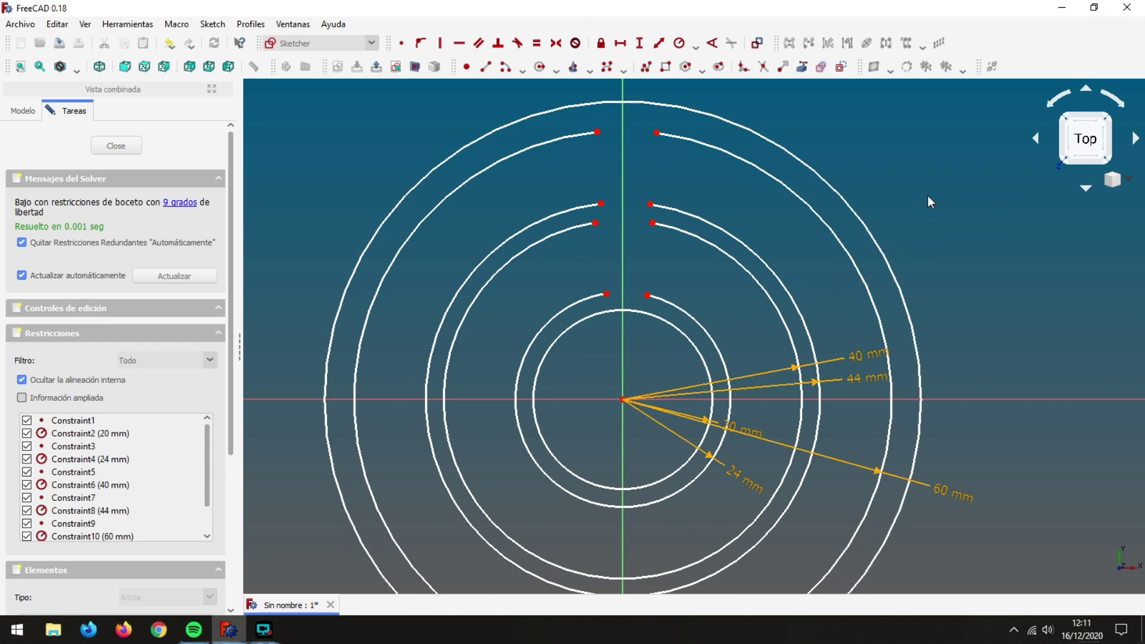
{"action": "left_click", "coordinate": [867, 227]}
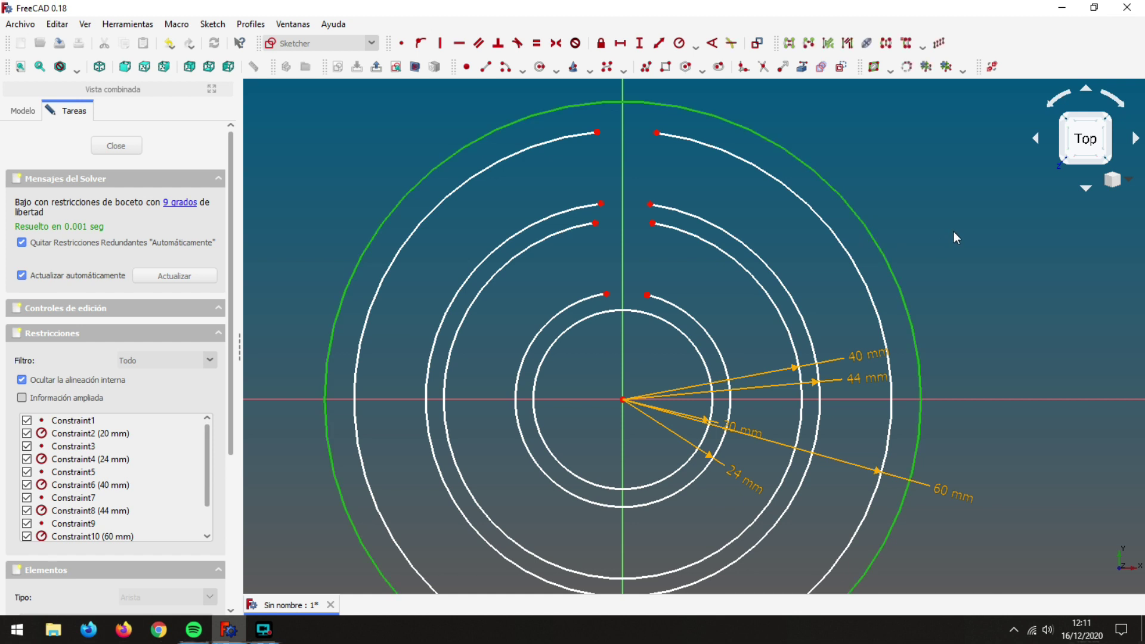
{"action": "left_click", "coordinate": [681, 44]}
{"action": "type", "text": "64mm"}
{"action": "key", "text": "Return"}
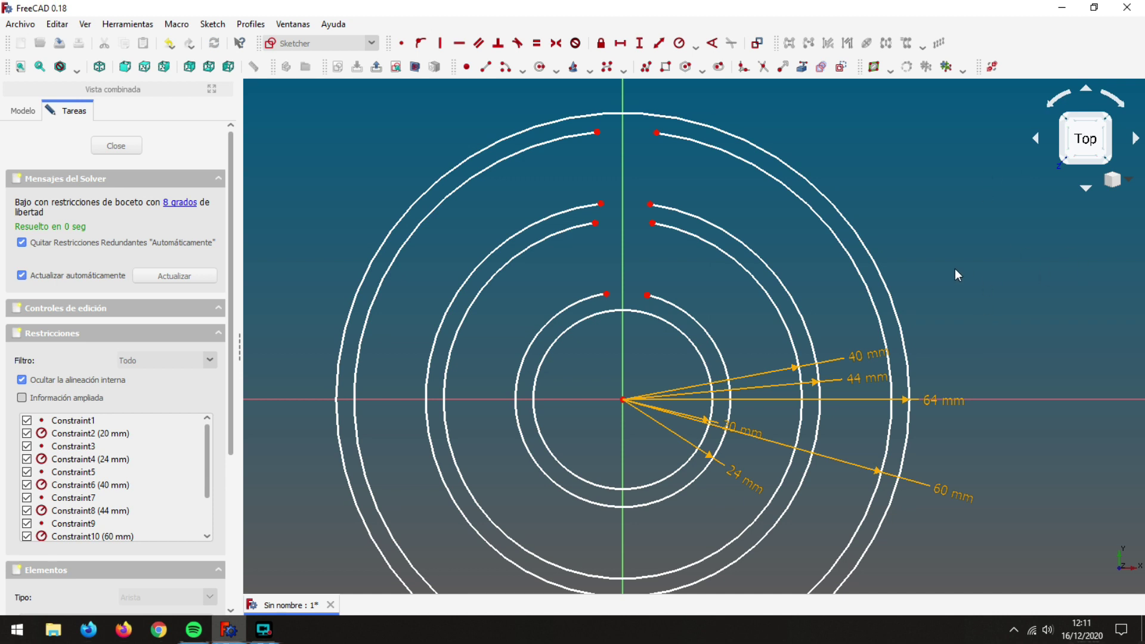
{"action": "left_click_drag", "start_coordinate": [935, 401], "coordinate": [966, 456]}
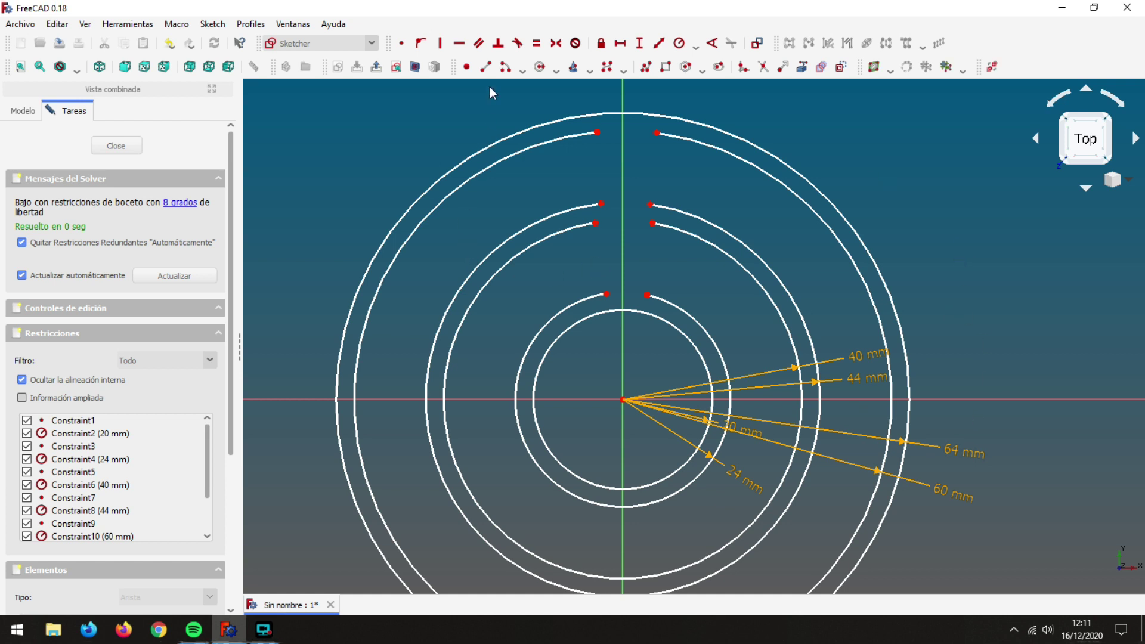
Draw two lines joining the left and right gap ends of the 44 mm and 60 mm arcs.
{"action": "left_click", "coordinate": [486, 67]}
{"action": "left_click", "coordinate": [601, 203]}
{"action": "left_click", "coordinate": [597, 141]}
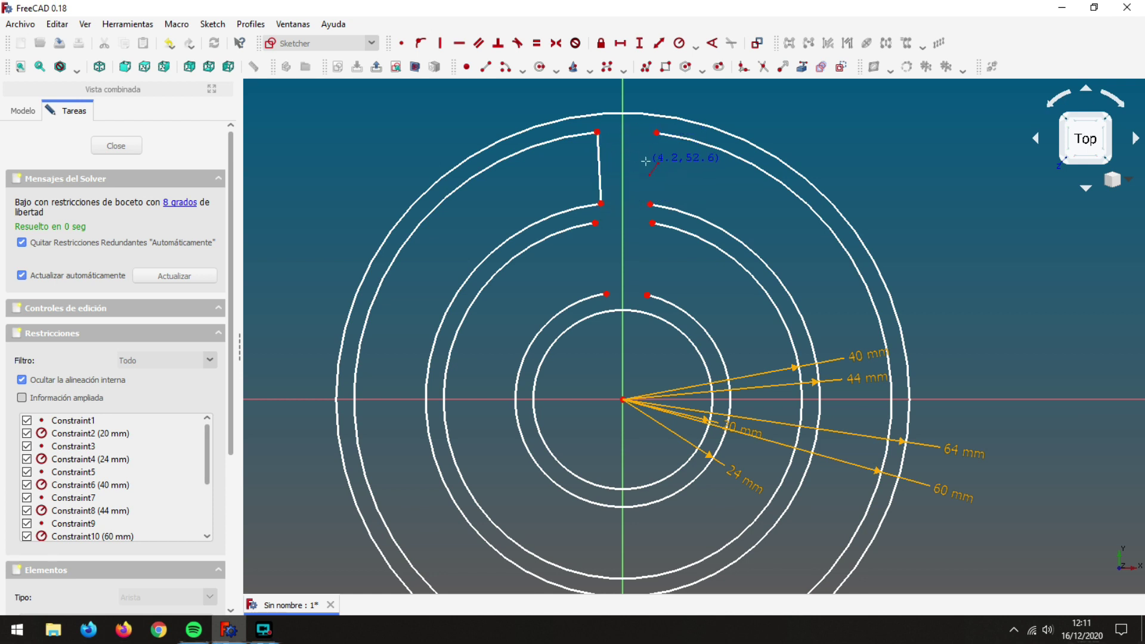
{"action": "left_click", "coordinate": [650, 204]}
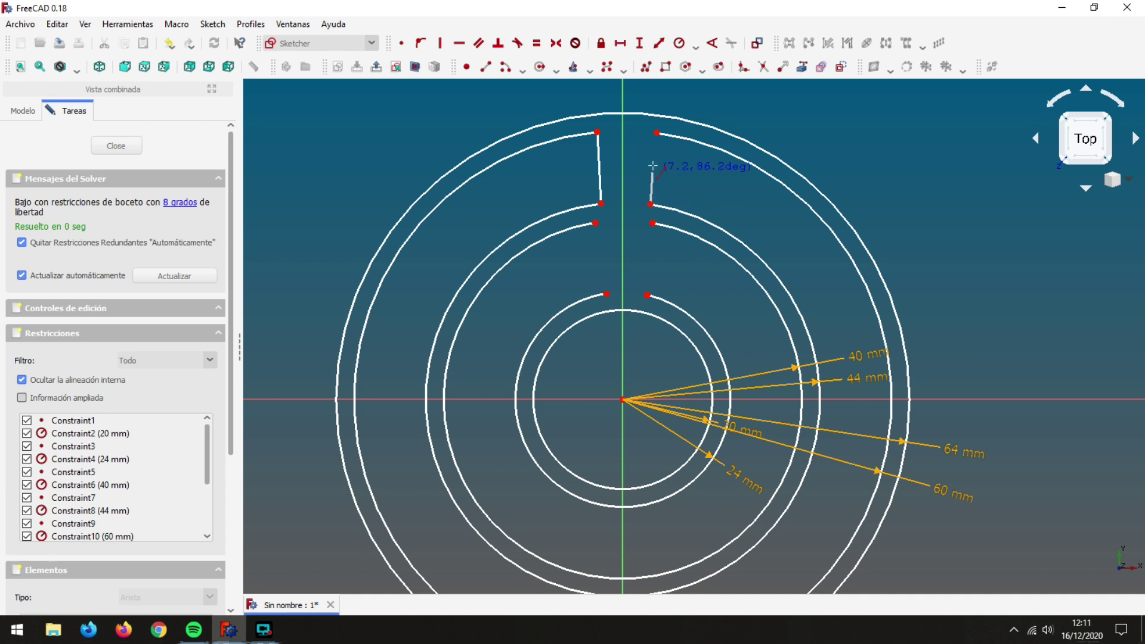
{"action": "left_click", "coordinate": [657, 132]}
Draw two lines joining the left and right gap ends of the 24 mm and 40 mm arcs.
{"action": "left_click", "coordinate": [607, 293]}
{"action": "left_click", "coordinate": [595, 223]}
{"action": "left_click", "coordinate": [647, 295]}
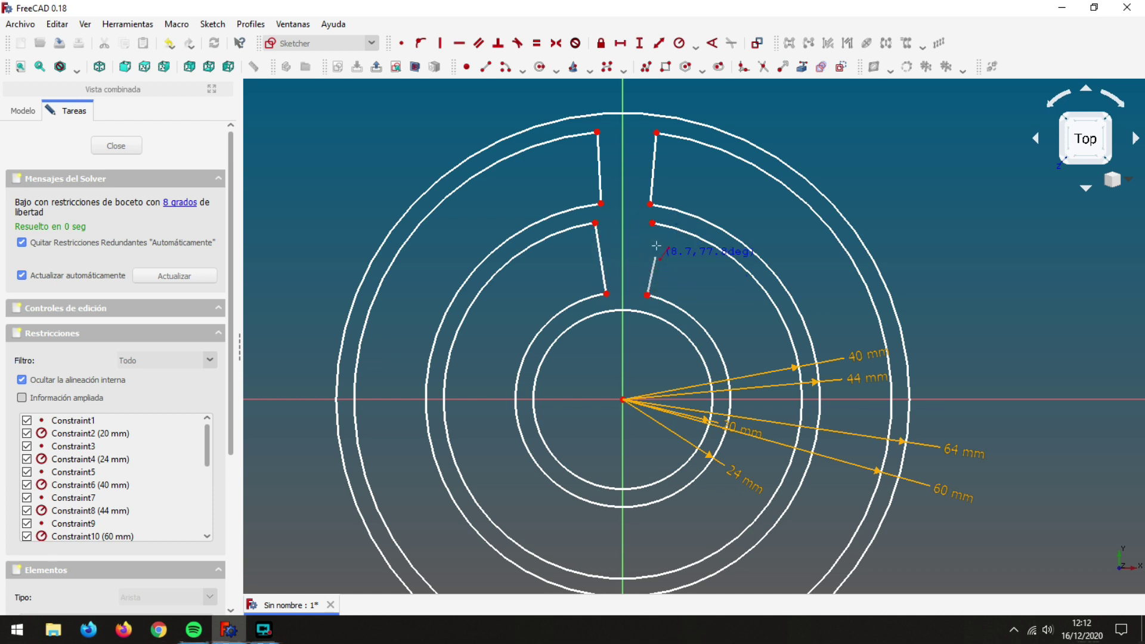
{"action": "left_click", "coordinate": [652, 223]}
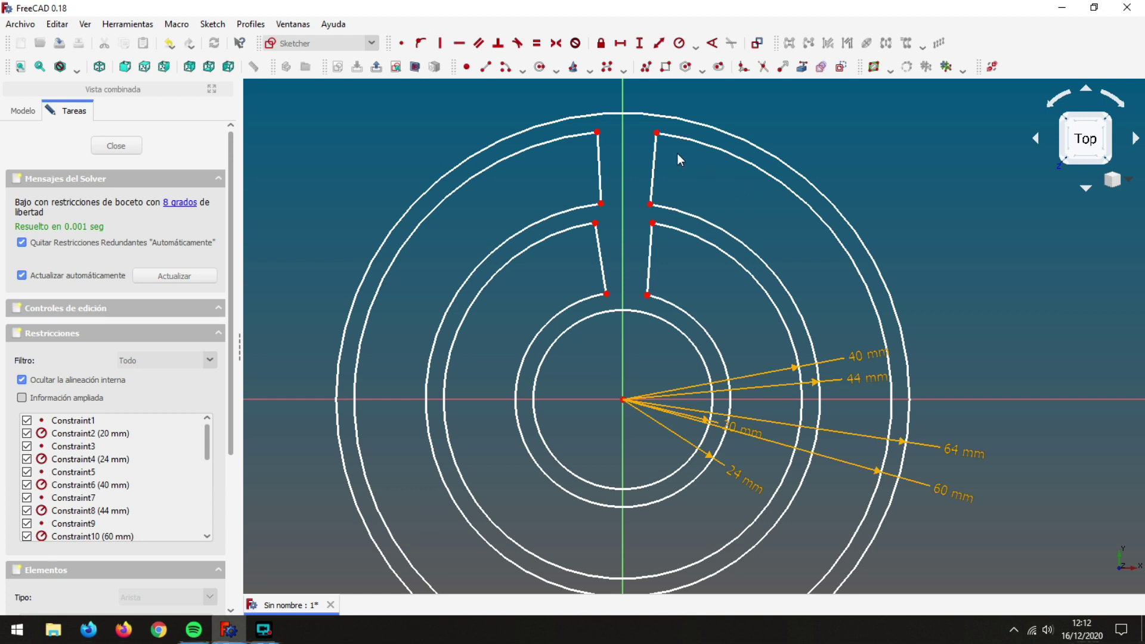
Drag the arc gap endpoints toward the vertical axis so the slot walls slant, then zoom in.
{"action": "left_click_drag", "start_coordinate": [600, 204], "coordinate": [624, 203]}
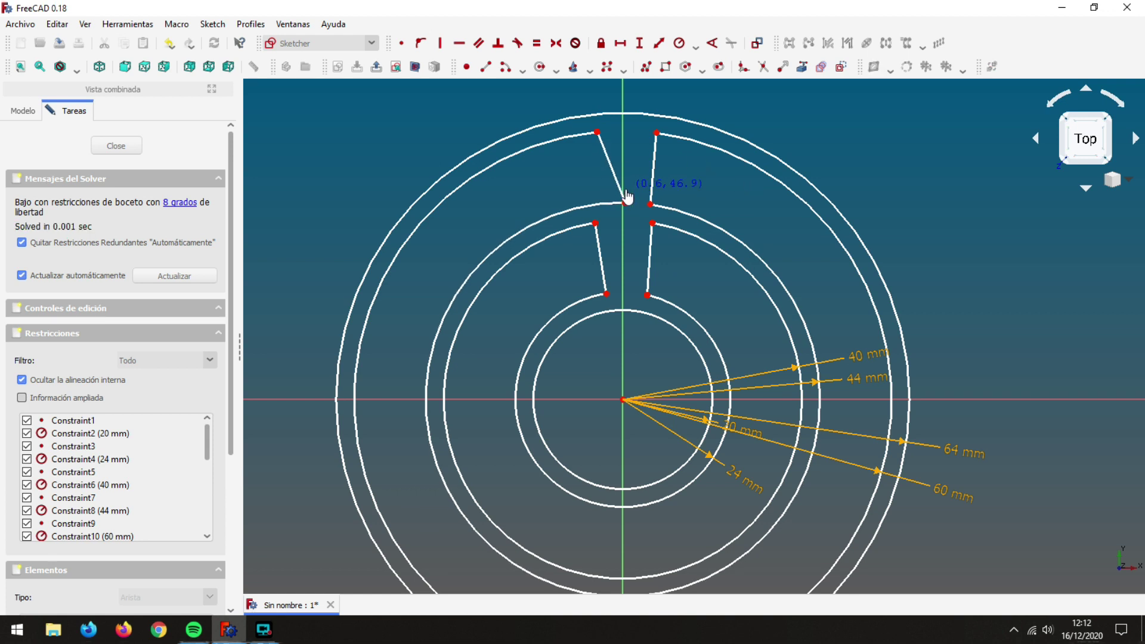
{"action": "left_click_drag", "start_coordinate": [656, 132], "coordinate": [626, 131]}
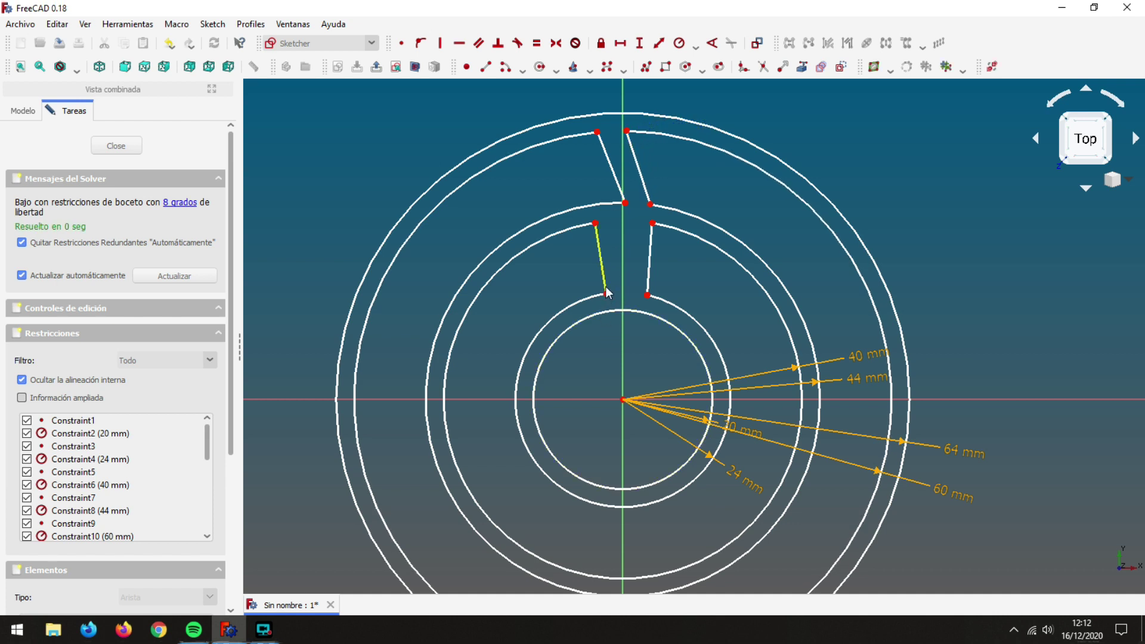
{"action": "left_click_drag", "start_coordinate": [596, 224], "coordinate": [636, 234]}
{"action": "left_click_drag", "start_coordinate": [647, 295], "coordinate": [629, 300]}
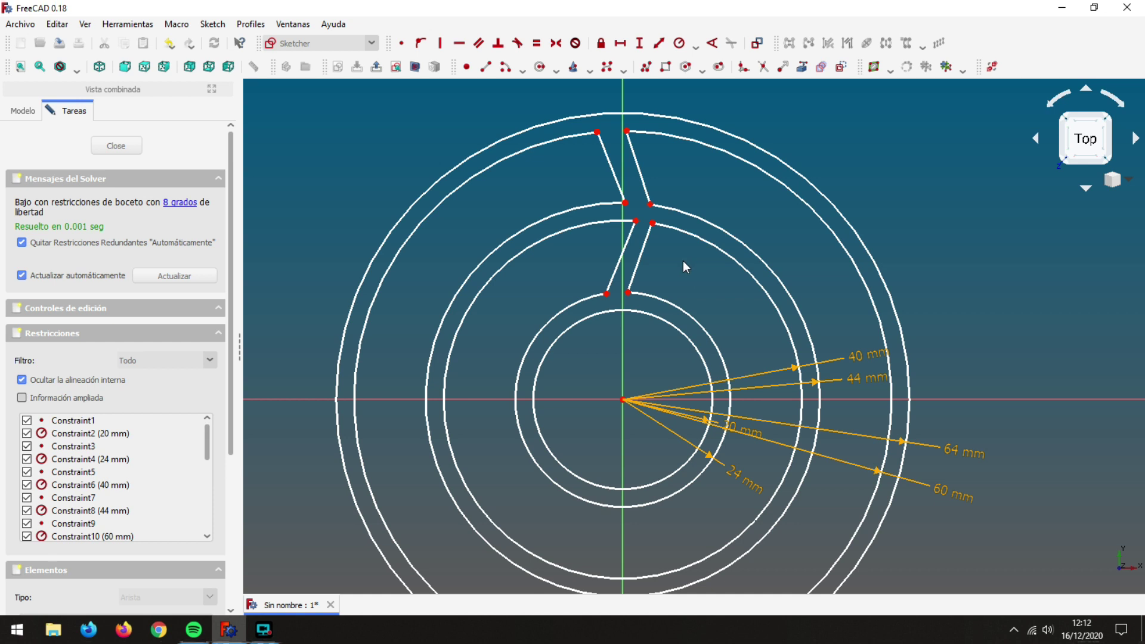
{"action": "scroll", "coordinate": [683, 260], "scroll_direction": "up", "scroll_amount": 2}
{"action": "scroll", "coordinate": [685, 260], "scroll_direction": "up", "scroll_amount": 2}
{"action": "mouse_move", "coordinate": [686, 260]}
{"action": "middle_mouse_down"}
{"action": "mouse_move", "coordinate": [768, 313]}
{"action": "mouse_move", "coordinate": [763, 246]}
{"action": "middle_mouse_up"}
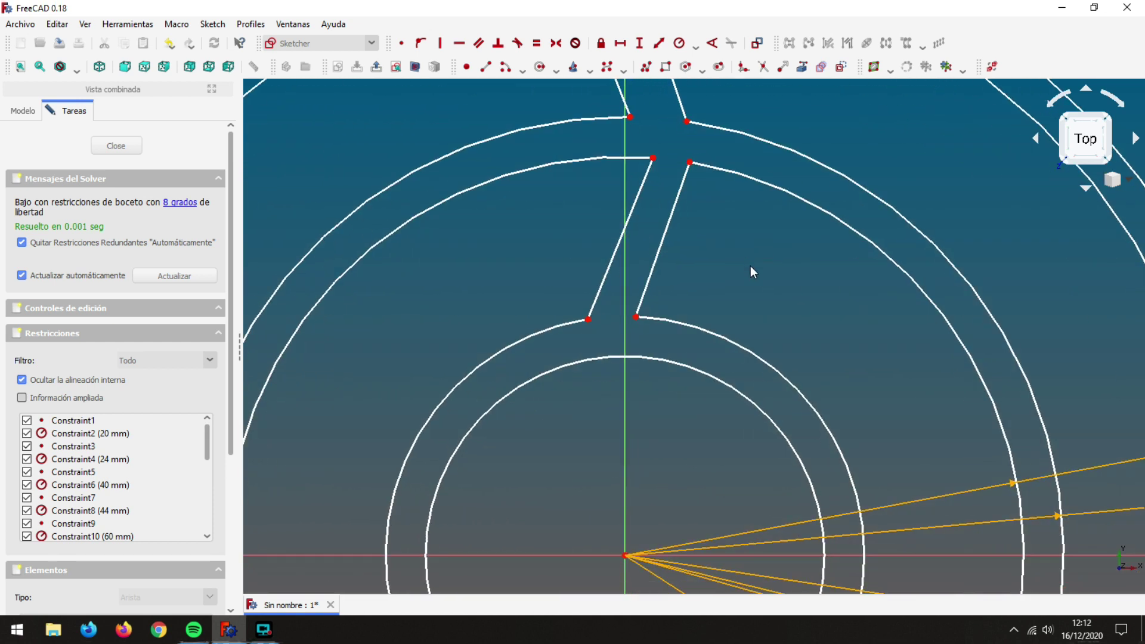
Constrain the lower slot wall to 60° from the horizontal axis.
{"action": "left_click", "coordinate": [710, 45]}
{"action": "left_click", "coordinate": [636, 210]}
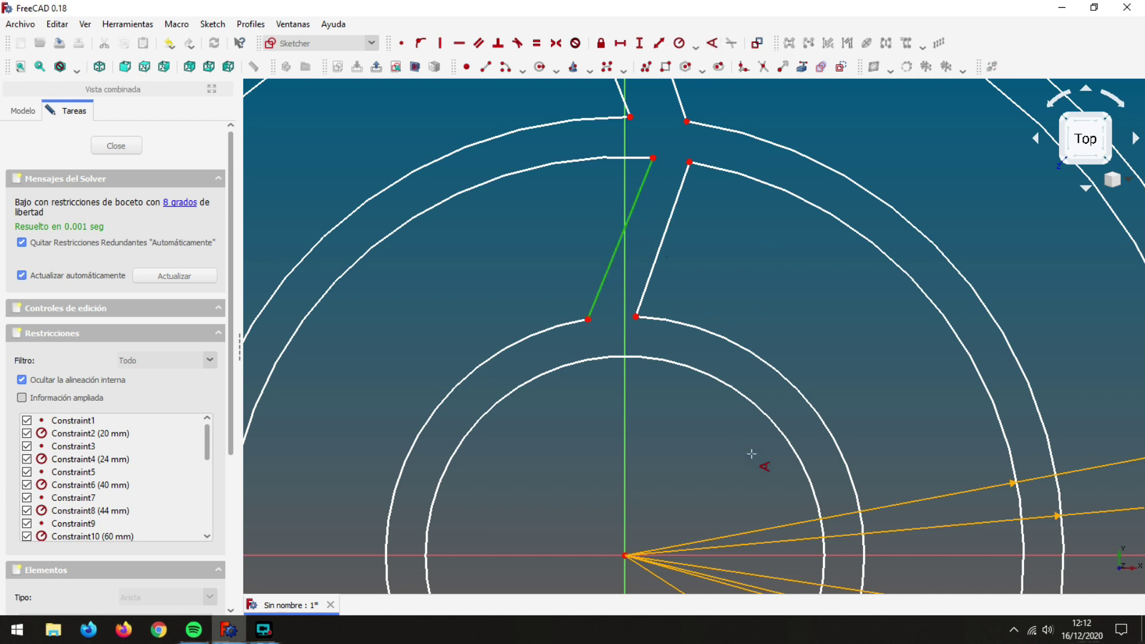
{"action": "left_click", "coordinate": [923, 555]}
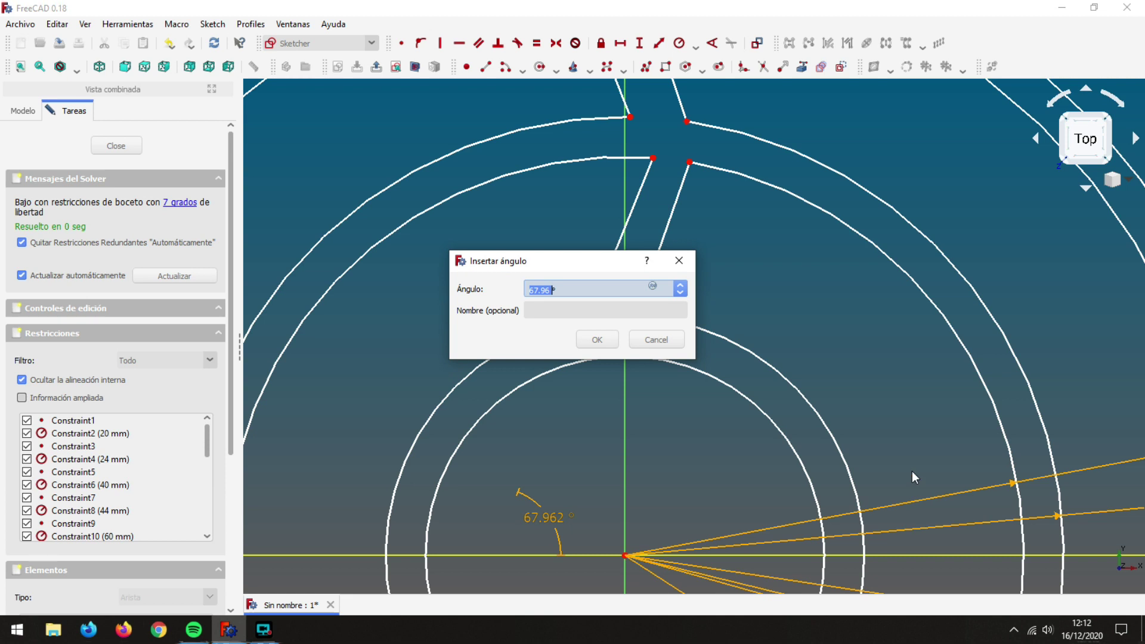
{"action": "type", "text": "6"}
{"action": "key", "text": "Return"}
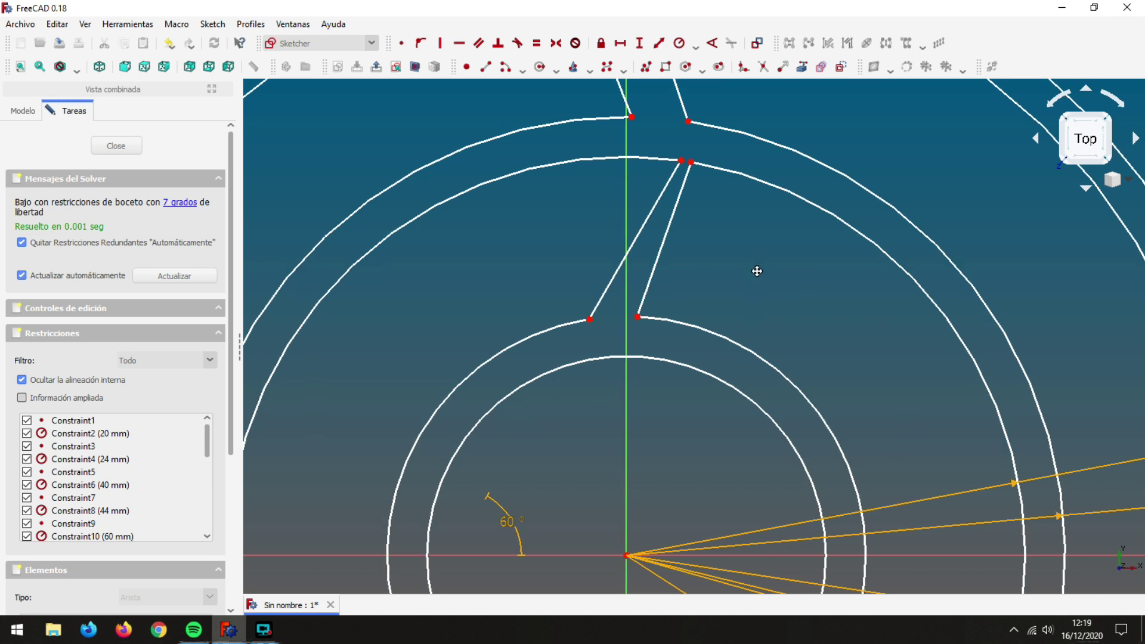
Set a 120° angle between the two left slot edges, then drag a slot endpoint left.
{"action": "middle_click_drag", "start_coordinate": [752, 267], "coordinate": [762, 446]}
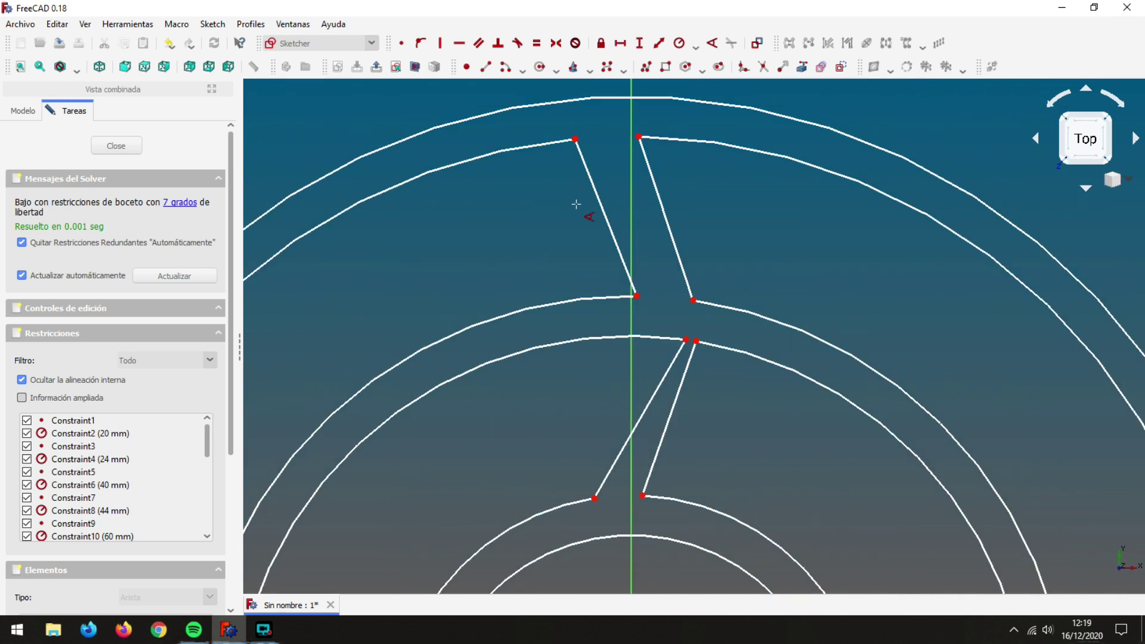
{"action": "left_click", "coordinate": [605, 214]}
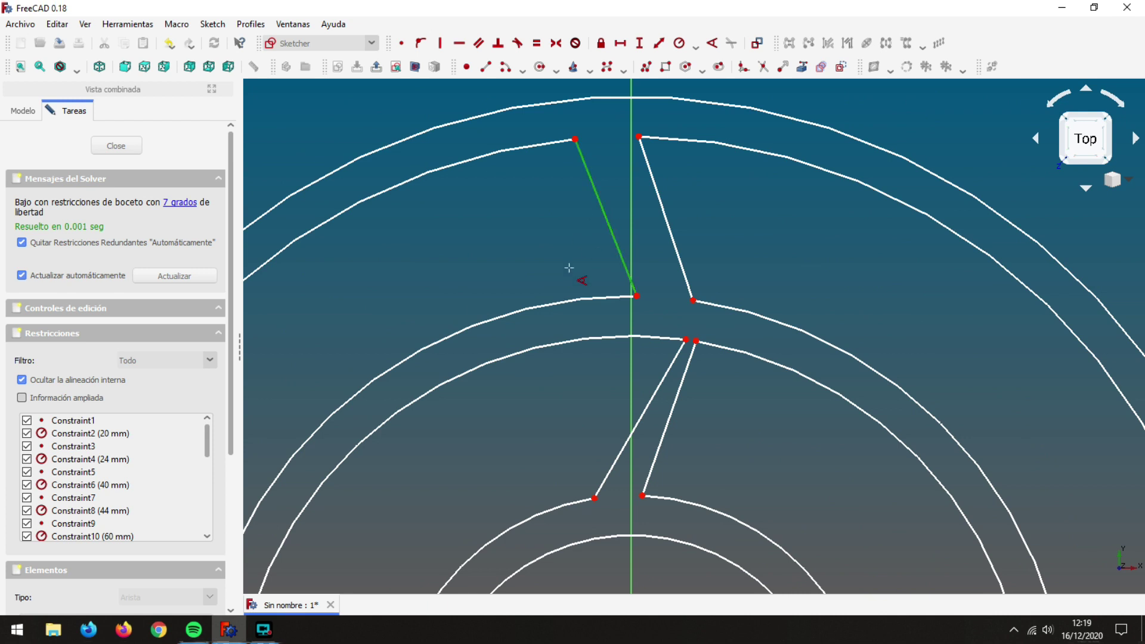
{"action": "left_click", "coordinate": [651, 401]}
{"action": "type", "text": "120"}
{"action": "key", "text": "Return"}
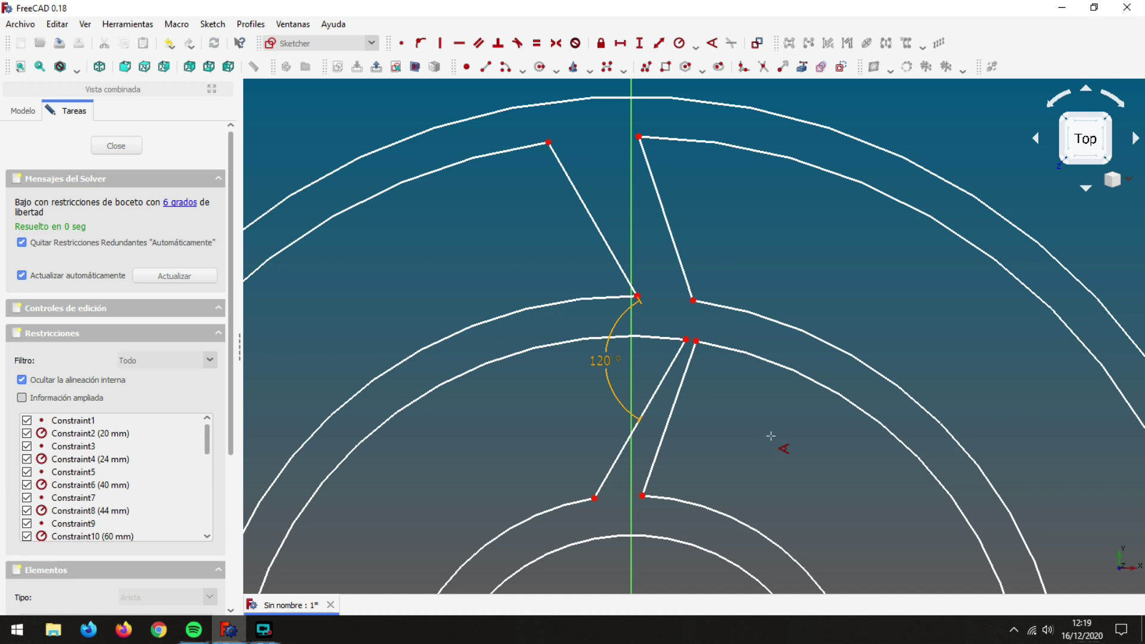
{"action": "right_click", "coordinate": [753, 404]}
{"action": "left_click_drag", "start_coordinate": [686, 339], "coordinate": [653, 338]}
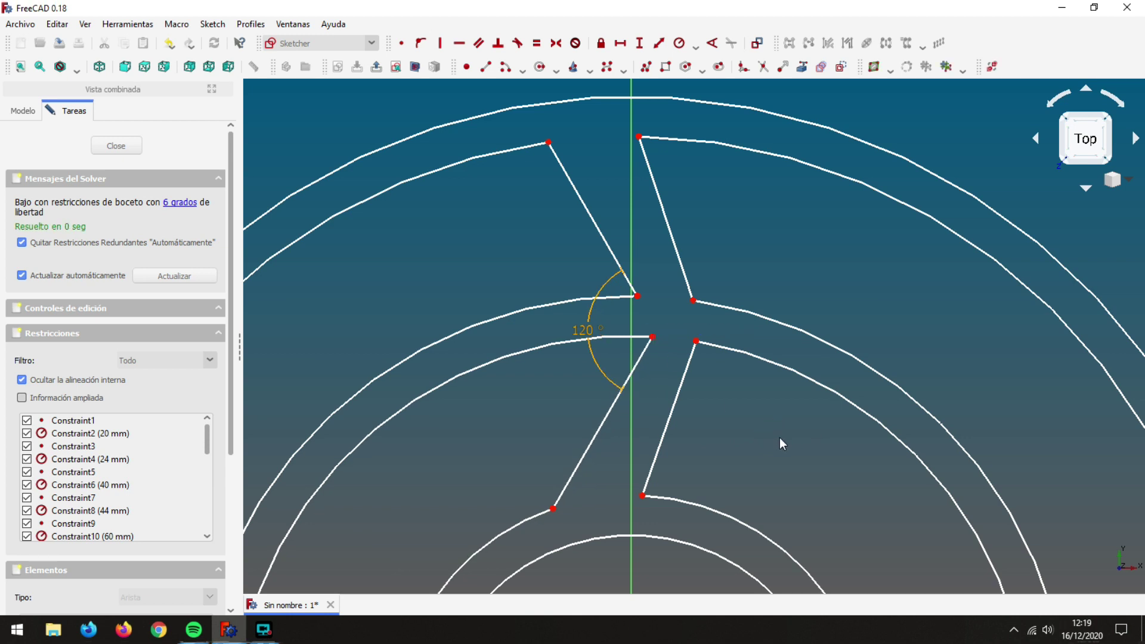
Make each slot's right edge parallel to its left edge and begin a line across the upper slot.
{"action": "left_click", "coordinate": [478, 43]}
{"action": "left_click", "coordinate": [593, 218]}
{"action": "left_click", "coordinate": [680, 273]}
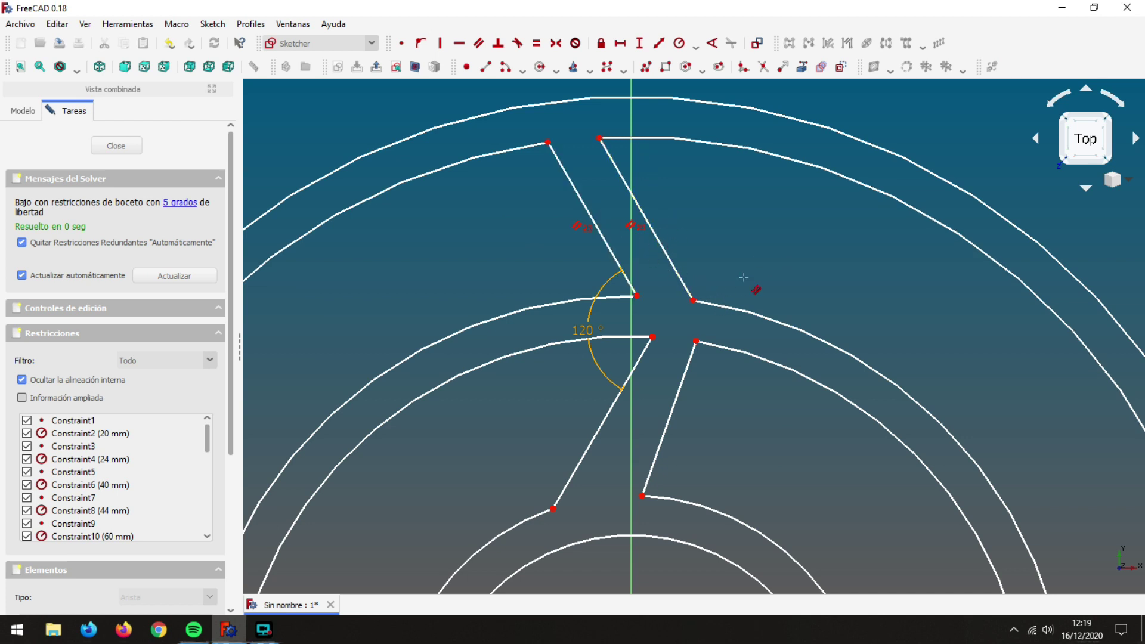
{"action": "left_click", "coordinate": [668, 426]}
{"action": "left_click", "coordinate": [603, 426]}
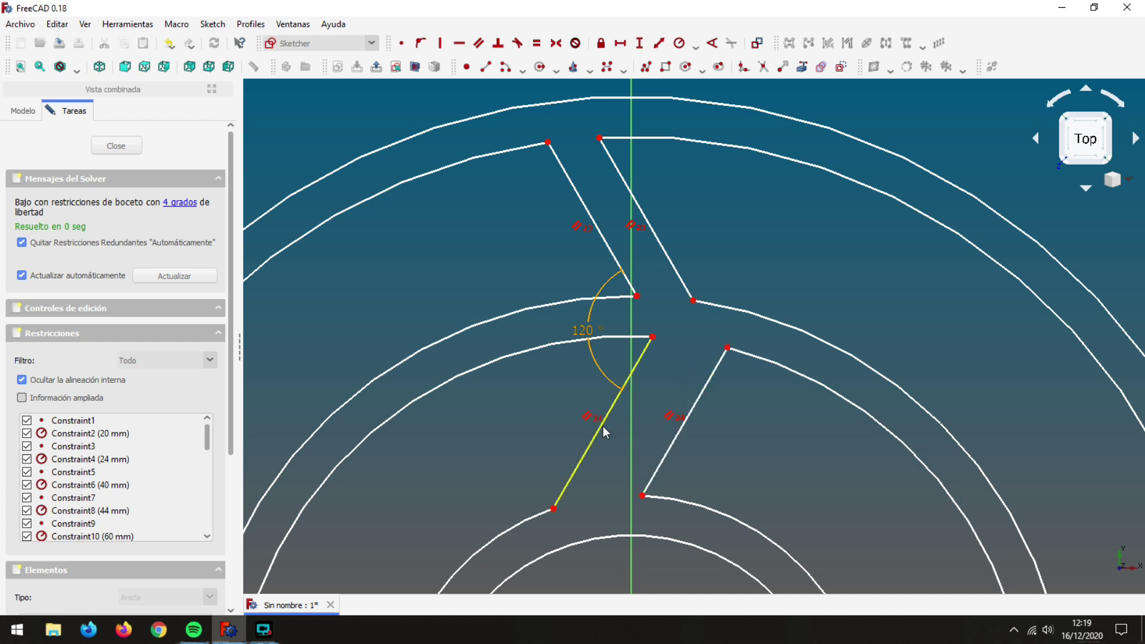
{"action": "right_click", "coordinate": [783, 460]}
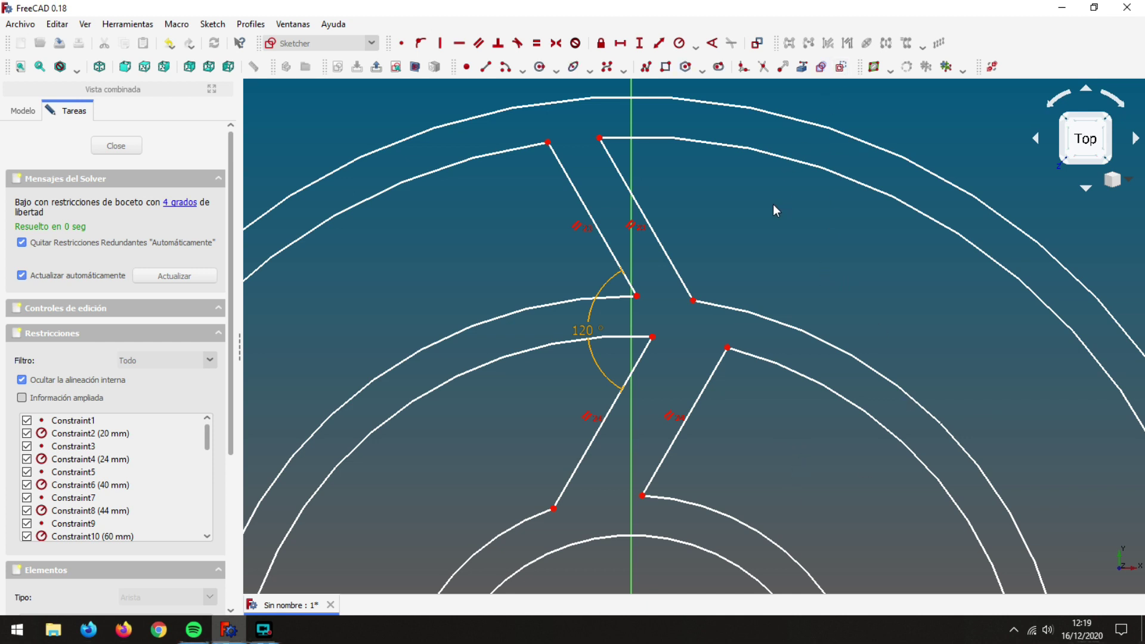
{"action": "left_click", "coordinate": [486, 67]}
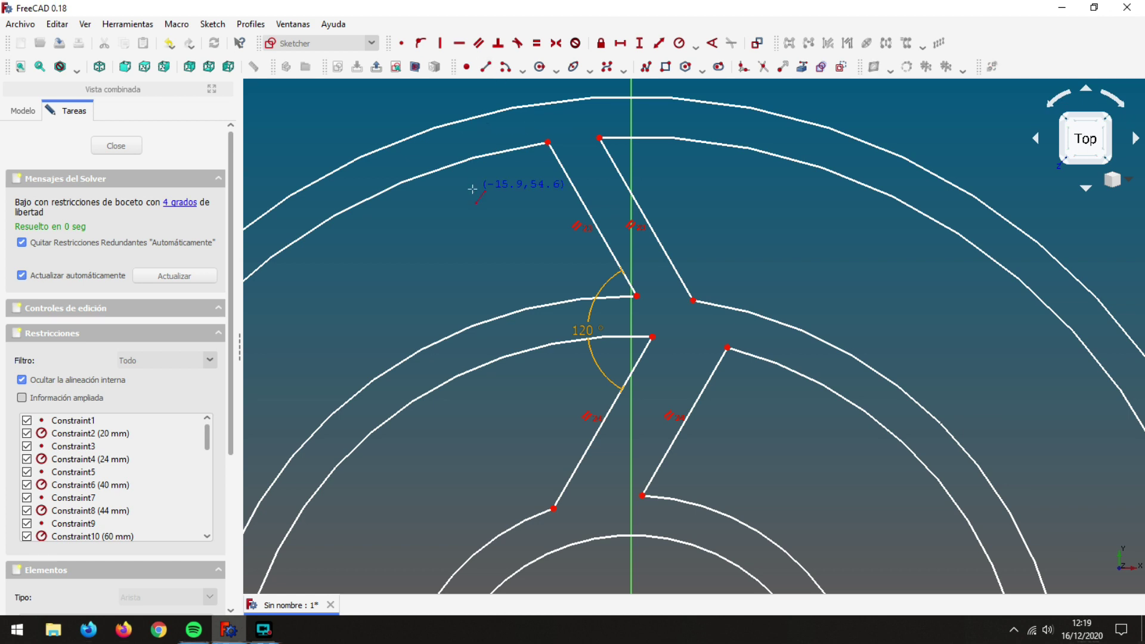
{"action": "left_click", "coordinate": [572, 188]}
Draw a bridging line across the lower slot and a link line between the two teeth.
{"action": "left_click", "coordinate": [594, 440]}
{"action": "left_click", "coordinate": [660, 467]}
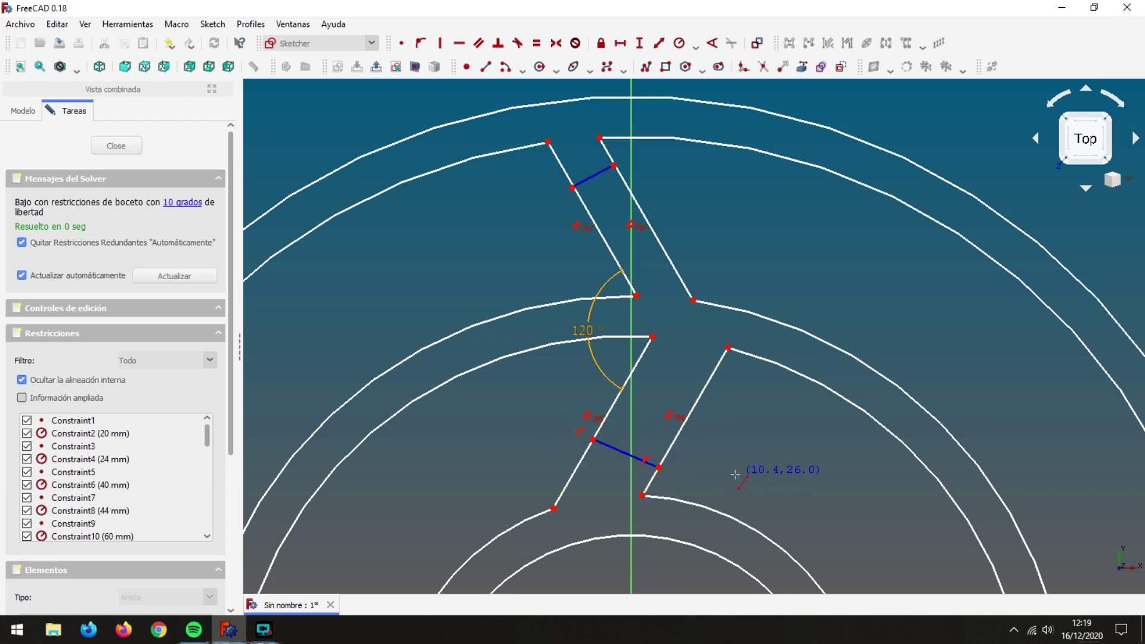
{"action": "left_click", "coordinate": [637, 296]}
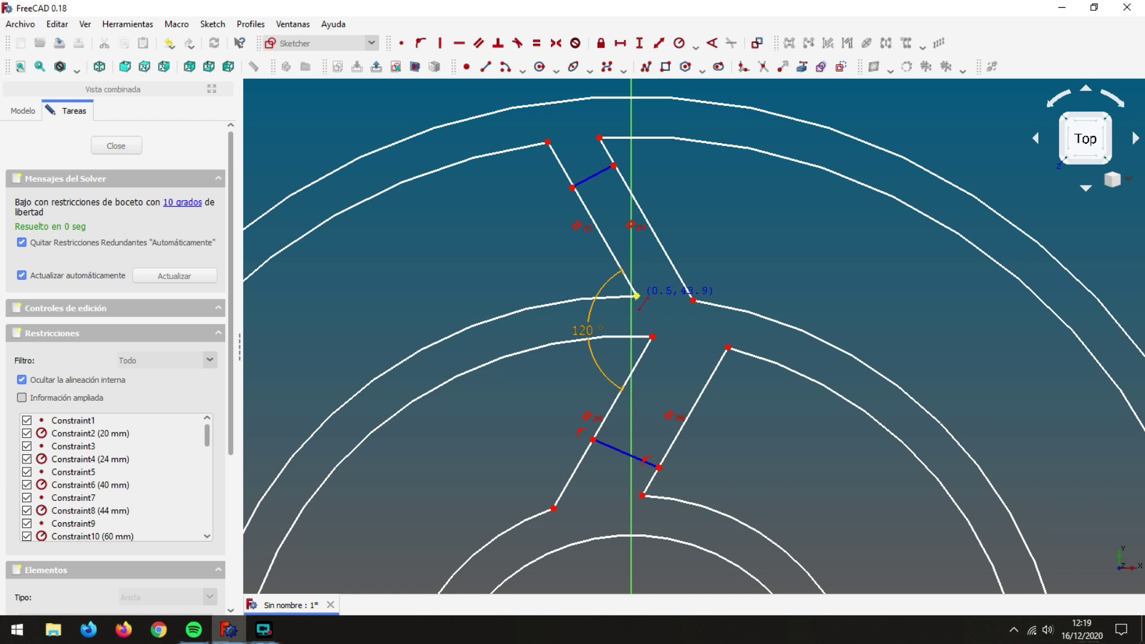
{"action": "left_click", "coordinate": [653, 337]}
{"action": "right_click", "coordinate": [735, 220]}
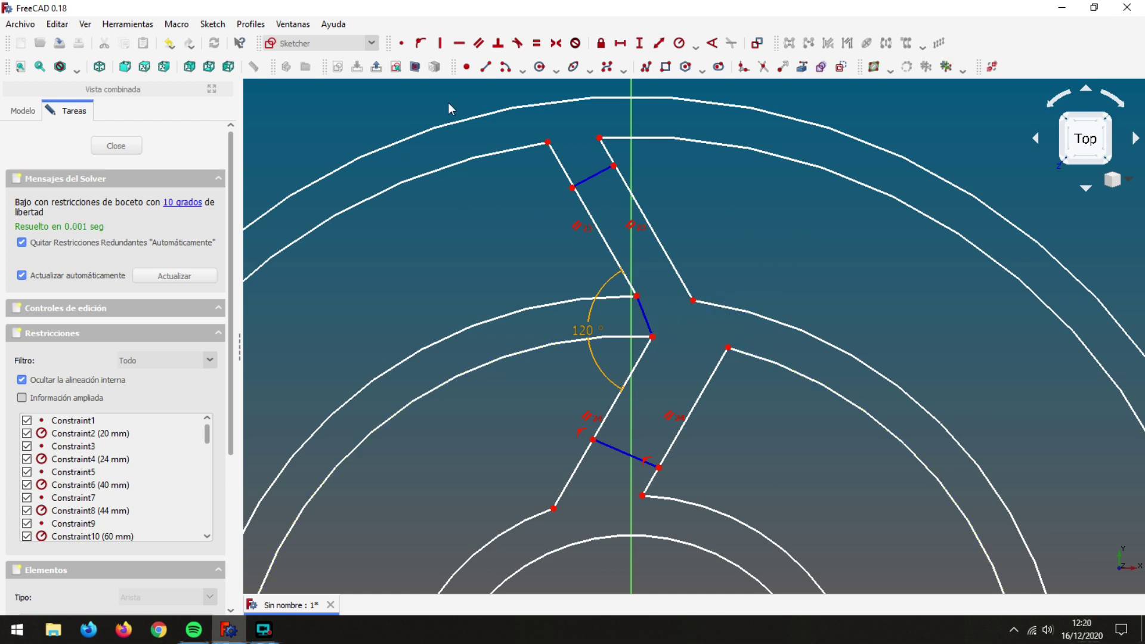
Attach both endpoints of the upper bridge line onto the slot's left and right edges.
{"action": "left_click", "coordinate": [421, 43]}
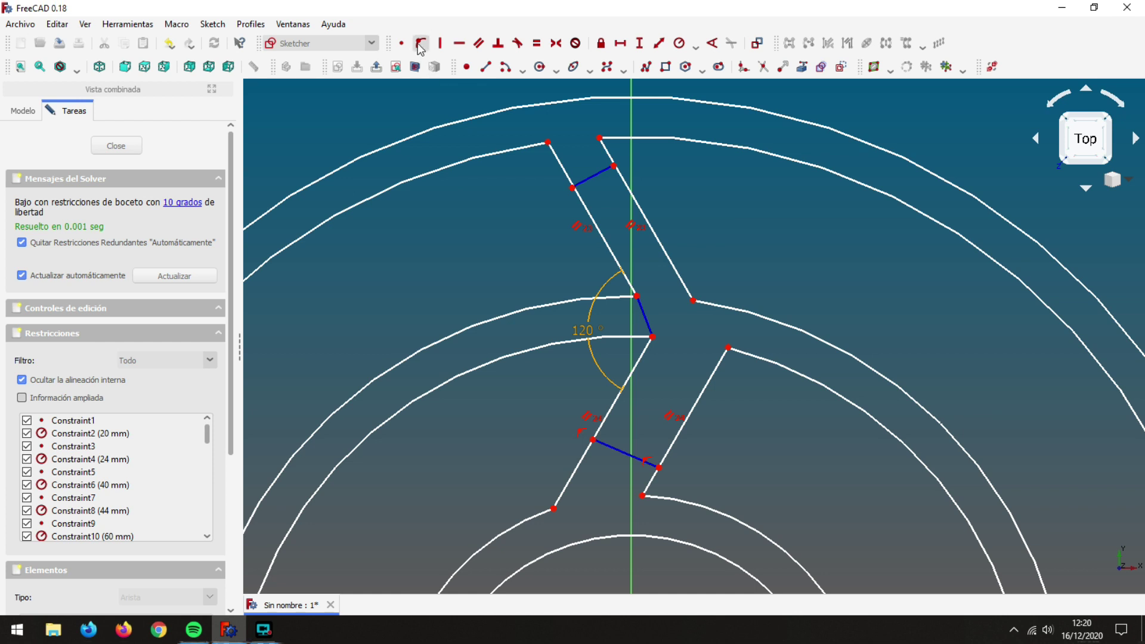
{"action": "left_click", "coordinate": [573, 189]}
{"action": "left_click", "coordinate": [566, 176]}
{"action": "left_click", "coordinate": [613, 165]}
{"action": "left_click", "coordinate": [620, 177]}
{"action": "right_click", "coordinate": [721, 186]}
Make both bridge lines perpendicular to their slot edges and the tooth link vertical.
{"action": "left_click", "coordinate": [499, 45]}
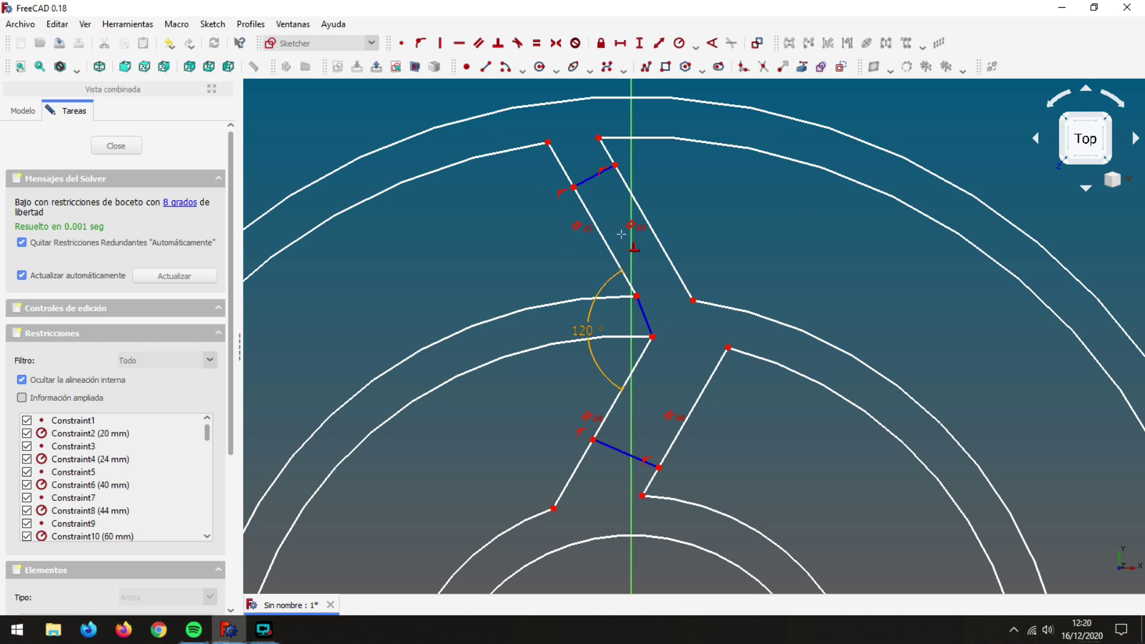
{"action": "left_click", "coordinate": [589, 187]}
{"action": "left_click", "coordinate": [624, 187]}
{"action": "left_click", "coordinate": [620, 451]}
{"action": "left_click", "coordinate": [674, 439]}
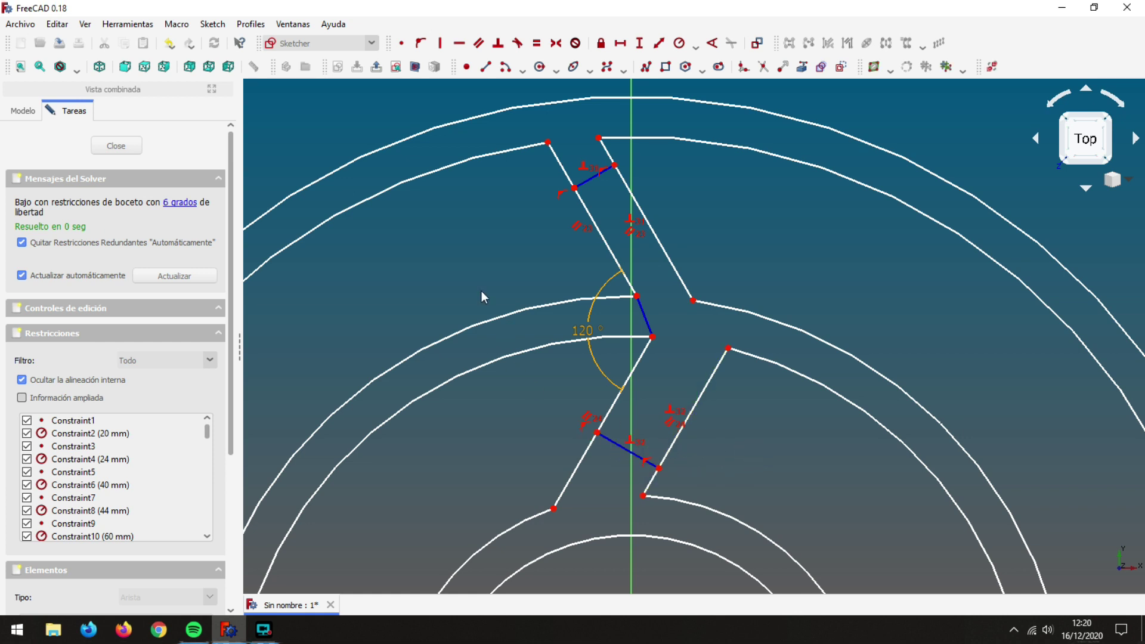
{"action": "left_click", "coordinate": [440, 43]}
{"action": "left_click", "coordinate": [645, 317]}
{"action": "key", "text": "Escape"}
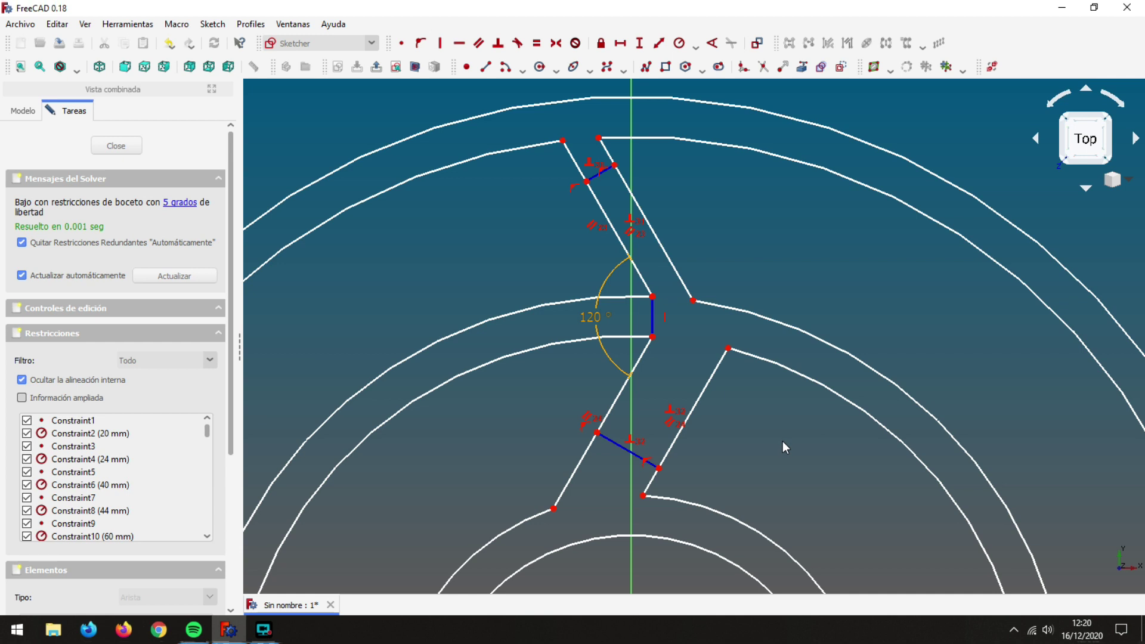
Constrain the lower slot bridge to a 5 mm length.
{"action": "left_click", "coordinate": [659, 43]}
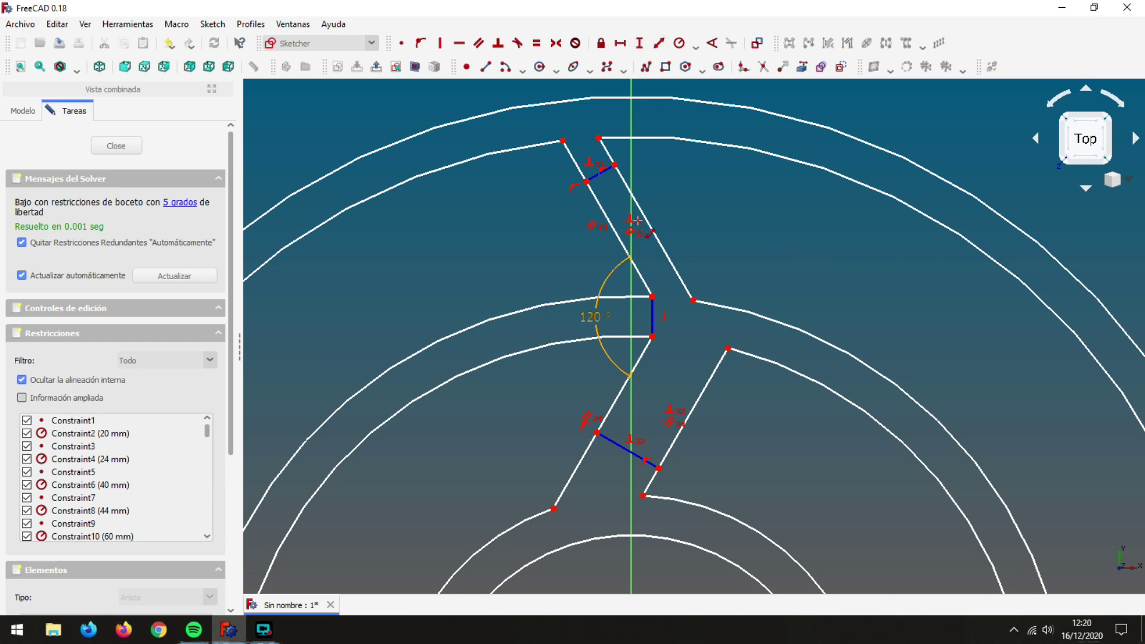
{"action": "left_click", "coordinate": [612, 439]}
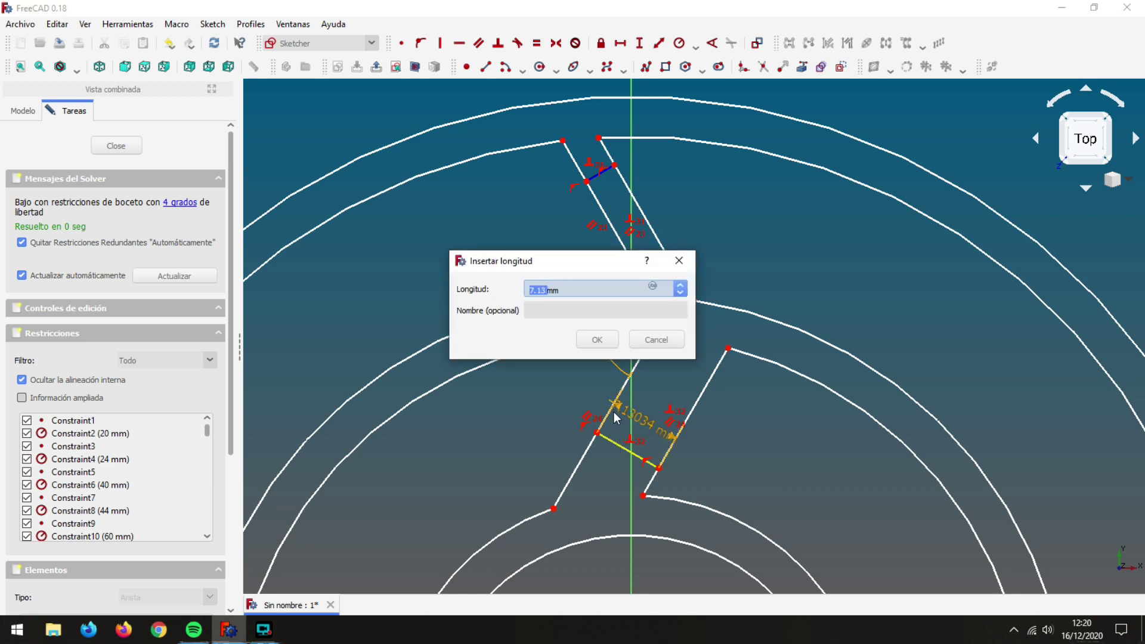
{"action": "type", "text": "5"}
{"action": "key", "text": "Return"}
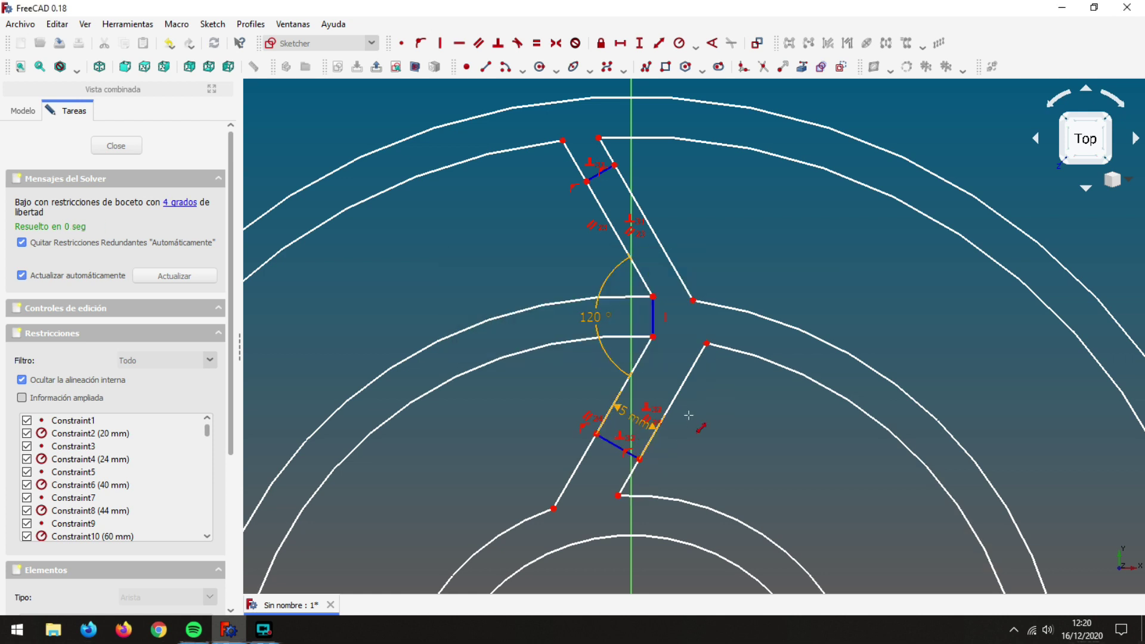
{"action": "right_click", "coordinate": [744, 432]}
{"action": "mouse_move", "coordinate": [637, 419]}
{"action": "left_mouse_down"}
{"action": "mouse_move", "coordinate": [668, 453]}
{"action": "mouse_move", "coordinate": [707, 464]}
{"action": "left_mouse_up"}
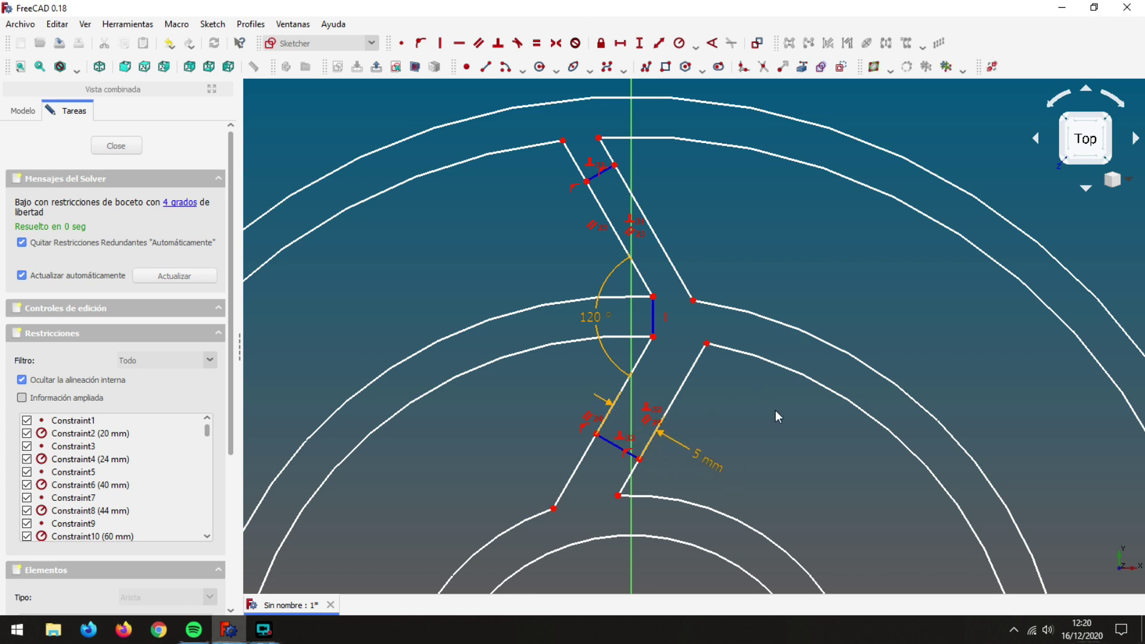
Make the upper bridge equal in length to the lower bridge.
{"action": "left_click", "coordinate": [537, 43]}
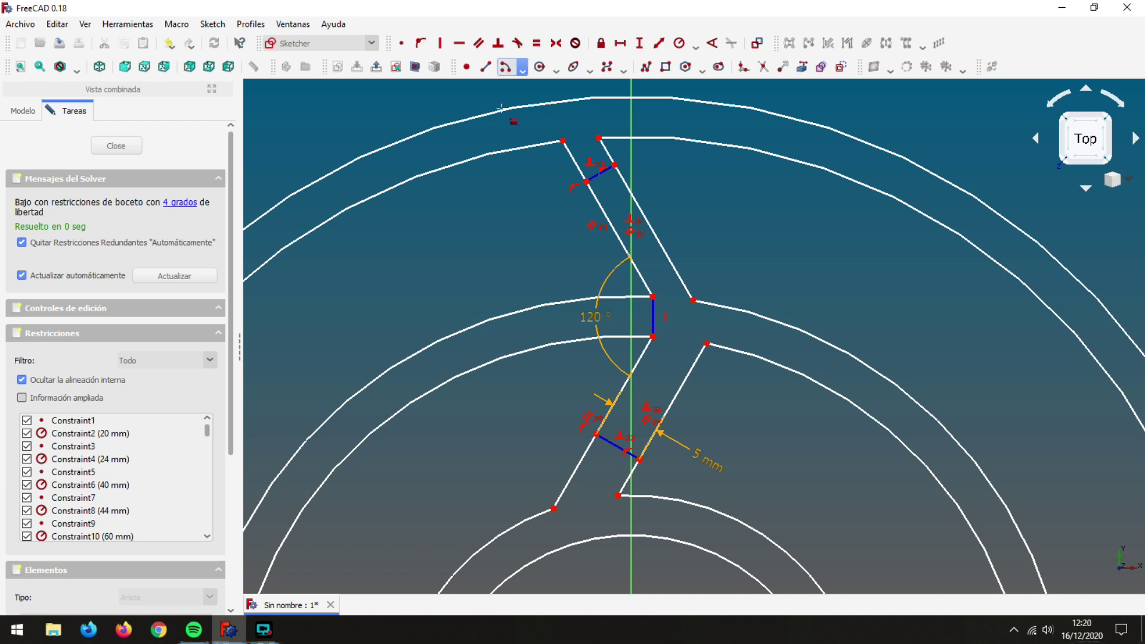
{"action": "left_click", "coordinate": [614, 445]}
{"action": "left_click", "coordinate": [600, 173]}
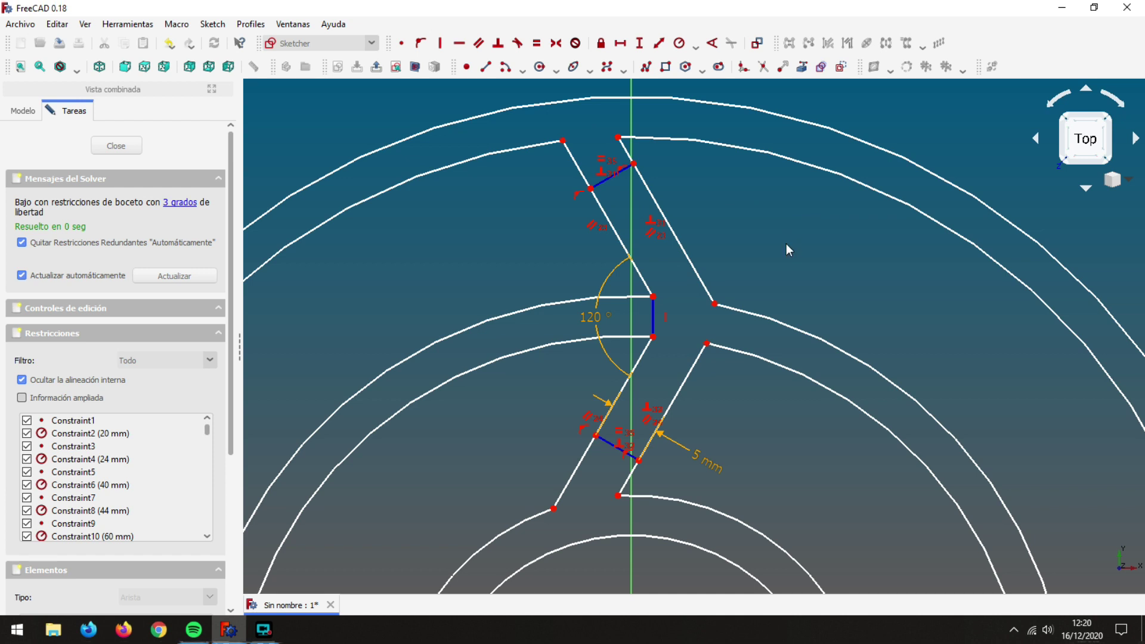
{"action": "scroll", "coordinate": [818, 244], "scroll_direction": "down", "scroll_amount": 2}
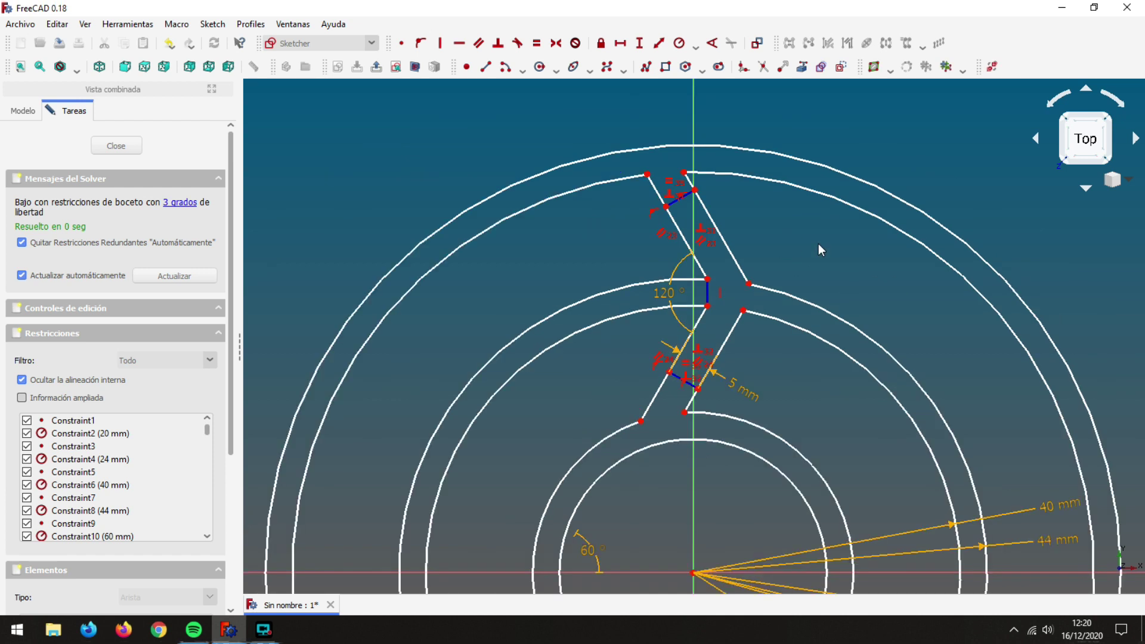
{"action": "middle_click_drag", "start_coordinate": [841, 289], "coordinate": [776, 219]}
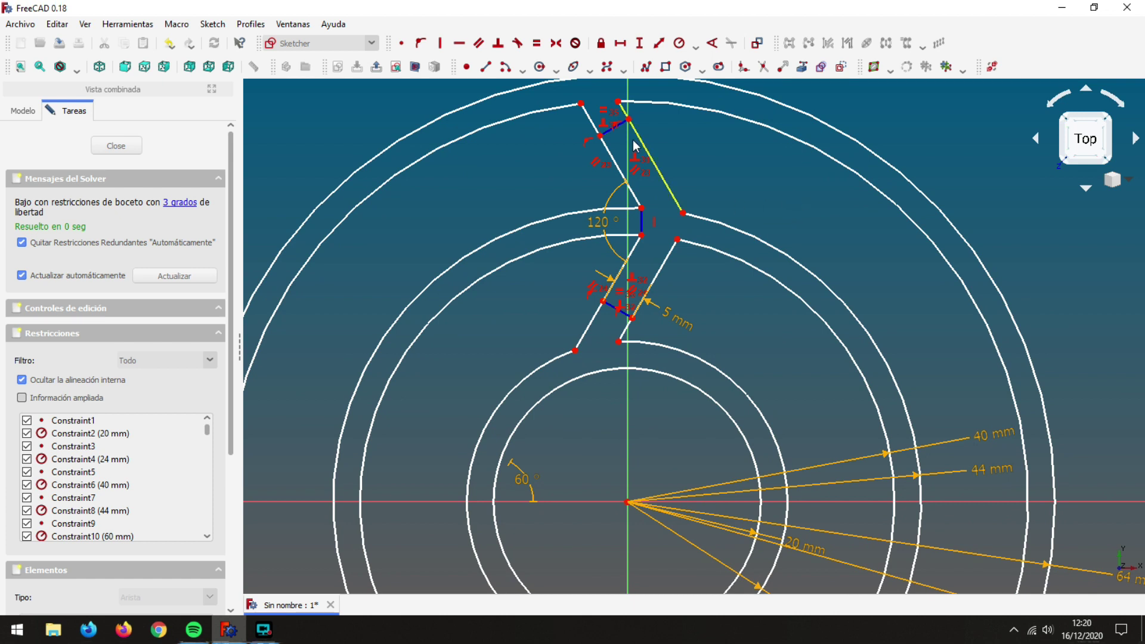
Set the upper tooth corner 5 mm horizontally from the sketch origin.
{"action": "left_click", "coordinate": [620, 43]}
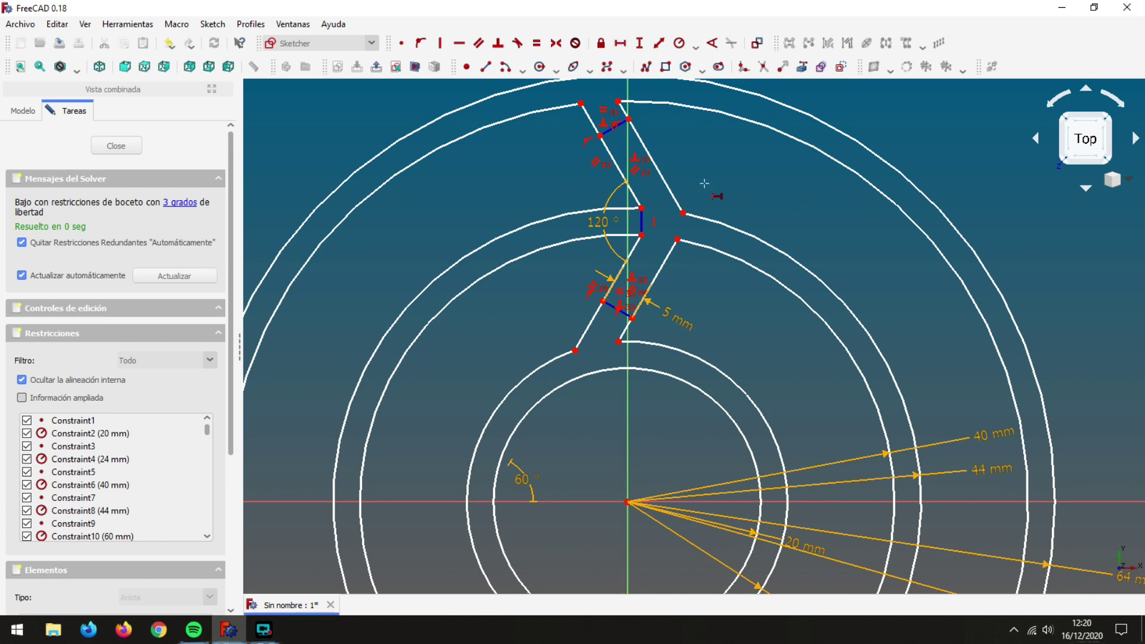
{"action": "left_click", "coordinate": [642, 235]}
{"action": "left_click", "coordinate": [625, 498]}
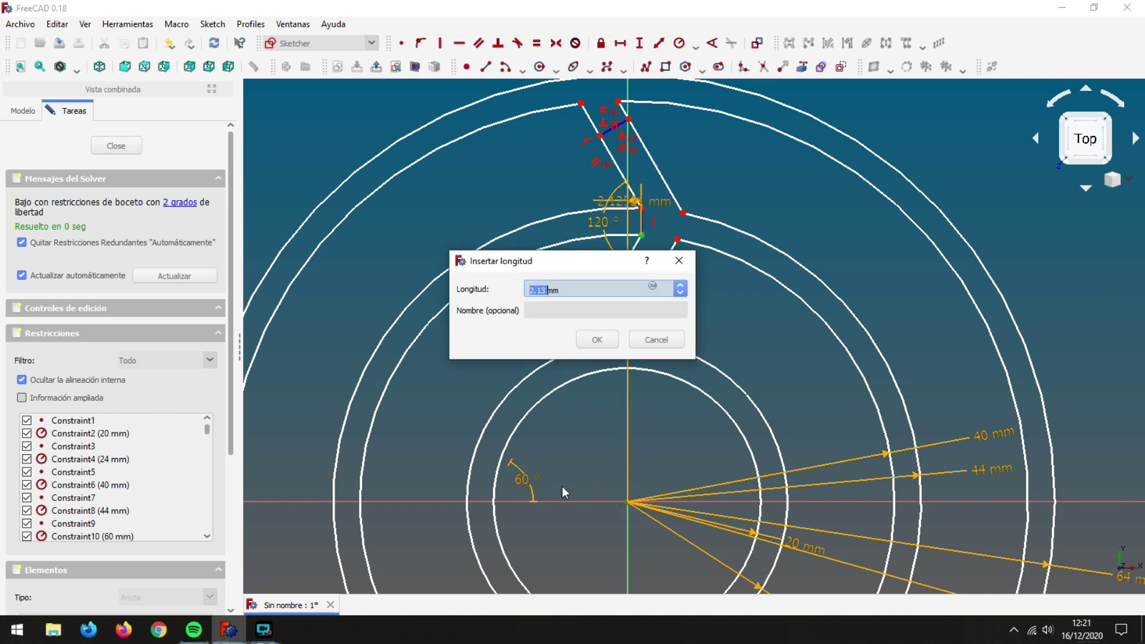
{"action": "type", "text": "5"}
{"action": "key", "text": "Return"}
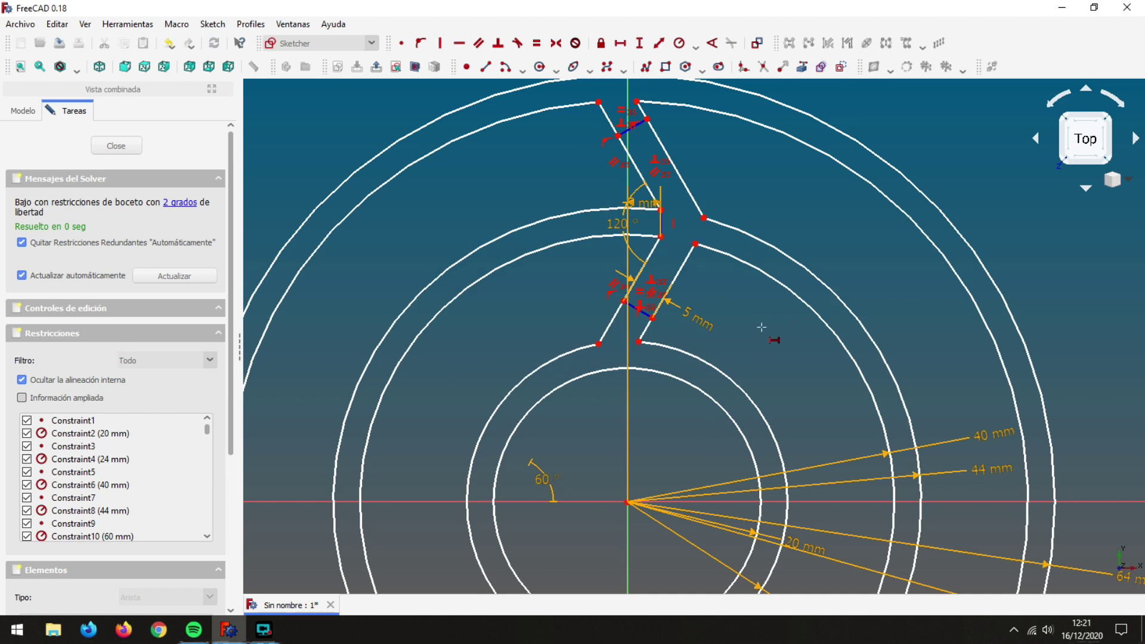
{"action": "key", "text": "Escape"}
{"action": "left_click_drag", "start_coordinate": [640, 203], "coordinate": [750, 186]}
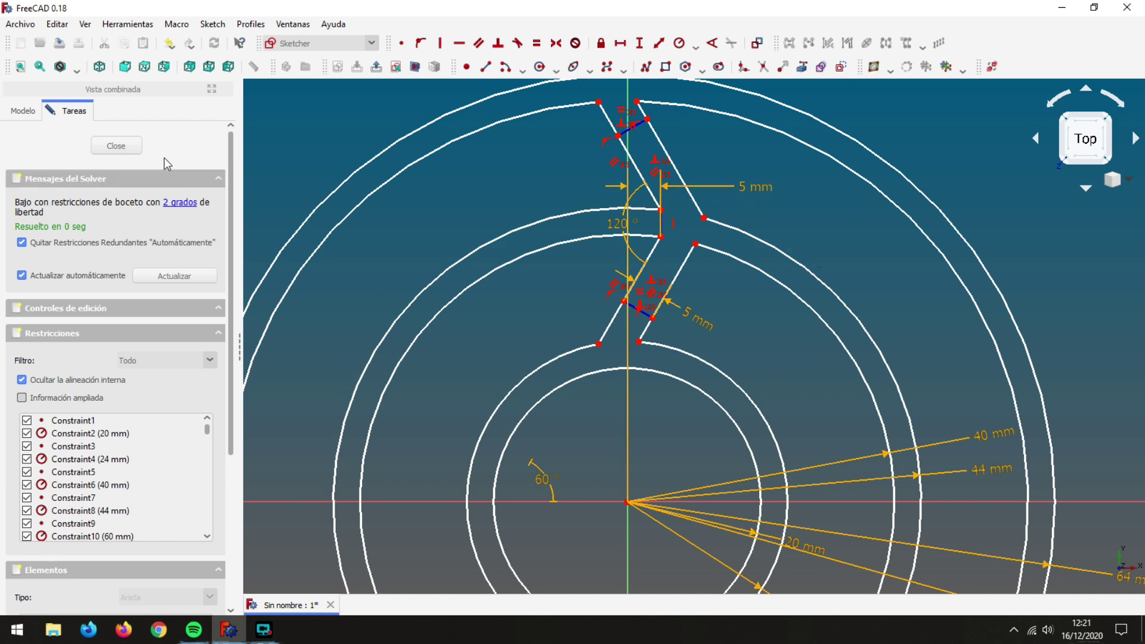
Close the sketch and pad it 50 mm, symmetric to the plane ('Simétrico al plano').
{"action": "left_click", "coordinate": [124, 143]}
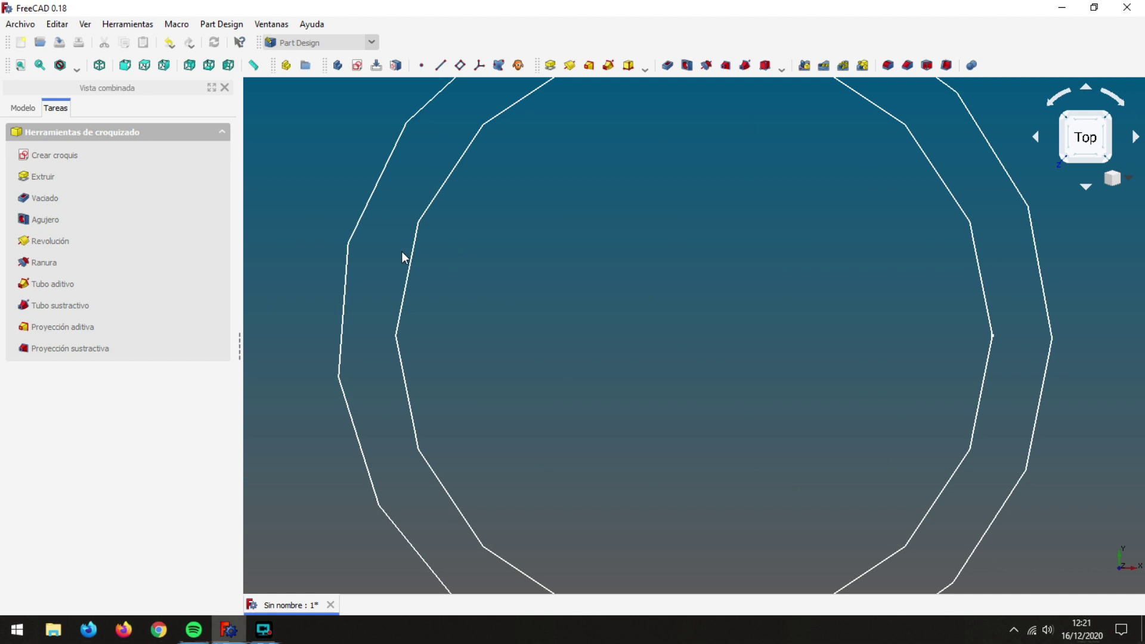
{"action": "left_click", "coordinate": [19, 66]}
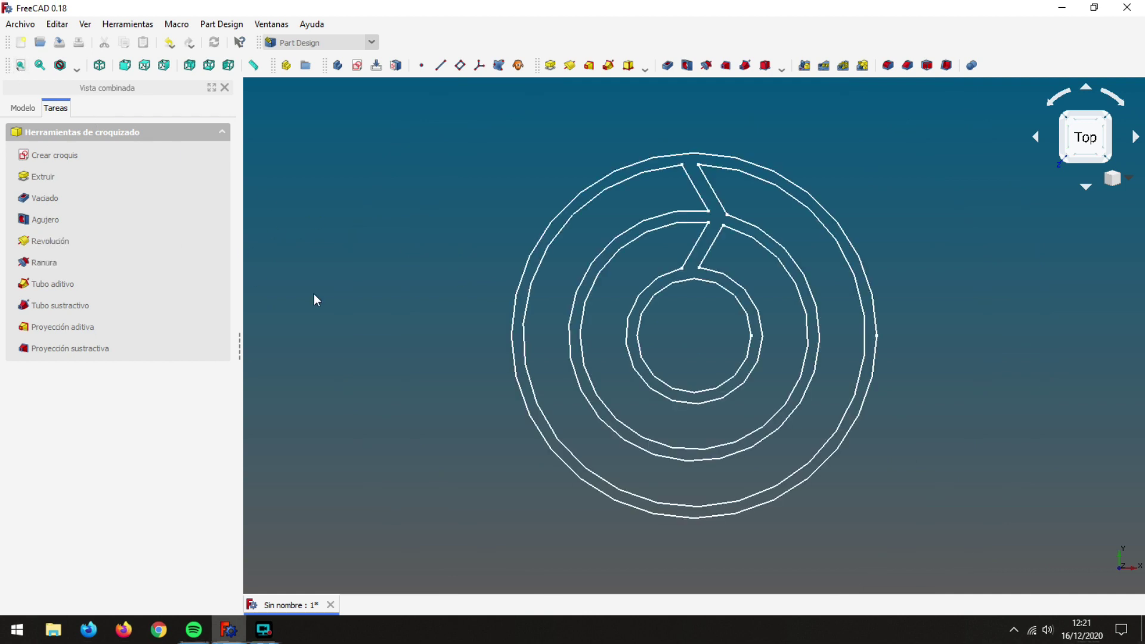
{"action": "middle_click_drag", "start_coordinate": [429, 306], "coordinate": [478, 332]}
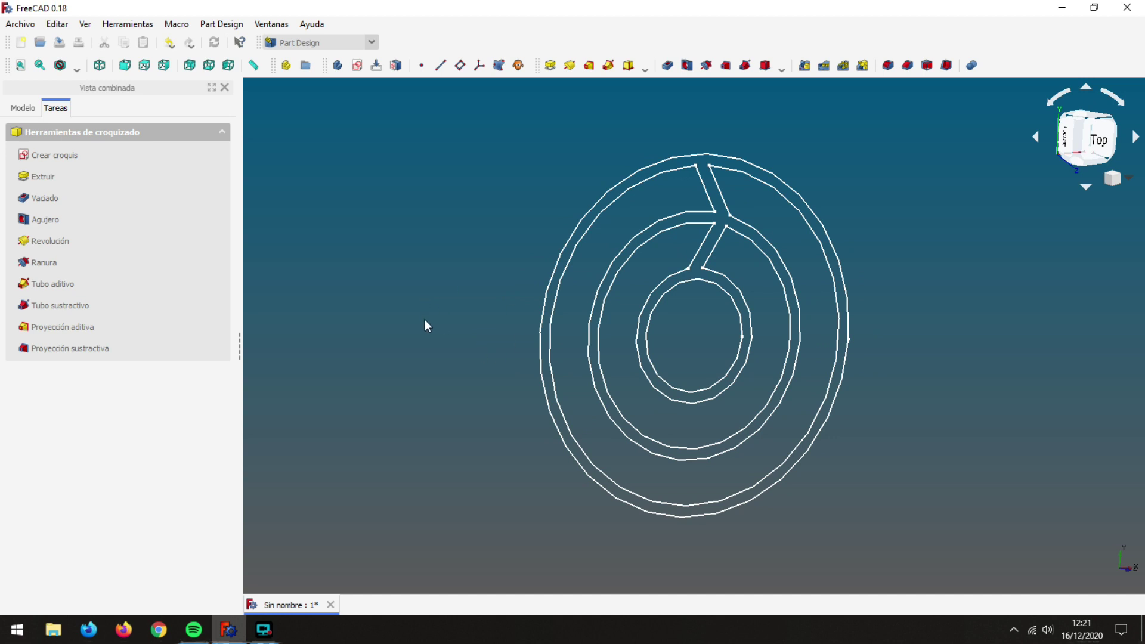
{"action": "left_click", "coordinate": [550, 65]}
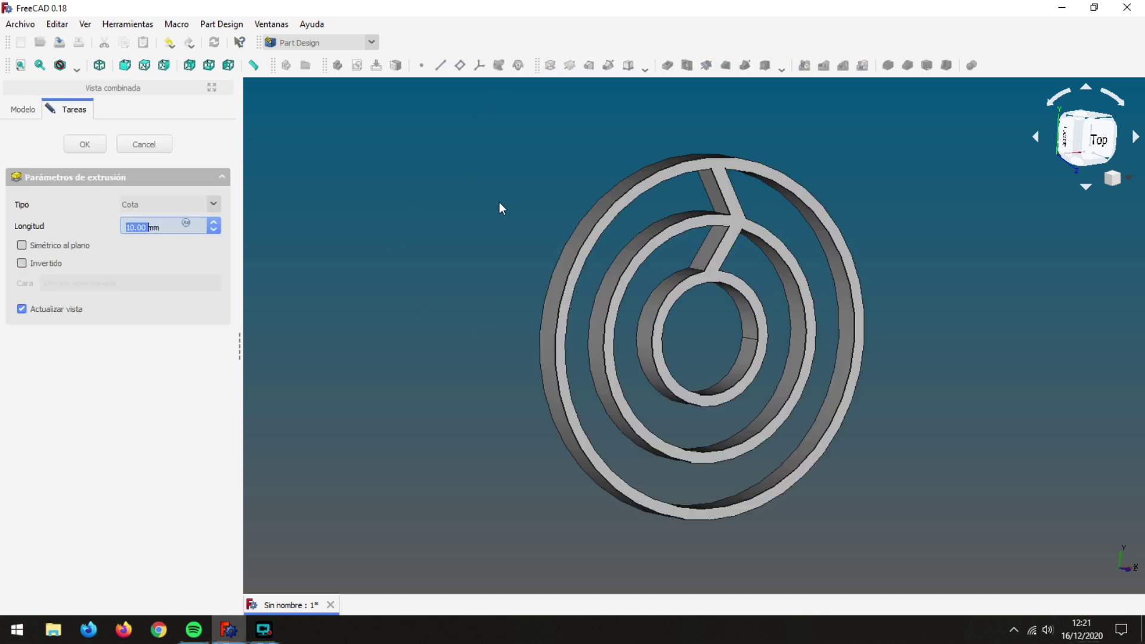
{"action": "left_click", "coordinate": [22, 245]}
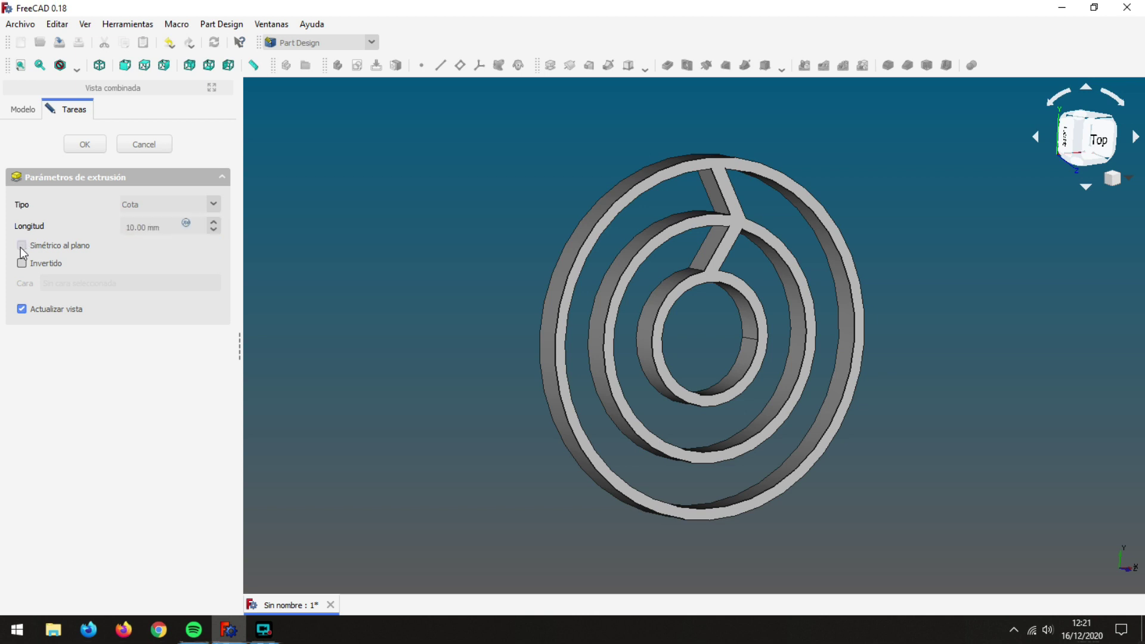
{"action": "left_click", "coordinate": [170, 226]}
{"action": "type", "text": "50"}
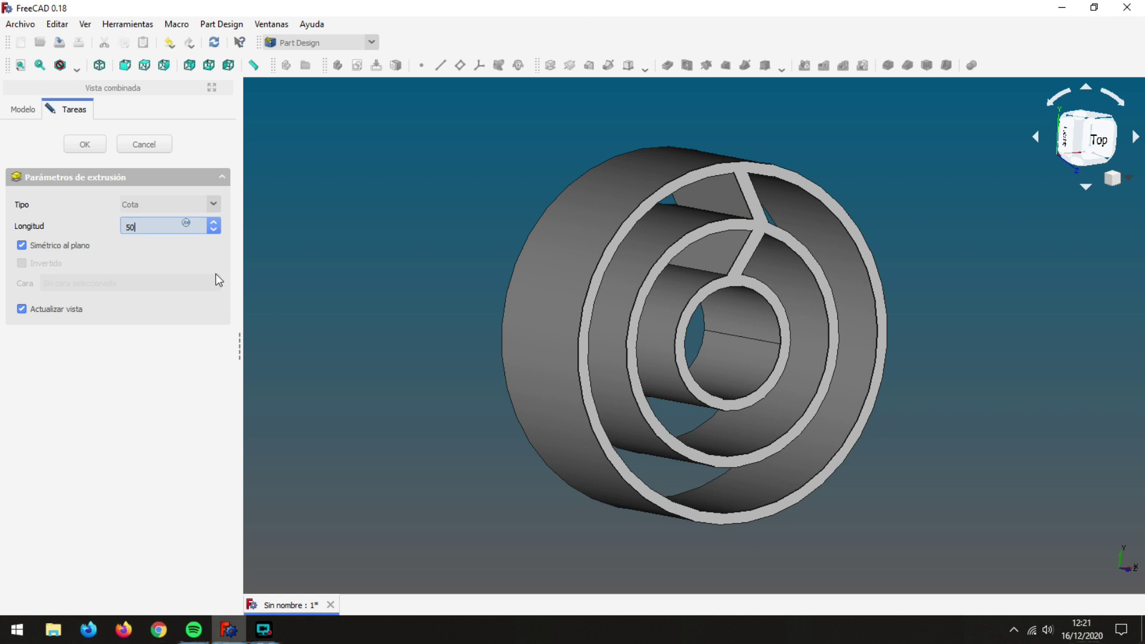
{"action": "left_click", "coordinate": [85, 144]}
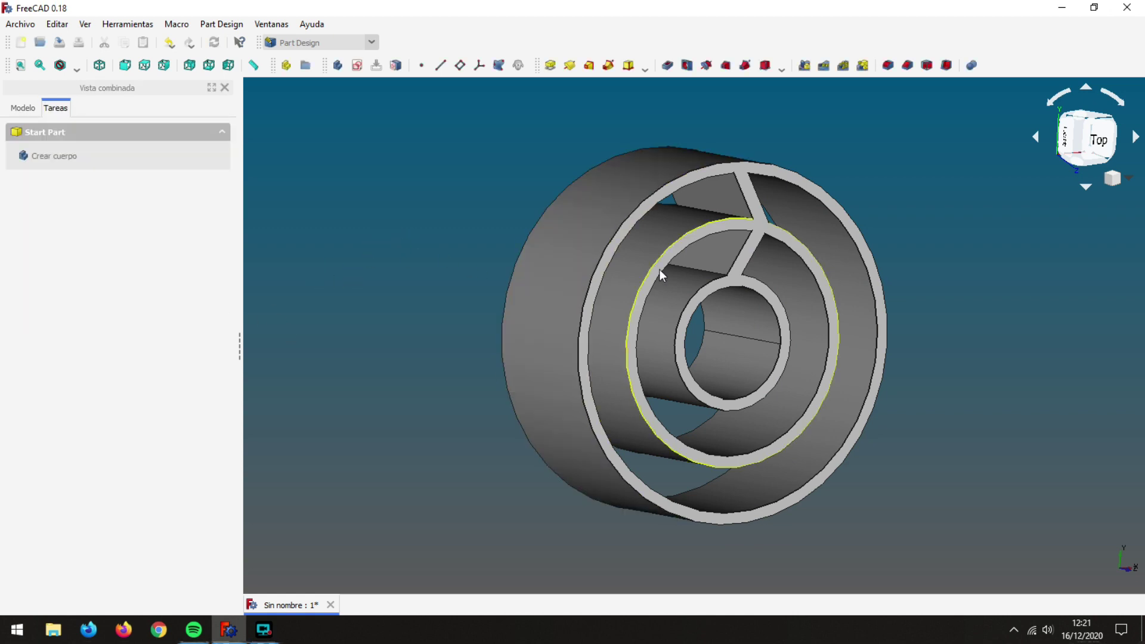
Start a 3 mm fillet (Redondear) on a selected spoke edge.
{"action": "scroll", "coordinate": [721, 263], "scroll_direction": "up", "scroll_amount": 2}
{"action": "scroll", "coordinate": [719, 269], "scroll_direction": "up", "scroll_amount": 3}
{"action": "scroll", "coordinate": [668, 360], "scroll_direction": "up", "scroll_amount": 2}
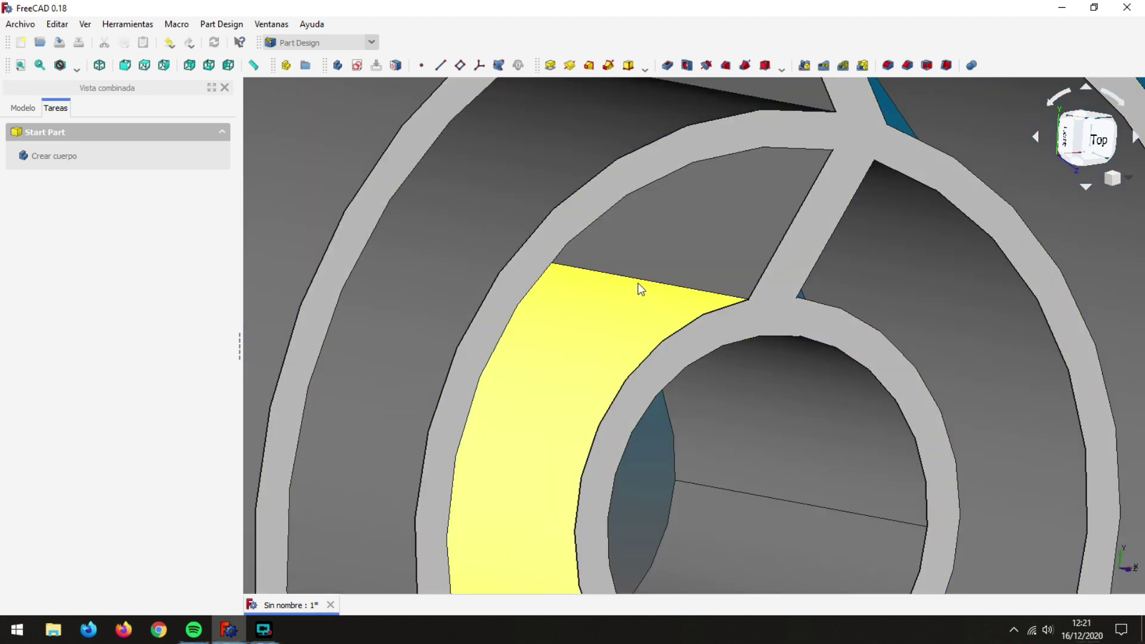
{"action": "left_click", "coordinate": [639, 278]}
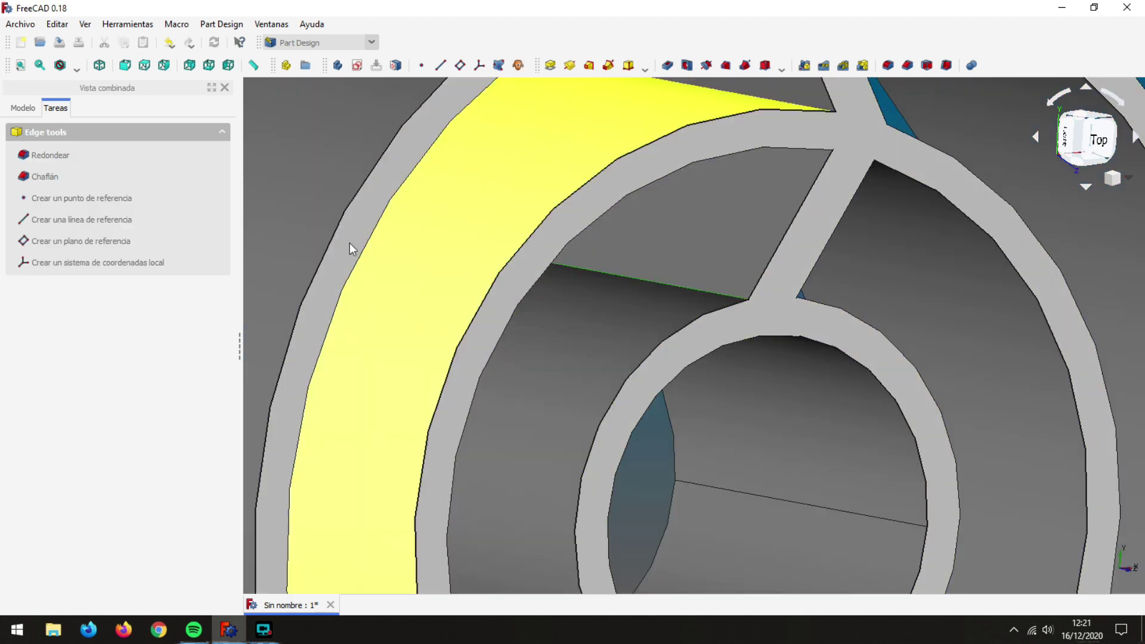
{"action": "left_click", "coordinate": [60, 158]}
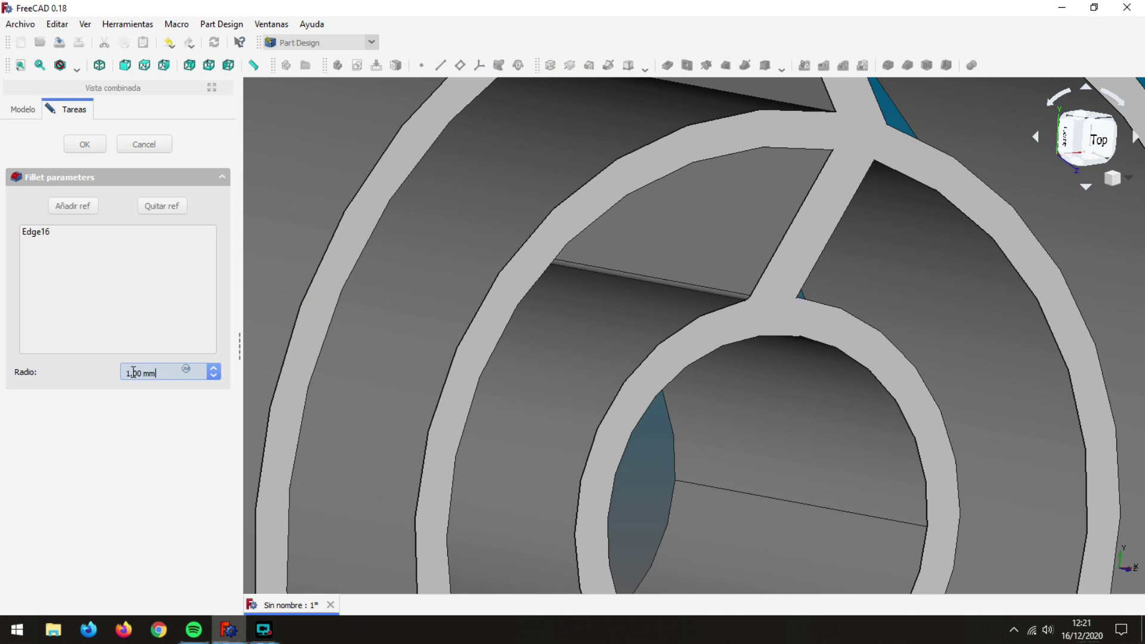
{"action": "type", "text": "3"}
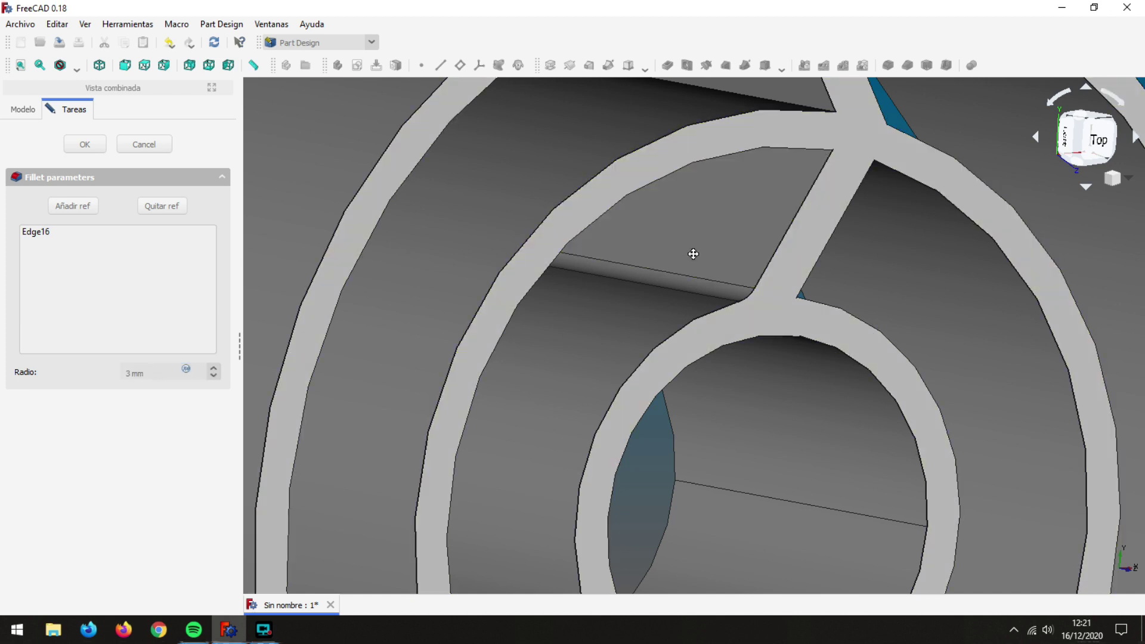
Add Edge4 to the fillet references and view the spokes from another side.
{"action": "scroll", "coordinate": [674, 328], "scroll_direction": "down", "scroll_amount": 3}
{"action": "left_click", "coordinate": [76, 207]}
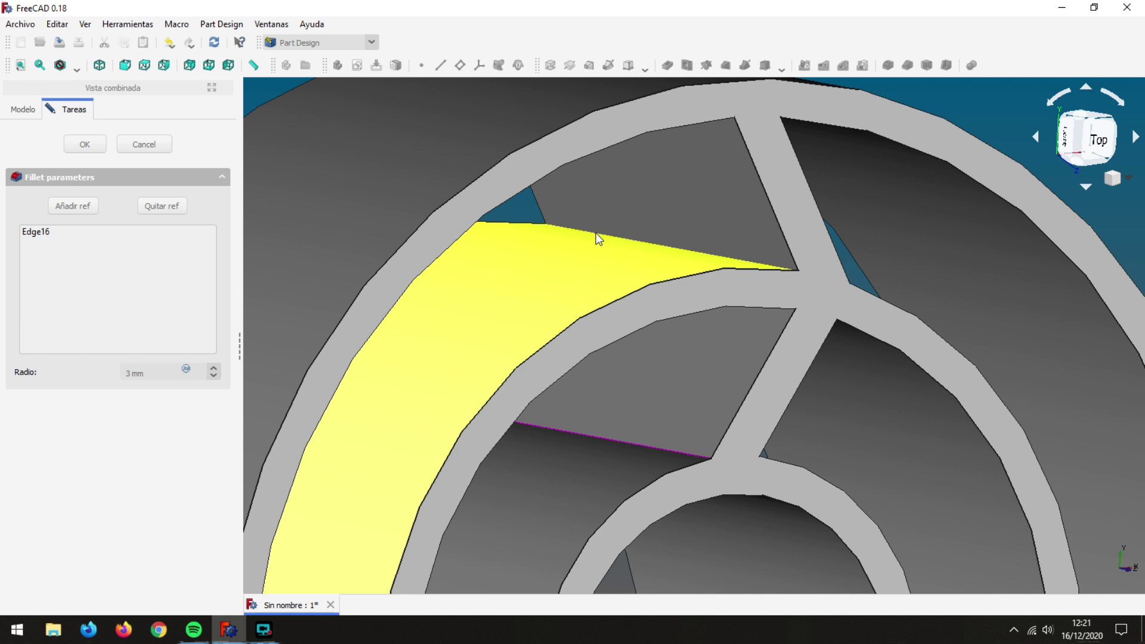
{"action": "scroll", "coordinate": [597, 234], "scroll_direction": "up", "scroll_amount": 5}
{"action": "left_click", "coordinate": [613, 236]}
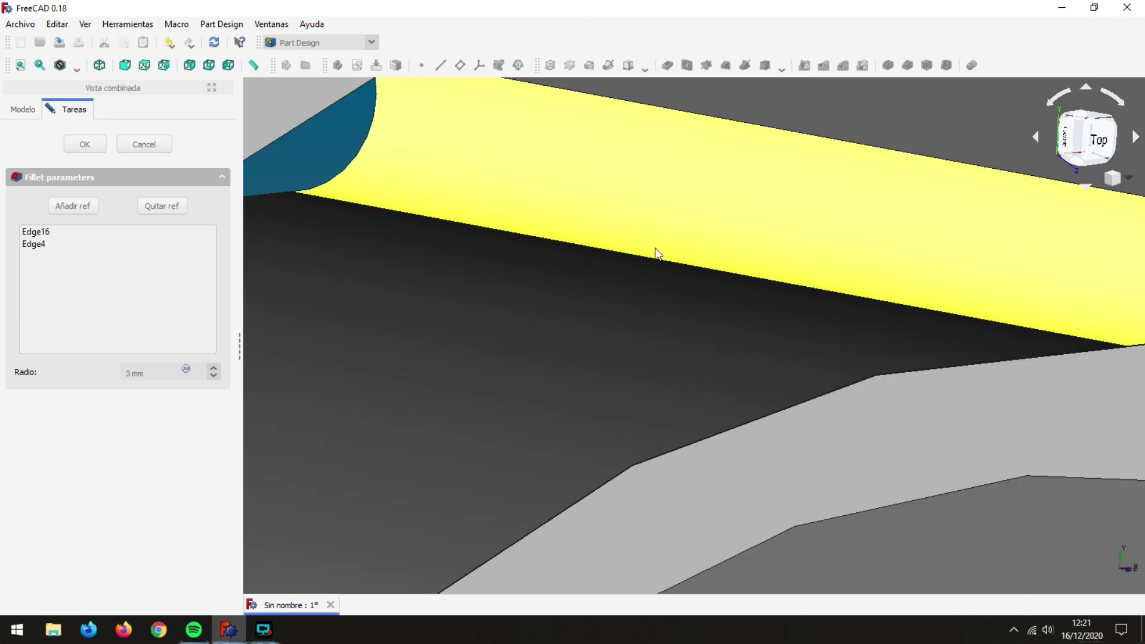
{"action": "scroll", "coordinate": [654, 248], "scroll_direction": "down", "scroll_amount": 2}
{"action": "scroll", "coordinate": [655, 248], "scroll_direction": "down", "scroll_amount": 2}
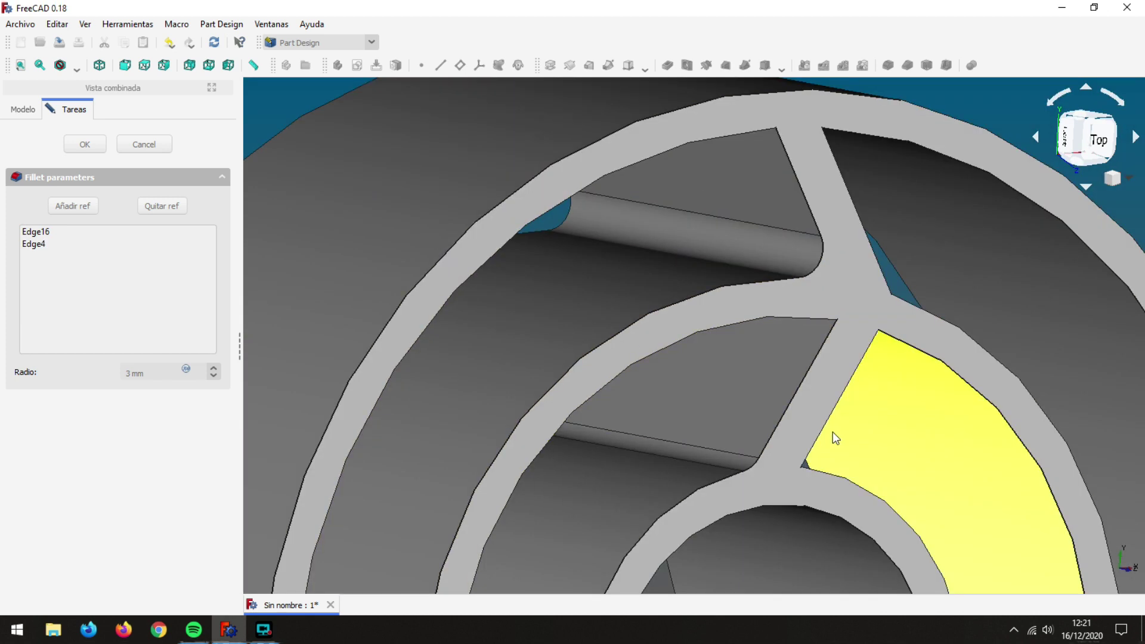
{"action": "middle_click_drag", "start_coordinate": [894, 434], "coordinate": [788, 344]}
{"action": "middle_click_drag", "start_coordinate": [704, 332], "coordinate": [698, 360]}
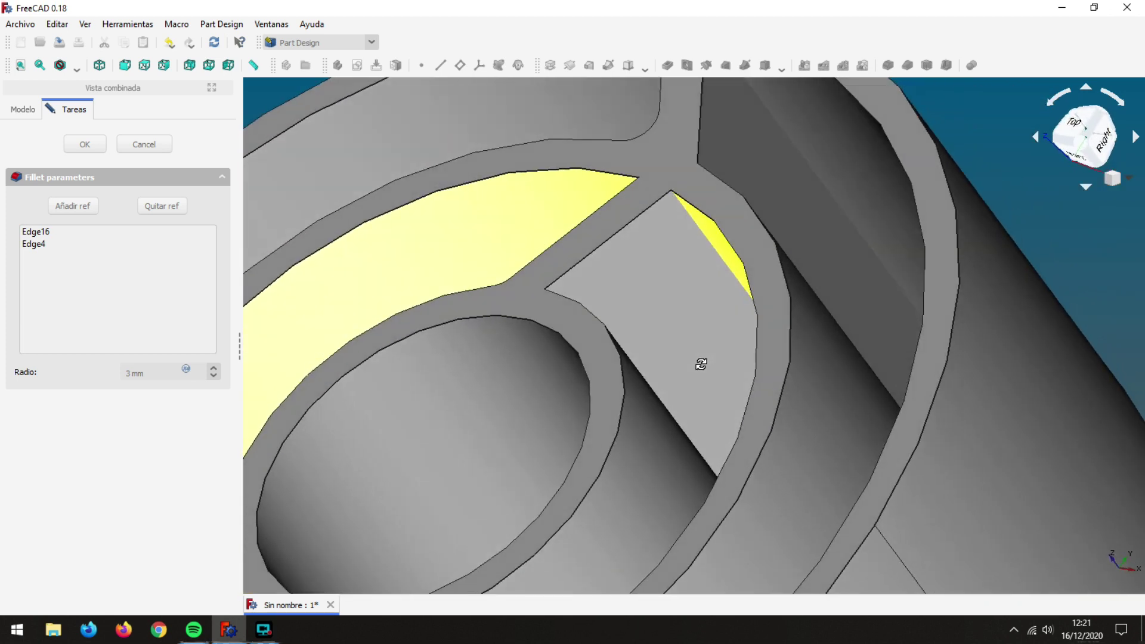
{"action": "scroll", "coordinate": [616, 237], "scroll_direction": "up", "scroll_amount": 4}
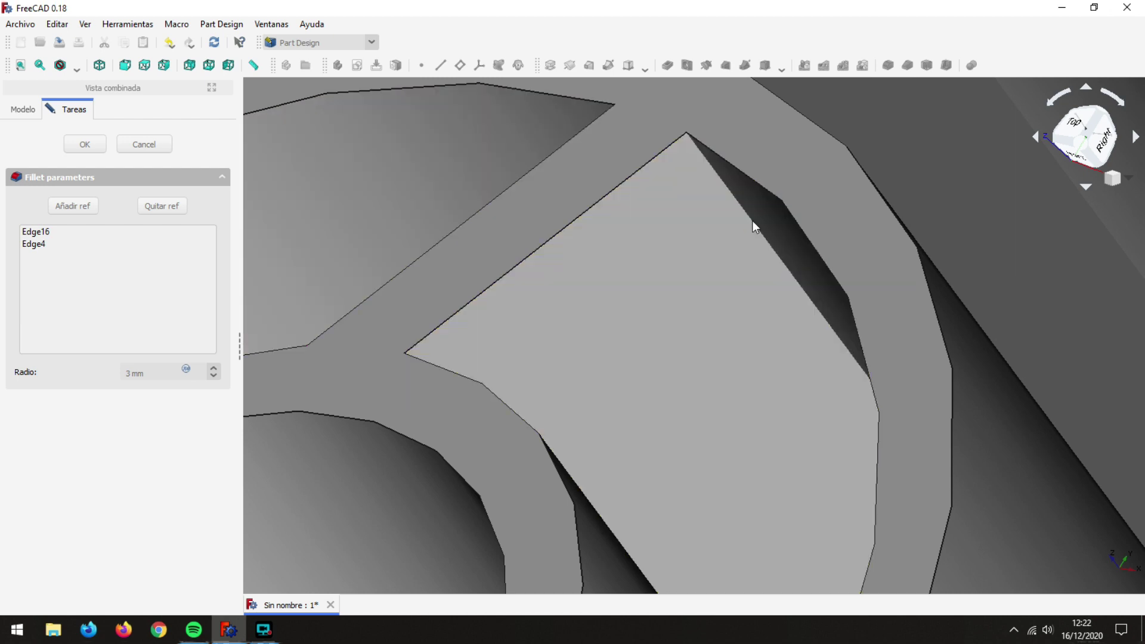
Remove Face8 from the fillet references and add Edge23 instead.
{"action": "left_click", "coordinate": [755, 227]}
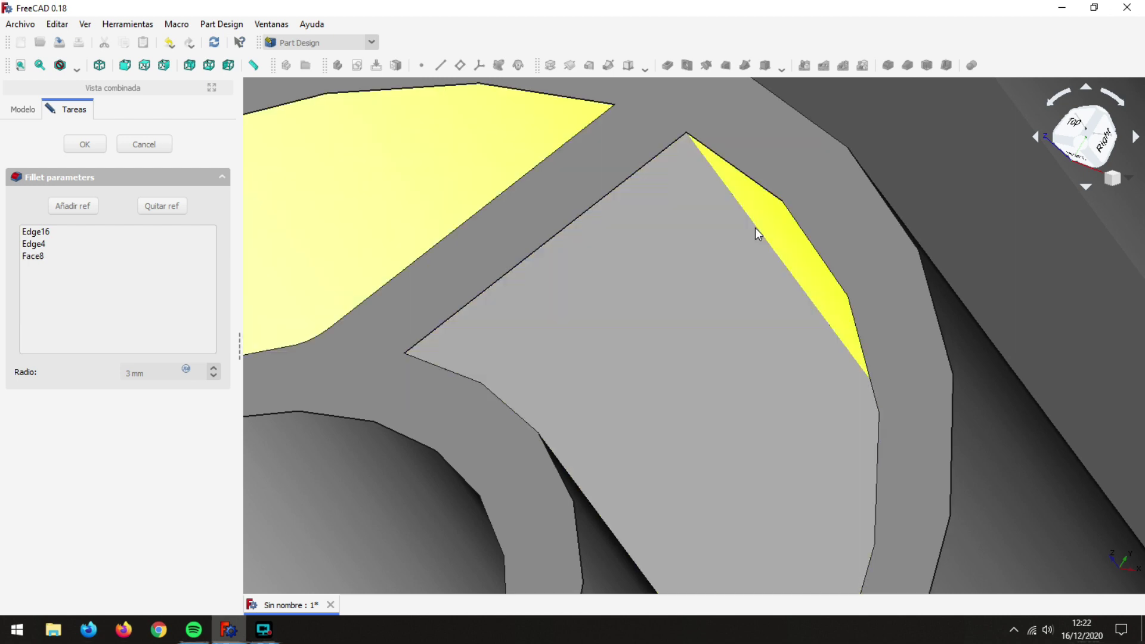
{"action": "left_click", "coordinate": [35, 260]}
{"action": "right_click", "coordinate": [44, 261]}
{"action": "left_click", "coordinate": [47, 266]}
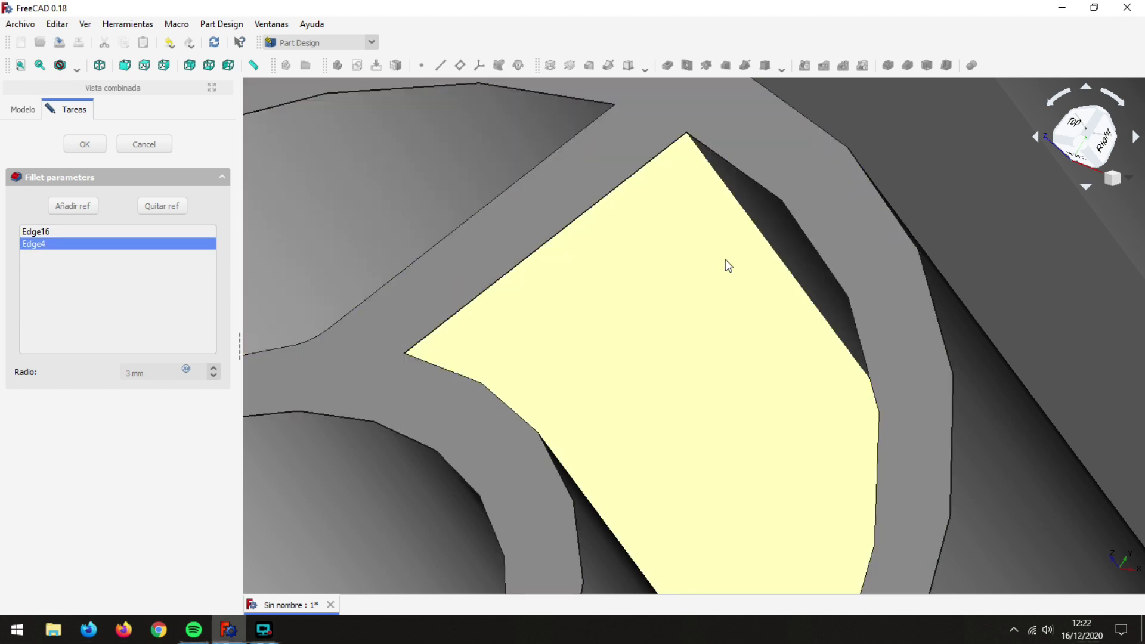
{"action": "scroll", "coordinate": [740, 254], "scroll_direction": "up", "scroll_amount": 2}
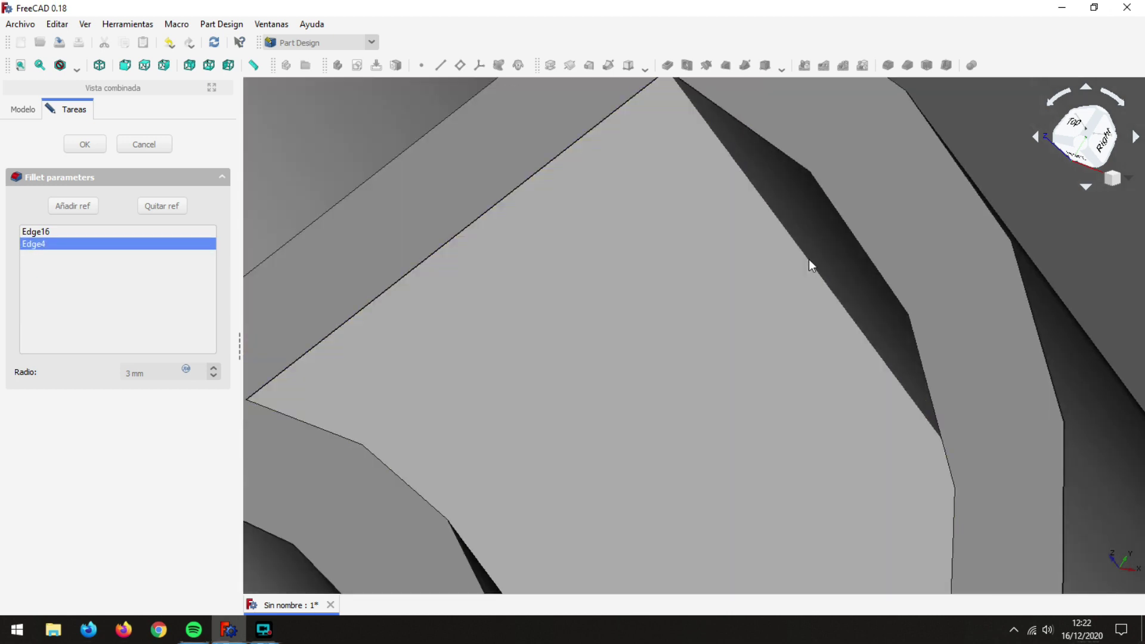
{"action": "scroll", "coordinate": [808, 259], "scroll_direction": "up", "scroll_amount": 1}
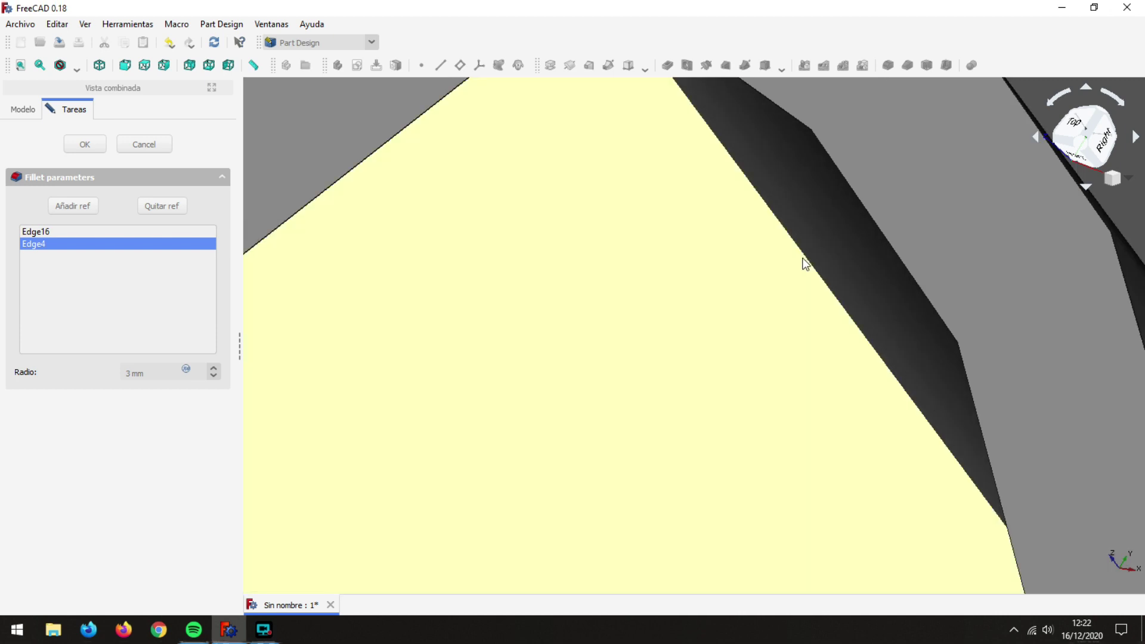
{"action": "left_click", "coordinate": [805, 255]}
{"action": "scroll", "coordinate": [787, 289], "scroll_direction": "down", "scroll_amount": 2}
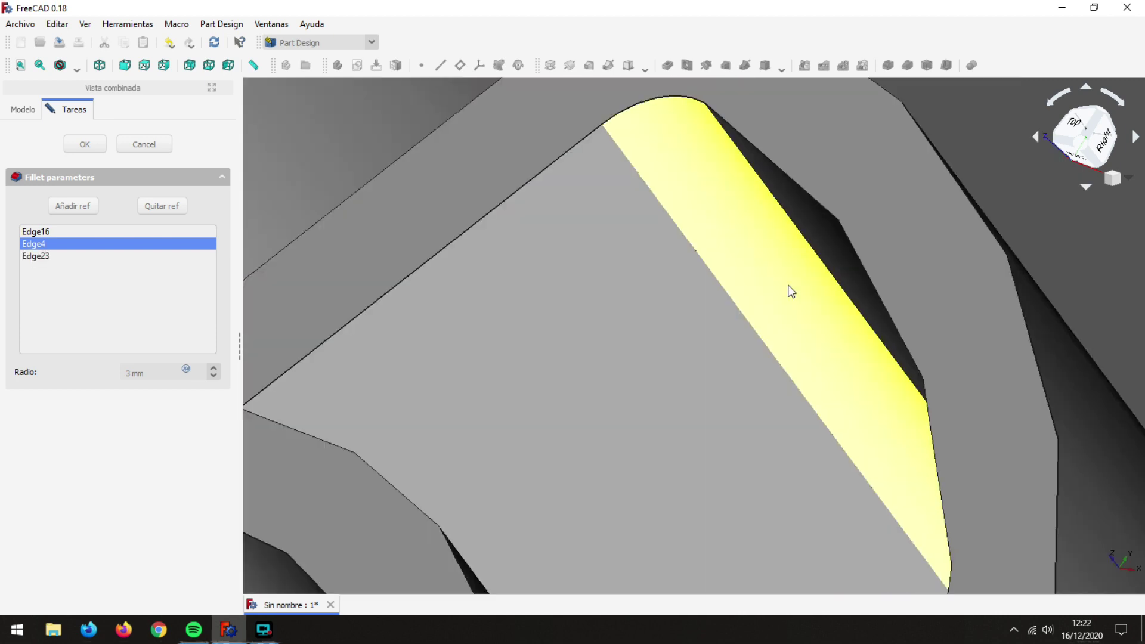
{"action": "scroll", "coordinate": [776, 310], "scroll_direction": "down", "scroll_amount": 2}
{"action": "scroll", "coordinate": [739, 313], "scroll_direction": "down", "scroll_amount": 2}
{"action": "scroll", "coordinate": [606, 429], "scroll_direction": "down", "scroll_amount": 2}
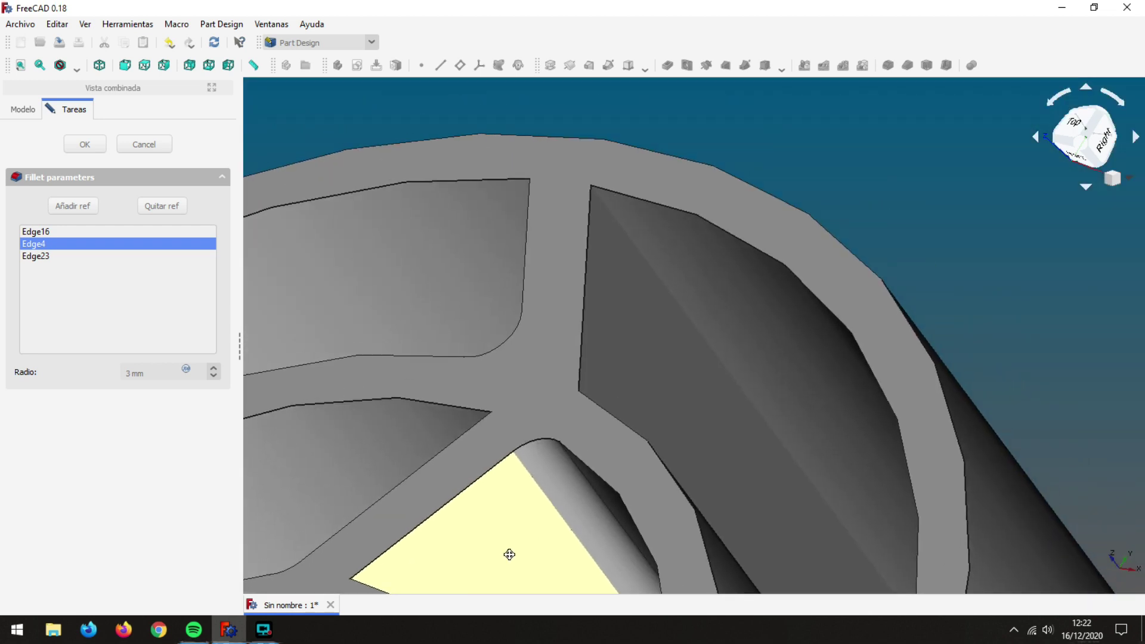
{"action": "scroll", "coordinate": [614, 394], "scroll_direction": "up", "scroll_amount": 1}
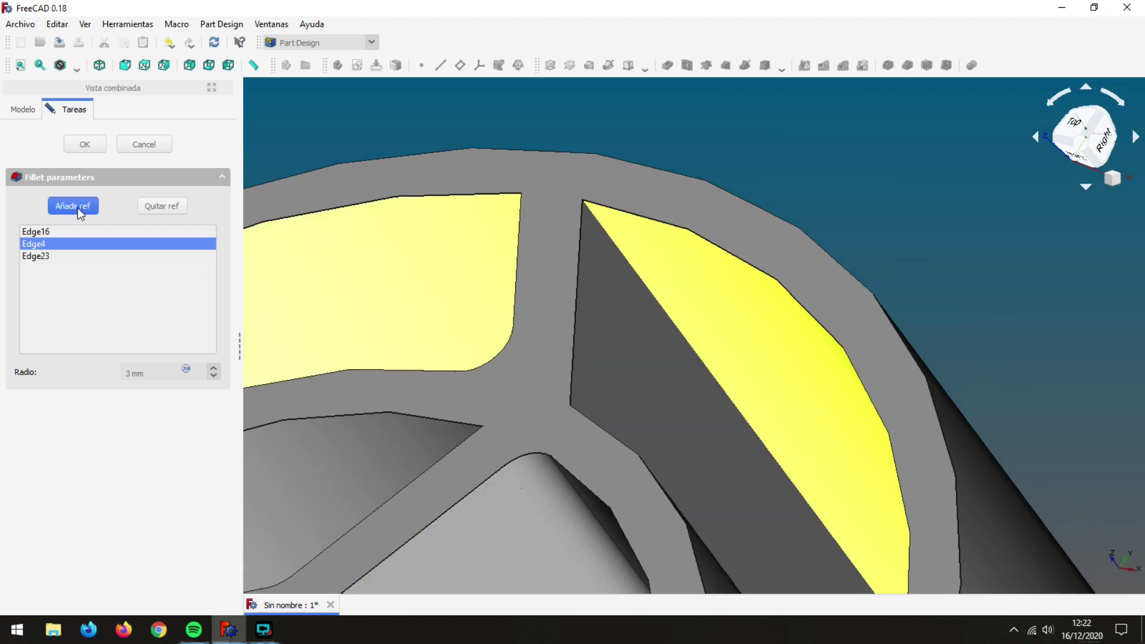
Add Edge11 to the 3 mm fillet.
{"action": "left_click", "coordinate": [78, 206]}
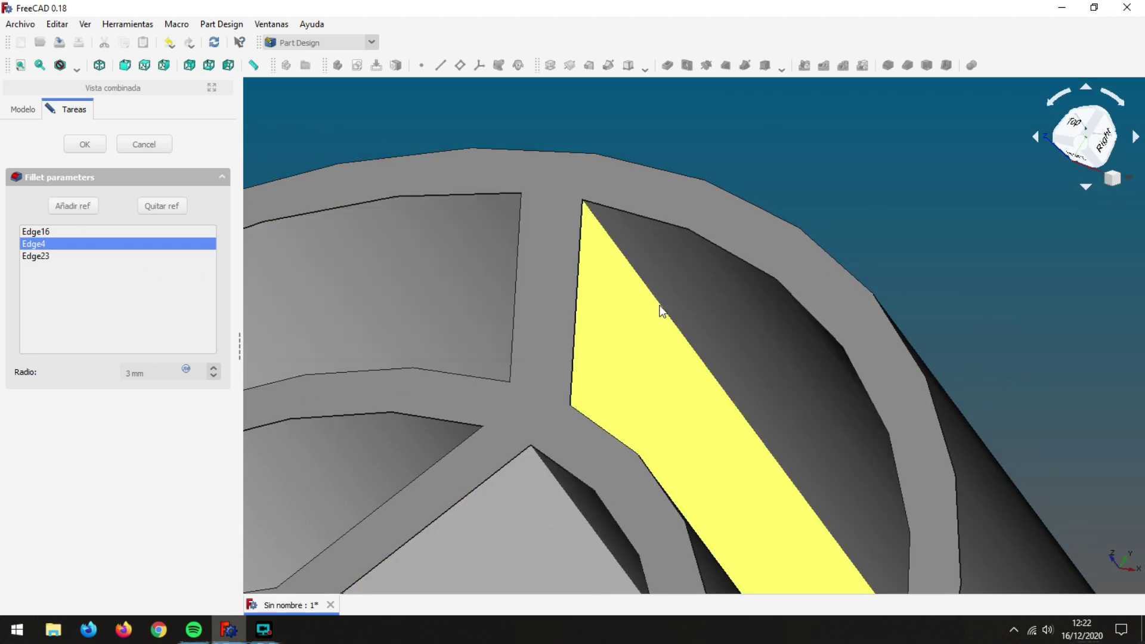
{"action": "scroll", "coordinate": [658, 305], "scroll_direction": "up", "scroll_amount": 2}
{"action": "scroll", "coordinate": [657, 305], "scroll_direction": "up", "scroll_amount": 2}
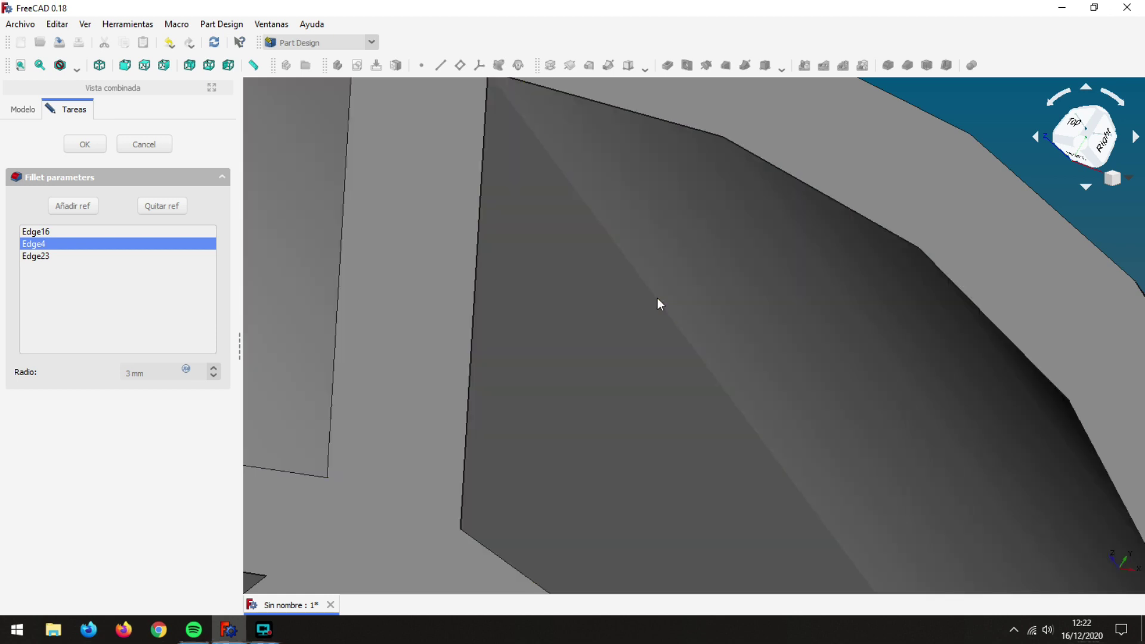
{"action": "left_click", "coordinate": [658, 304]}
{"action": "scroll", "coordinate": [639, 330], "scroll_direction": "down", "scroll_amount": 3}
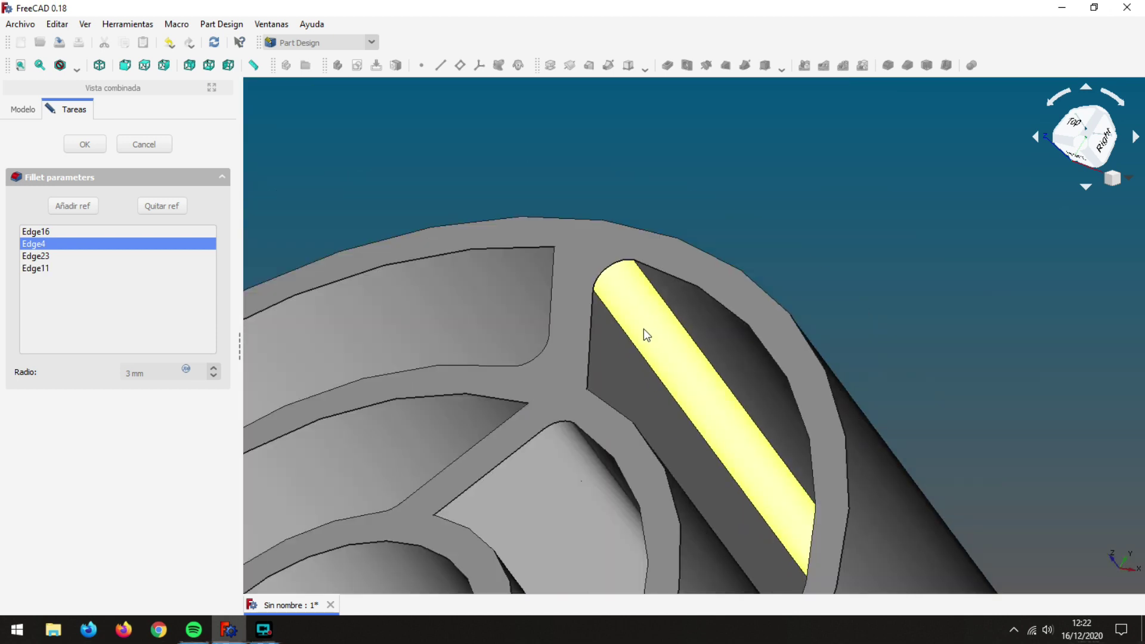
{"action": "middle_click_drag", "start_coordinate": [597, 386], "coordinate": [575, 460]}
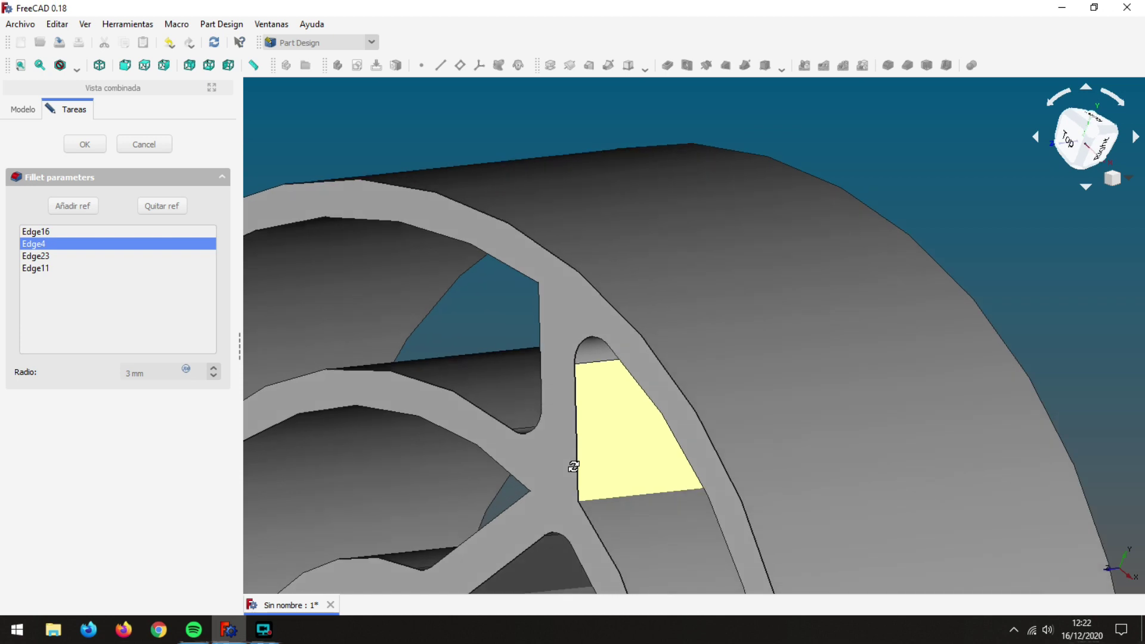
{"action": "scroll", "coordinate": [554, 483], "scroll_direction": "up", "scroll_amount": 3}
{"action": "scroll", "coordinate": [593, 320], "scroll_direction": "up", "scroll_amount": 2}
{"action": "scroll", "coordinate": [575, 320], "scroll_direction": "up", "scroll_amount": 2}
{"action": "scroll", "coordinate": [672, 322], "scroll_direction": "up", "scroll_amount": 2}
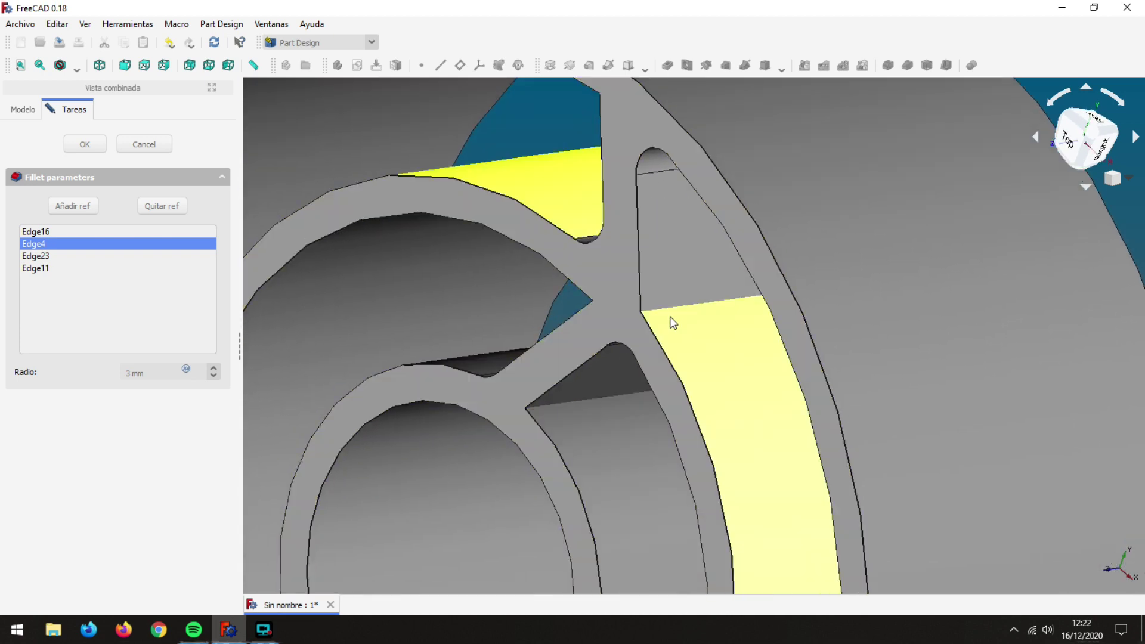
{"action": "scroll", "coordinate": [692, 327], "scroll_direction": "up", "scroll_amount": 2}
Add Edge8 and Edge20 to the fillet references.
{"action": "left_click", "coordinate": [80, 207]}
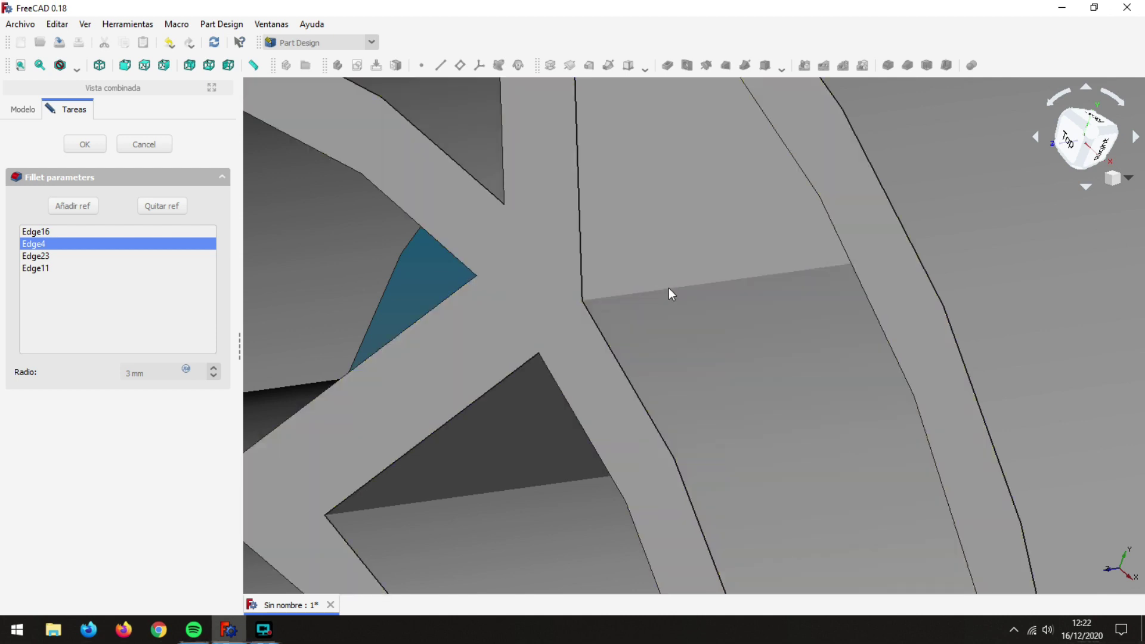
{"action": "left_click", "coordinate": [669, 288]}
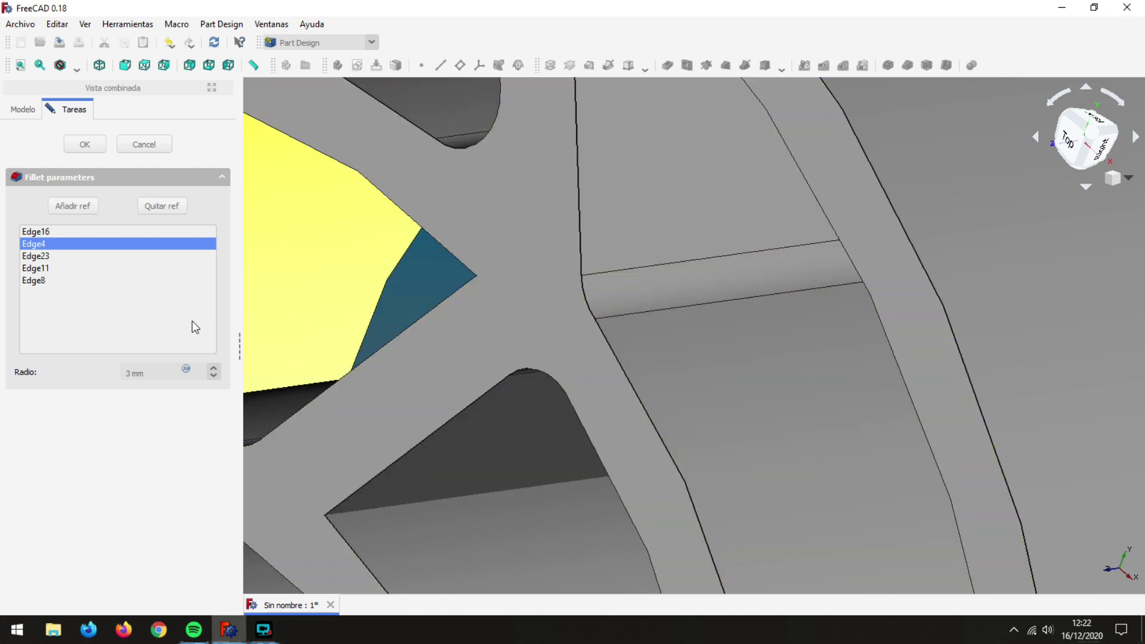
{"action": "left_click", "coordinate": [81, 206]}
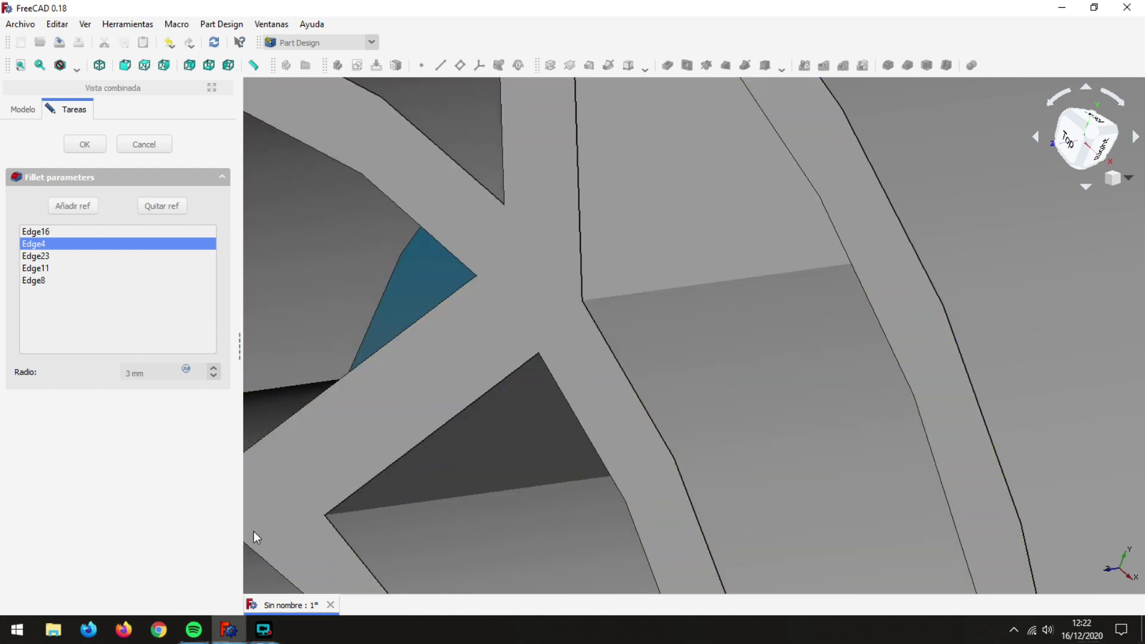
{"action": "left_click", "coordinate": [453, 496]}
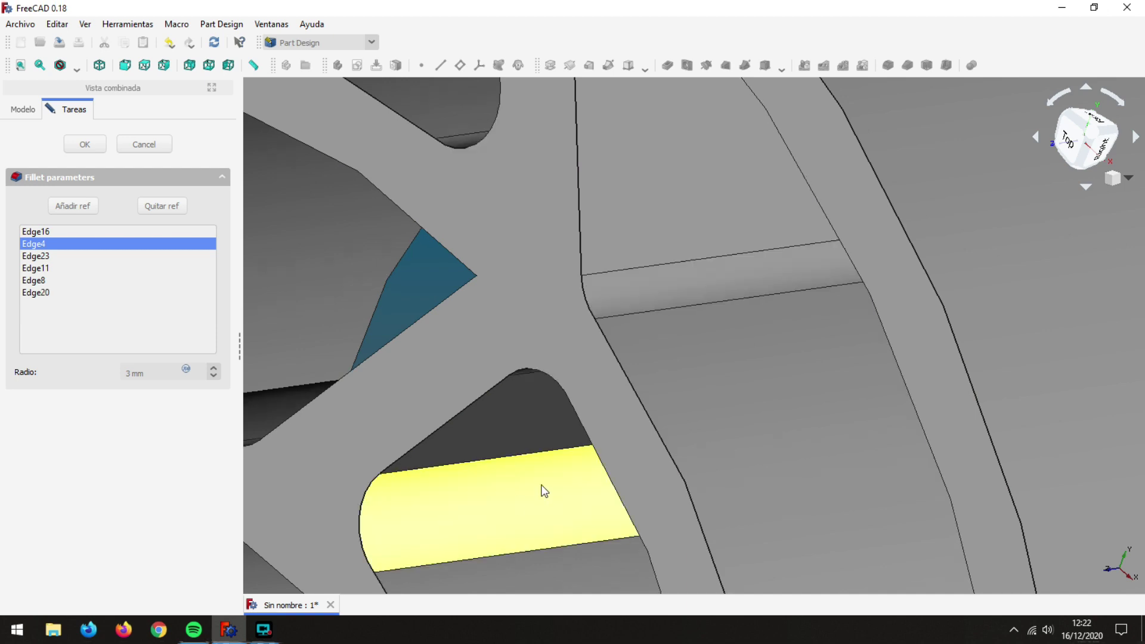
{"action": "scroll", "coordinate": [539, 490], "scroll_direction": "down", "scroll_amount": 2}
{"action": "scroll", "coordinate": [537, 493], "scroll_direction": "down", "scroll_amount": 3}
{"action": "mouse_move", "coordinate": [512, 504]}
{"action": "middle_mouse_down"}
{"action": "mouse_move", "coordinate": [563, 527]}
{"action": "mouse_move", "coordinate": [721, 455]}
{"action": "mouse_move", "coordinate": [764, 421]}
{"action": "middle_mouse_up"}
{"action": "scroll", "coordinate": [759, 435], "scroll_direction": "up", "scroll_amount": 2}
{"action": "scroll", "coordinate": [762, 437], "scroll_direction": "up", "scroll_amount": 3}
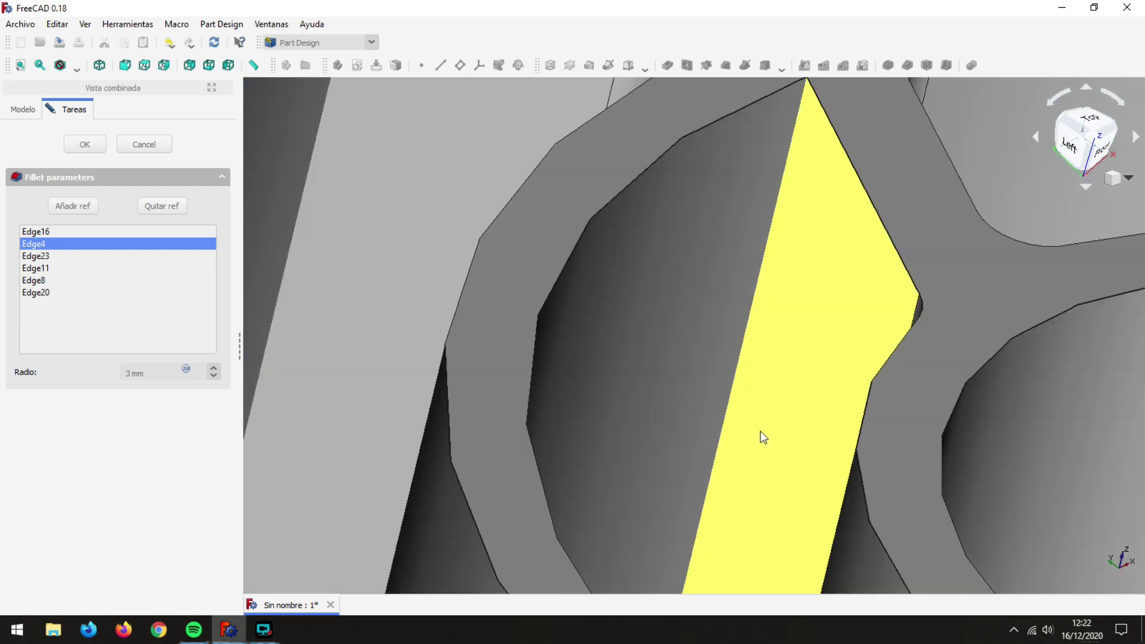
{"action": "scroll", "coordinate": [762, 437], "scroll_direction": "up", "scroll_amount": 2}
Add Edge5 and Edge17 to the fillet references.
{"action": "left_click", "coordinate": [77, 207]}
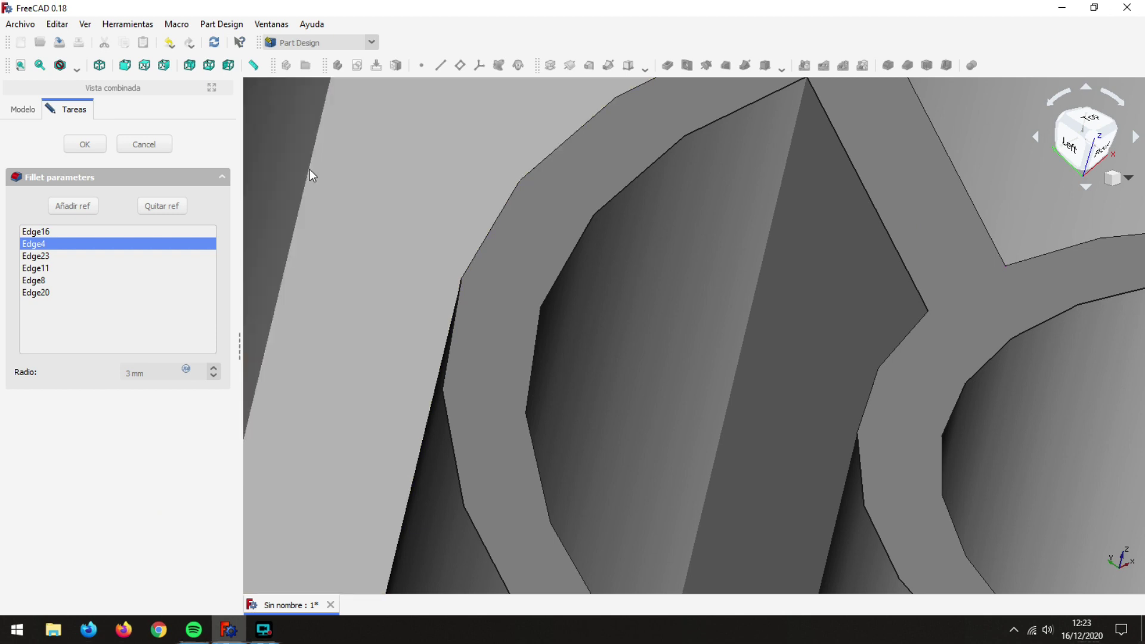
{"action": "left_click", "coordinate": [309, 169]}
{"action": "scroll", "coordinate": [334, 250], "scroll_direction": "down", "scroll_amount": 4}
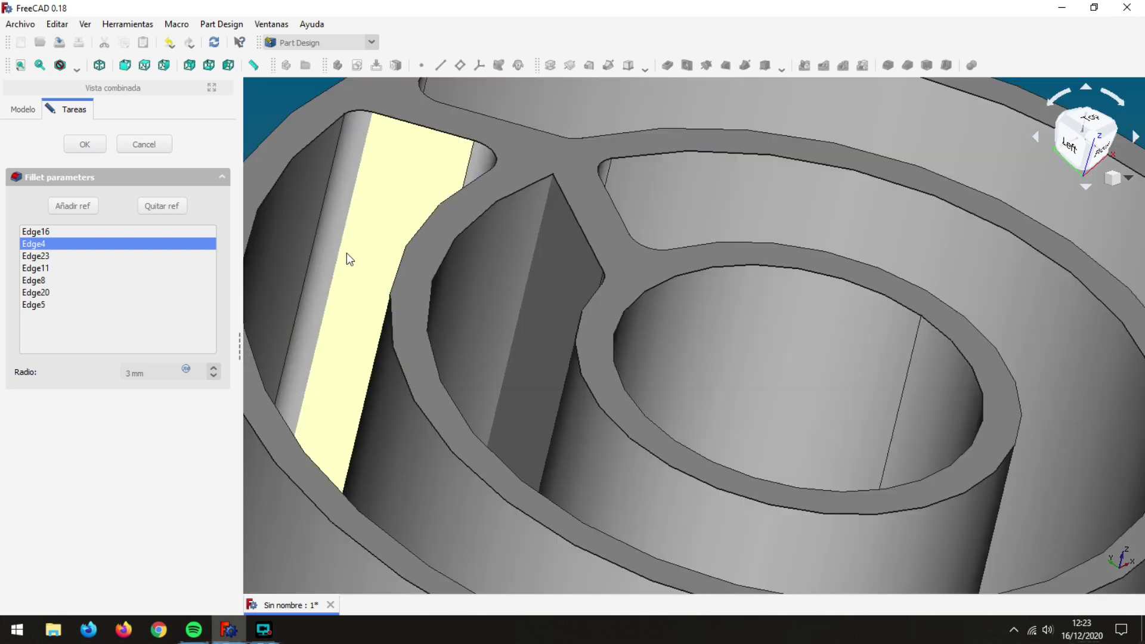
{"action": "scroll", "coordinate": [346, 253], "scroll_direction": "down", "scroll_amount": 4}
{"action": "scroll", "coordinate": [461, 308], "scroll_direction": "up", "scroll_amount": 5}
{"action": "scroll", "coordinate": [460, 308], "scroll_direction": "up", "scroll_amount": 2}
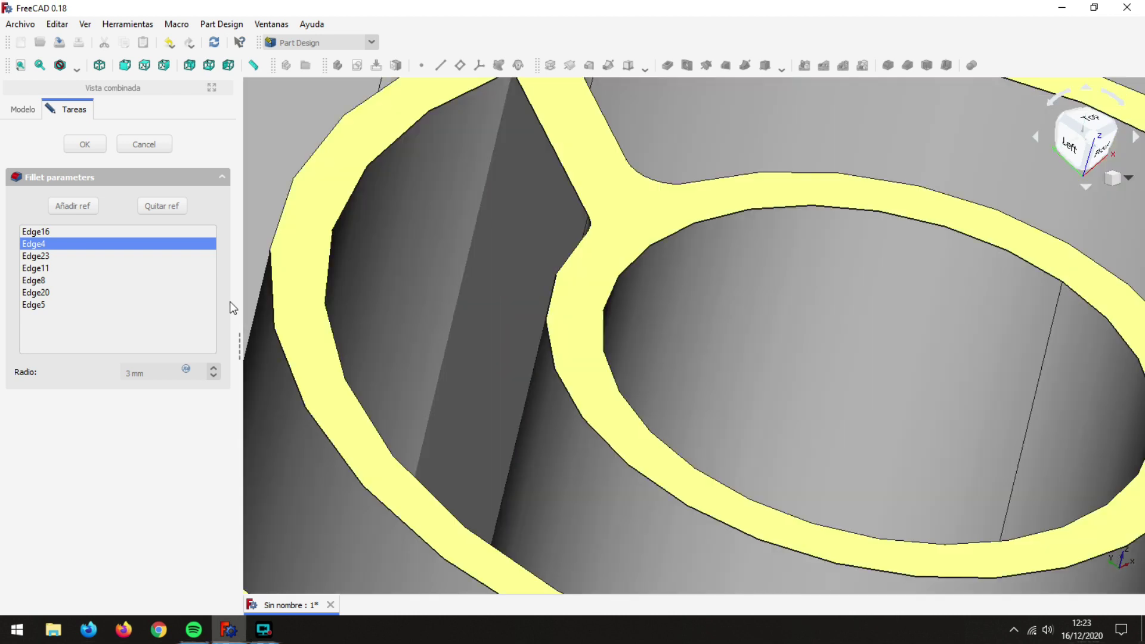
{"action": "left_click", "coordinate": [470, 257]}
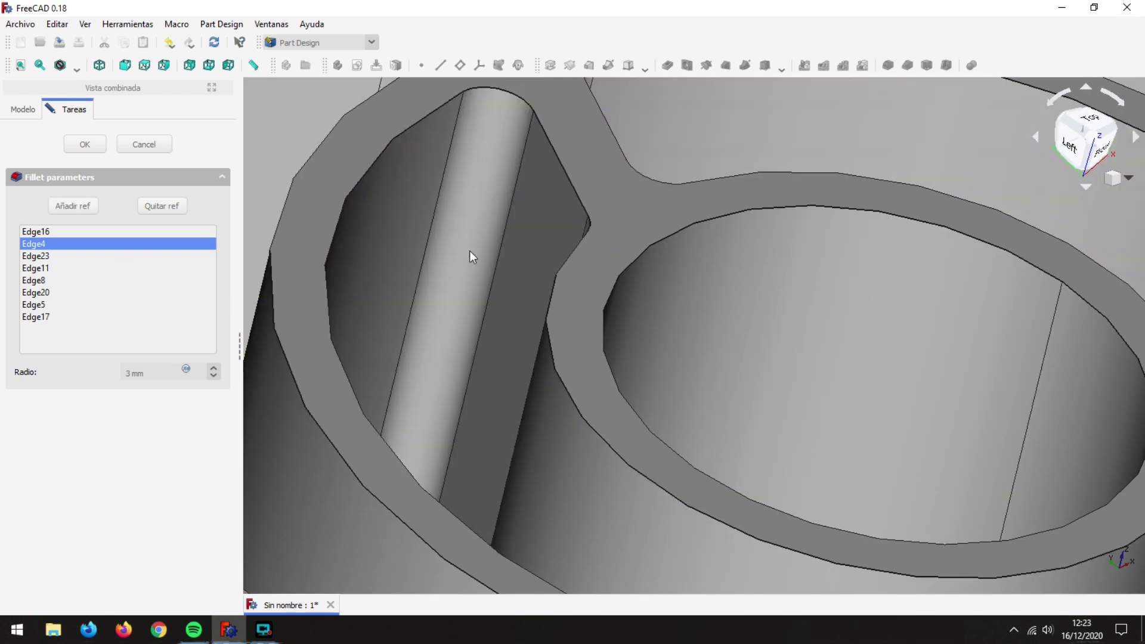
{"action": "scroll", "coordinate": [462, 288], "scroll_direction": "down", "scroll_amount": 5}
{"action": "mouse_move", "coordinate": [609, 328]}
{"action": "middle_mouse_down"}
{"action": "mouse_move", "coordinate": [599, 458]}
{"action": "mouse_move", "coordinate": [586, 414]}
{"action": "mouse_move", "coordinate": [611, 361]}
{"action": "mouse_move", "coordinate": [564, 375]}
{"action": "mouse_move", "coordinate": [555, 430]}
{"action": "mouse_move", "coordinate": [588, 430]}
{"action": "middle_mouse_up"}
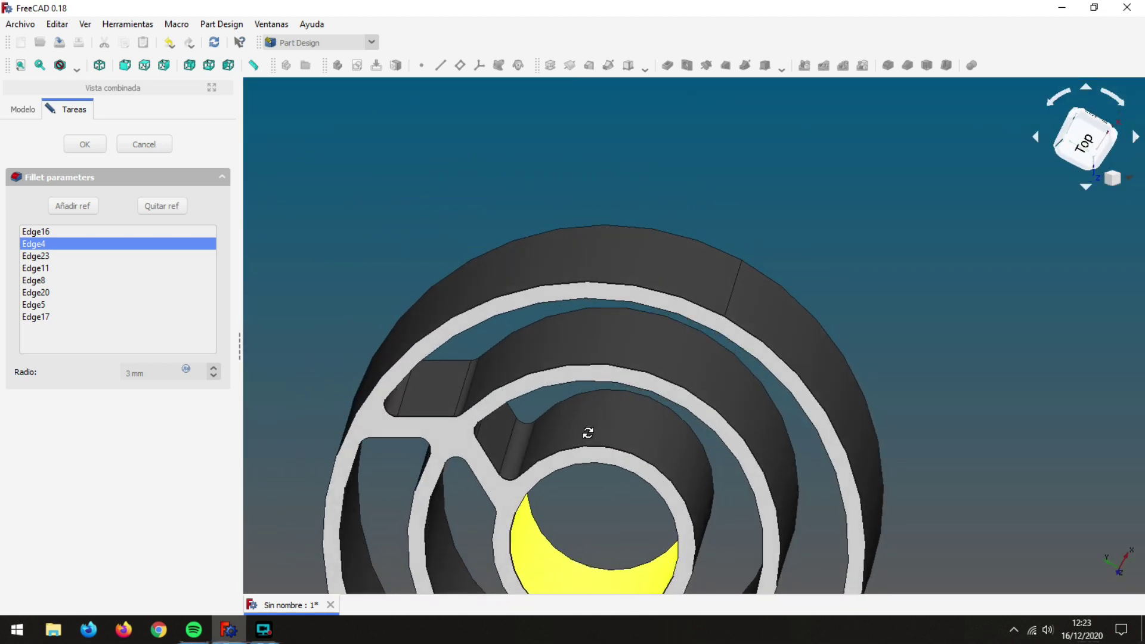
Apply the 3 mm fillet to all eight slot edges.
{"action": "left_click", "coordinate": [96, 148]}
{"action": "middle_click_drag", "start_coordinate": [446, 221], "coordinate": [603, 108]}
{"action": "mouse_move", "coordinate": [430, 268]}
{"action": "middle_mouse_down"}
{"action": "mouse_move", "coordinate": [419, 153]}
{"action": "mouse_move", "coordinate": [438, 207]}
{"action": "mouse_move", "coordinate": [513, 242]}
{"action": "mouse_move", "coordinate": [502, 225]}
{"action": "mouse_move", "coordinate": [417, 281]}
{"action": "mouse_move", "coordinate": [376, 233]}
{"action": "mouse_move", "coordinate": [396, 243]}
{"action": "middle_mouse_up"}
{"action": "scroll", "coordinate": [374, 230], "scroll_direction": "down", "scroll_amount": 2}
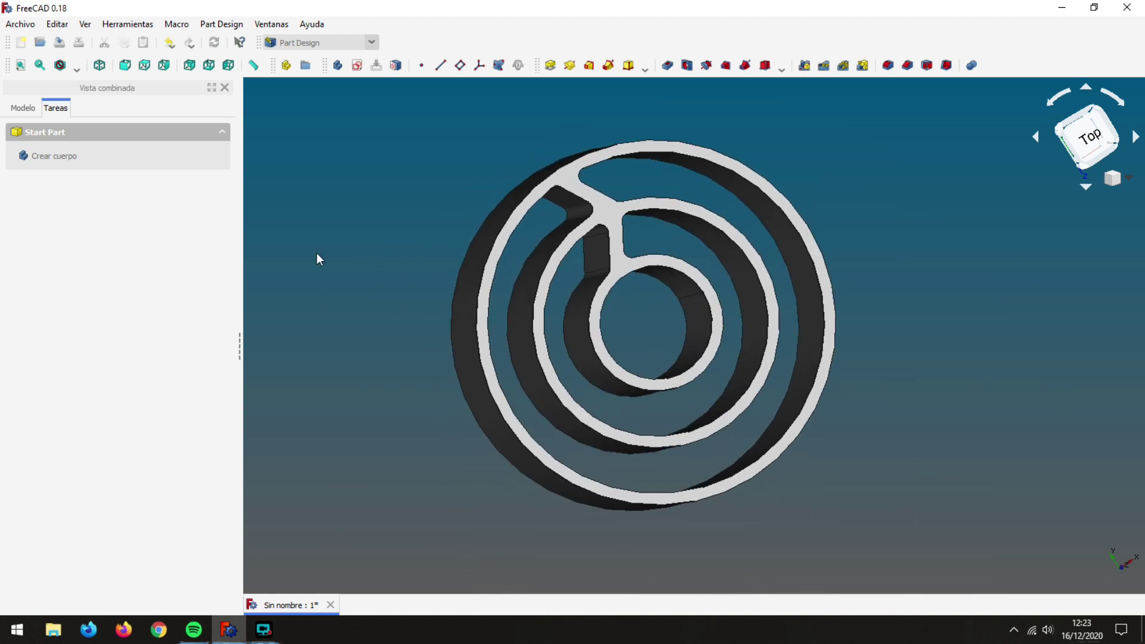
Switch to the Draft workbench, hide the grid, and select the Body.
{"action": "left_click", "coordinate": [372, 41]}
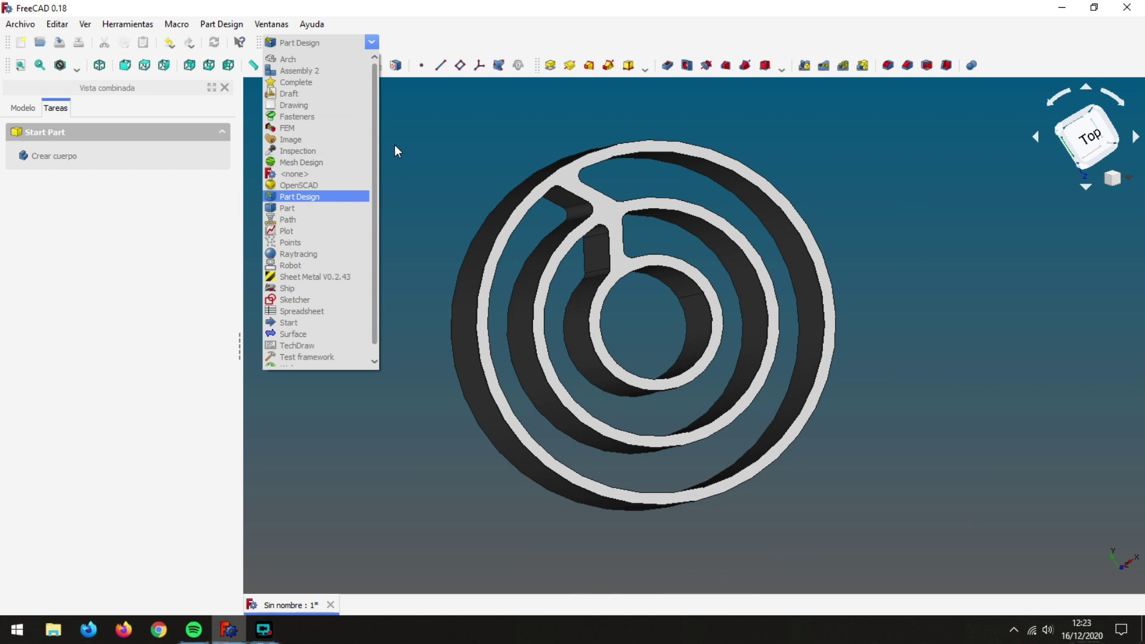
{"action": "left_click", "coordinate": [289, 93]}
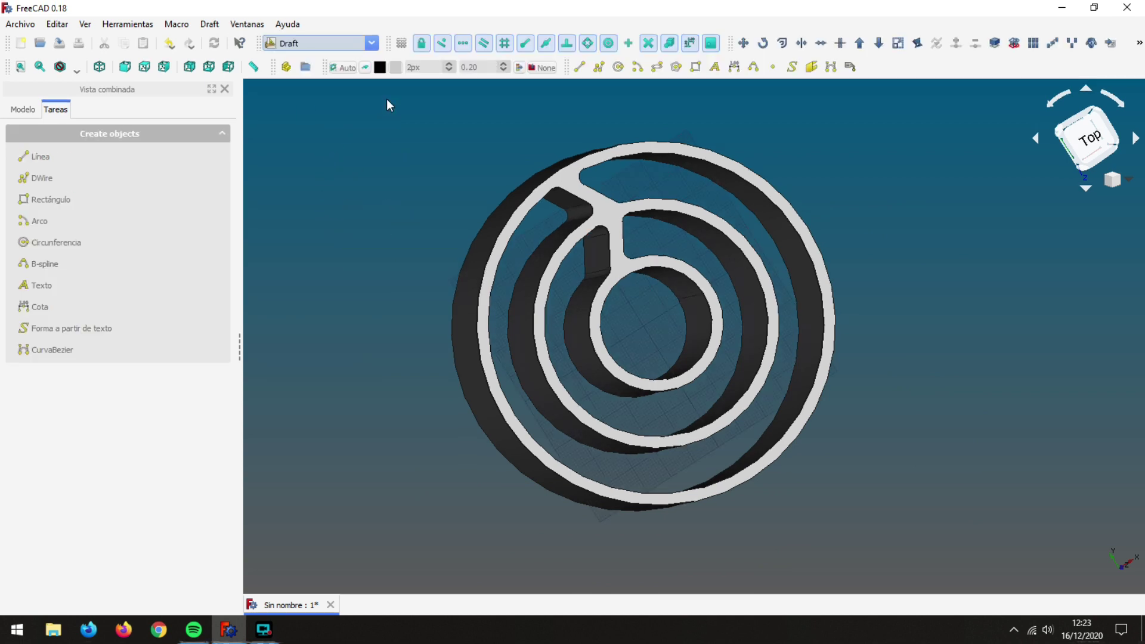
{"action": "left_click", "coordinate": [399, 43]}
{"action": "left_click", "coordinate": [19, 109]}
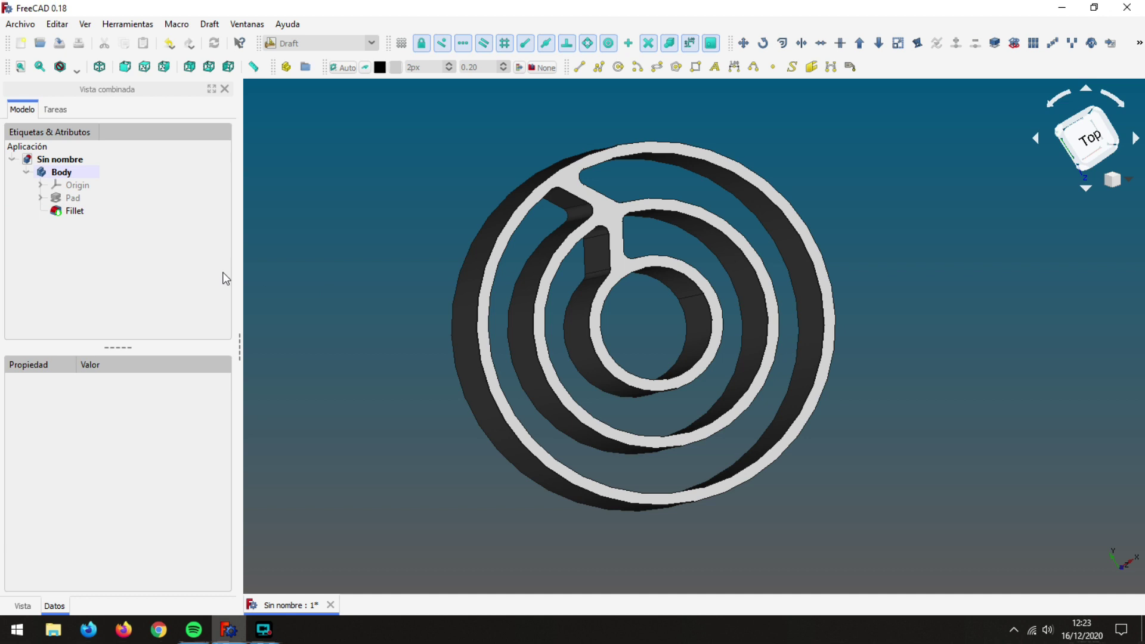
{"action": "left_click", "coordinate": [62, 172]}
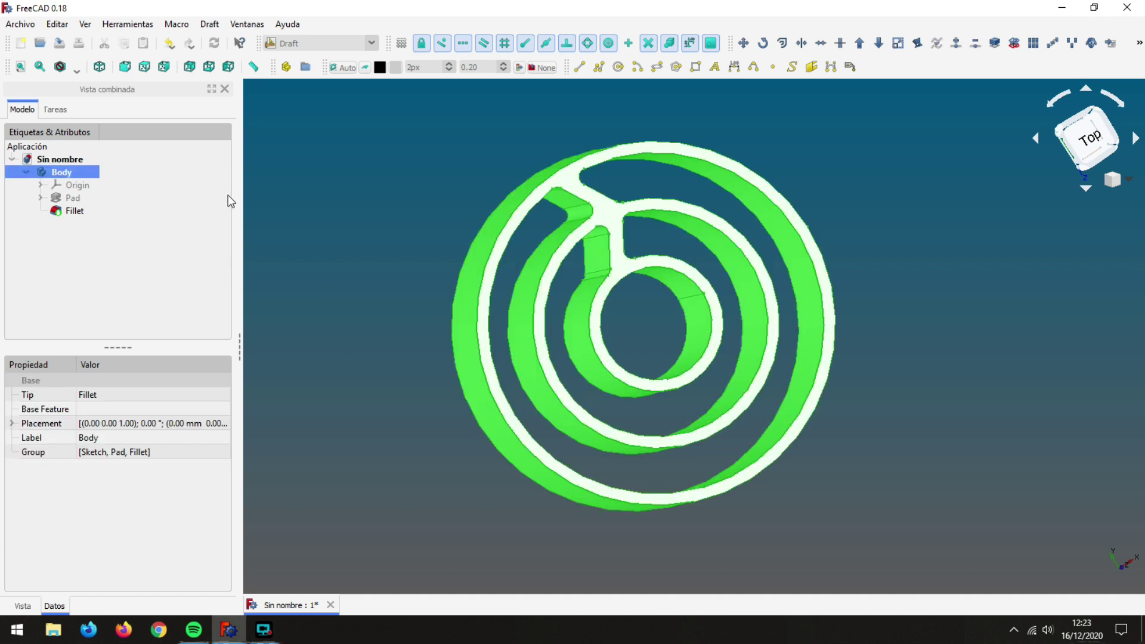
Create a polar array of the Body with 12 copies.
{"action": "left_click", "coordinate": [1034, 43]}
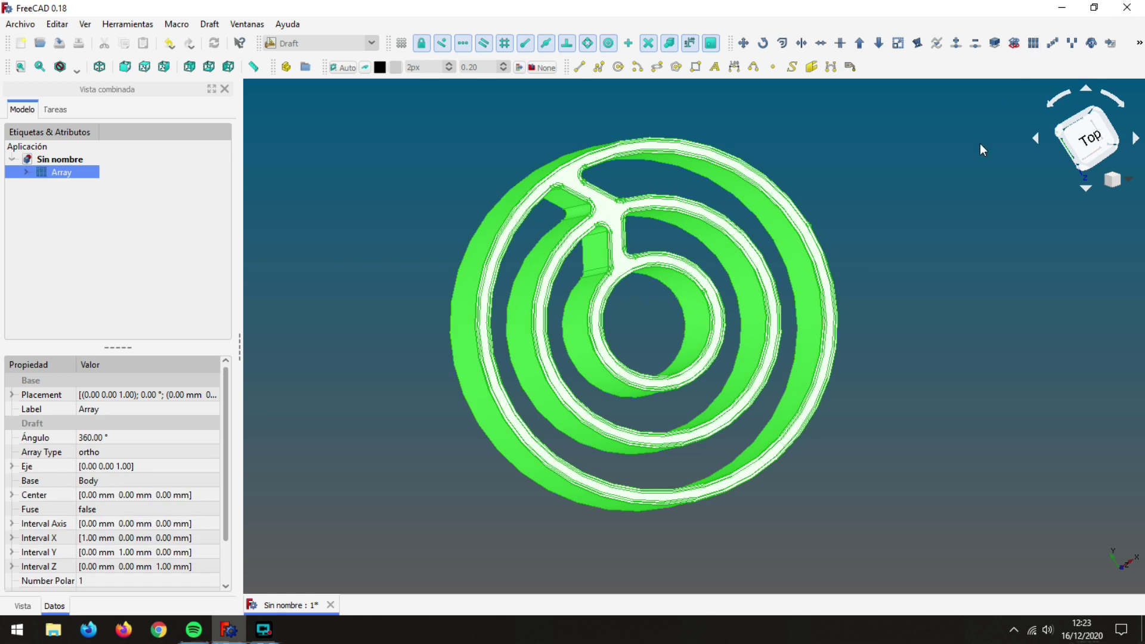
{"action": "left_click", "coordinate": [177, 452]}
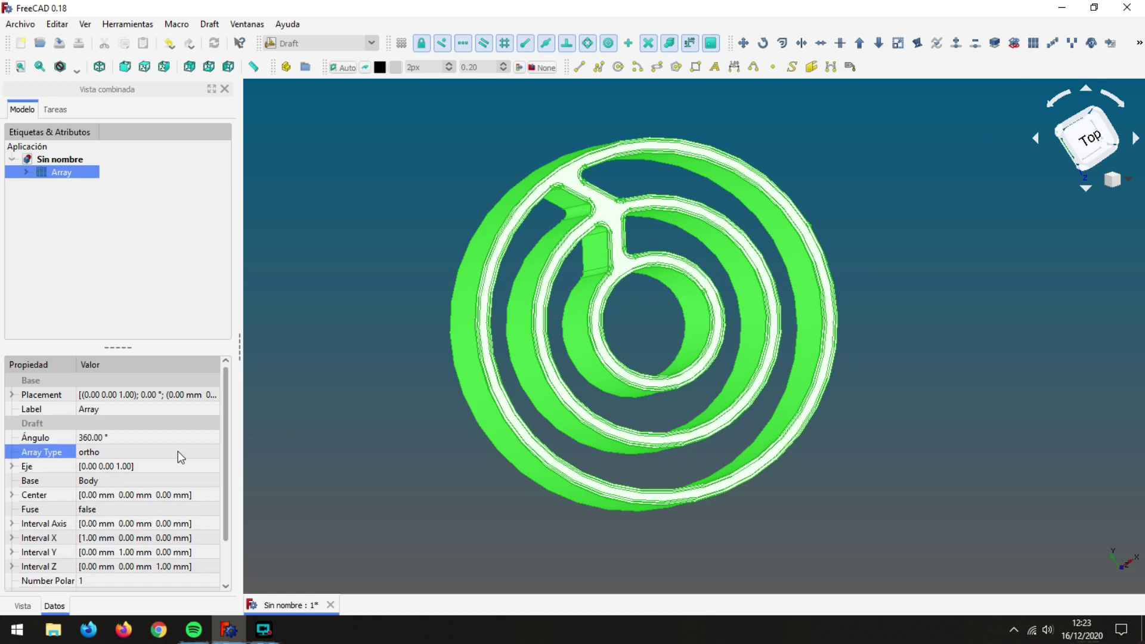
{"action": "left_click", "coordinate": [212, 454]}
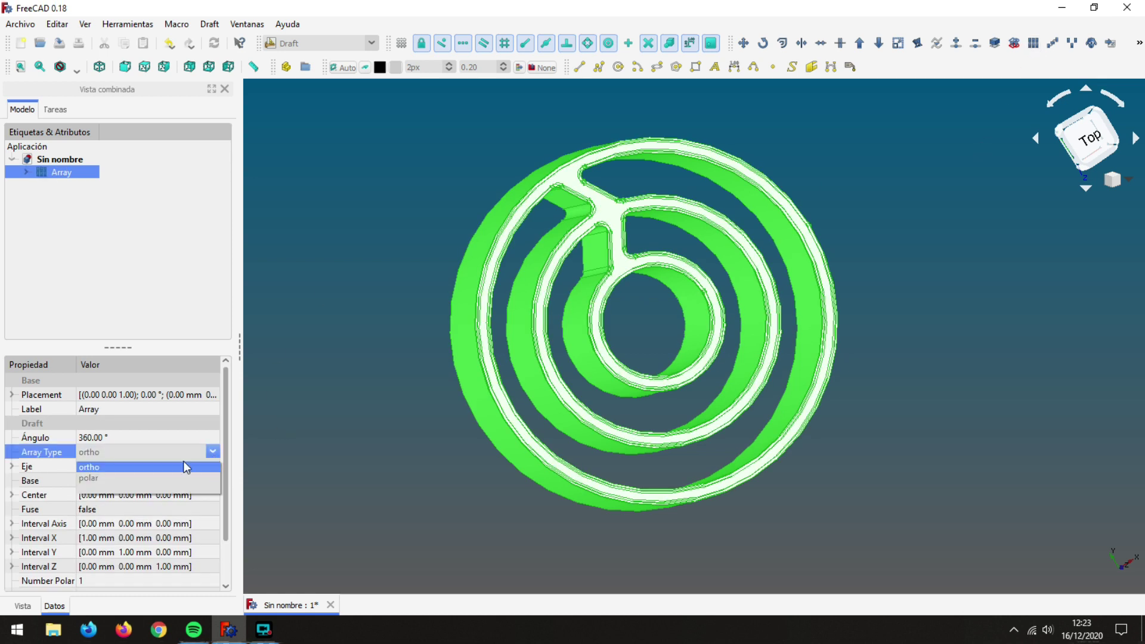
{"action": "left_click", "coordinate": [127, 478]}
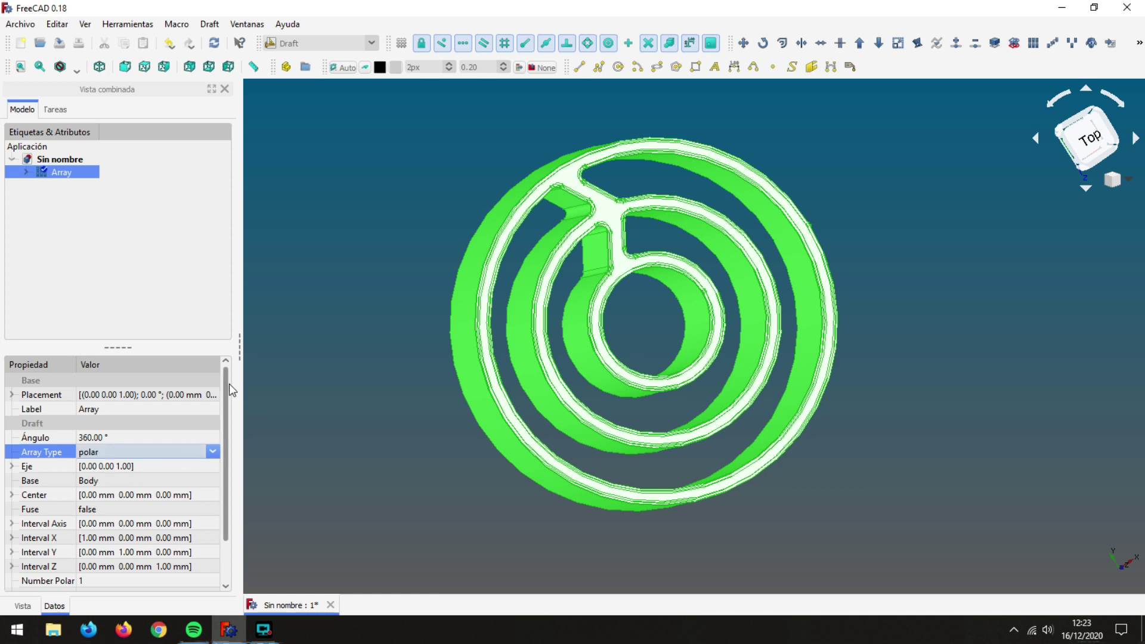
{"action": "left_click_drag", "start_coordinate": [229, 384], "coordinate": [229, 462]}
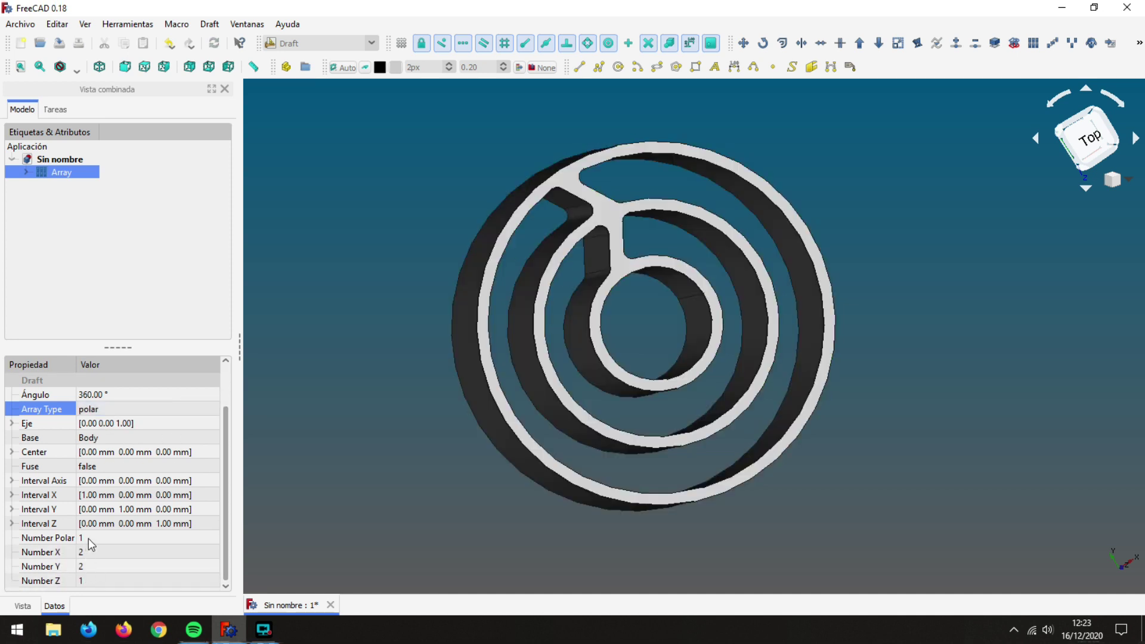
{"action": "left_click", "coordinate": [88, 539]}
{"action": "type", "text": "12"}
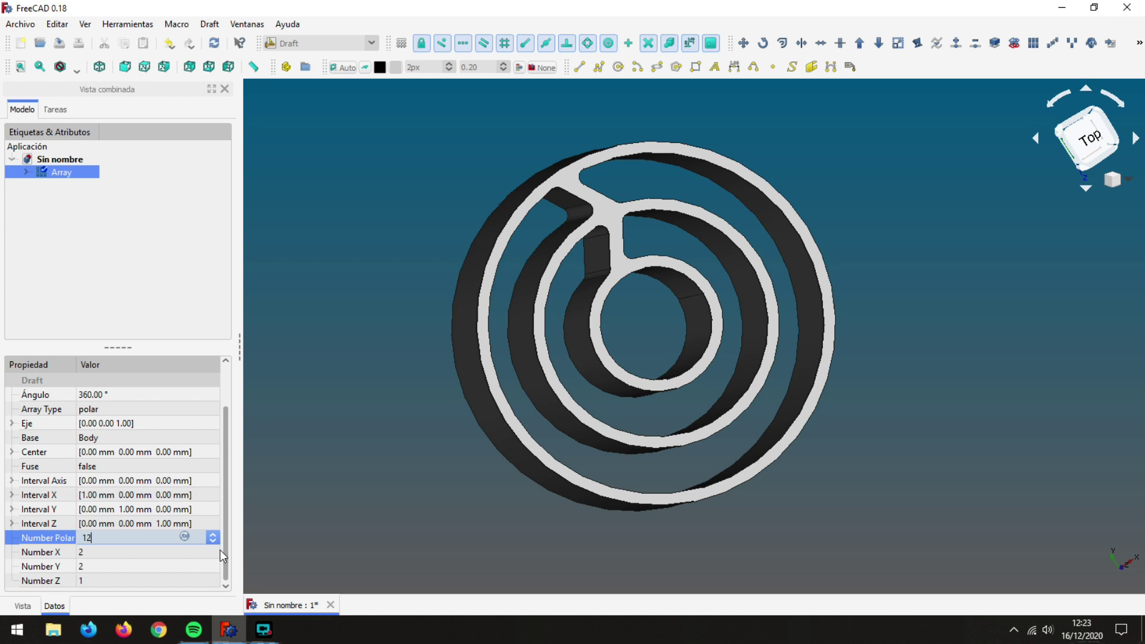
{"action": "left_click", "coordinate": [317, 406]}
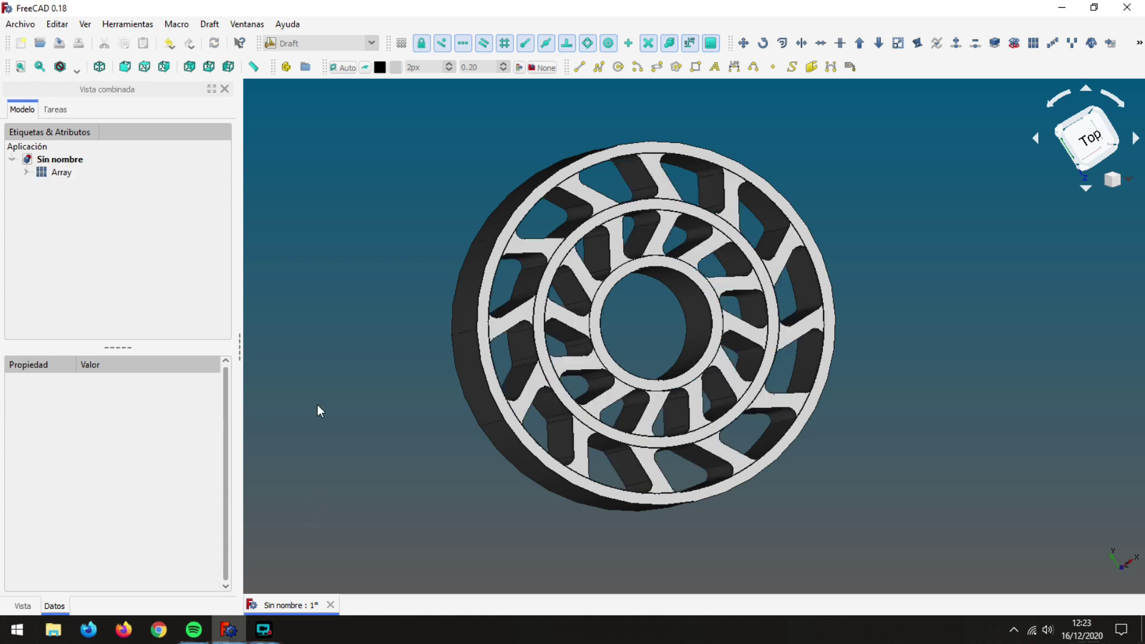
{"action": "mouse_move", "coordinate": [344, 322]}
{"action": "middle_mouse_down"}
{"action": "mouse_move", "coordinate": [424, 304]}
{"action": "mouse_move", "coordinate": [332, 307]}
{"action": "mouse_move", "coordinate": [396, 312]}
{"action": "mouse_move", "coordinate": [340, 315]}
{"action": "middle_mouse_up"}
Rename the array to 'Aro'.
{"action": "left_click", "coordinate": [60, 173]}
{"action": "right_click", "coordinate": [60, 173]}
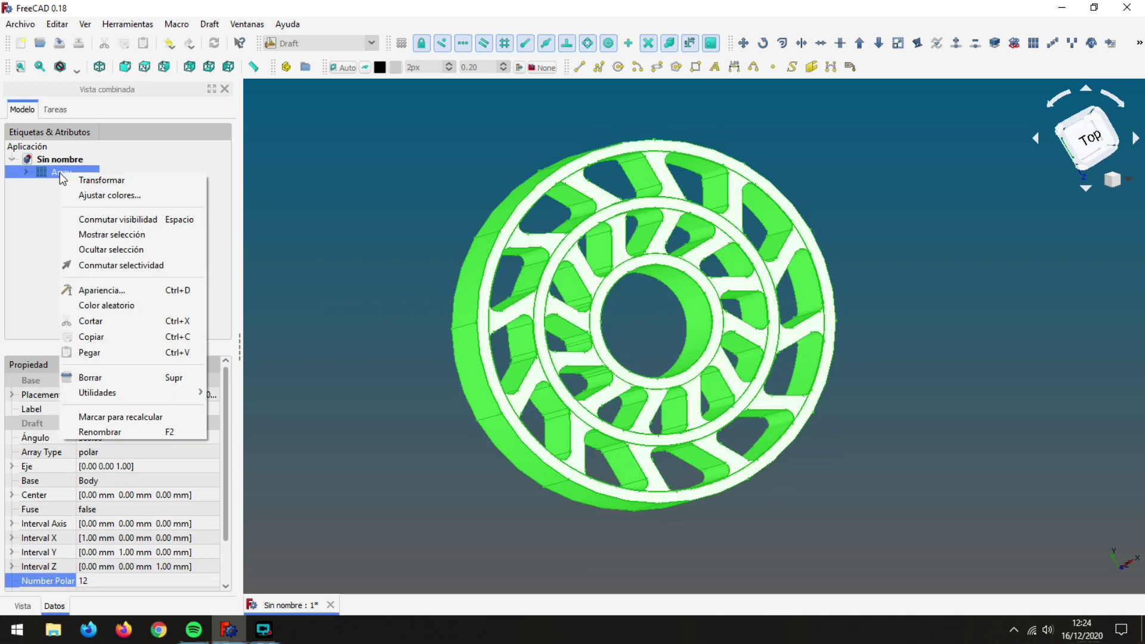
{"action": "left_click", "coordinate": [100, 432]}
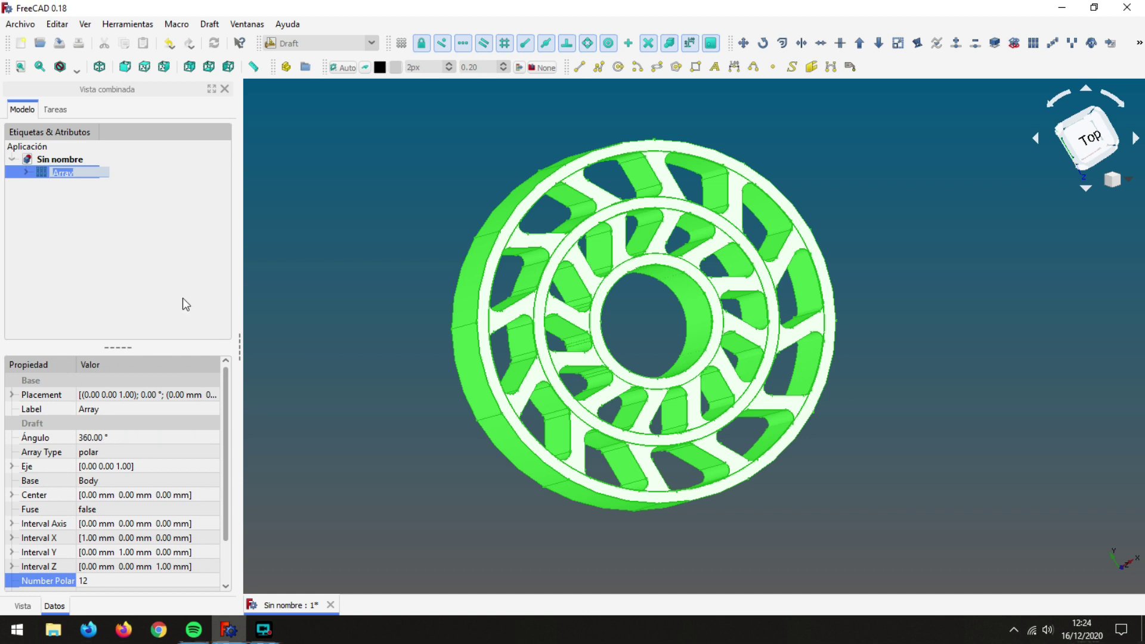
{"action": "type", "text": "Arol"}
{"action": "left_click", "coordinate": [183, 298]}
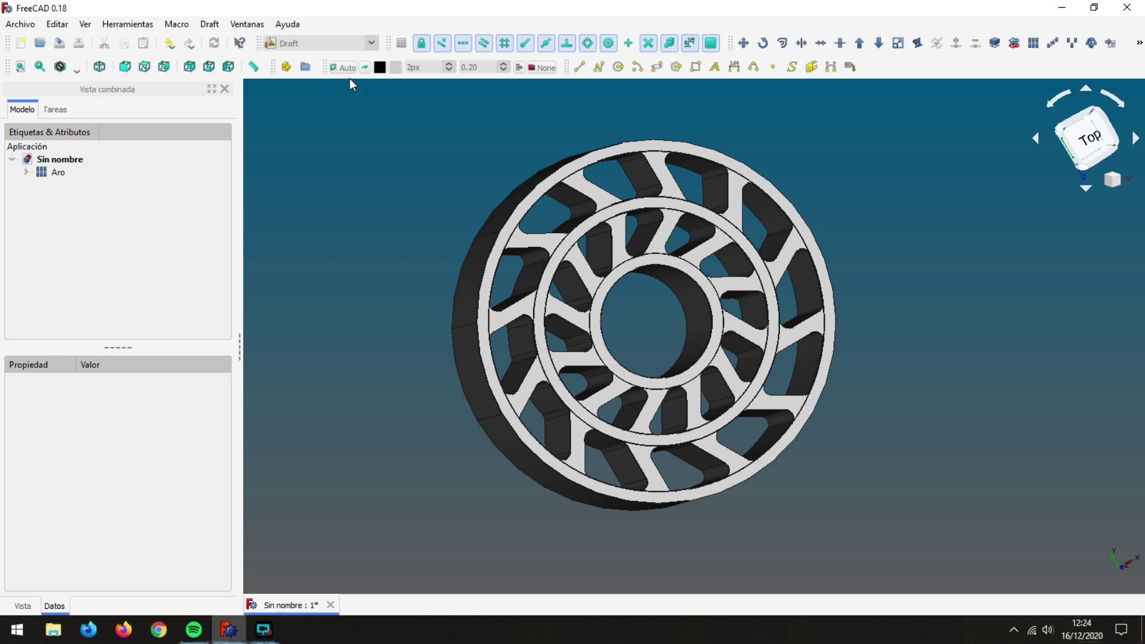
In Part Design, create a new body and open a sketch on XZ_Plane001.
{"action": "left_click", "coordinate": [371, 43]}
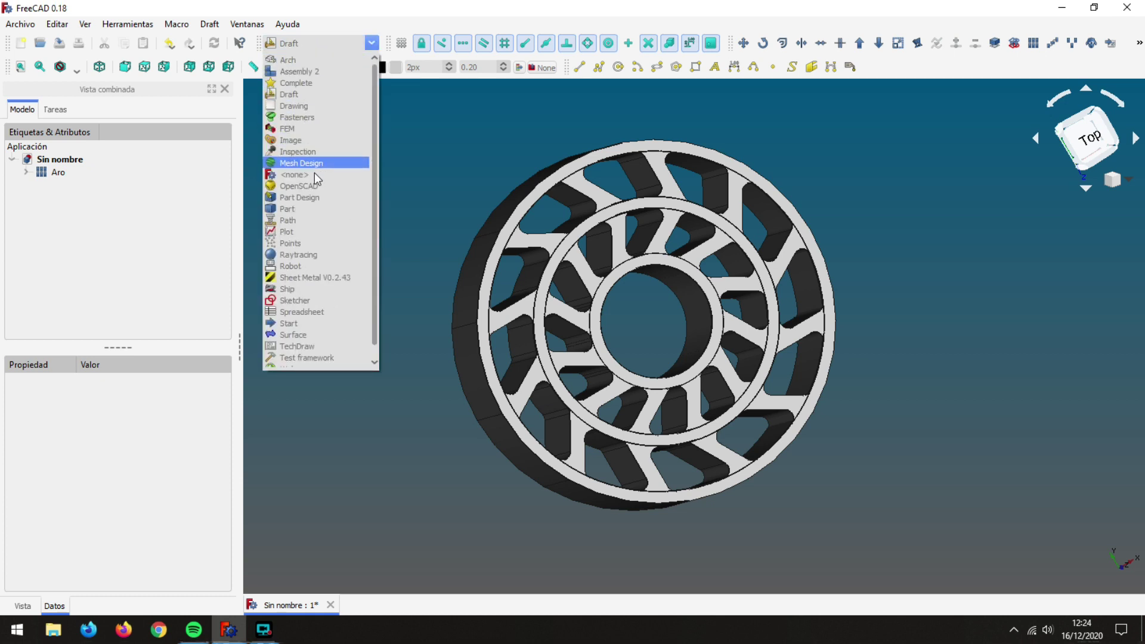
{"action": "left_click", "coordinate": [297, 198]}
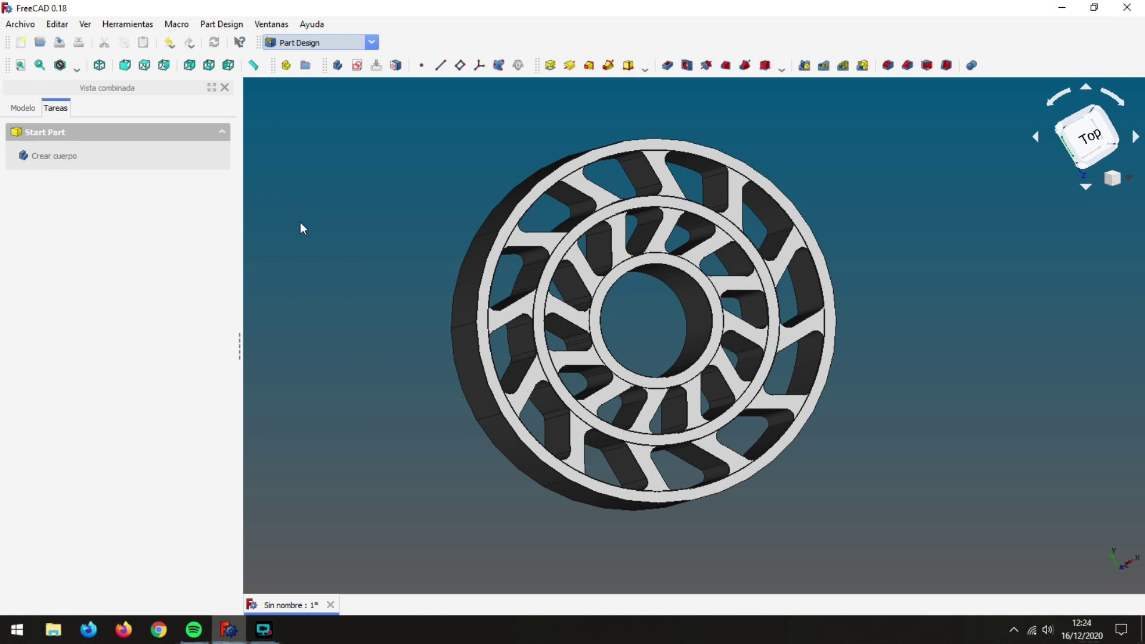
{"action": "left_click", "coordinate": [71, 162]}
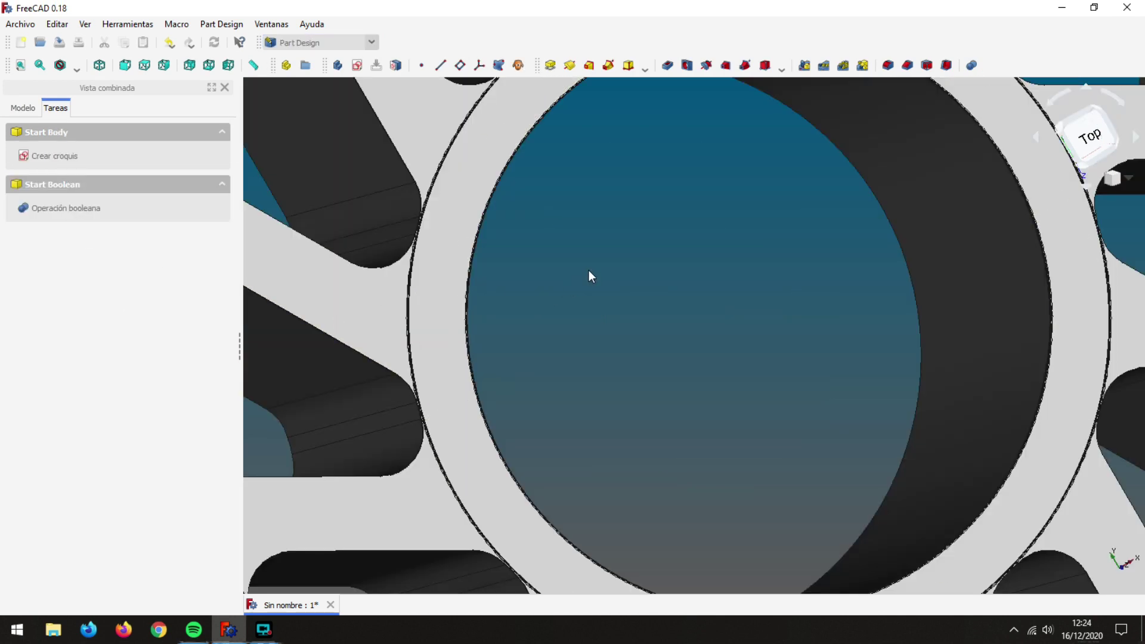
{"action": "scroll", "coordinate": [589, 270], "scroll_direction": "down", "scroll_amount": 5}
{"action": "scroll", "coordinate": [591, 269], "scroll_direction": "down", "scroll_amount": 2}
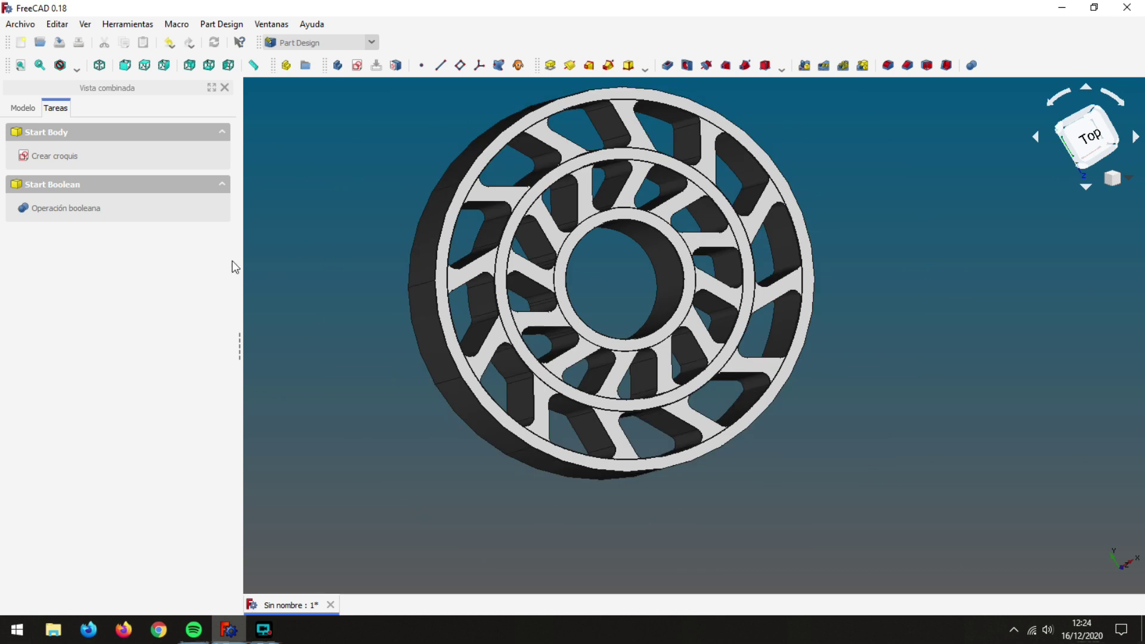
{"action": "left_click", "coordinate": [67, 158]}
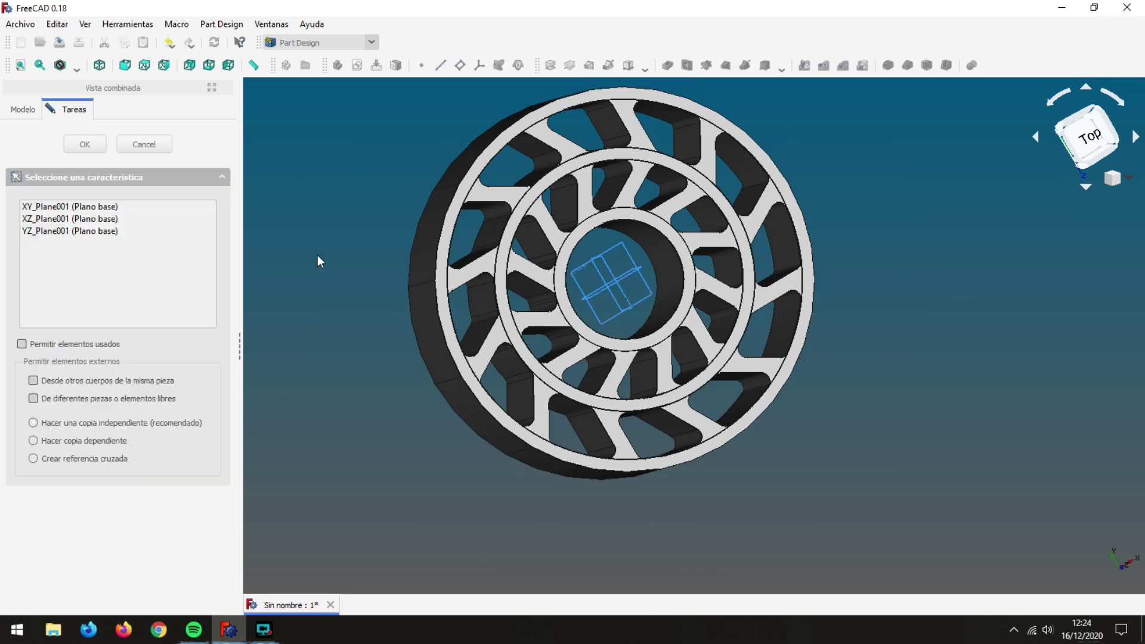
{"action": "left_click", "coordinate": [63, 218]}
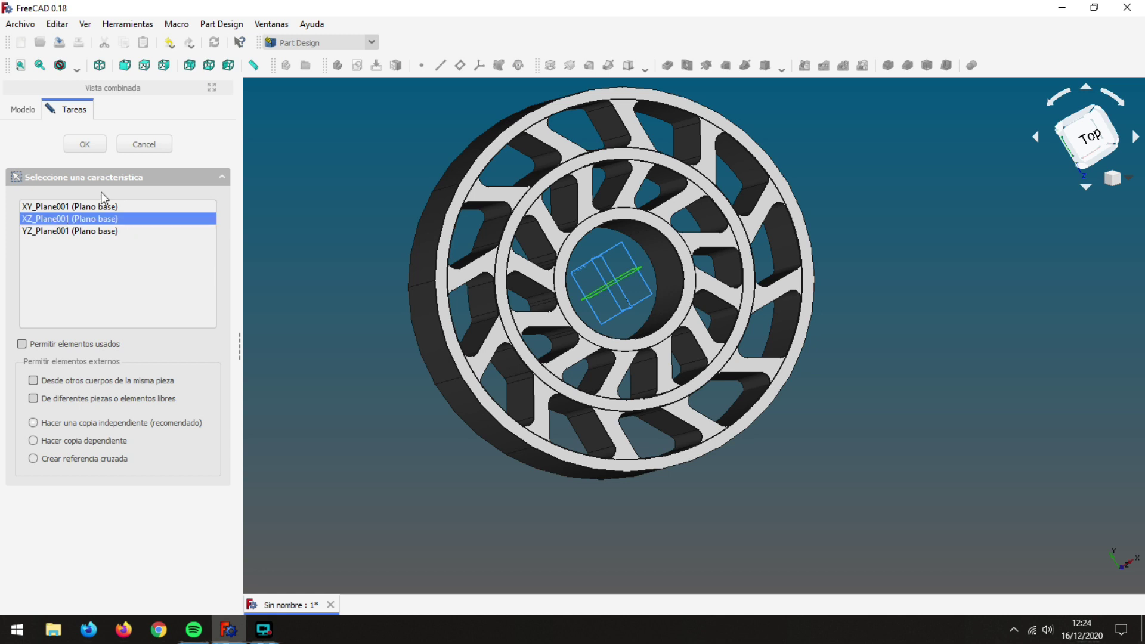
{"action": "left_click", "coordinate": [85, 144]}
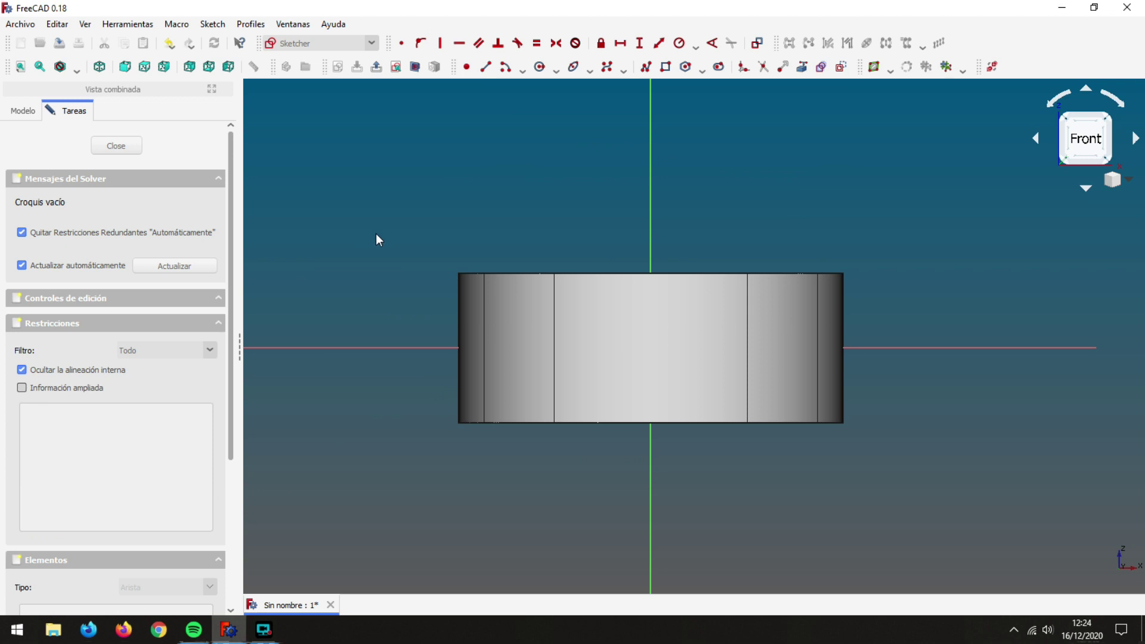
Switch to wireframe display and draw a vertical line beside the rim.
{"action": "left_click", "coordinate": [76, 72]}
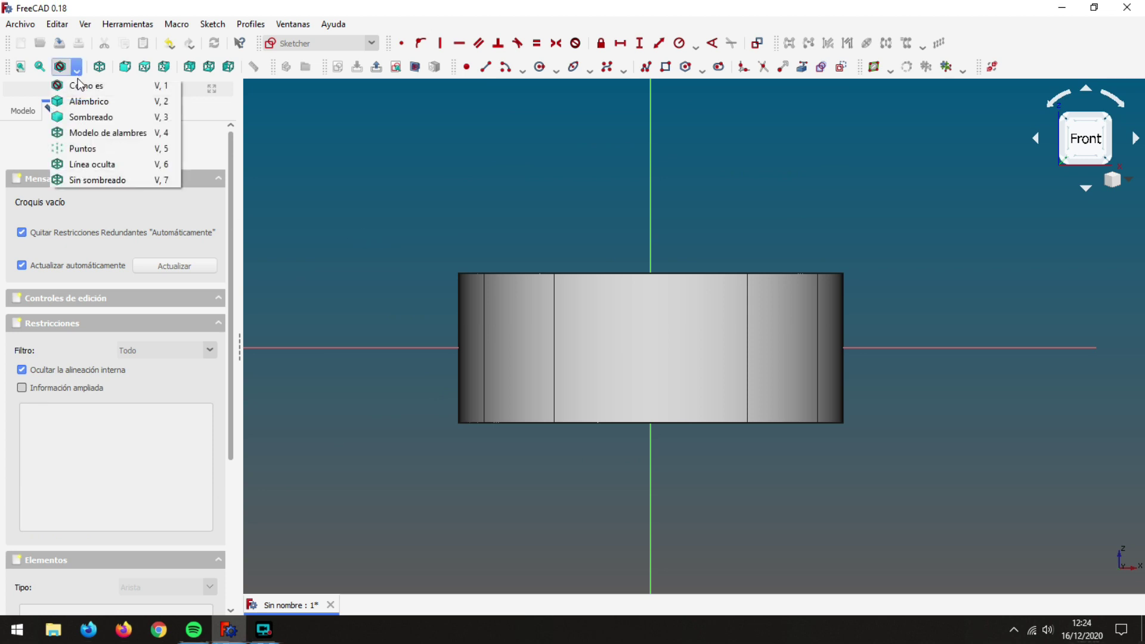
{"action": "left_click", "coordinate": [100, 134]}
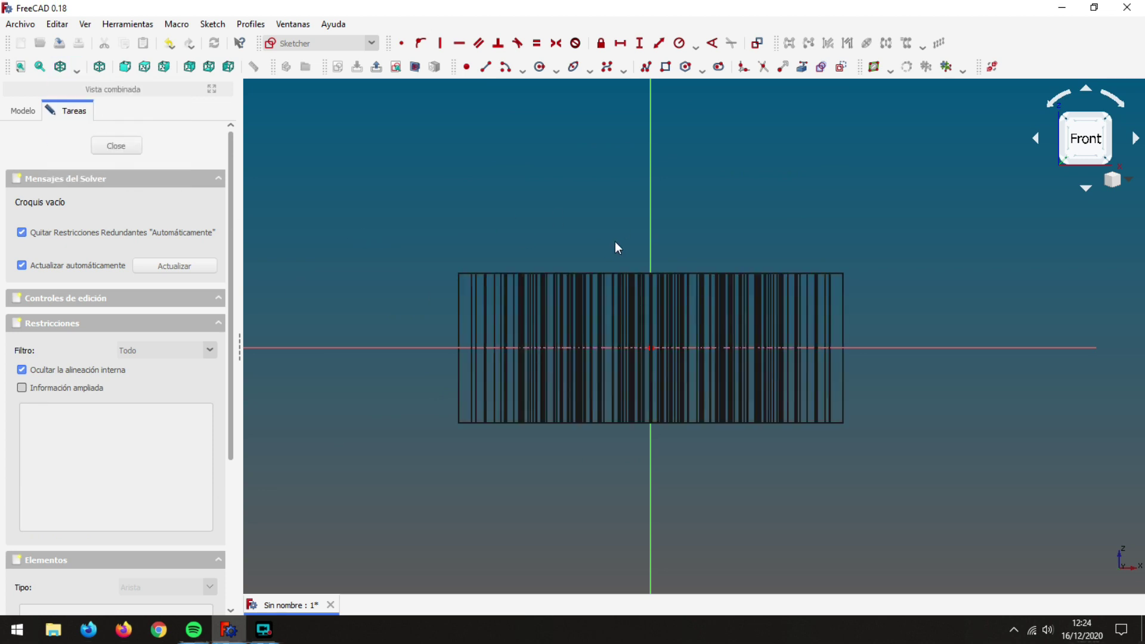
{"action": "scroll", "coordinate": [865, 299], "scroll_direction": "up", "scroll_amount": 2}
{"action": "scroll", "coordinate": [865, 298], "scroll_direction": "up", "scroll_amount": 2}
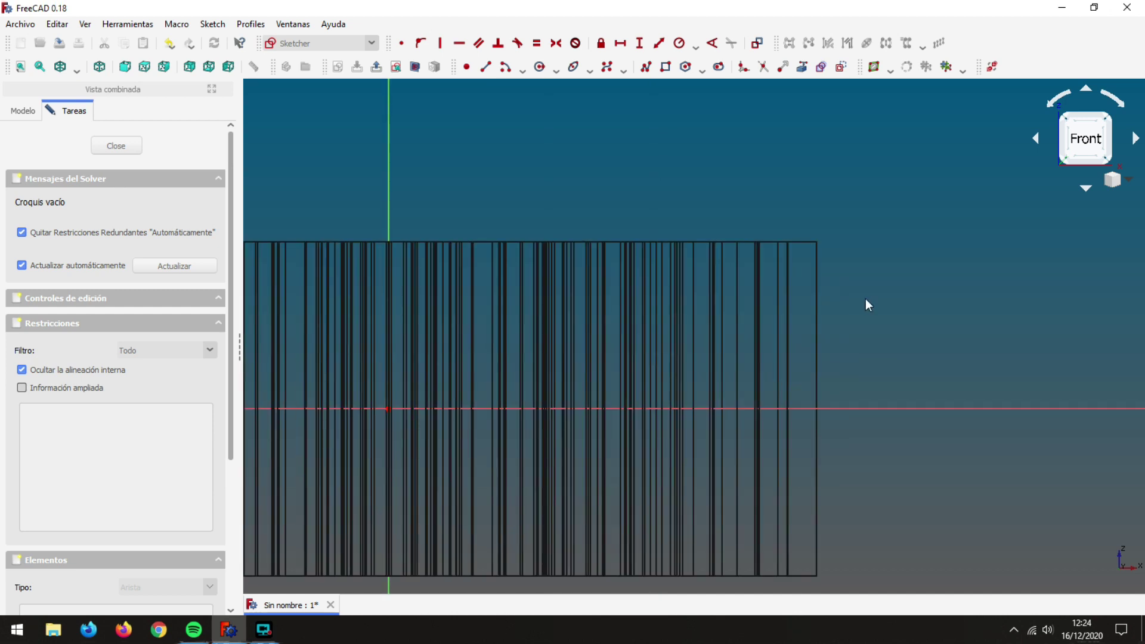
{"action": "scroll", "coordinate": [863, 262], "scroll_direction": "up", "scroll_amount": 2}
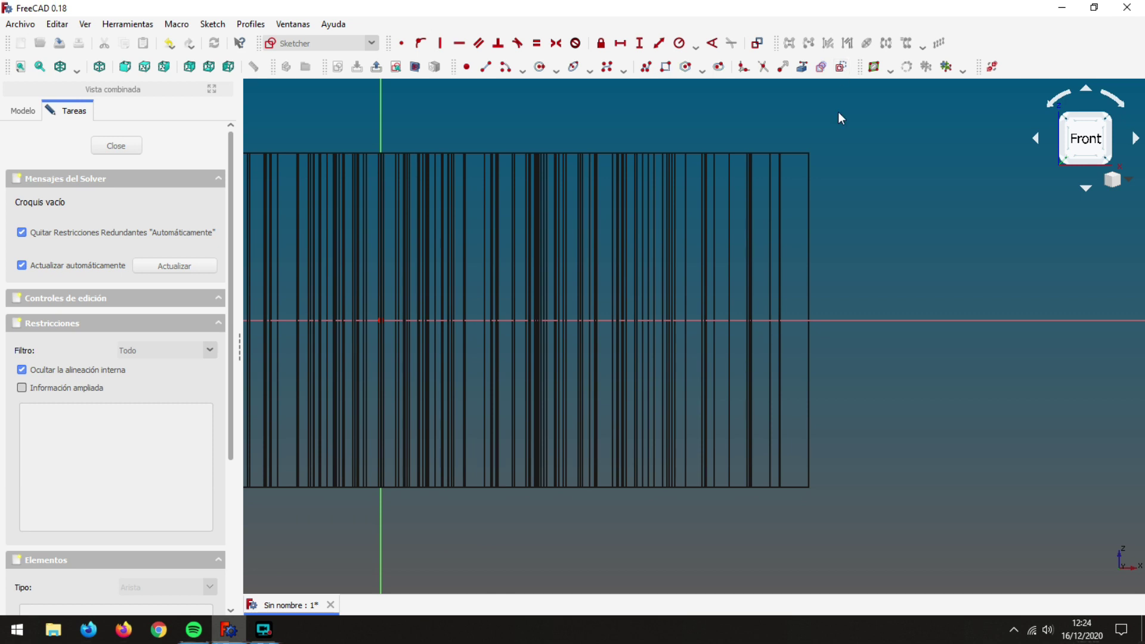
{"action": "left_click", "coordinate": [487, 66]}
{"action": "left_click", "coordinate": [823, 157]}
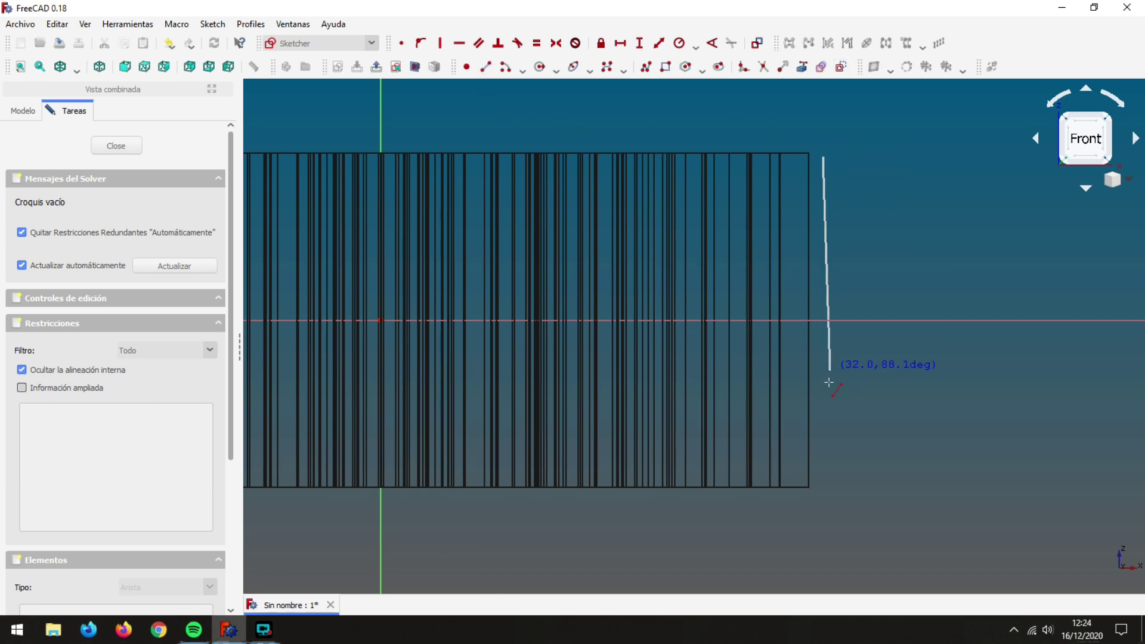
{"action": "left_click", "coordinate": [823, 488]}
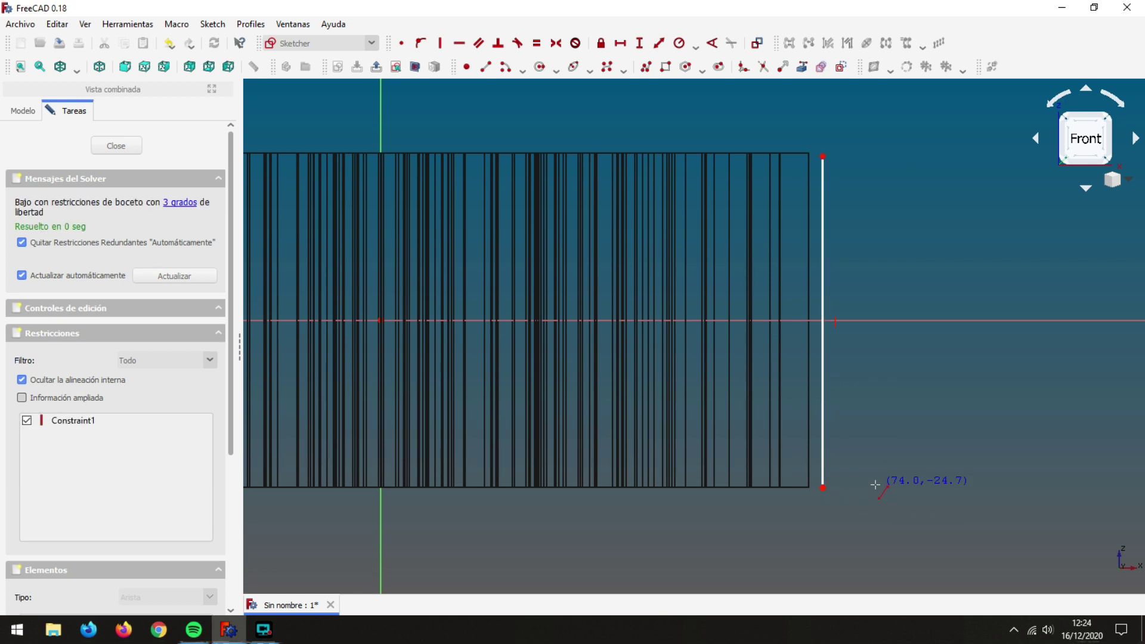
{"action": "key", "text": "Escape"}
Make the line symmetric about the horizontal axis and 50 mm long.
{"action": "left_click", "coordinate": [823, 156]}
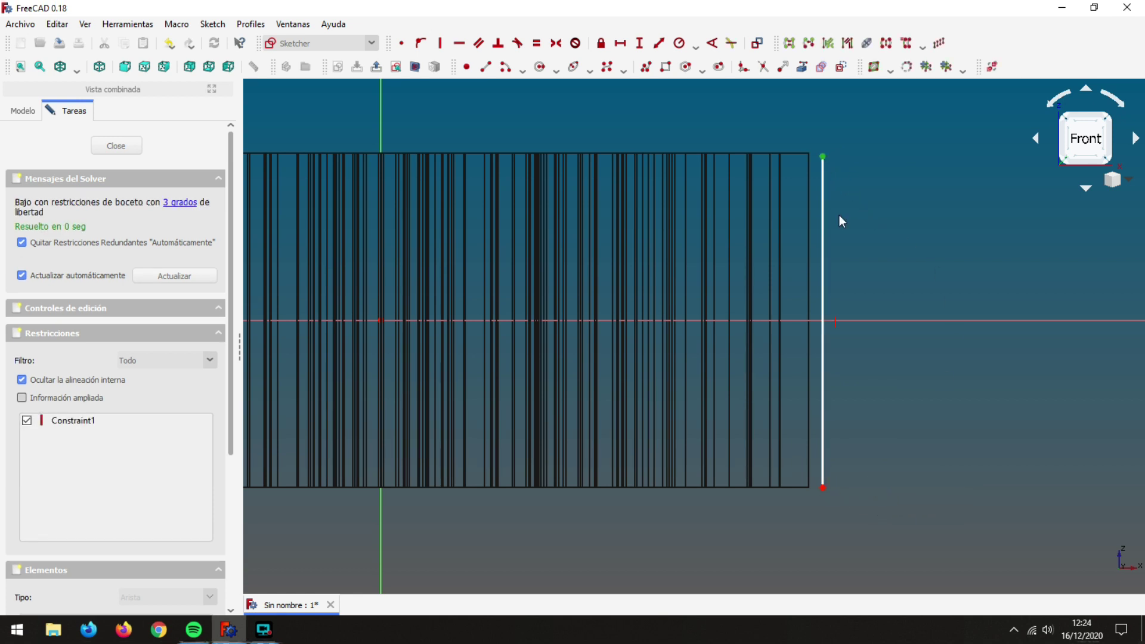
{"action": "left_click", "coordinate": [824, 488]}
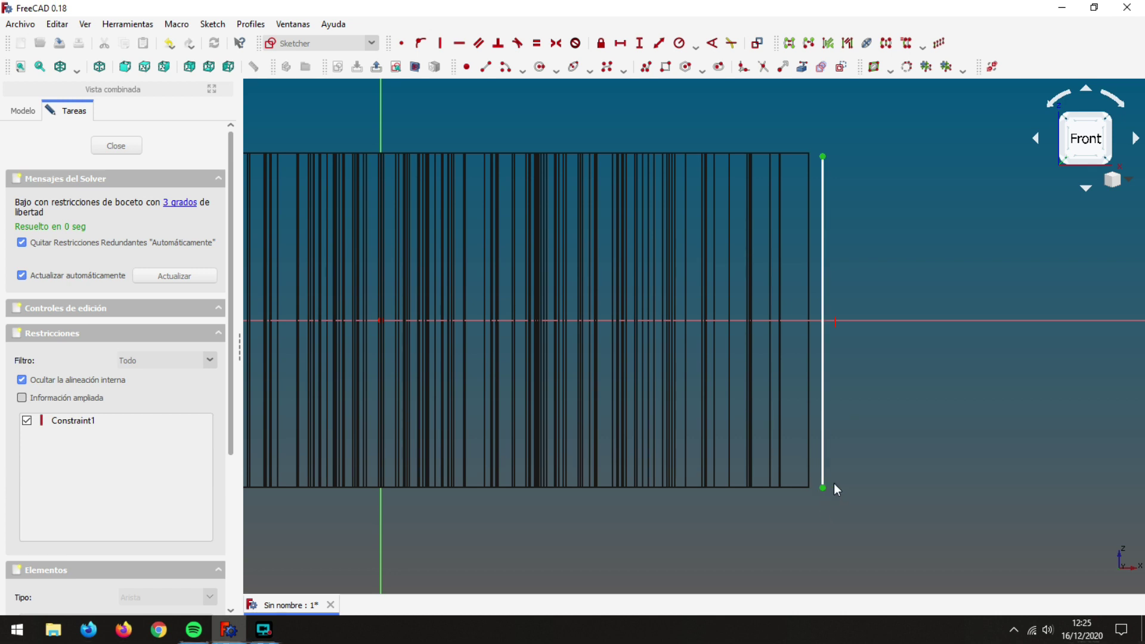
{"action": "left_click", "coordinate": [889, 321]}
{"action": "left_click", "coordinate": [554, 47]}
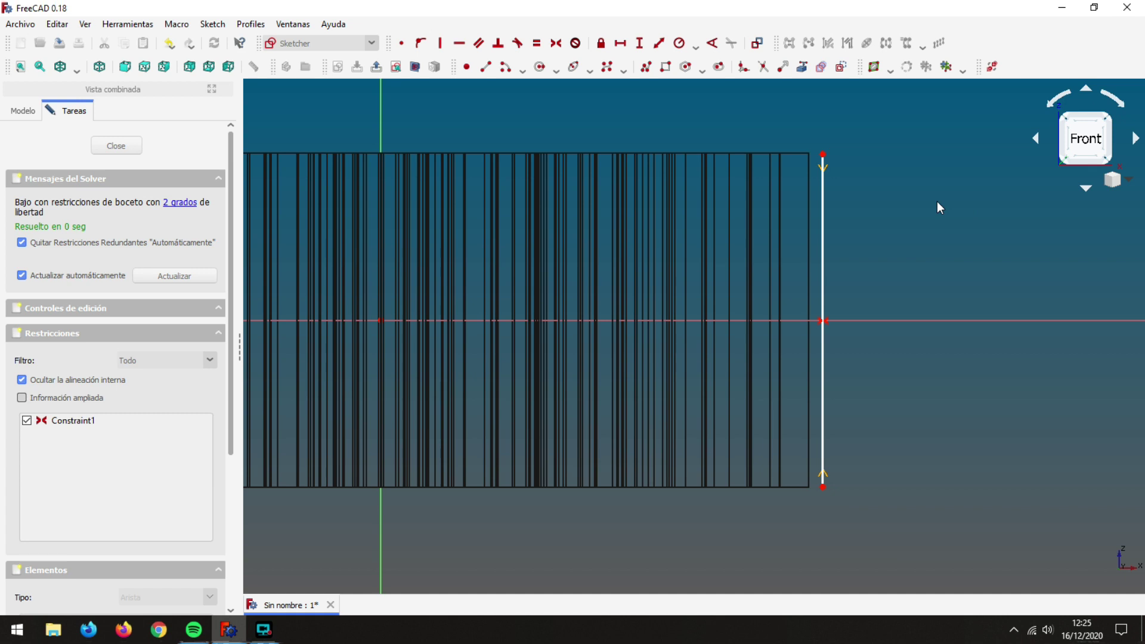
{"action": "left_click", "coordinate": [640, 44]}
{"action": "left_click", "coordinate": [824, 256]}
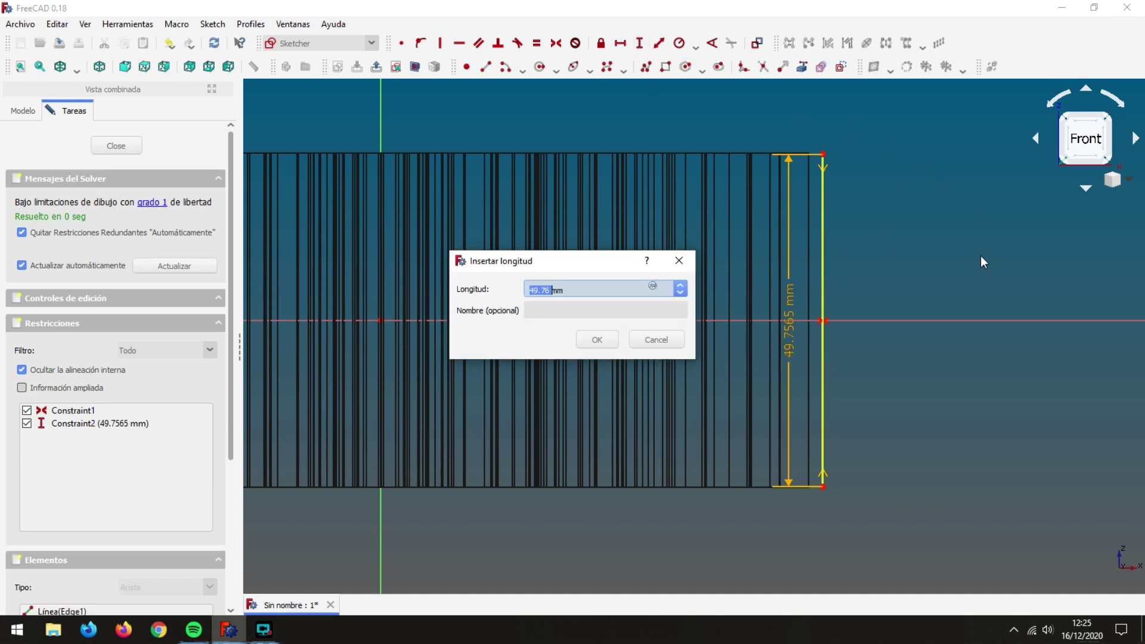
{"action": "type", "text": "50"}
{"action": "key", "text": "Return"}
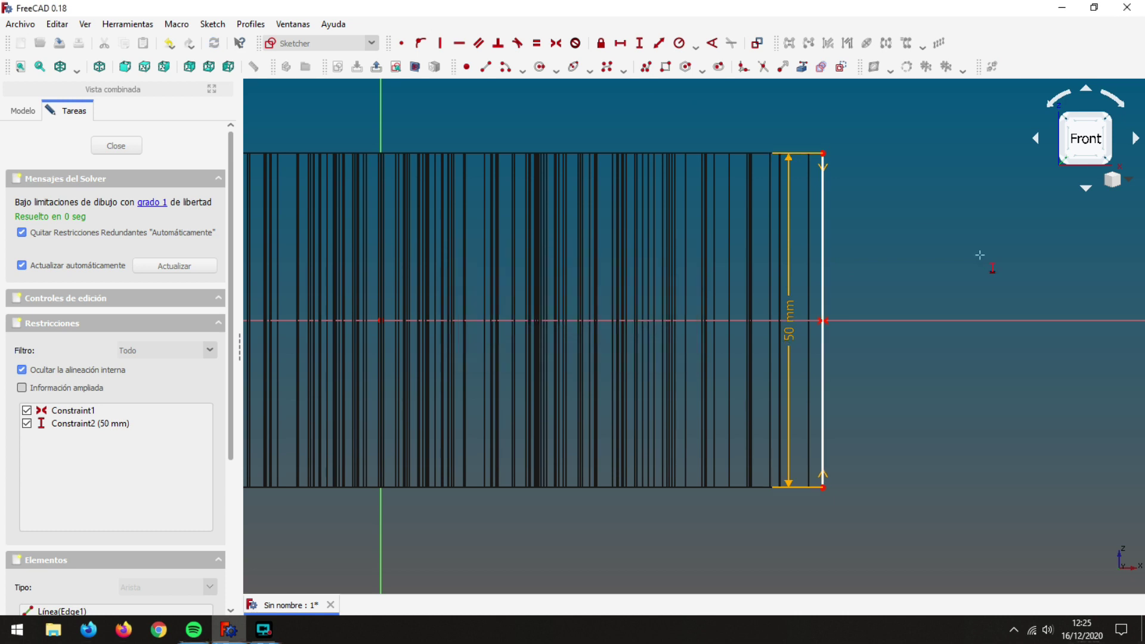
{"action": "key", "text": "Escape"}
Join the line's endpoints with an outward-bulging arc and add a 34.3809 mm radius constraint.
{"action": "left_click", "coordinate": [523, 74]}
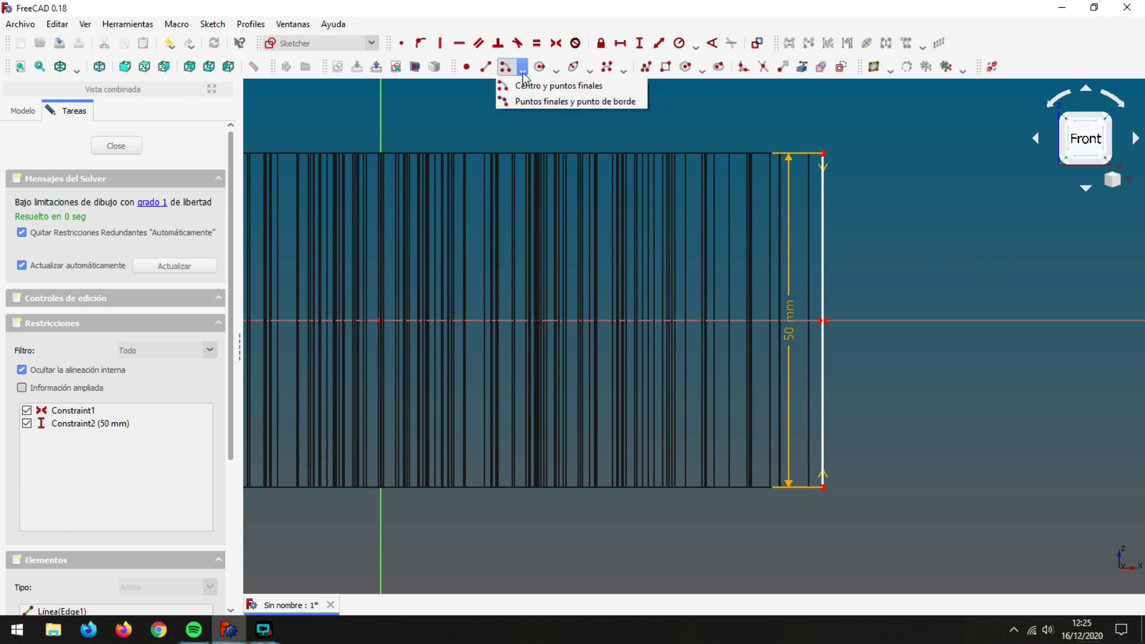
{"action": "left_click", "coordinate": [544, 101]}
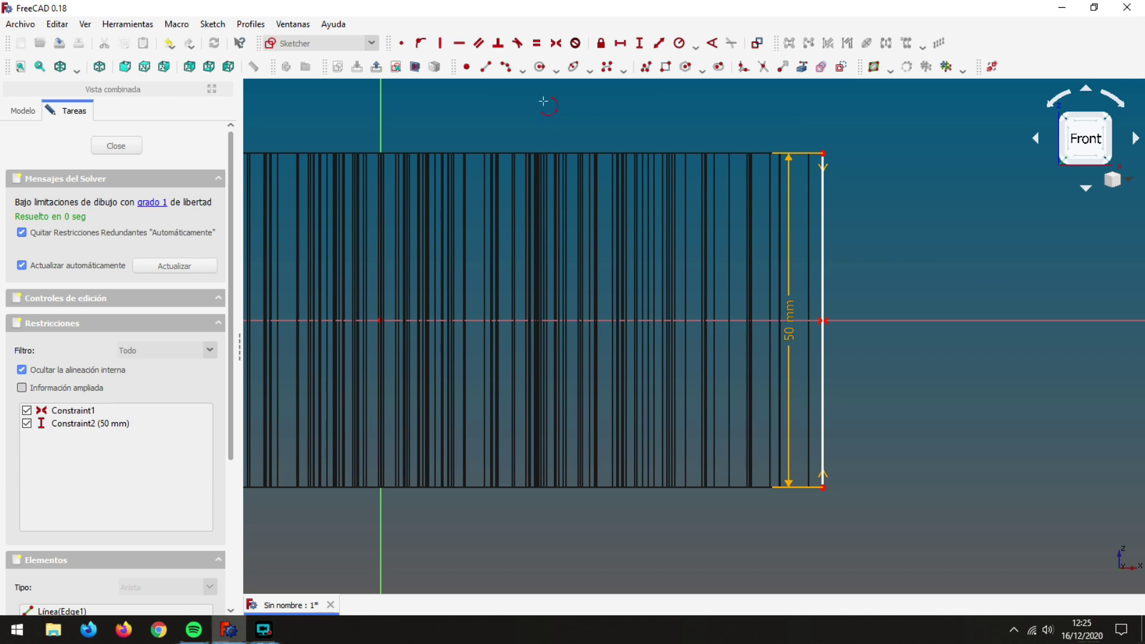
{"action": "left_click", "coordinate": [822, 153]}
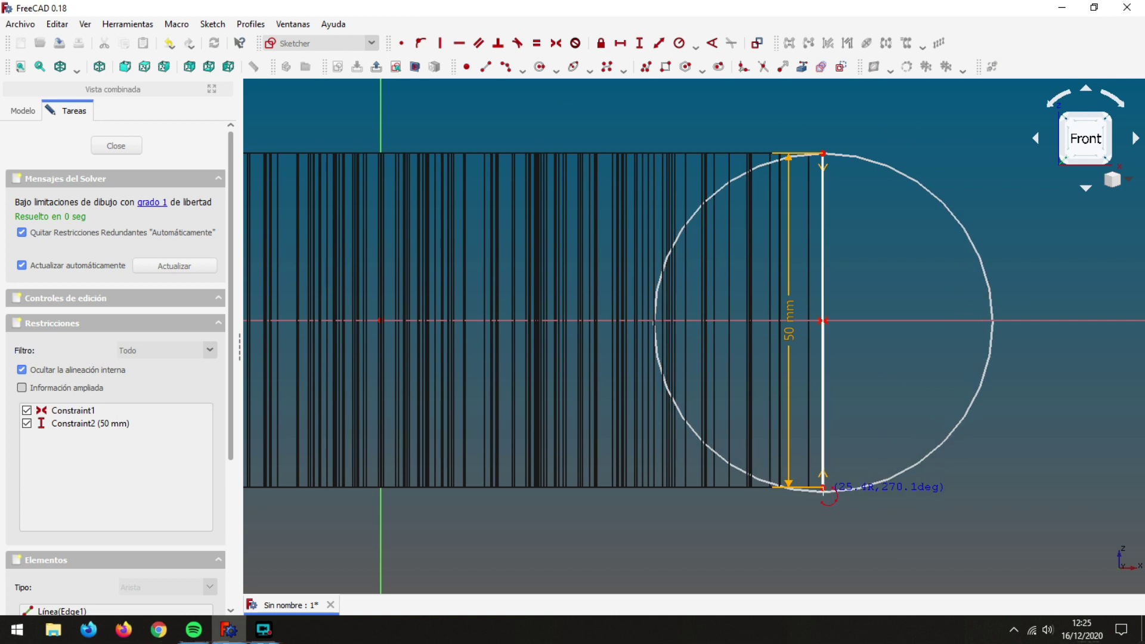
{"action": "left_click", "coordinate": [823, 488]}
{"action": "left_click", "coordinate": [859, 443]}
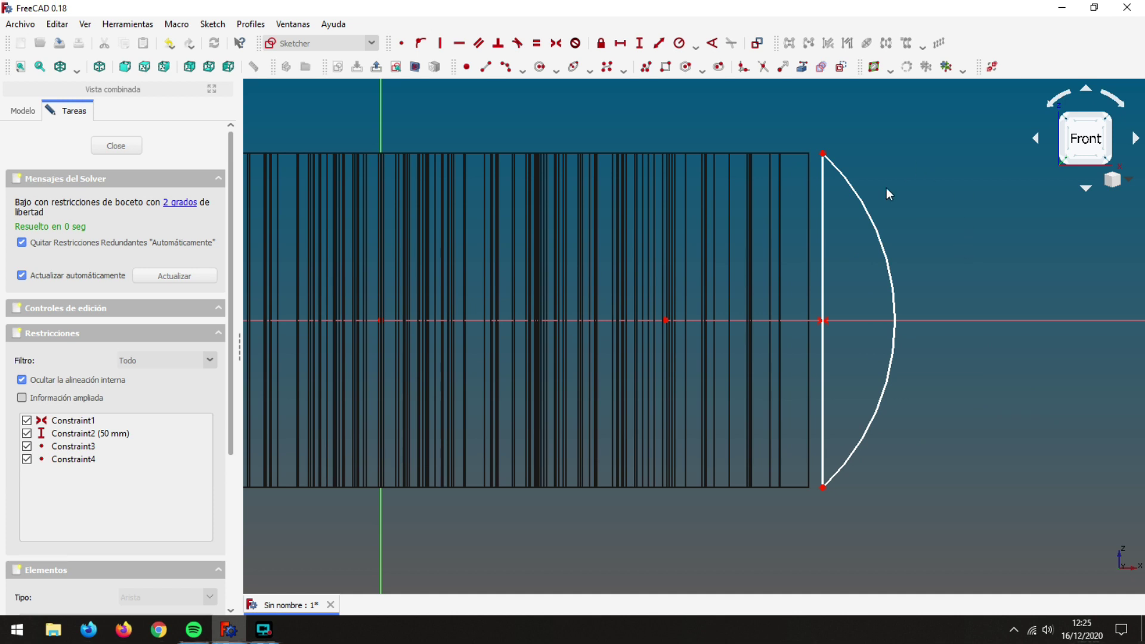
{"action": "left_click", "coordinate": [885, 248]}
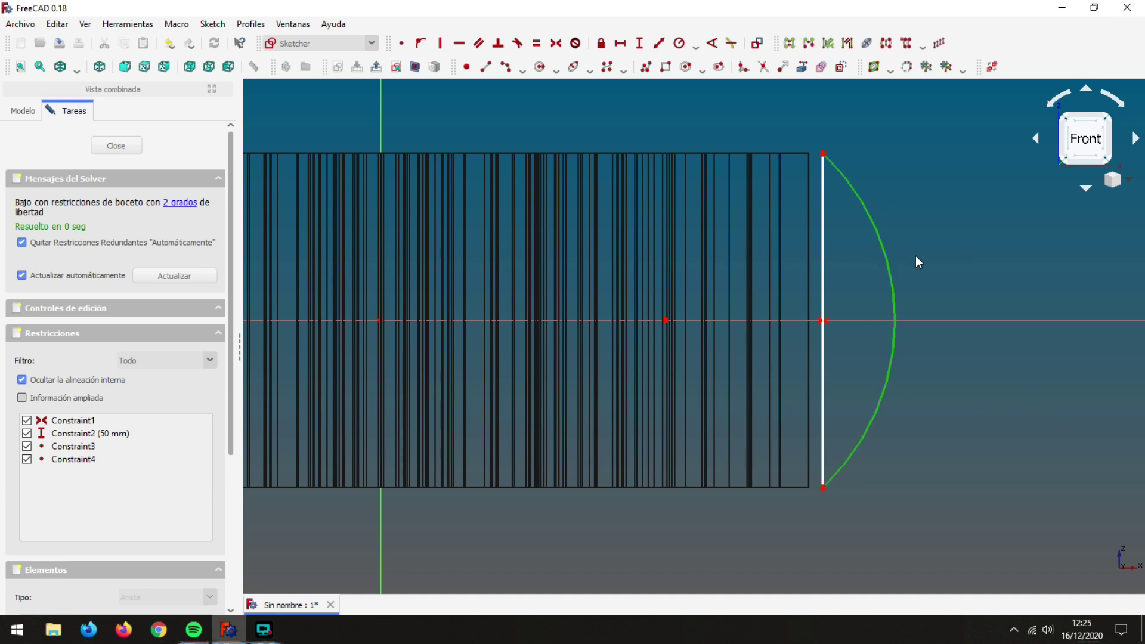
{"action": "left_click", "coordinate": [679, 43]}
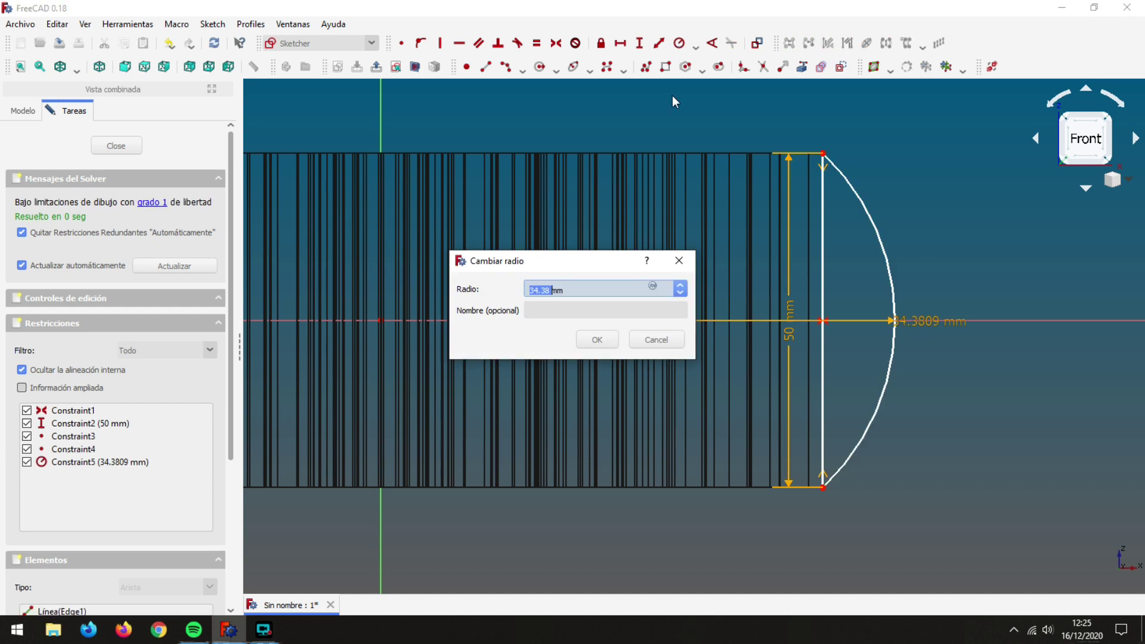
Give the arc a 40 mm radius, place its end 64 mm horizontally from the origin, and close the sketch.
{"action": "type", "text": "40"}
{"action": "key", "text": "Return"}
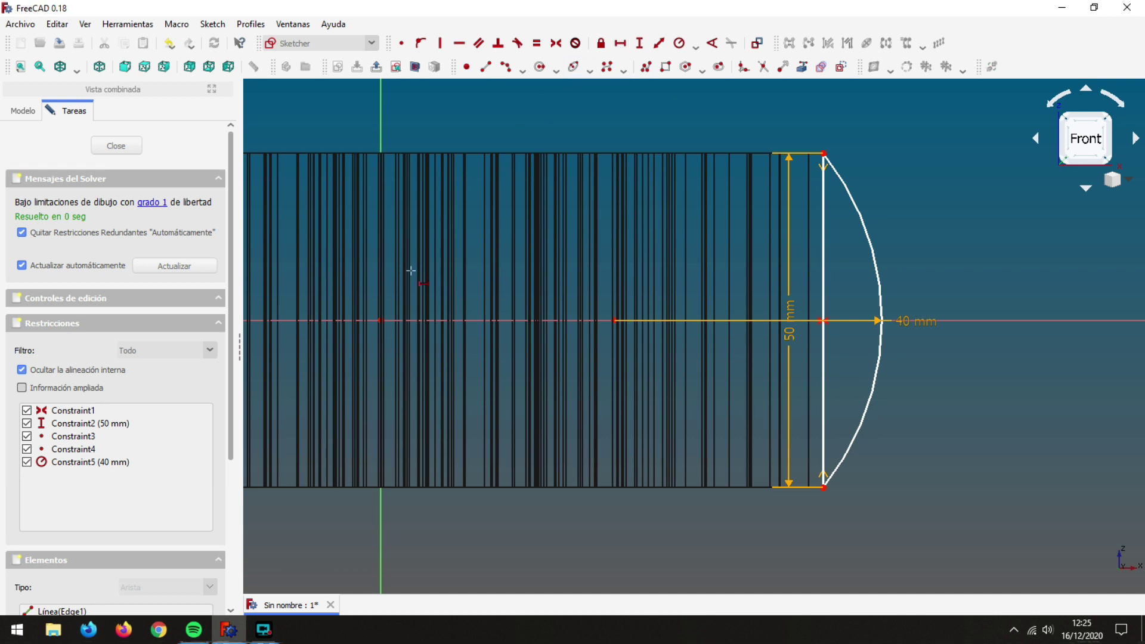
{"action": "left_click", "coordinate": [380, 322]}
{"action": "left_click", "coordinate": [824, 156]}
{"action": "type", "text": "l"}
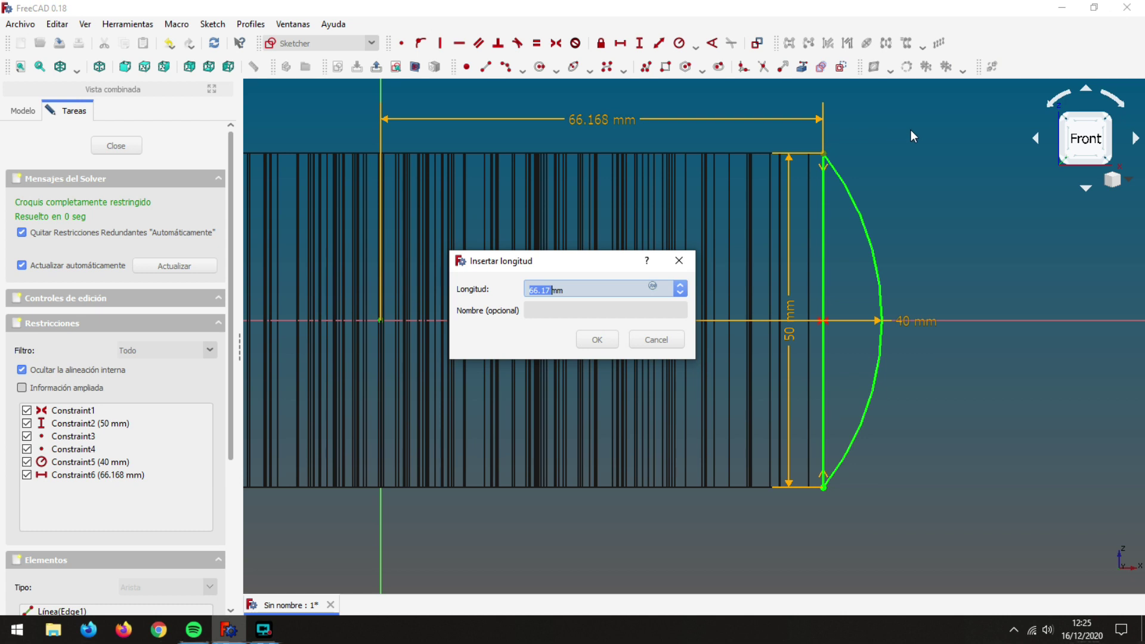
{"action": "type", "text": "64"}
{"action": "key", "text": "Return"}
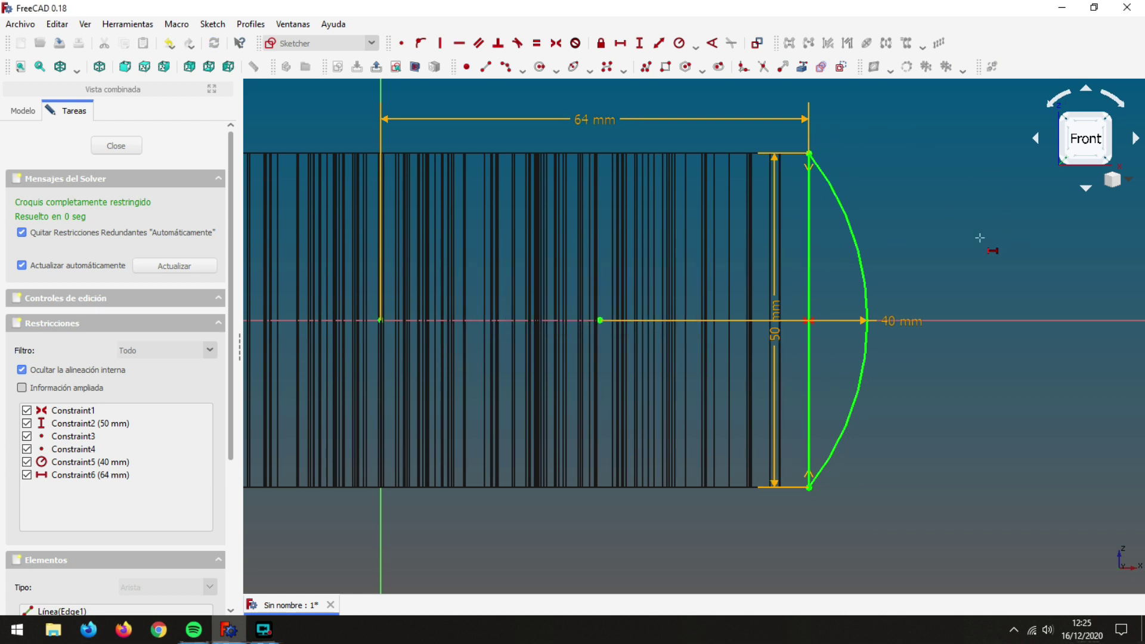
{"action": "left_click", "coordinate": [109, 145]}
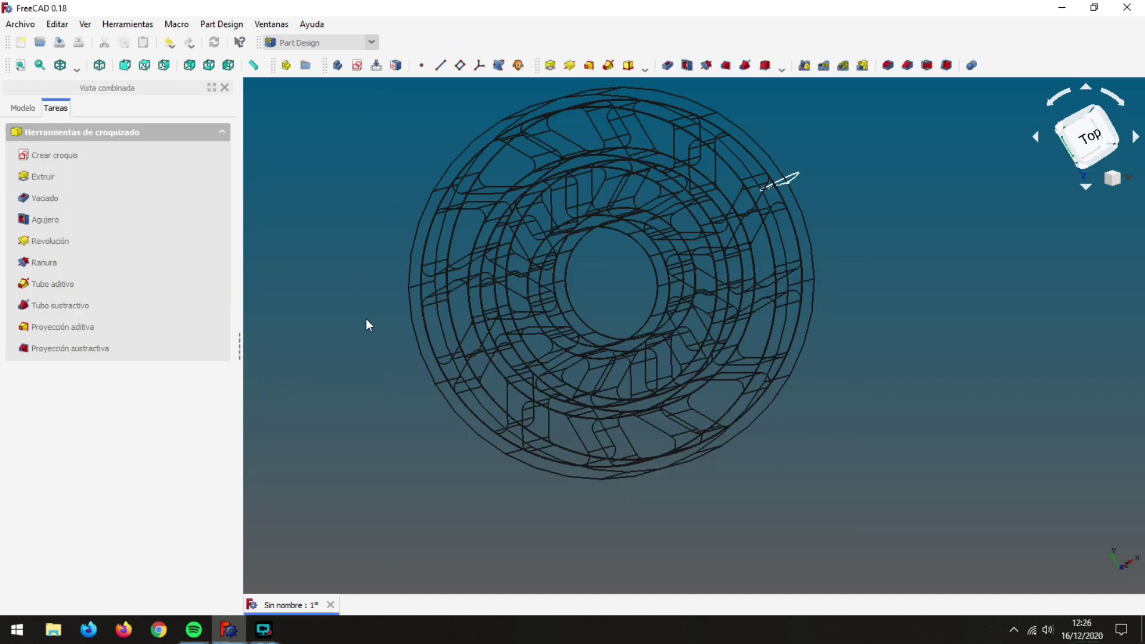
Switch the display to flat lines and revolve the profile 360° about the vertical sketch axis.
{"action": "left_click", "coordinate": [77, 68]}
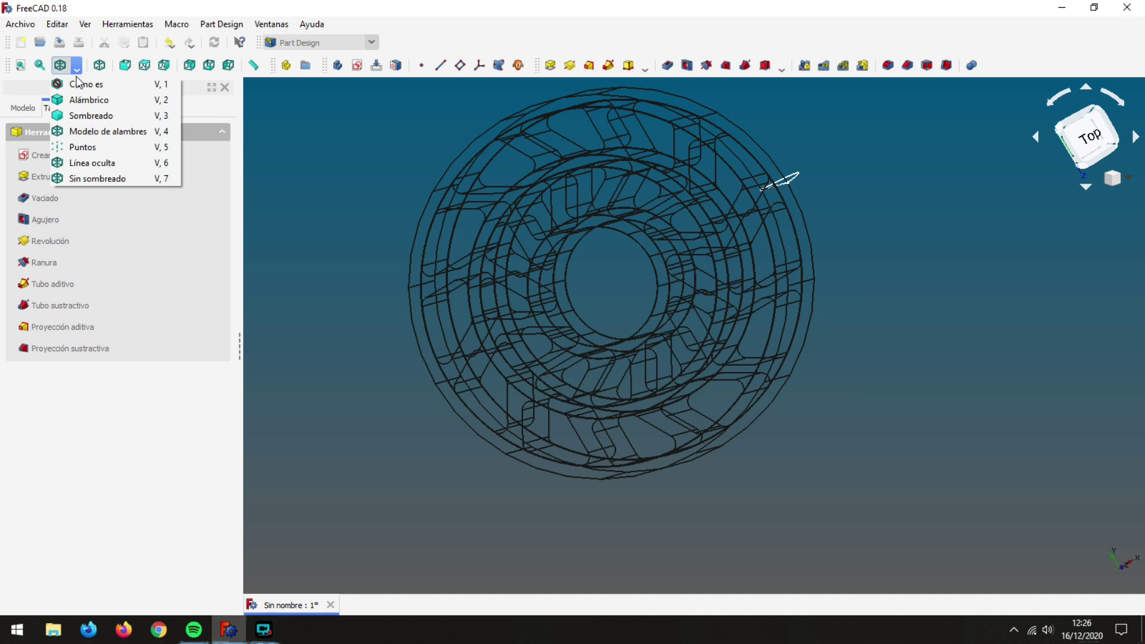
{"action": "left_click", "coordinate": [87, 100]}
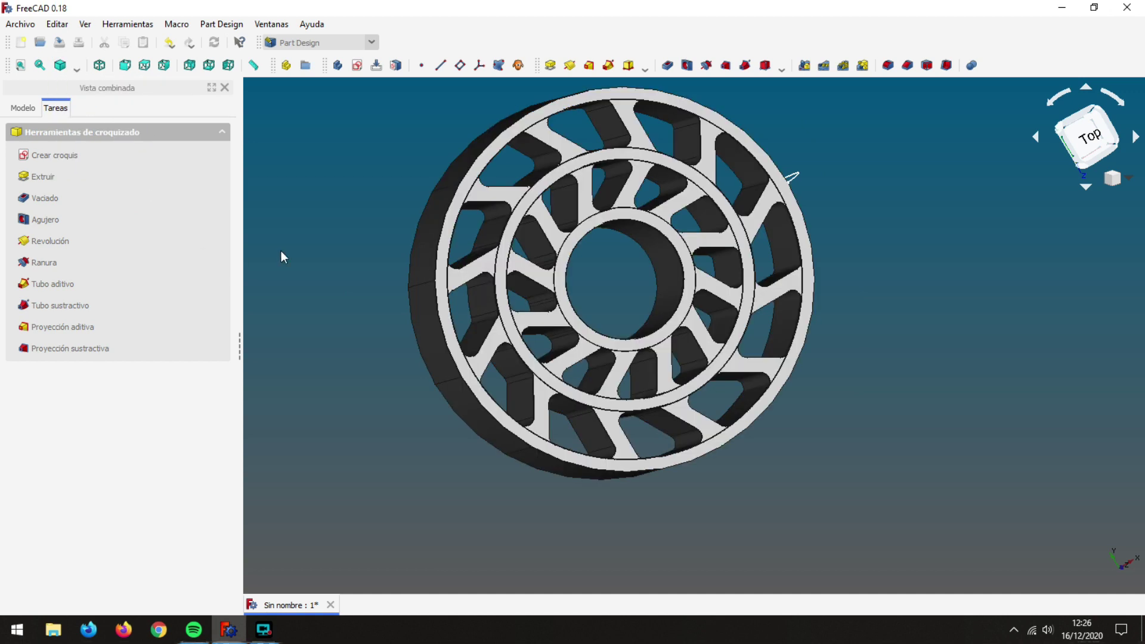
{"action": "left_click", "coordinate": [570, 65]}
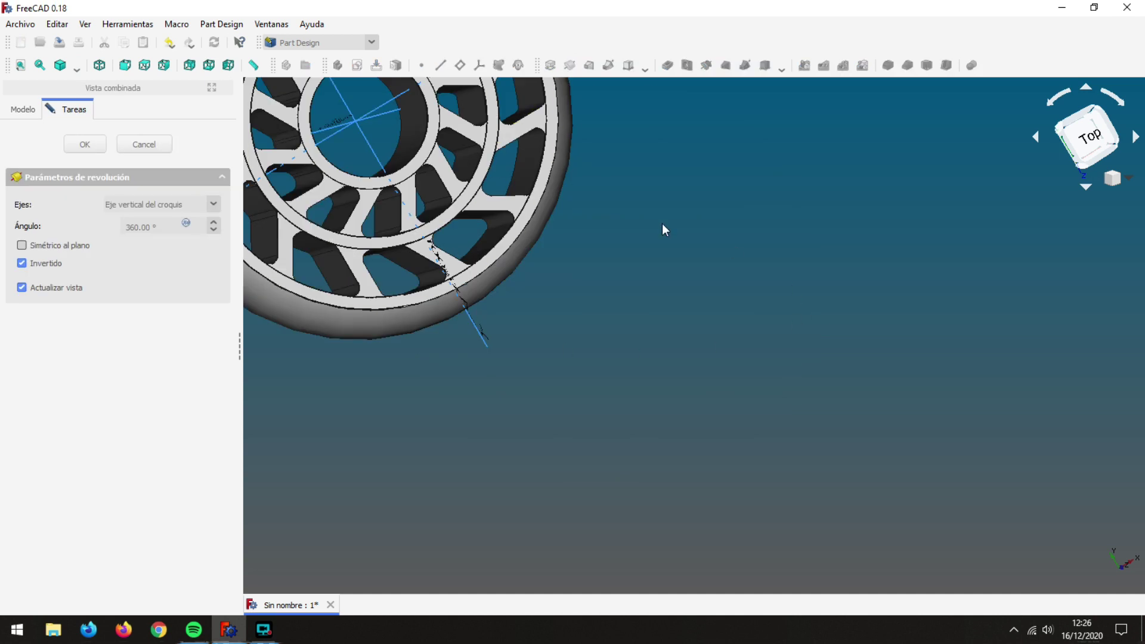
{"action": "middle_click_drag", "start_coordinate": [624, 194], "coordinate": [854, 391]}
{"action": "mouse_move", "coordinate": [957, 334]}
{"action": "middle_mouse_down"}
{"action": "mouse_move", "coordinate": [928, 328]}
{"action": "mouse_move", "coordinate": [842, 396]}
{"action": "mouse_move", "coordinate": [1015, 332]}
{"action": "mouse_move", "coordinate": [971, 334]}
{"action": "middle_mouse_up"}
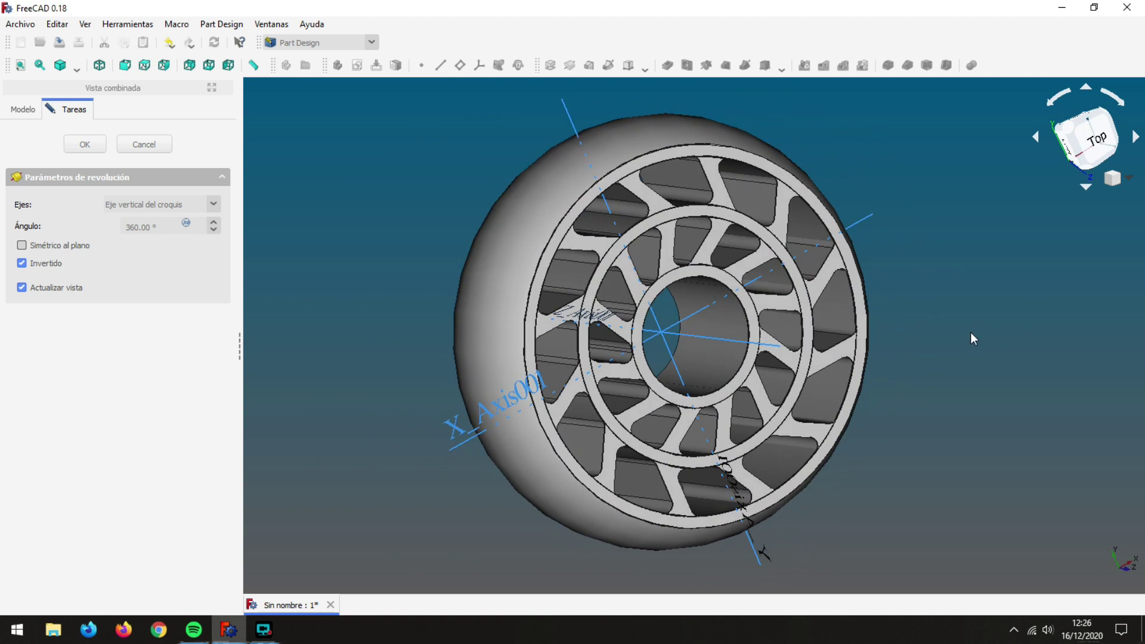
{"action": "left_click", "coordinate": [83, 145]}
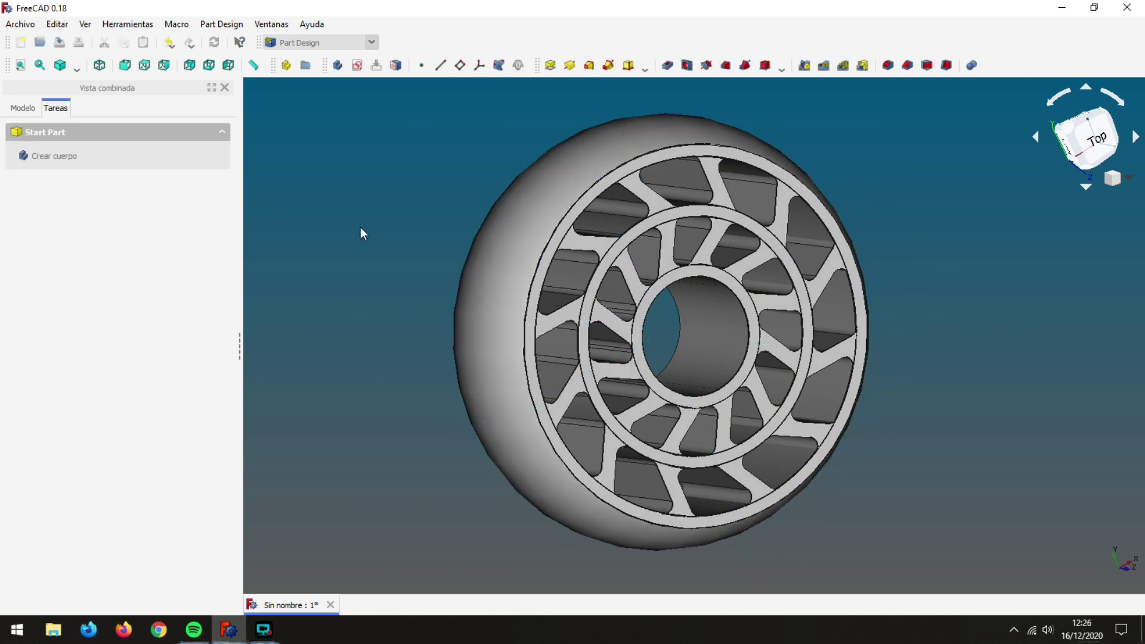
Switch to the Sketcher workbench and create a new sketch on the YZ plane in Body001.
{"action": "left_click", "coordinate": [372, 45]}
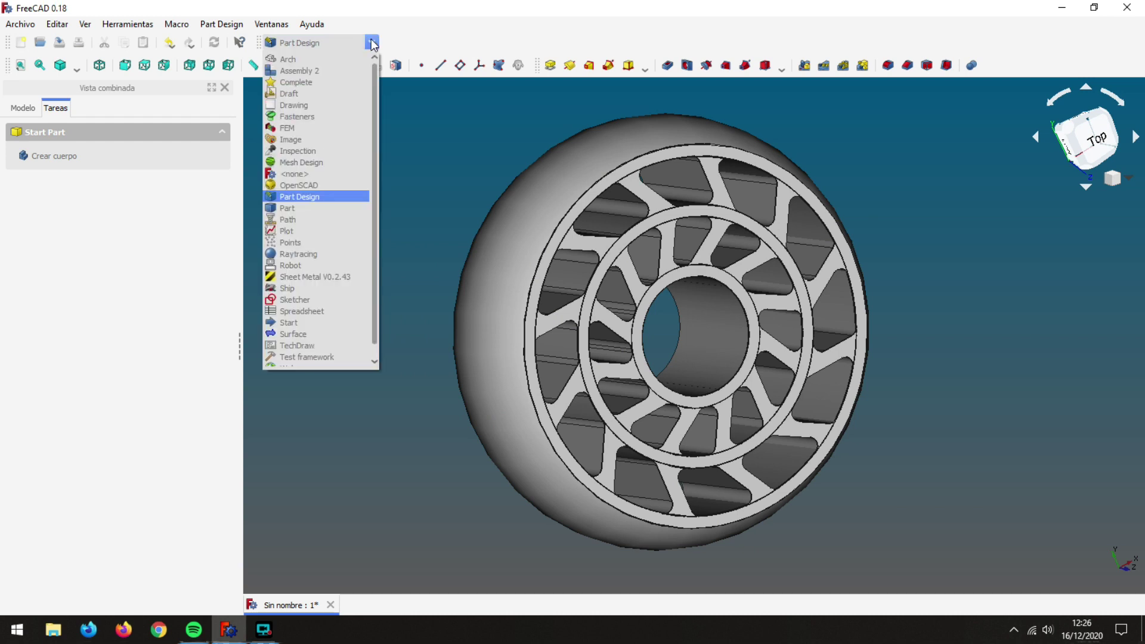
{"action": "left_click", "coordinate": [300, 301]}
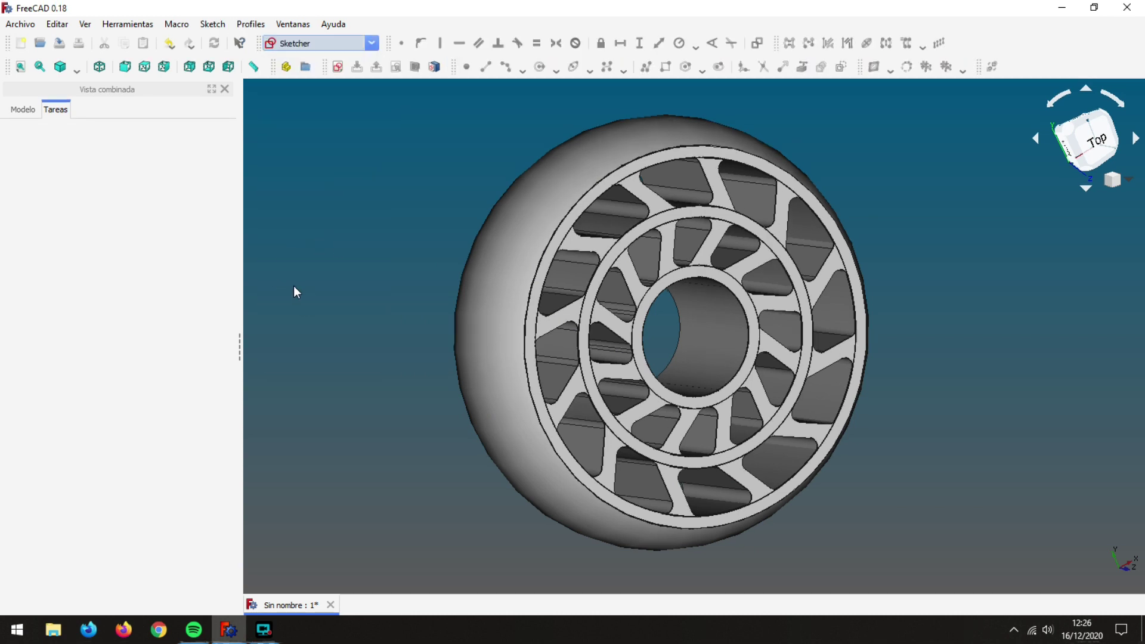
{"action": "left_click", "coordinate": [22, 110]}
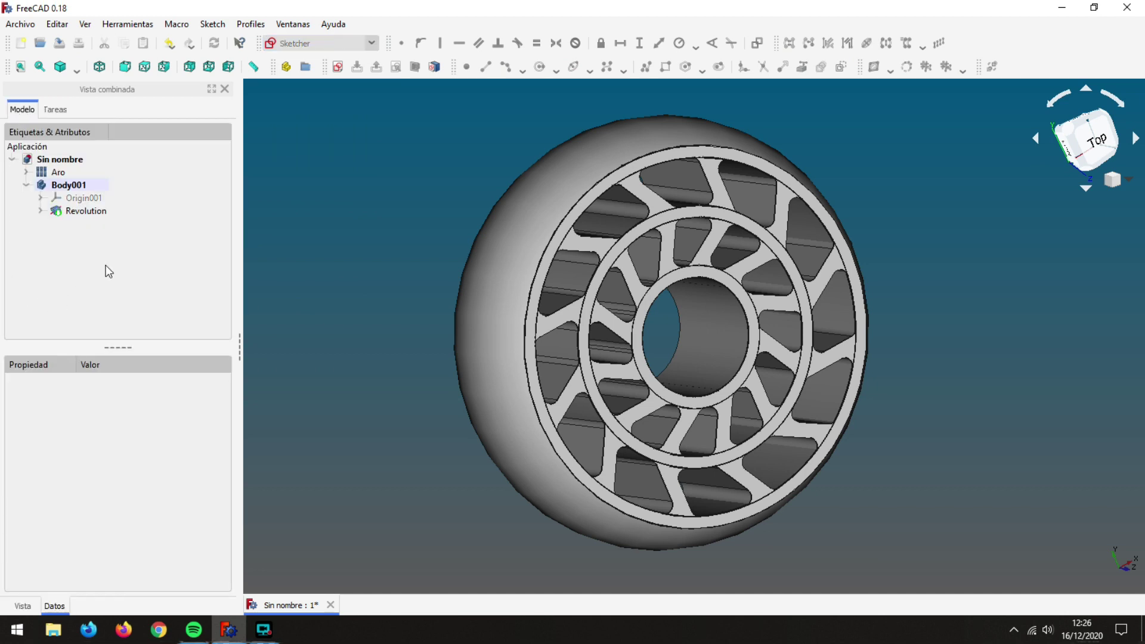
{"action": "left_click", "coordinate": [338, 67]}
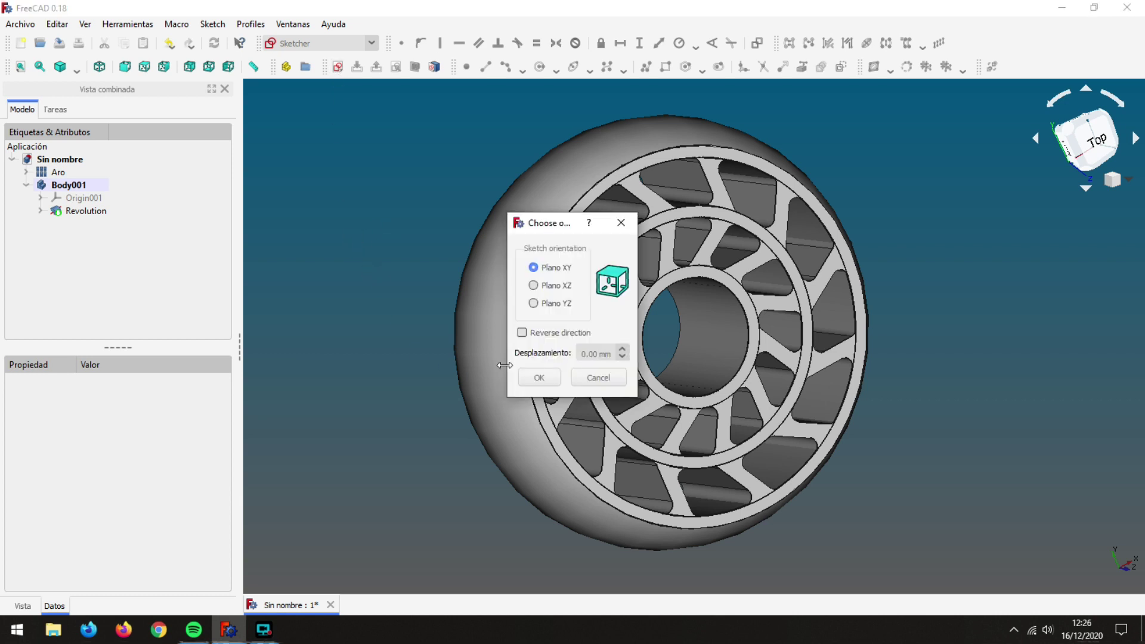
{"action": "left_click", "coordinate": [534, 303]}
{"action": "left_click", "coordinate": [540, 378]}
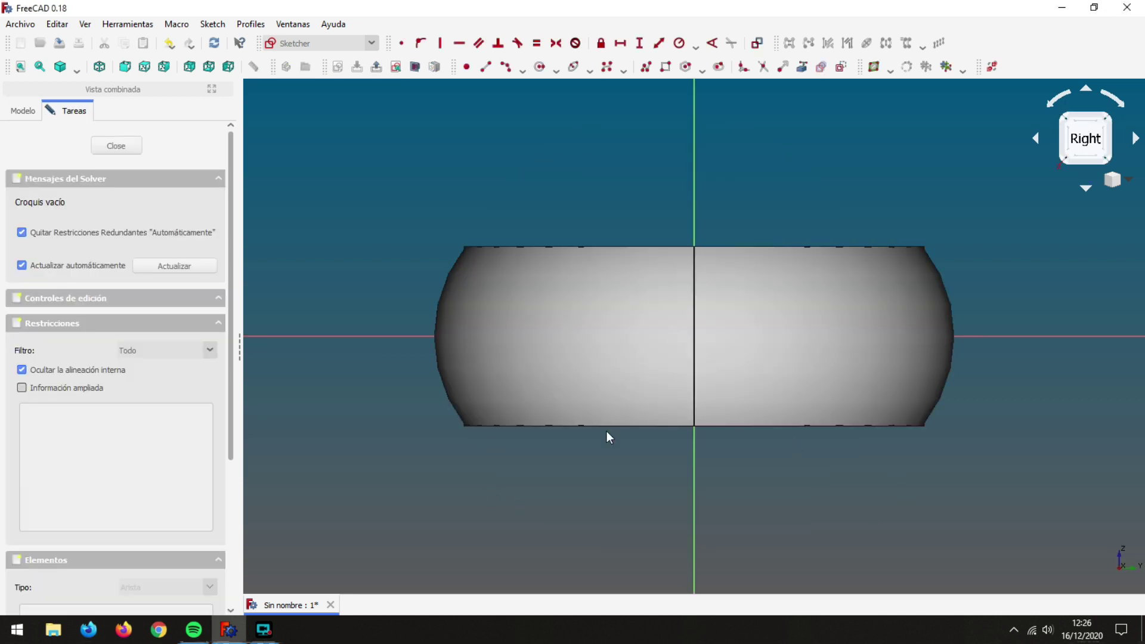
Set the display to wireframe, zoom in, and draw the top tread block as a rectangle.
{"action": "left_click", "coordinate": [75, 71]}
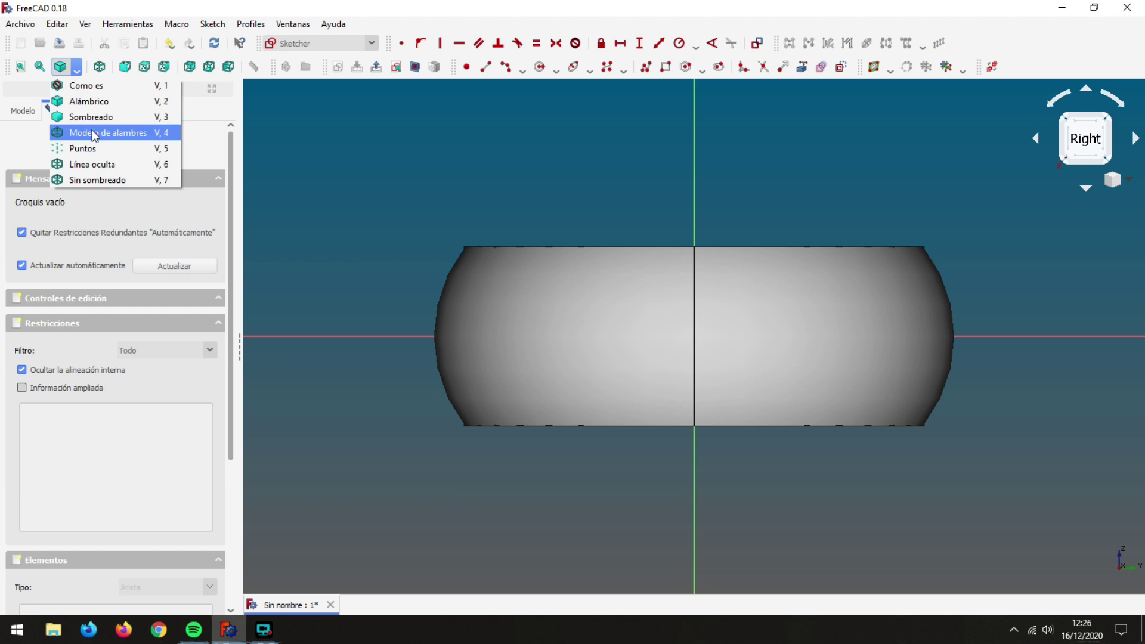
{"action": "left_click", "coordinate": [94, 136]}
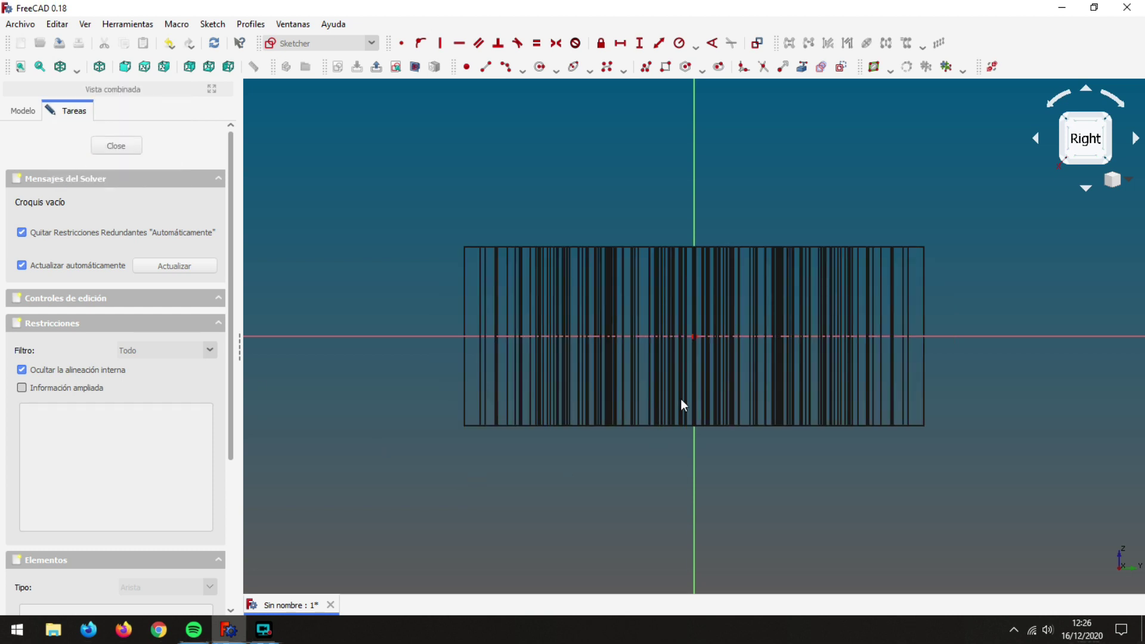
{"action": "scroll", "coordinate": [751, 346], "scroll_direction": "up", "scroll_amount": 2}
{"action": "scroll", "coordinate": [751, 346], "scroll_direction": "up", "scroll_amount": 2}
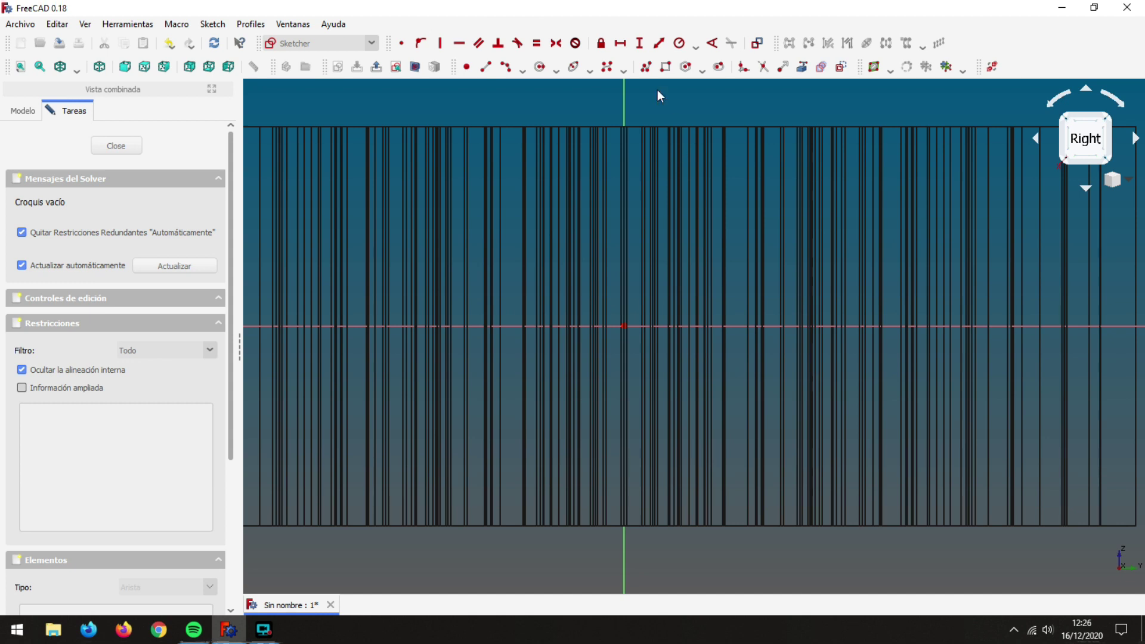
{"action": "left_click", "coordinate": [665, 67]}
{"action": "left_click", "coordinate": [604, 137]}
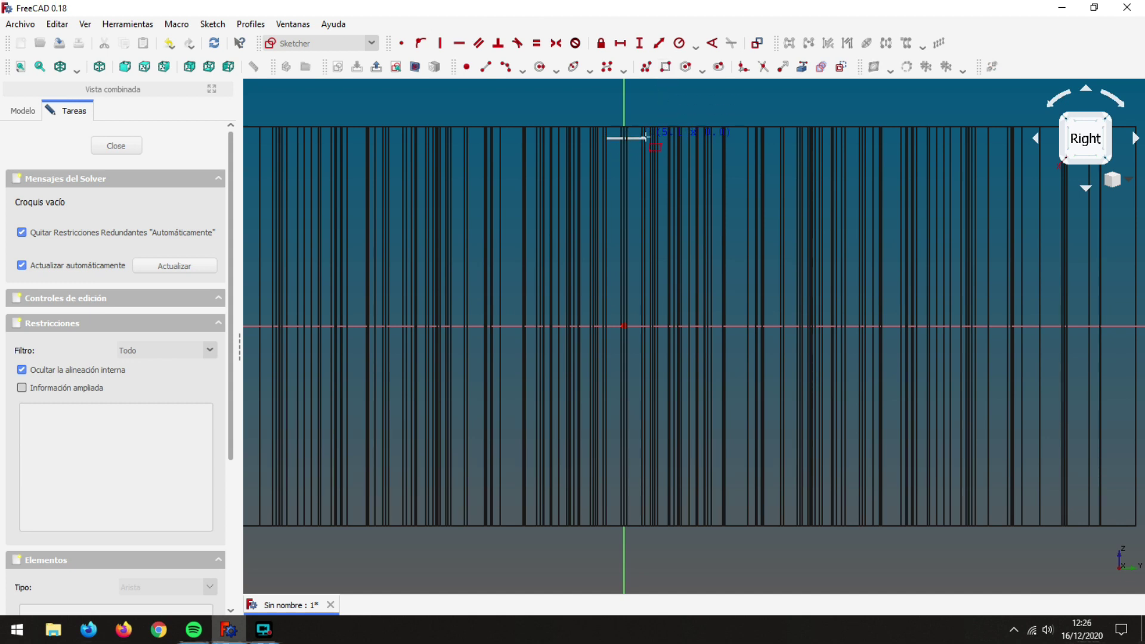
{"action": "left_click", "coordinate": [644, 191]}
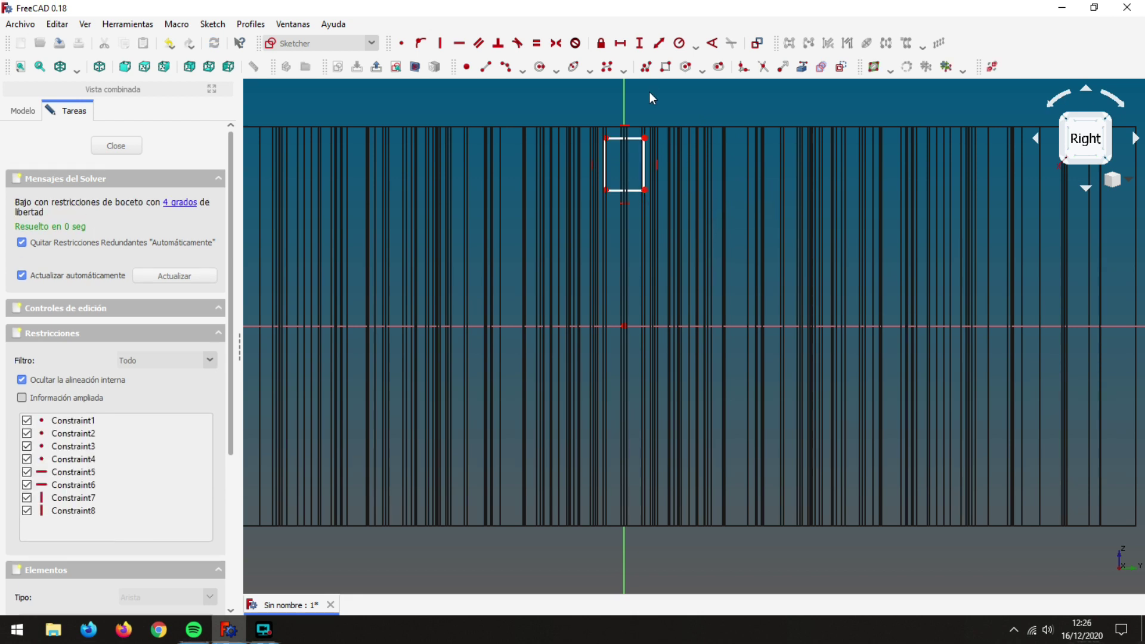
Draw the middle and left tread block outlines as two open polylines.
{"action": "left_click", "coordinate": [647, 67]}
{"action": "left_click", "coordinate": [607, 240]}
{"action": "left_click", "coordinate": [640, 240]}
{"action": "left_click", "coordinate": [640, 278]}
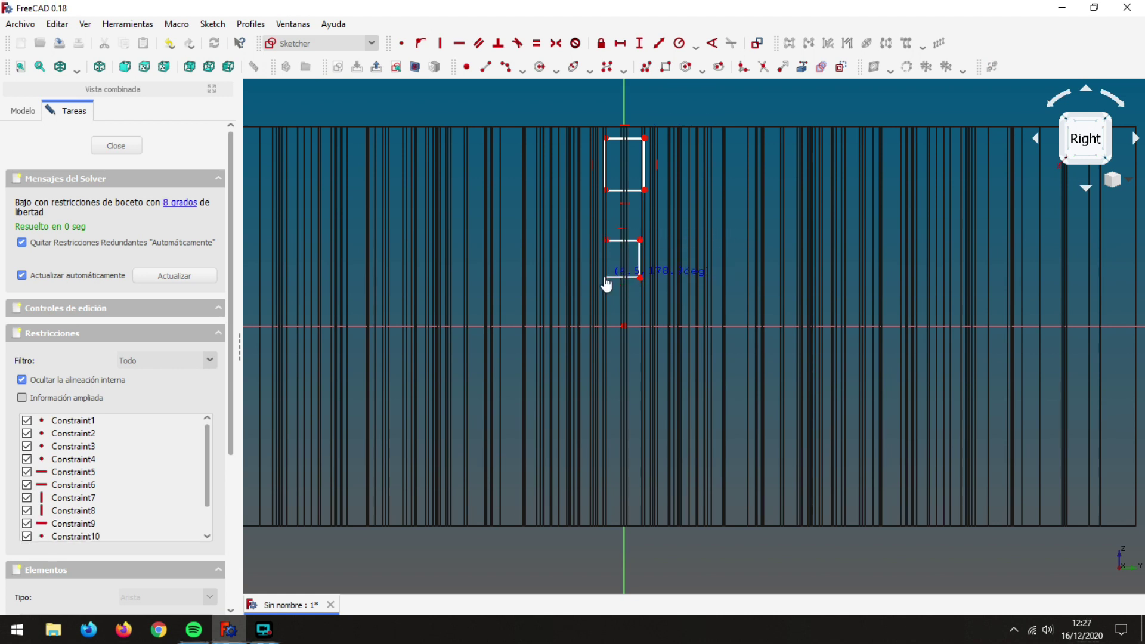
{"action": "left_click", "coordinate": [603, 277]}
{"action": "left_click", "coordinate": [510, 283]}
{"action": "left_click", "coordinate": [475, 286]}
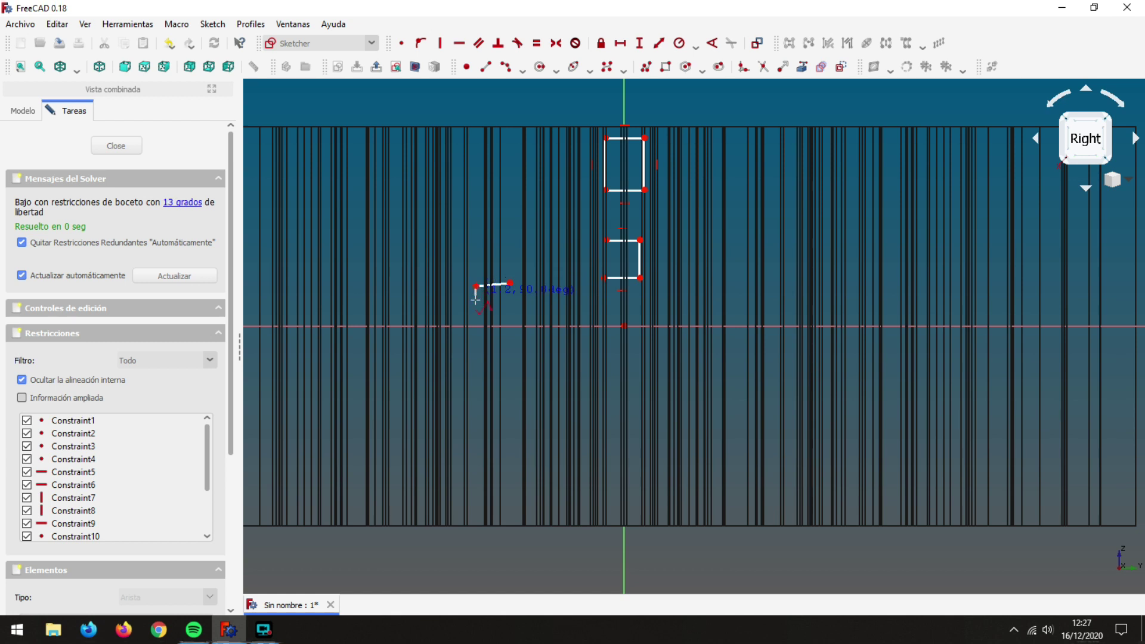
{"action": "left_click", "coordinate": [476, 312]}
{"action": "left_click", "coordinate": [511, 310]}
{"action": "key", "text": "Escape"}
{"action": "key", "text": "Escape"}
{"action": "scroll", "coordinate": [561, 283], "scroll_direction": "up", "scroll_amount": 2}
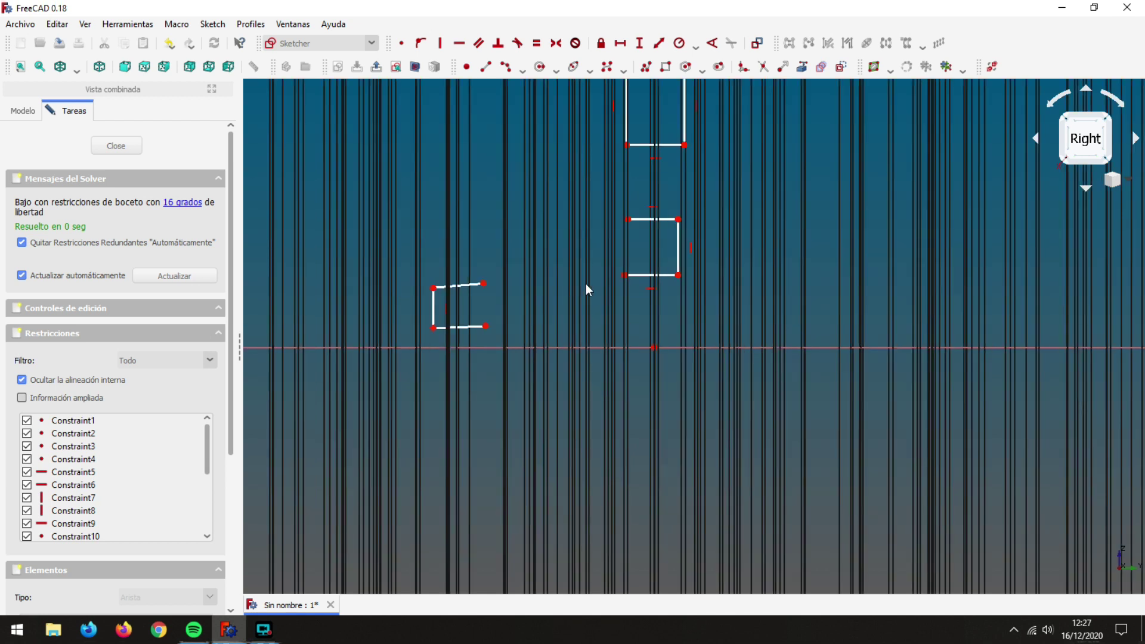
Set the top block's top-right corner 25 mm above the origin.
{"action": "left_click", "coordinate": [640, 43]}
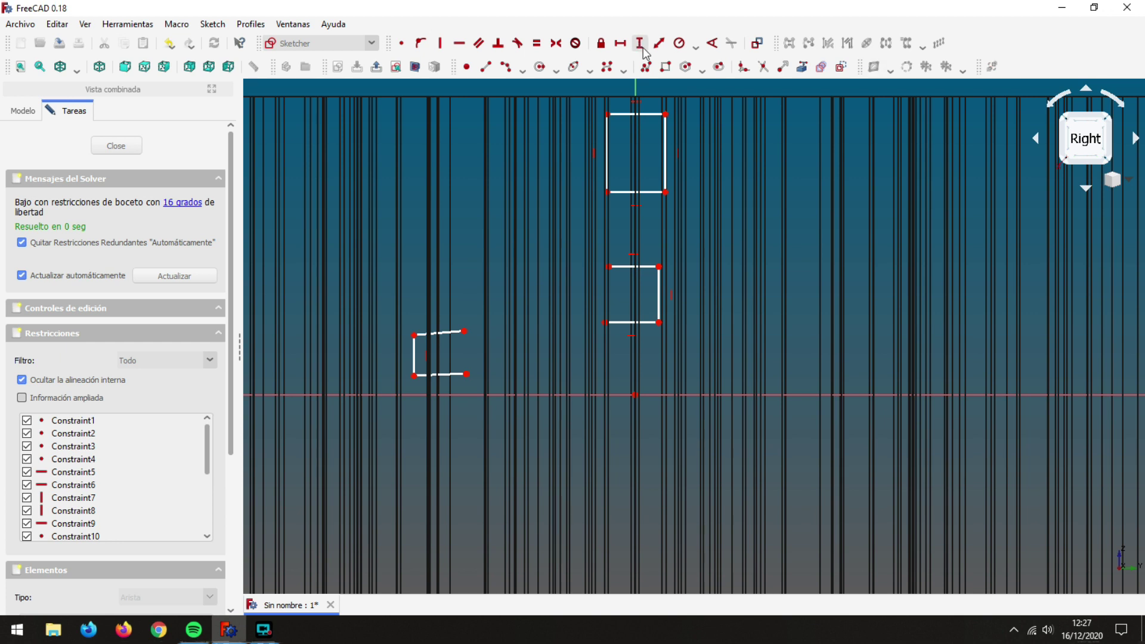
{"action": "left_click", "coordinate": [666, 113]}
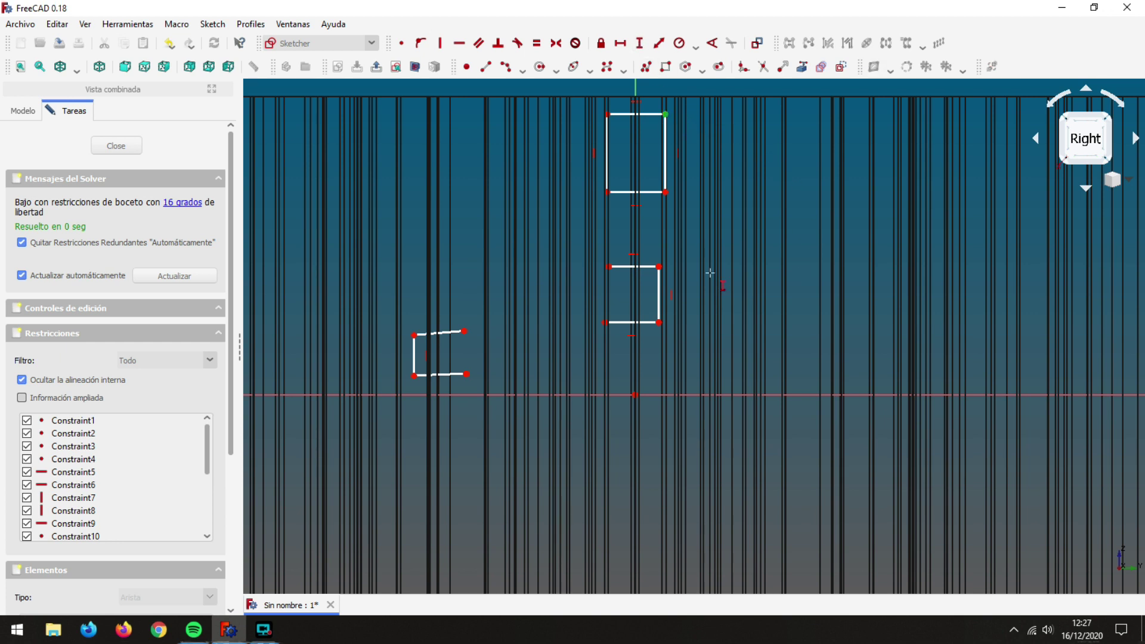
{"action": "left_click", "coordinate": [635, 395]}
{"action": "type", "text": "25mm"}
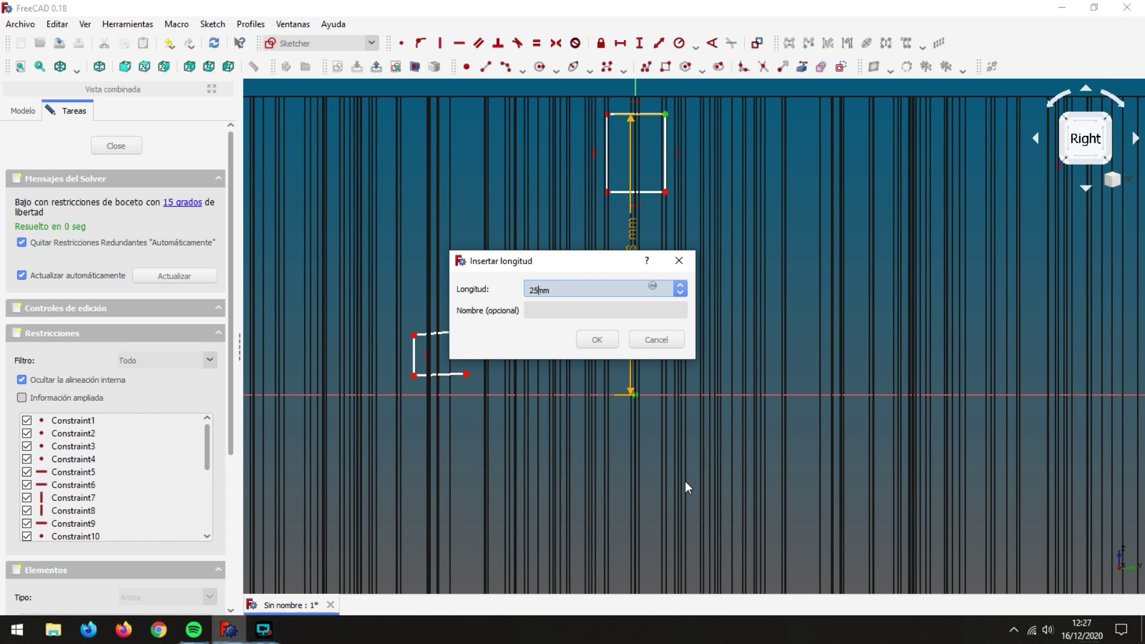
{"action": "key", "text": "Return"}
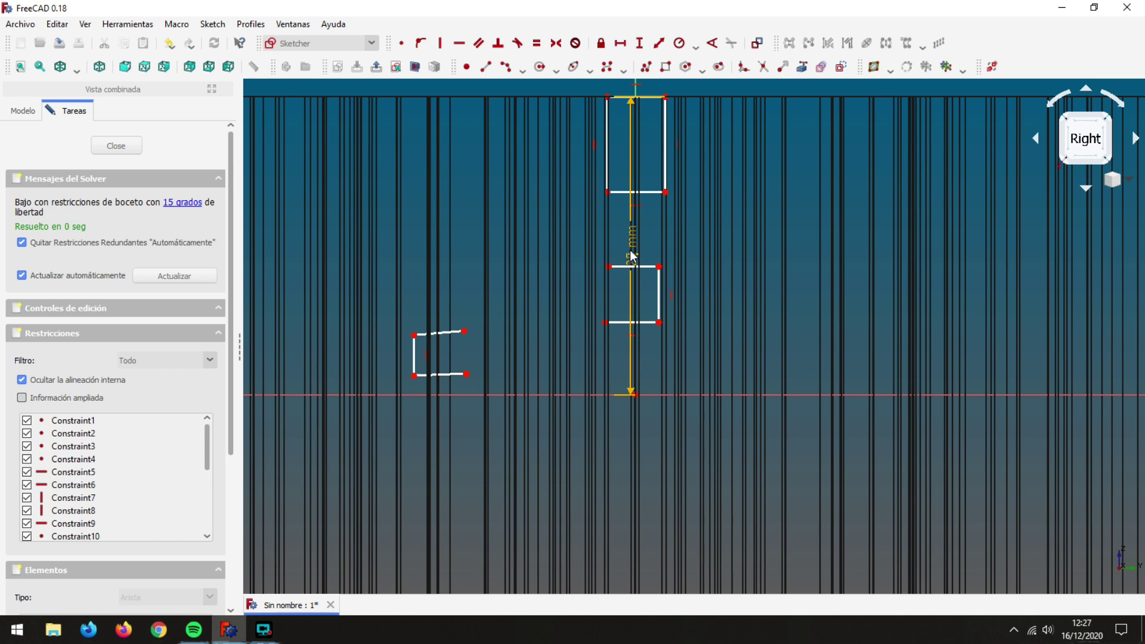
{"action": "left_click_drag", "start_coordinate": [635, 249], "coordinate": [798, 245]}
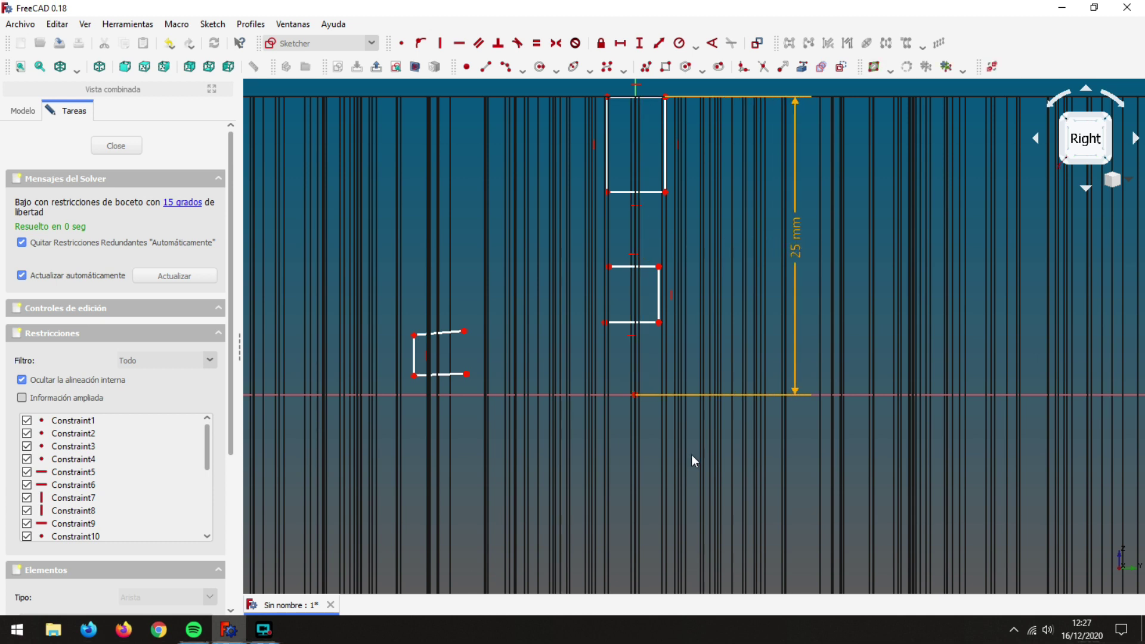
Make the top block's right edge 8 mm tall.
{"action": "left_click", "coordinate": [639, 43]}
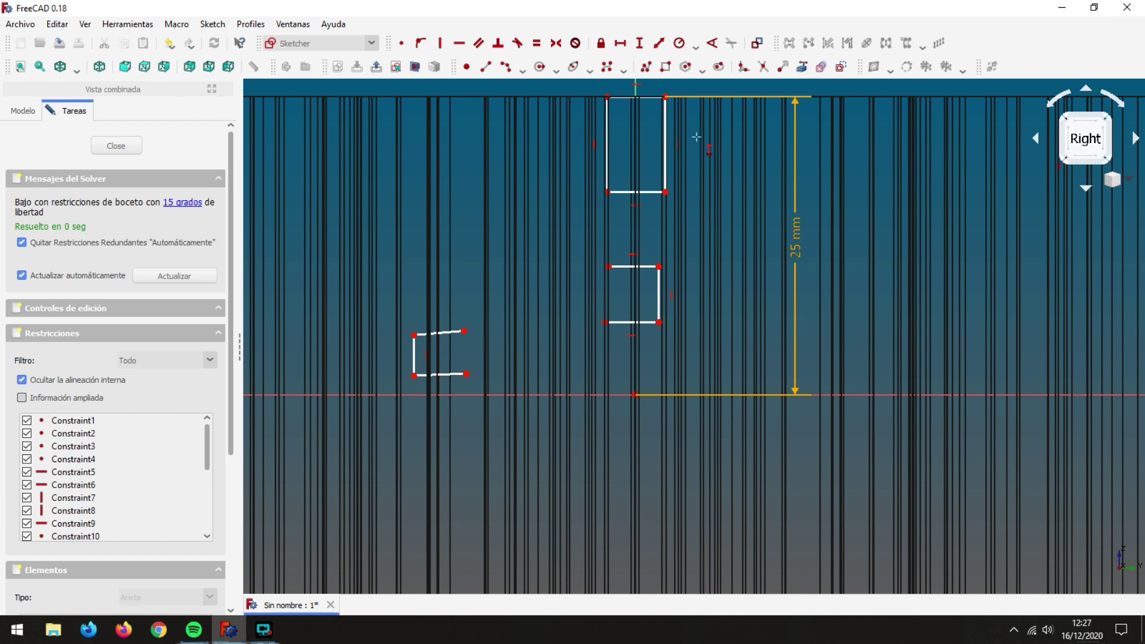
{"action": "left_click", "coordinate": [665, 148]}
{"action": "type", "text": "8mm"}
{"action": "key", "text": "Return"}
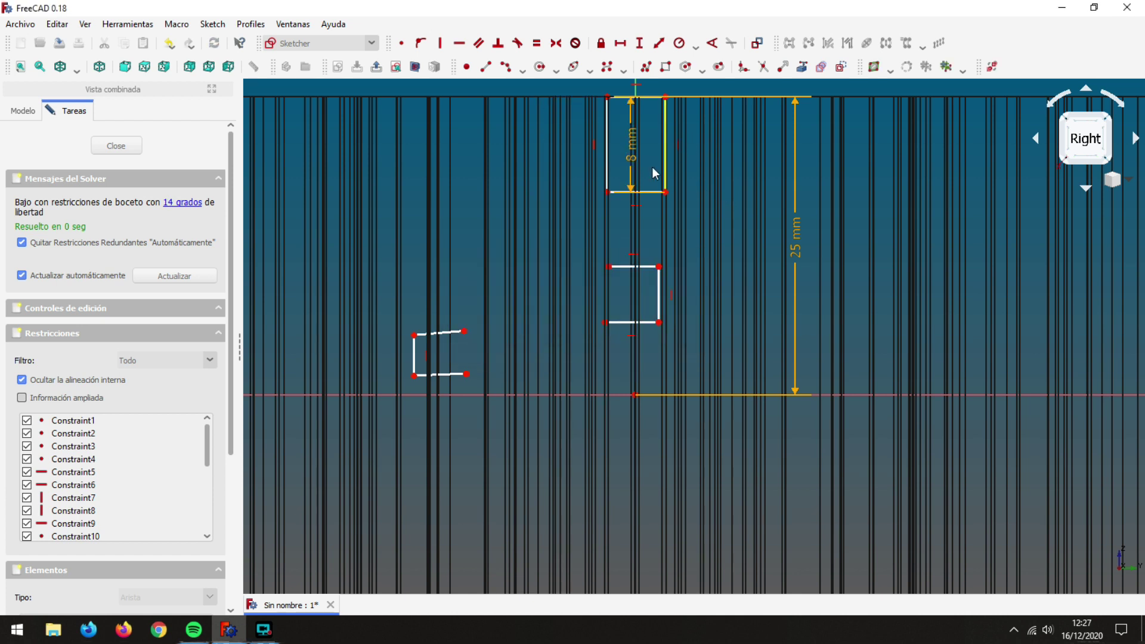
{"action": "left_click_drag", "start_coordinate": [632, 152], "coordinate": [719, 163]}
{"action": "middle_click_drag", "start_coordinate": [718, 239], "coordinate": [718, 318]}
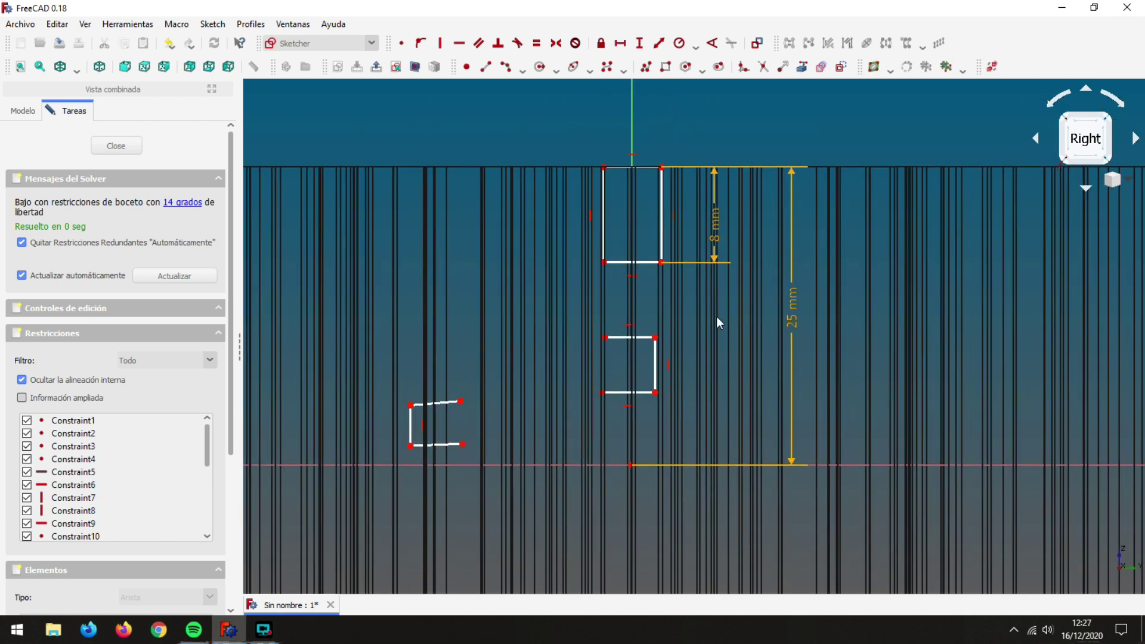
Centre the top block's corners on the vertical axis and make the block 4 mm wide.
{"action": "left_click", "coordinate": [602, 167]}
{"action": "left_click", "coordinate": [662, 168]}
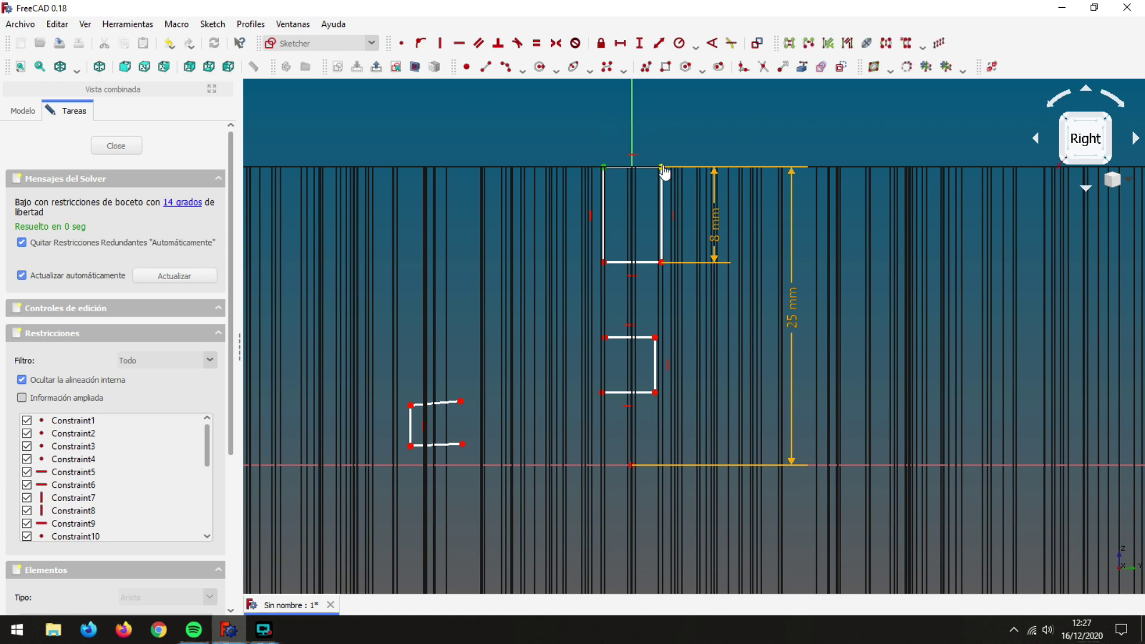
{"action": "left_click", "coordinate": [632, 114]}
{"action": "left_click", "coordinate": [555, 47]}
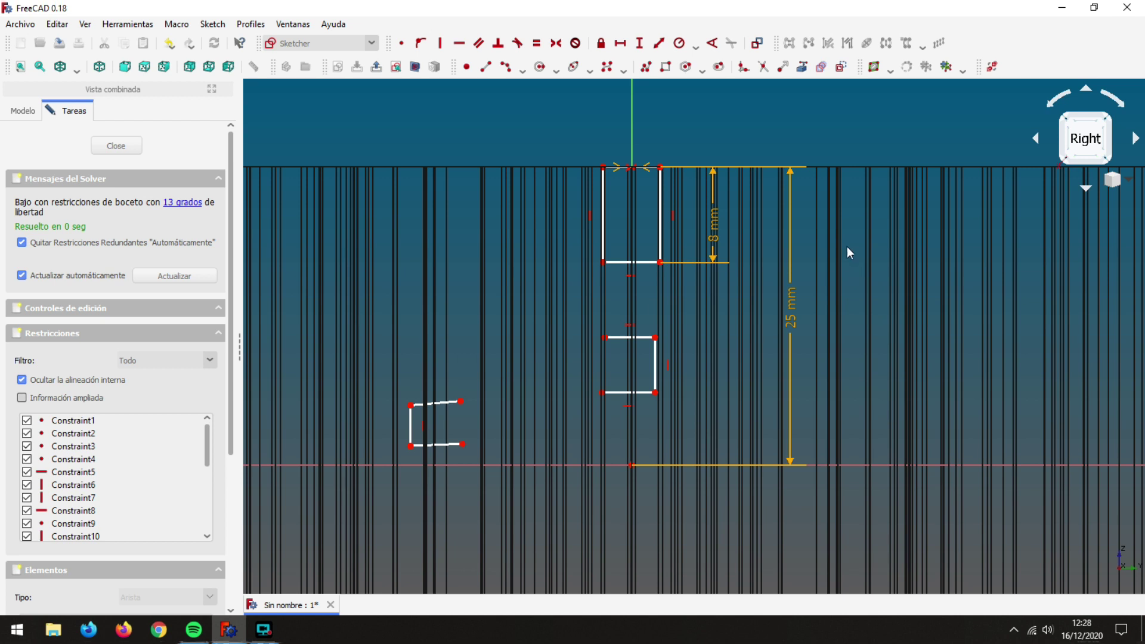
{"action": "left_click", "coordinate": [620, 43]}
{"action": "left_click", "coordinate": [623, 262]}
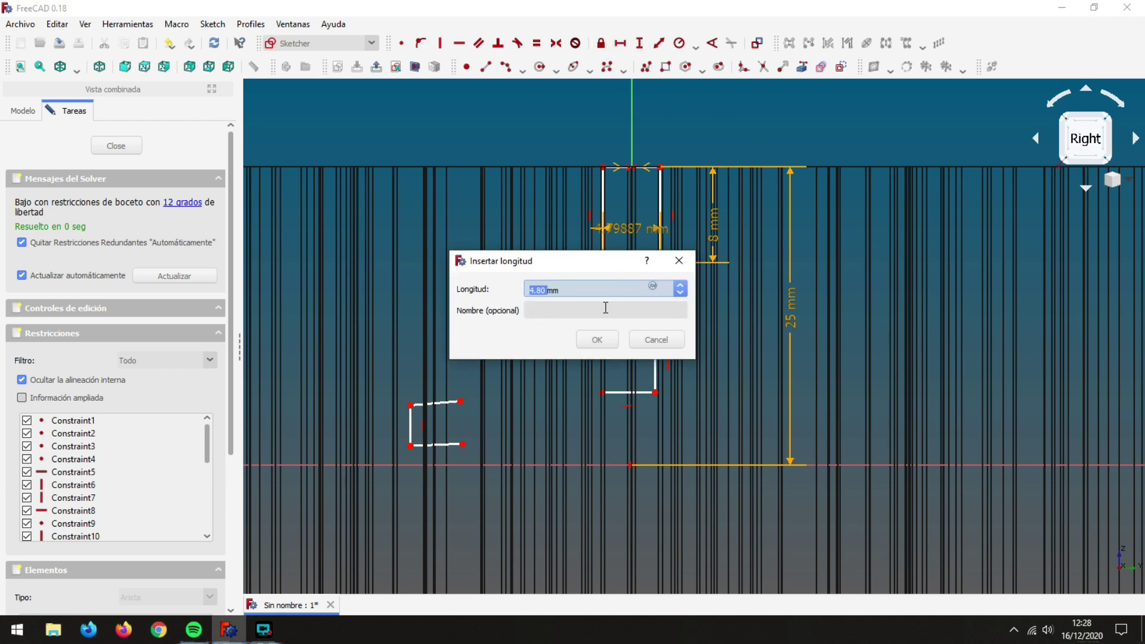
{"action": "type", "text": "4"}
{"action": "key", "text": "Return"}
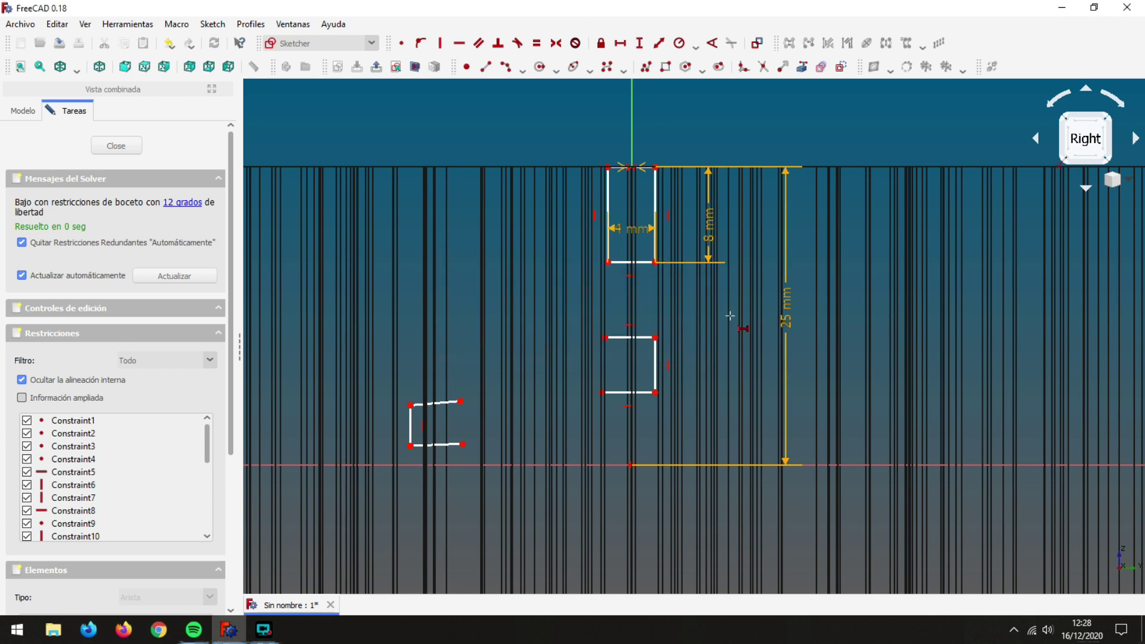
{"action": "key", "text": "Escape"}
Centre the middle block's top line on the axis and make its top and bottom lines equal.
{"action": "left_click", "coordinate": [604, 338]}
{"action": "left_click", "coordinate": [657, 333]}
{"action": "left_click", "coordinate": [632, 128]}
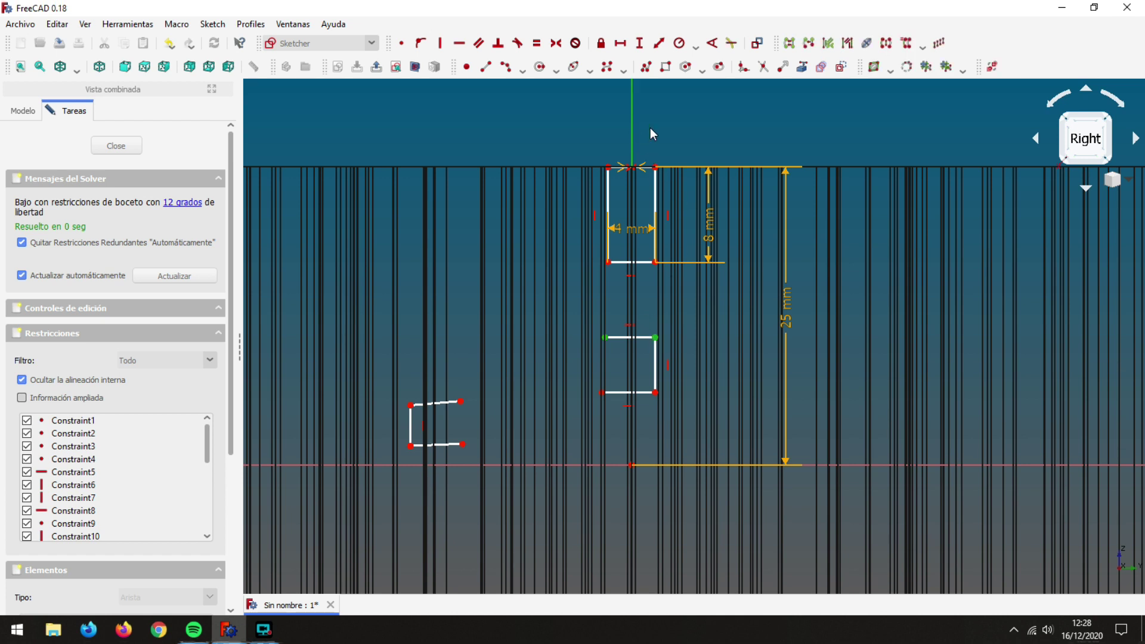
{"action": "left_click", "coordinate": [555, 41]}
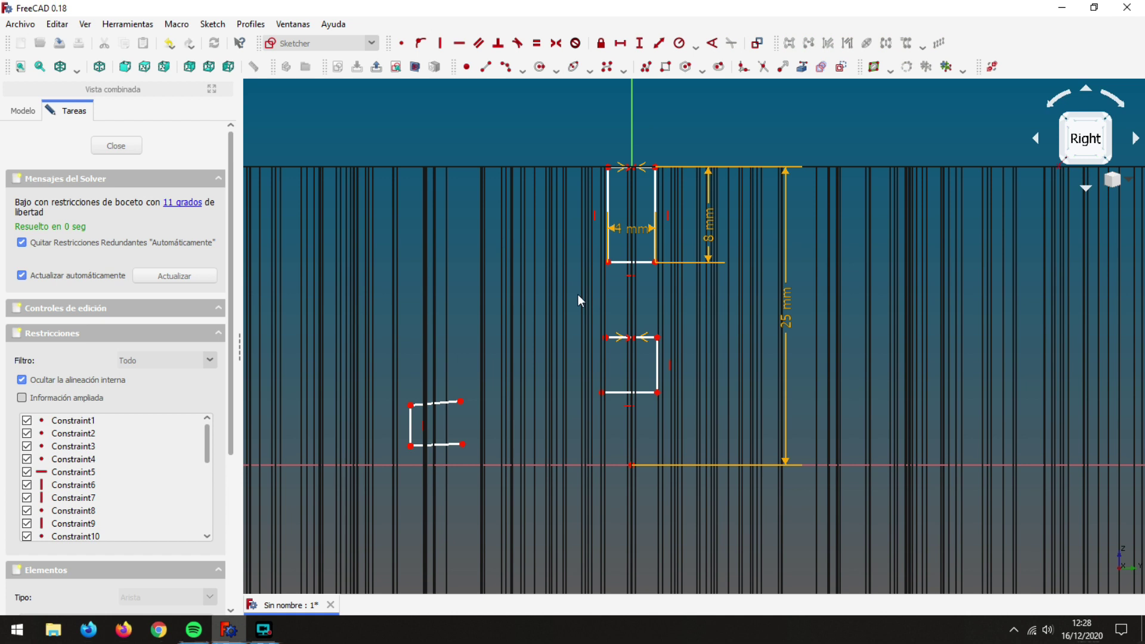
{"action": "left_click", "coordinate": [614, 337]}
{"action": "left_click", "coordinate": [620, 392]}
{"action": "left_click", "coordinate": [537, 43]}
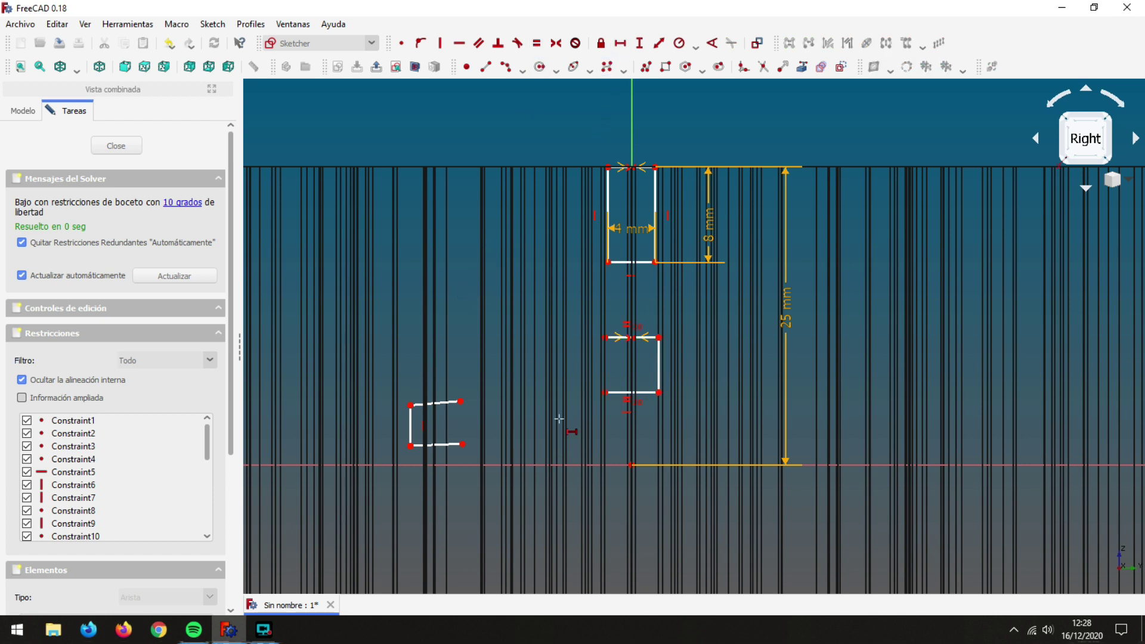
Dimension the middle step's bottom line 4 mm wide and its right side 4 mm tall.
{"action": "left_click", "coordinate": [621, 392]}
{"action": "key", "text": "shift+h"}
{"action": "type", "text": "4"}
{"action": "key", "text": "Return"}
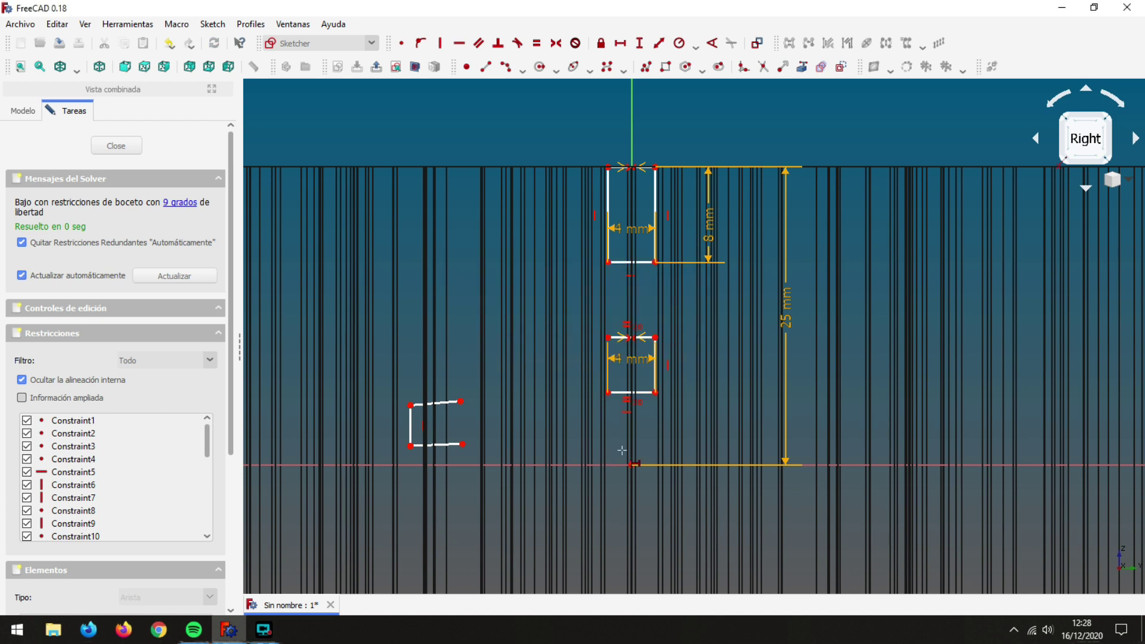
{"action": "key", "text": "Escape"}
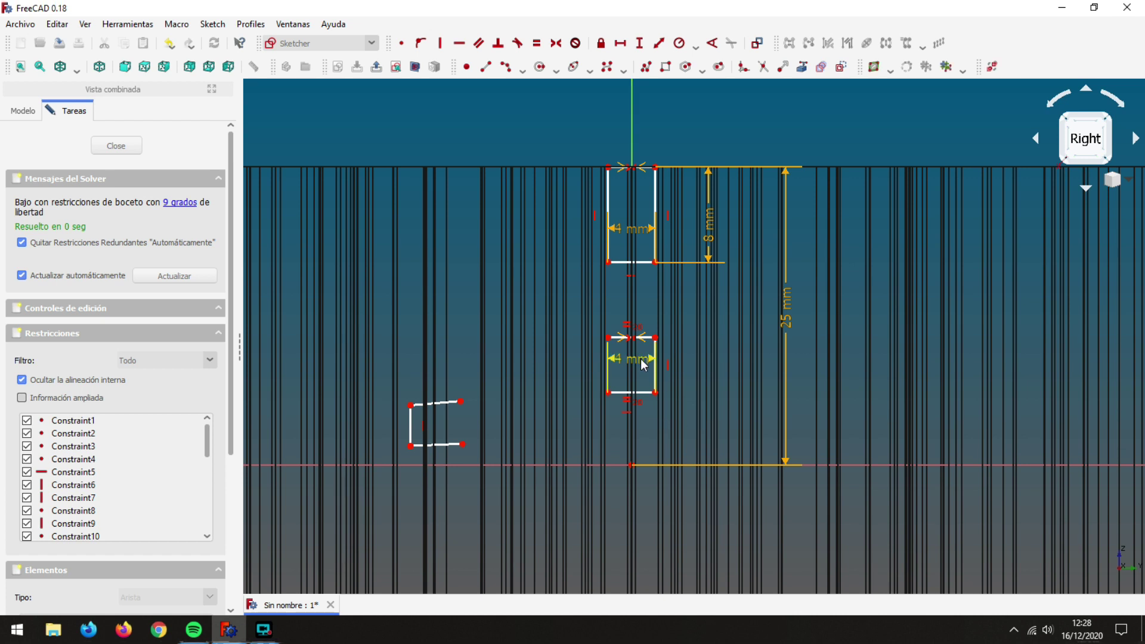
{"action": "mouse_move", "coordinate": [623, 358]}
{"action": "left_mouse_down"}
{"action": "mouse_move", "coordinate": [604, 425]}
{"action": "mouse_move", "coordinate": [582, 425]}
{"action": "left_mouse_up"}
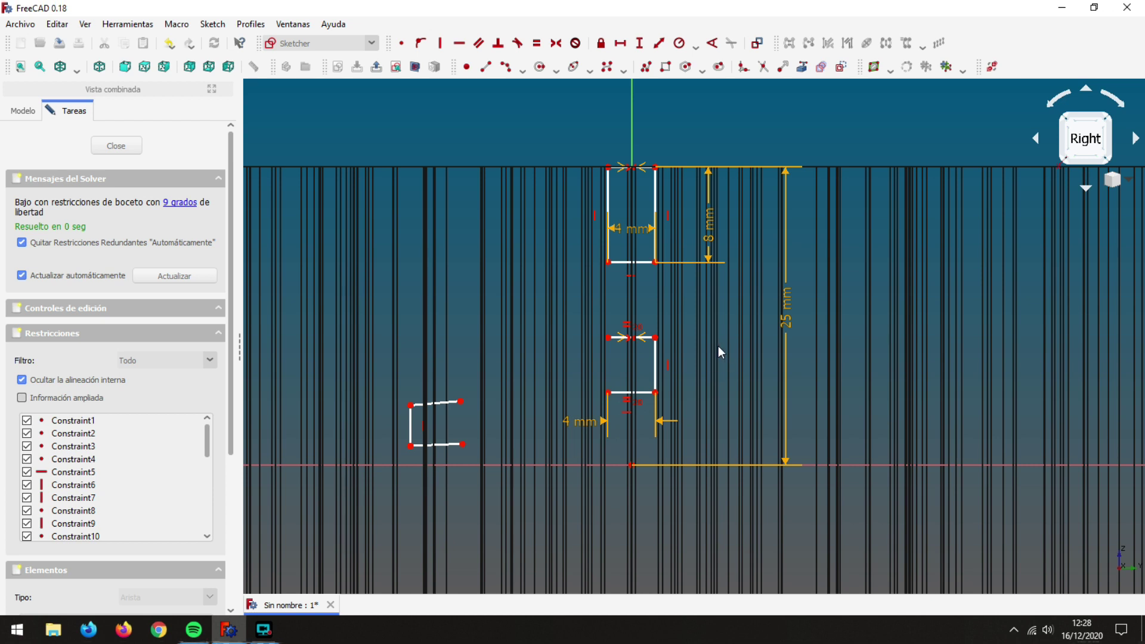
{"action": "left_click", "coordinate": [640, 43]}
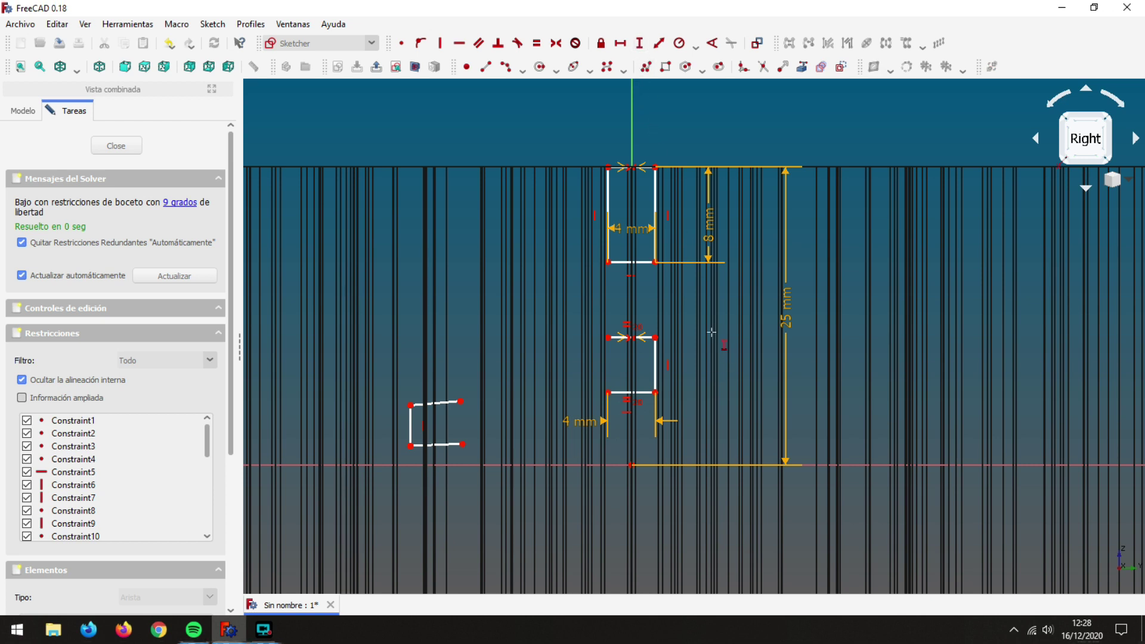
{"action": "left_click", "coordinate": [656, 365]}
{"action": "type", "text": "4mm"}
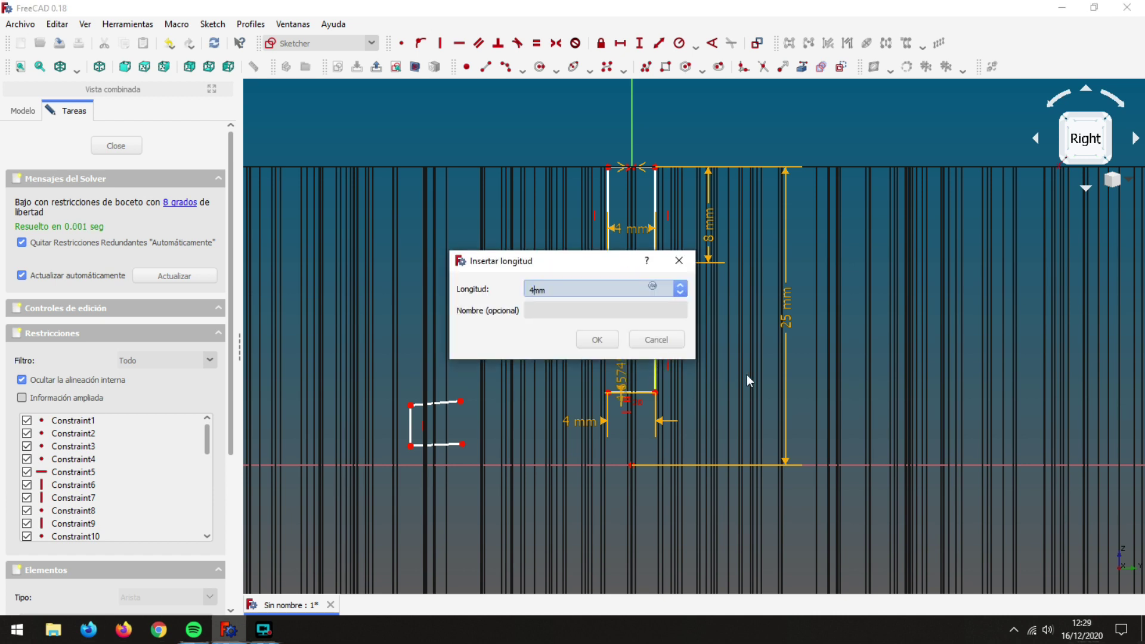
{"action": "key", "text": "Return"}
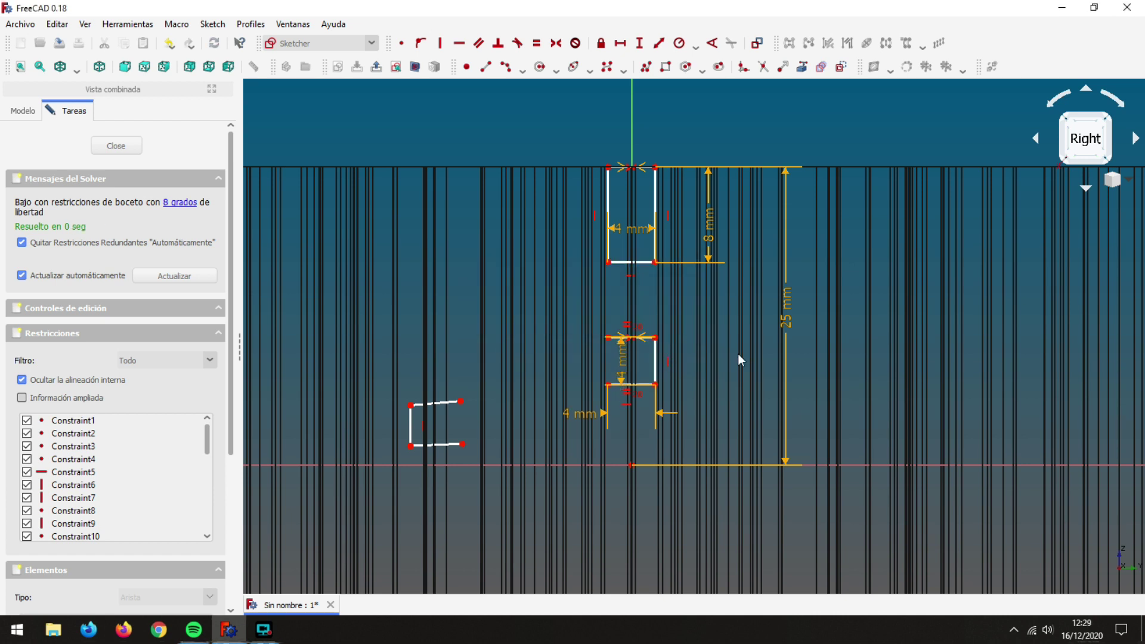
{"action": "left_click_drag", "start_coordinate": [620, 373], "coordinate": [555, 296]}
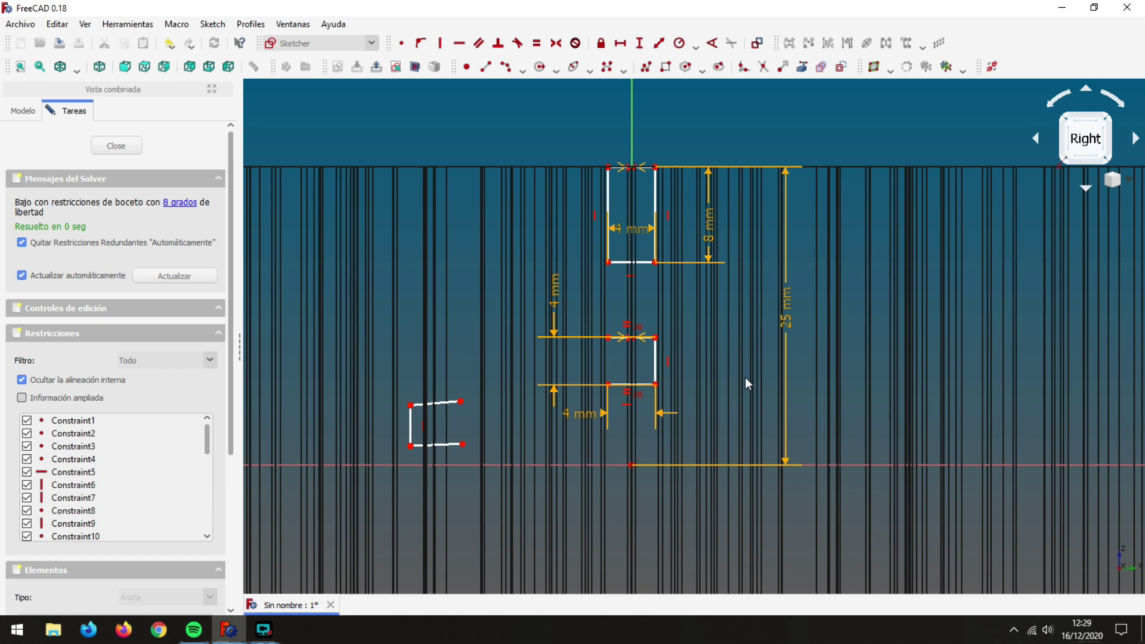
Fix the middle step 10 mm above the axis and make the small rectangle's top edge horizontal.
{"action": "left_click", "coordinate": [640, 43]}
{"action": "left_click", "coordinate": [656, 385]}
{"action": "left_click", "coordinate": [632, 466]}
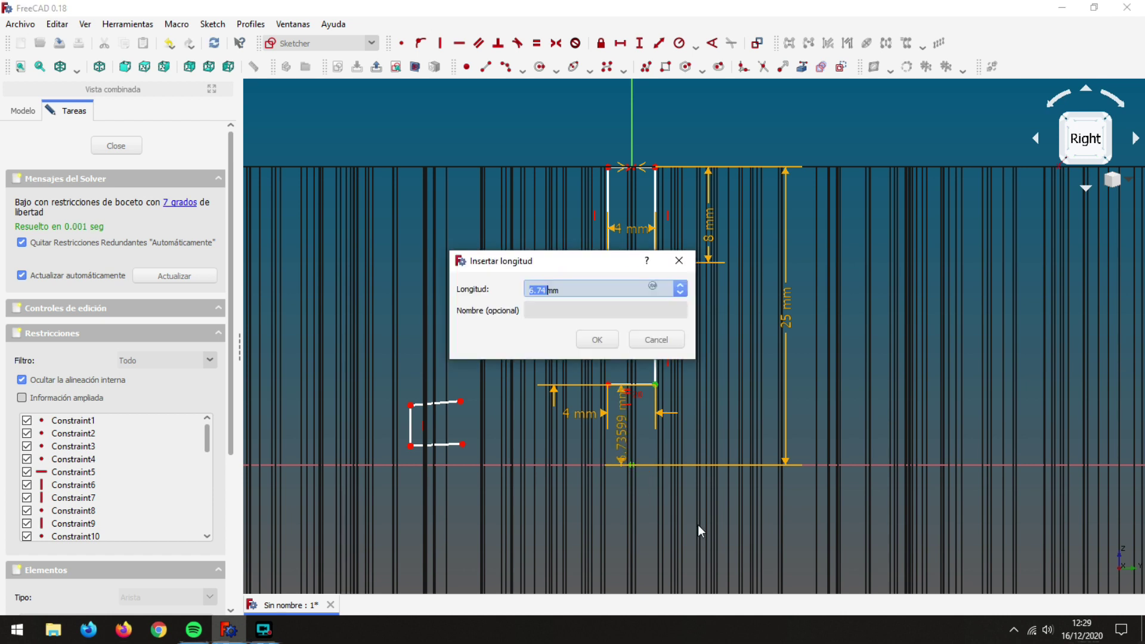
{"action": "type", "text": "10"}
{"action": "key", "text": "Return"}
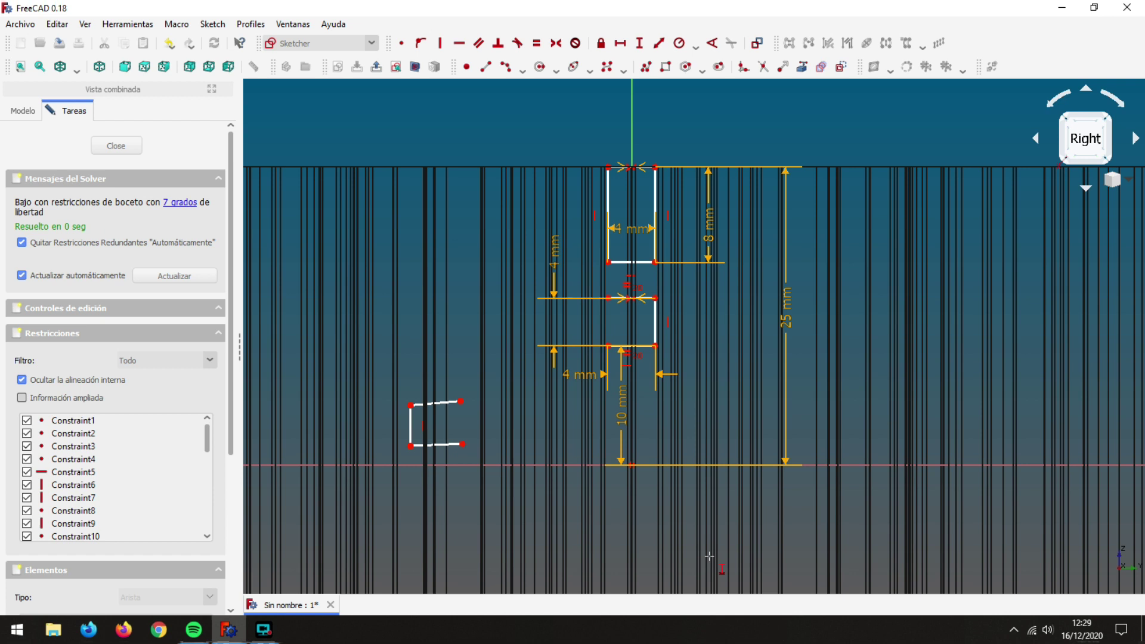
{"action": "key", "text": "Escape"}
{"action": "left_click_drag", "start_coordinate": [624, 402], "coordinate": [707, 413]}
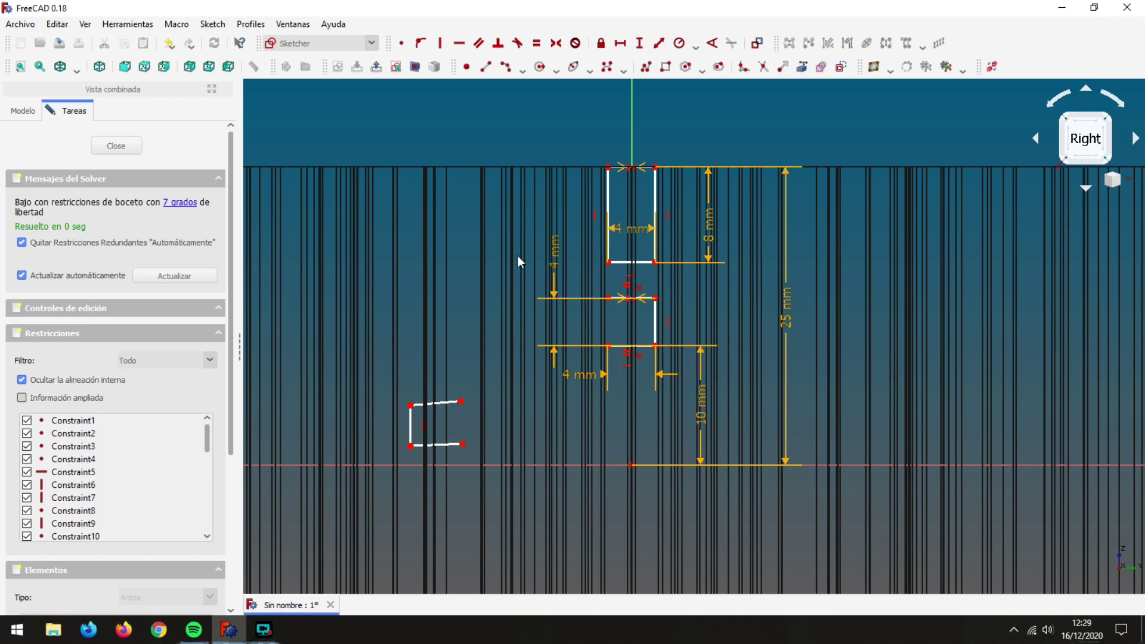
{"action": "left_click", "coordinate": [464, 45]}
{"action": "left_click", "coordinate": [439, 401]}
Make the small rectangle's bottom edge horizontal and equal in length to its top edge.
{"action": "left_click", "coordinate": [444, 445]}
{"action": "left_click", "coordinate": [536, 43]}
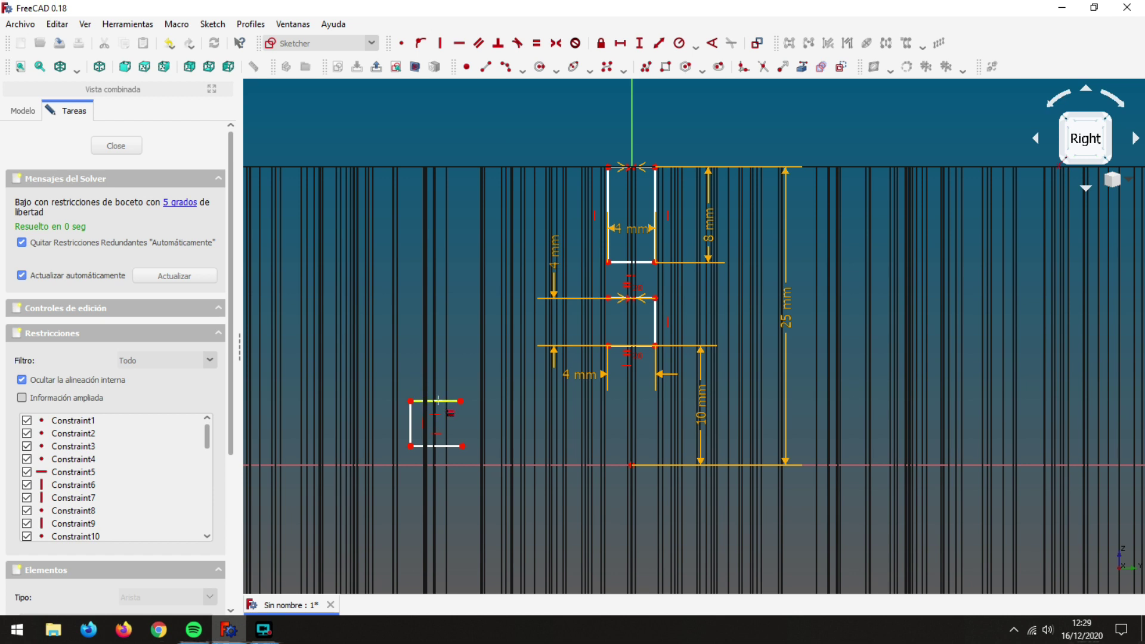
{"action": "left_click", "coordinate": [438, 401]}
{"action": "left_click", "coordinate": [440, 448]}
Dimension the small rectangle's top edge and left side both as 4 mm.
{"action": "left_click", "coordinate": [621, 46]}
{"action": "left_click", "coordinate": [441, 402]}
{"action": "type", "text": "4mm"}
{"action": "key", "text": "Return"}
{"action": "left_click", "coordinate": [484, 334]}
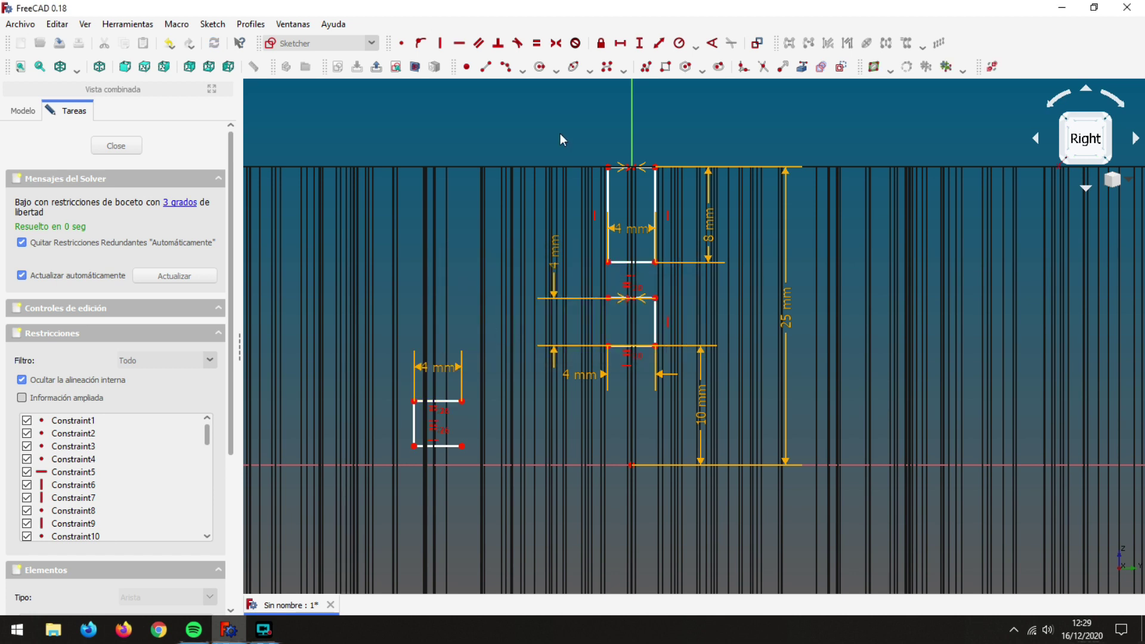
{"action": "left_click", "coordinate": [639, 45]}
{"action": "left_click", "coordinate": [414, 429]}
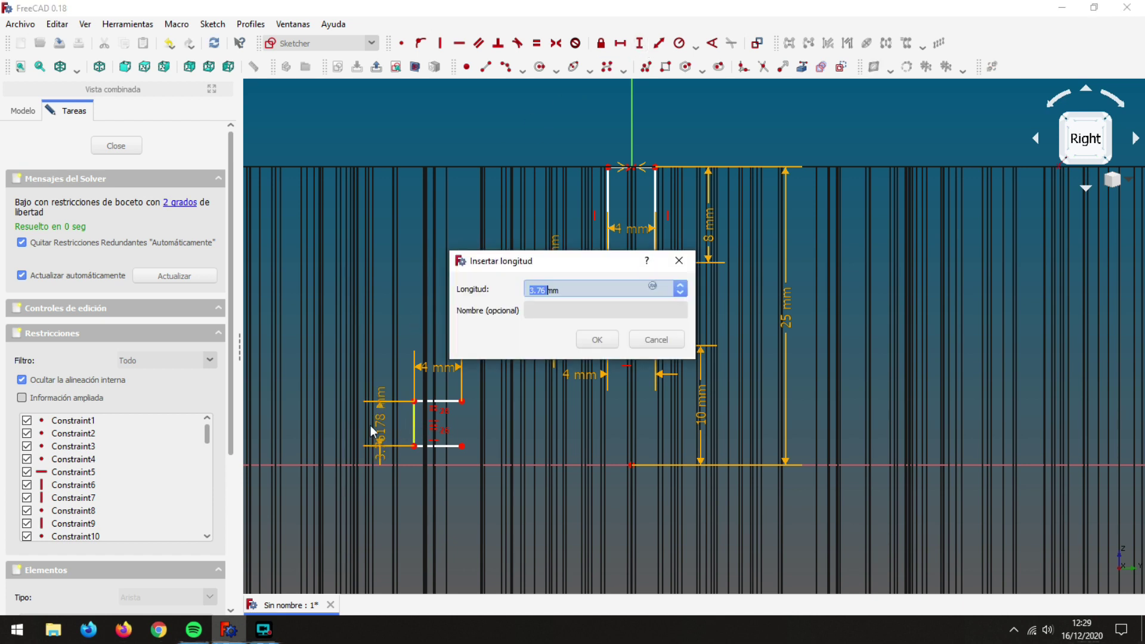
{"action": "type", "text": "4"}
{"action": "key", "text": "Return"}
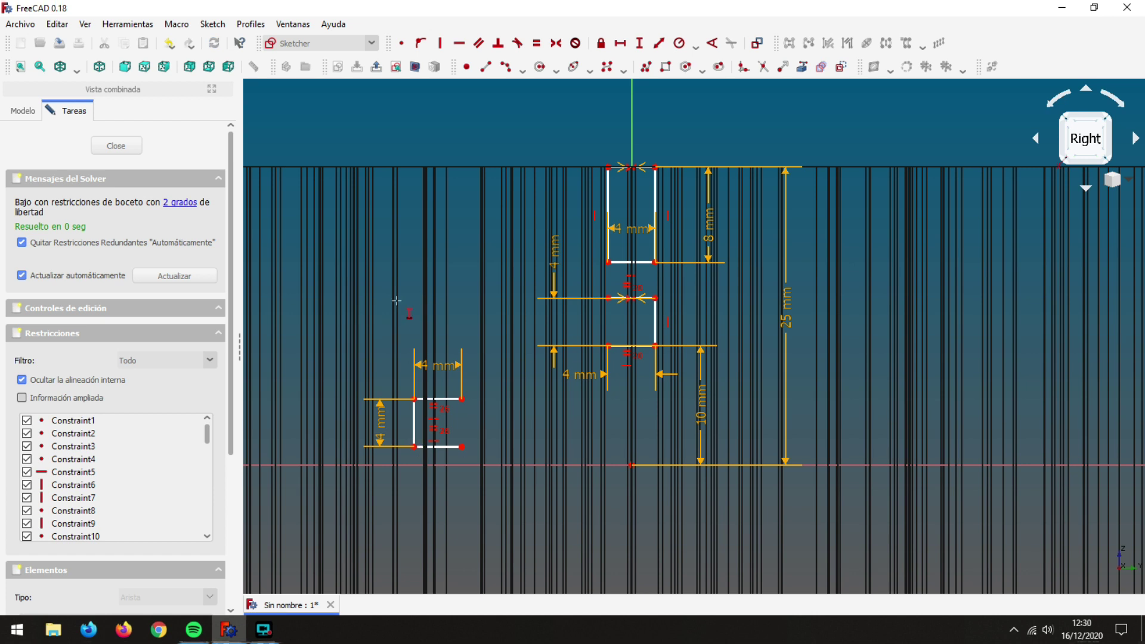
Place the small square's bottom-left corner 1 mm above the origin.
{"action": "left_click", "coordinate": [418, 450]}
{"action": "left_click", "coordinate": [632, 465]}
{"action": "type", "text": "1mm"}
{"action": "key", "text": "Return"}
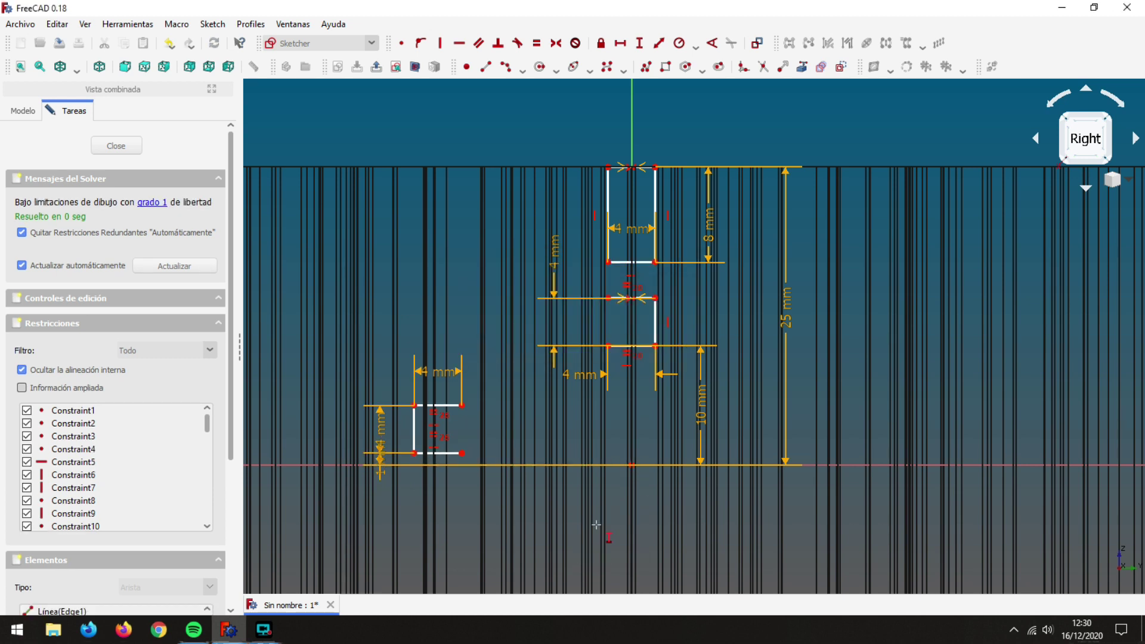
{"action": "key", "text": "Escape"}
{"action": "mouse_move", "coordinate": [378, 477]}
{"action": "left_mouse_down"}
{"action": "mouse_move", "coordinate": [365, 522]}
{"action": "mouse_move", "coordinate": [345, 514]}
{"action": "left_mouse_up"}
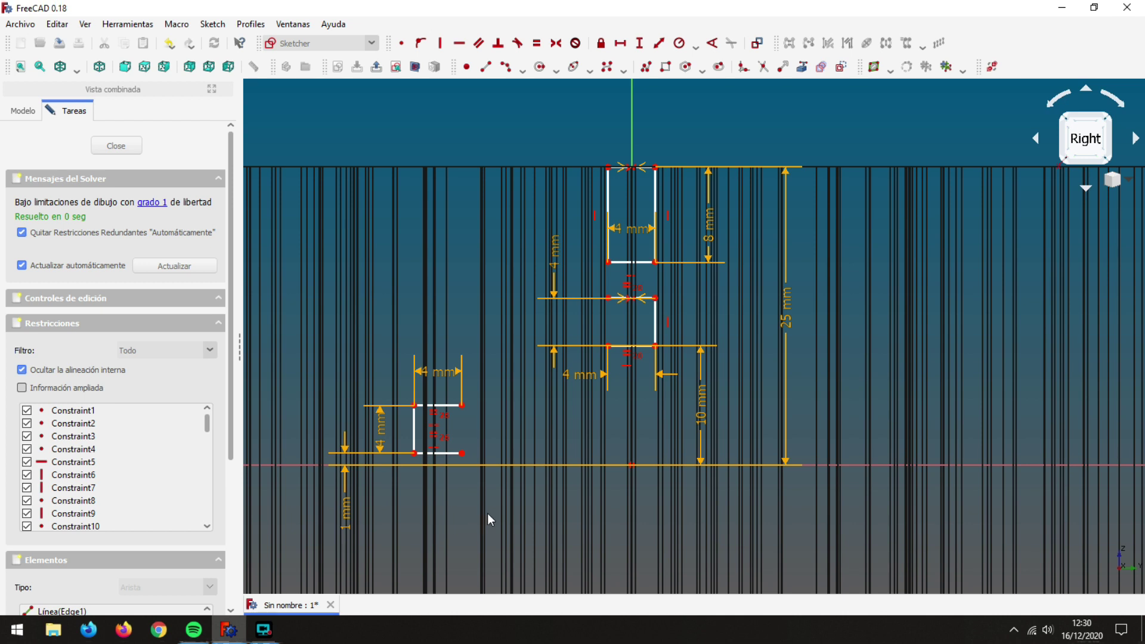
Set a 10 mm horizontal spacing between the square and the middle step's corner.
{"action": "left_click", "coordinate": [621, 43]}
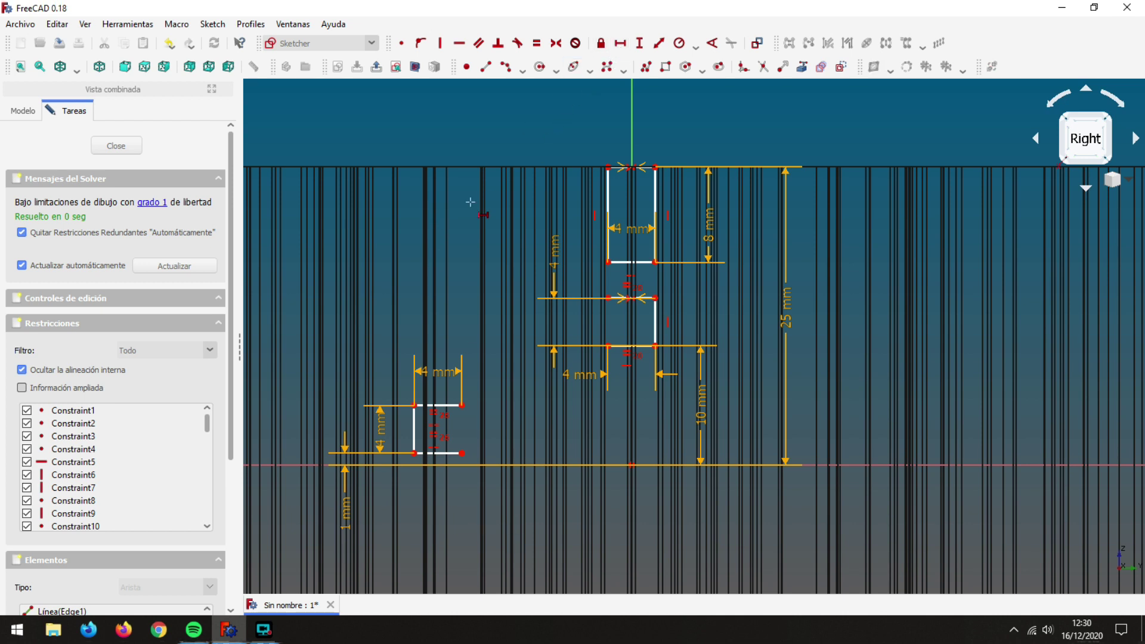
{"action": "left_click", "coordinate": [461, 406]}
{"action": "left_click", "coordinate": [608, 346]}
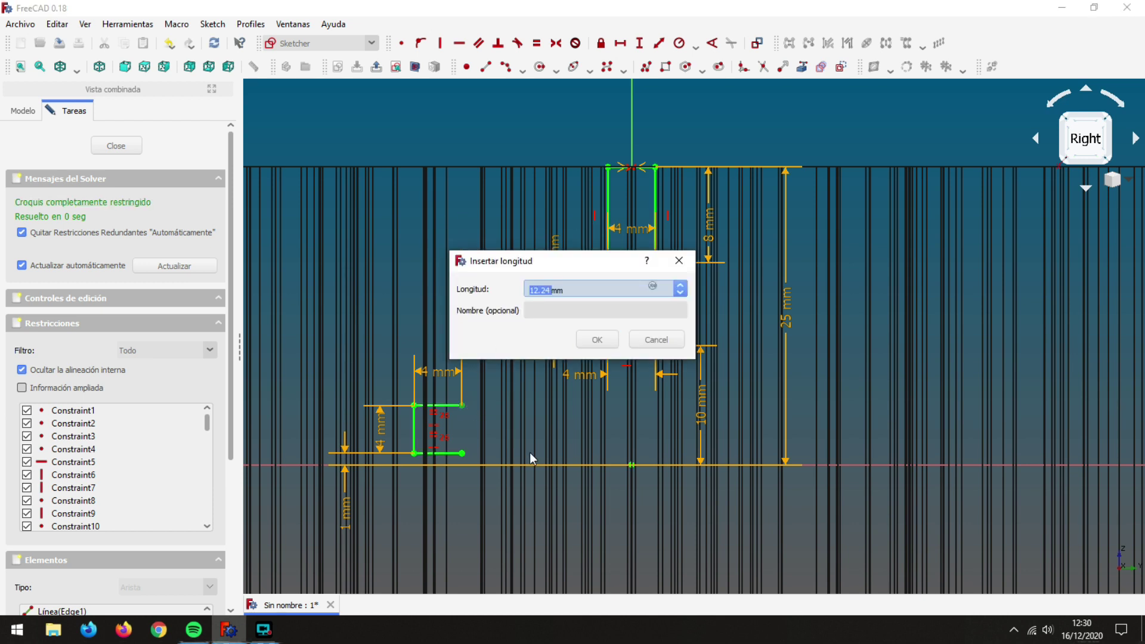
{"action": "type", "text": "10"}
{"action": "key", "text": "Return"}
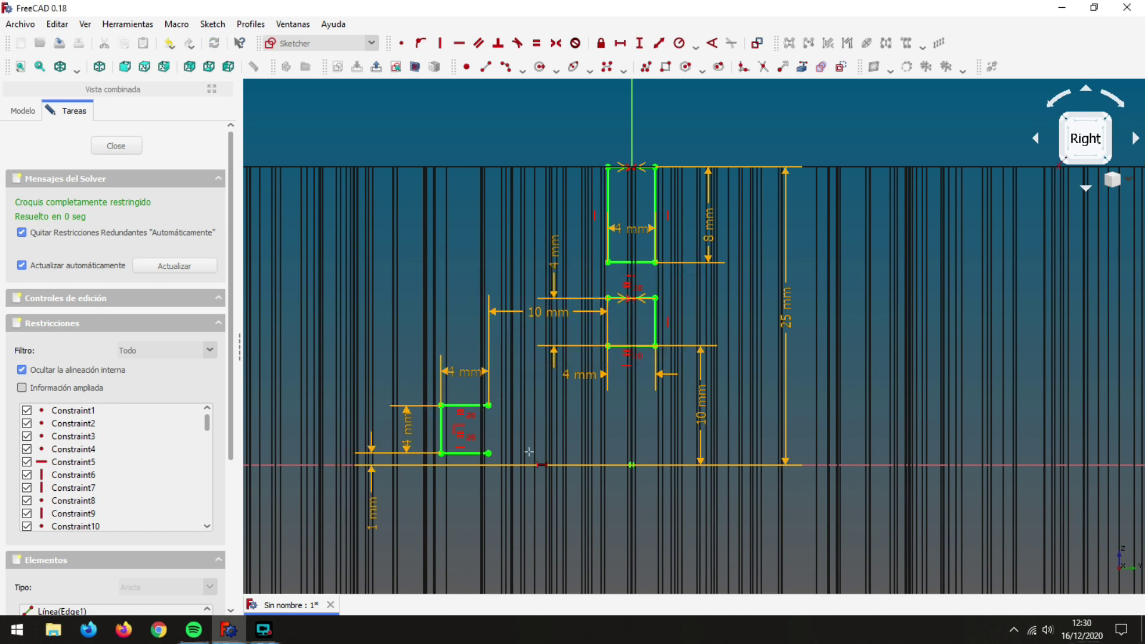
Draw two slanted lines joining the square's corners to the middle step's corners.
{"action": "right_click", "coordinate": [541, 494]}
{"action": "left_click", "coordinate": [485, 67]}
{"action": "left_click", "coordinate": [488, 453]}
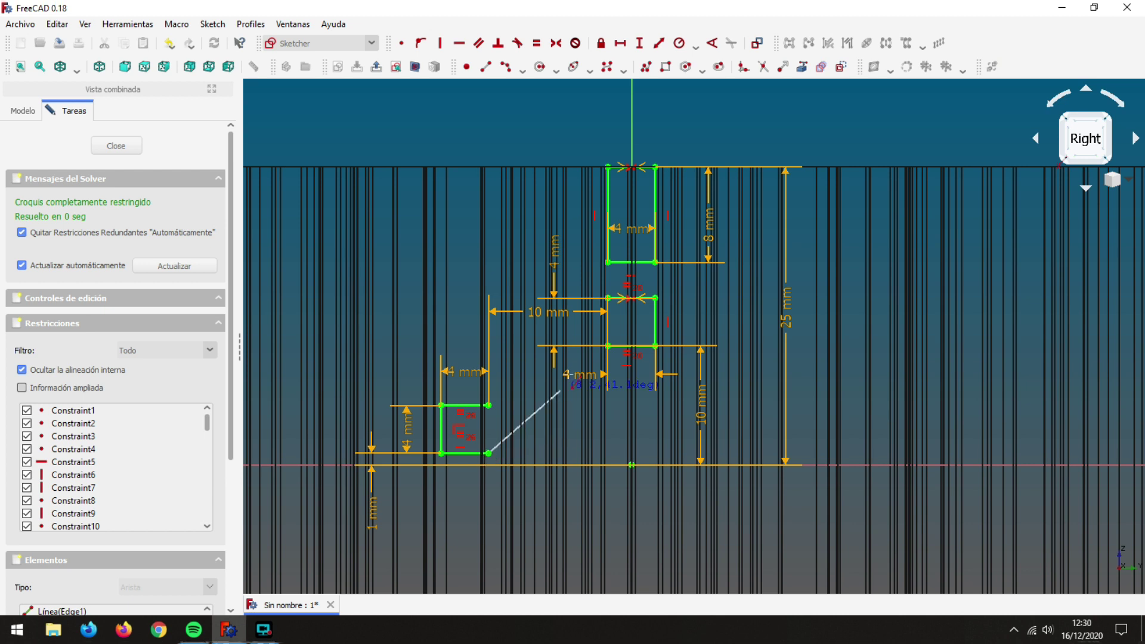
{"action": "left_click", "coordinate": [608, 347]}
{"action": "left_click", "coordinate": [488, 406]}
{"action": "left_click", "coordinate": [608, 298]}
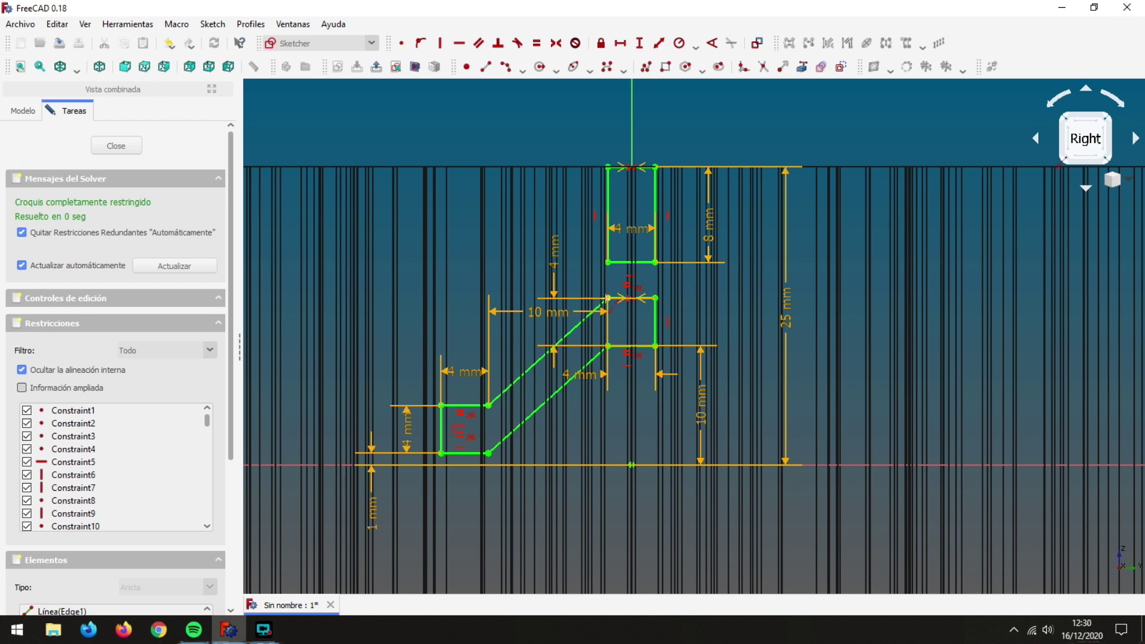
{"action": "key", "text": "Escape"}
Mirror the whole profile symmetrically about the horizontal axis and close the sketch.
{"action": "left_click_drag", "start_coordinate": [398, 137], "coordinate": [755, 467]}
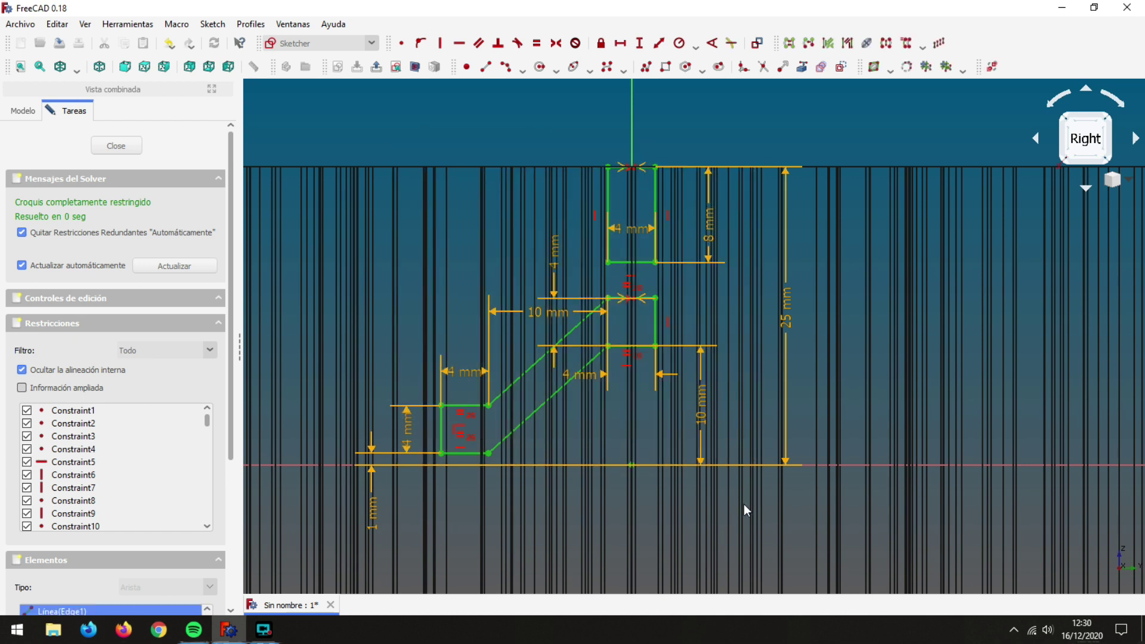
{"action": "left_click", "coordinate": [922, 467]}
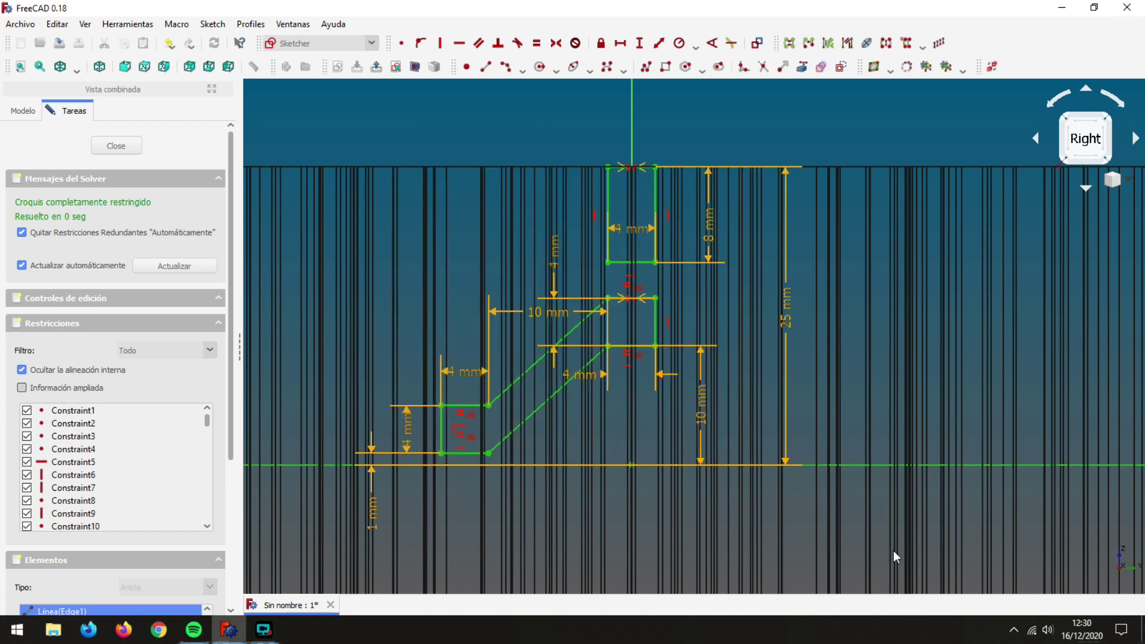
{"action": "left_click", "coordinate": [887, 43]}
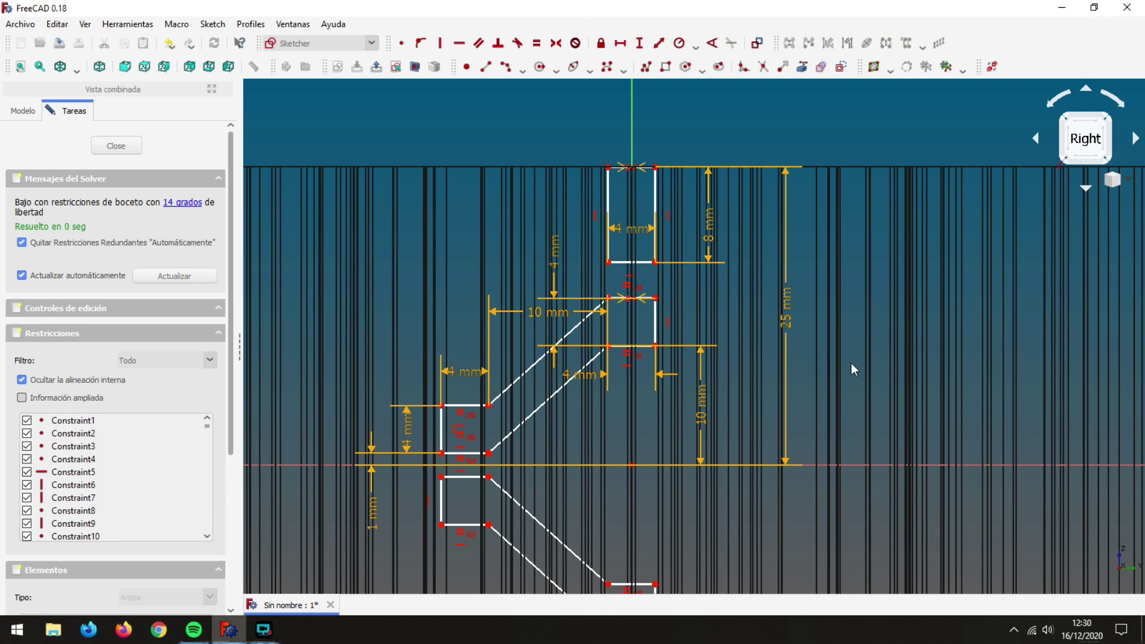
{"action": "scroll", "coordinate": [851, 363], "scroll_direction": "down", "scroll_amount": 1}
{"action": "scroll", "coordinate": [851, 363], "scroll_direction": "down", "scroll_amount": 1}
{"action": "scroll", "coordinate": [841, 247], "scroll_direction": "down", "scroll_amount": 1}
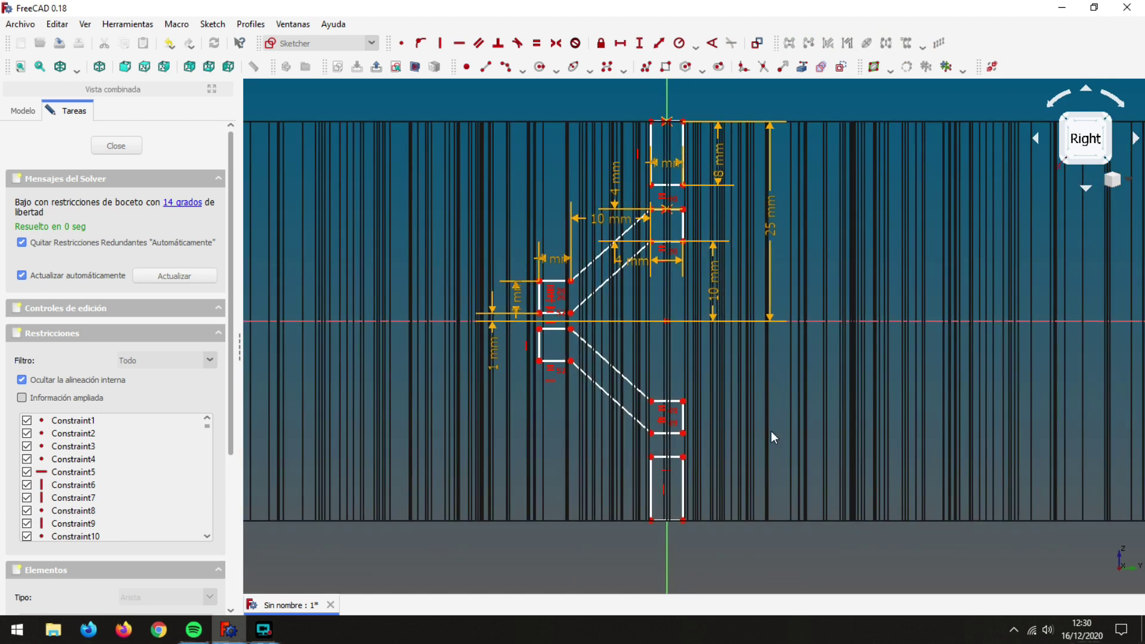
{"action": "left_click", "coordinate": [121, 146]}
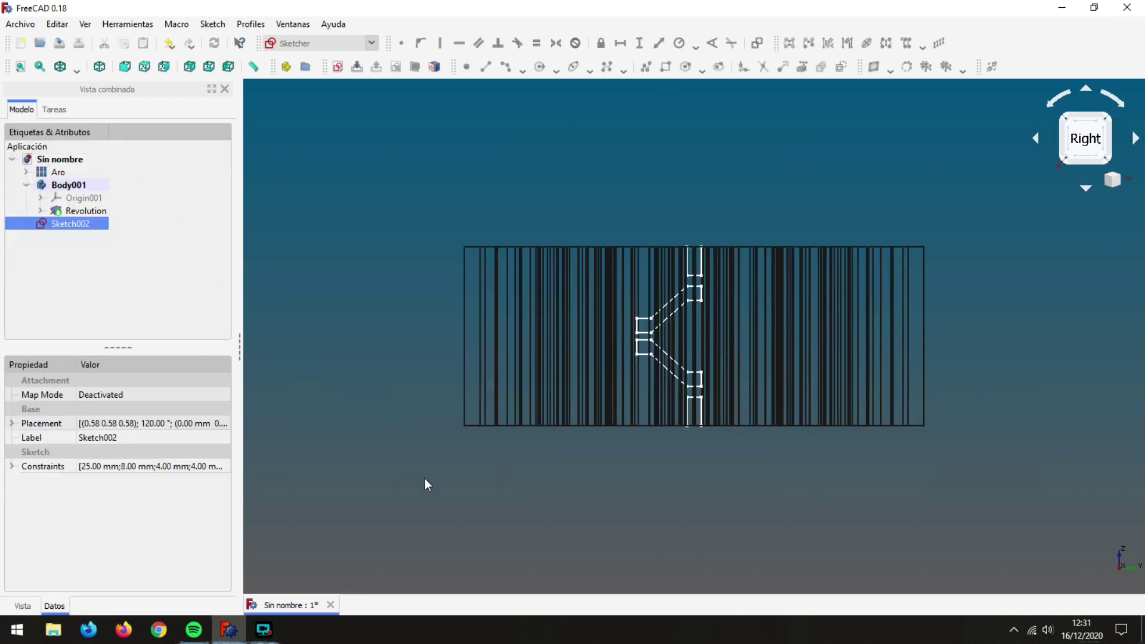
Set the draw style to Sombreado and switch to the Part workbench.
{"action": "left_click", "coordinate": [77, 68]}
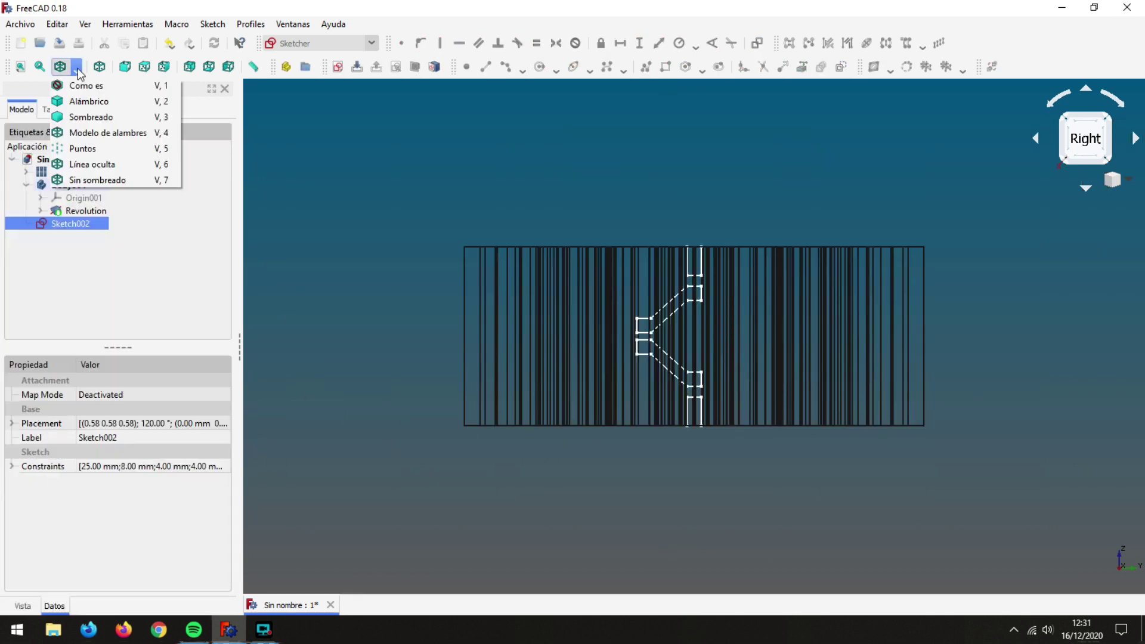
{"action": "left_click", "coordinate": [90, 117]}
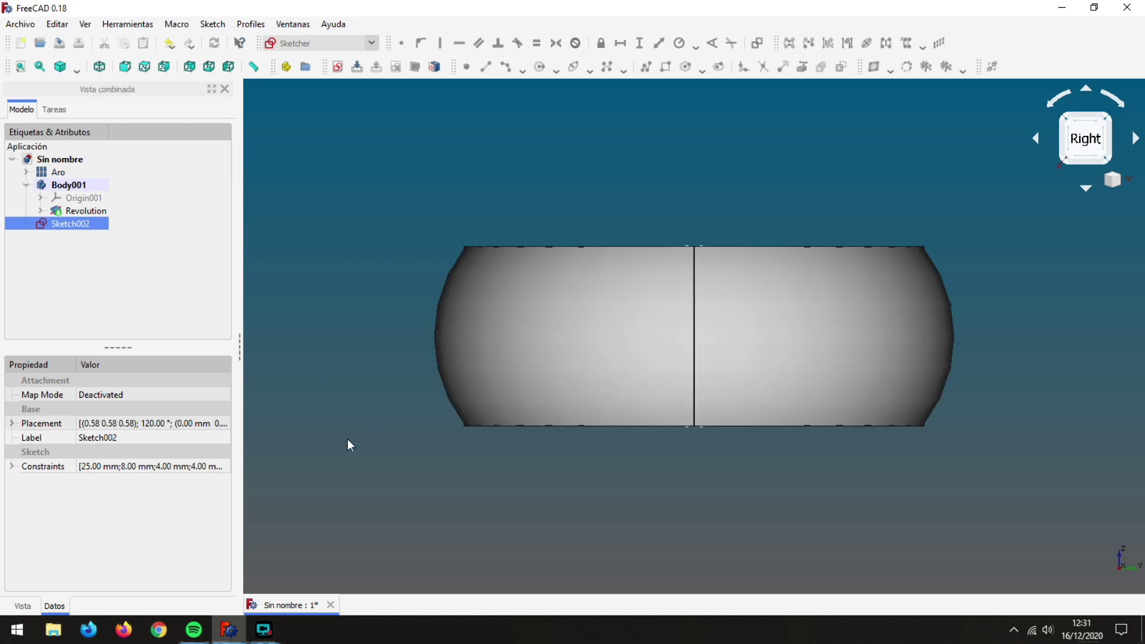
{"action": "mouse_move", "coordinate": [429, 570]}
{"action": "middle_mouse_down"}
{"action": "mouse_move", "coordinate": [450, 386]}
{"action": "mouse_move", "coordinate": [358, 417]}
{"action": "mouse_move", "coordinate": [345, 402]}
{"action": "middle_mouse_up"}
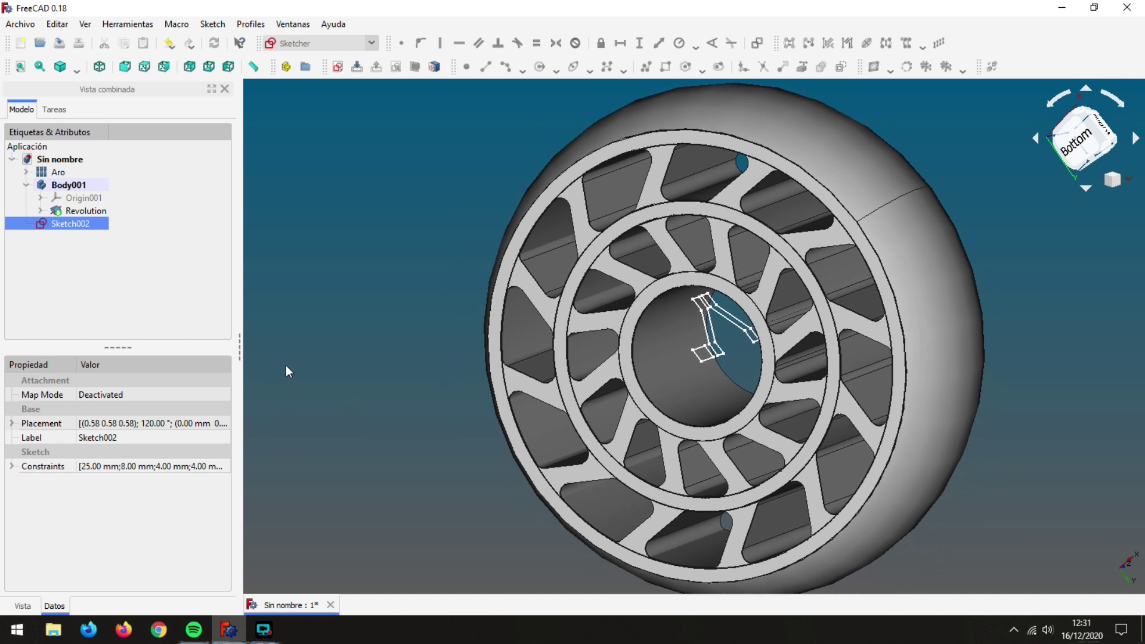
{"action": "left_click", "coordinate": [371, 43]}
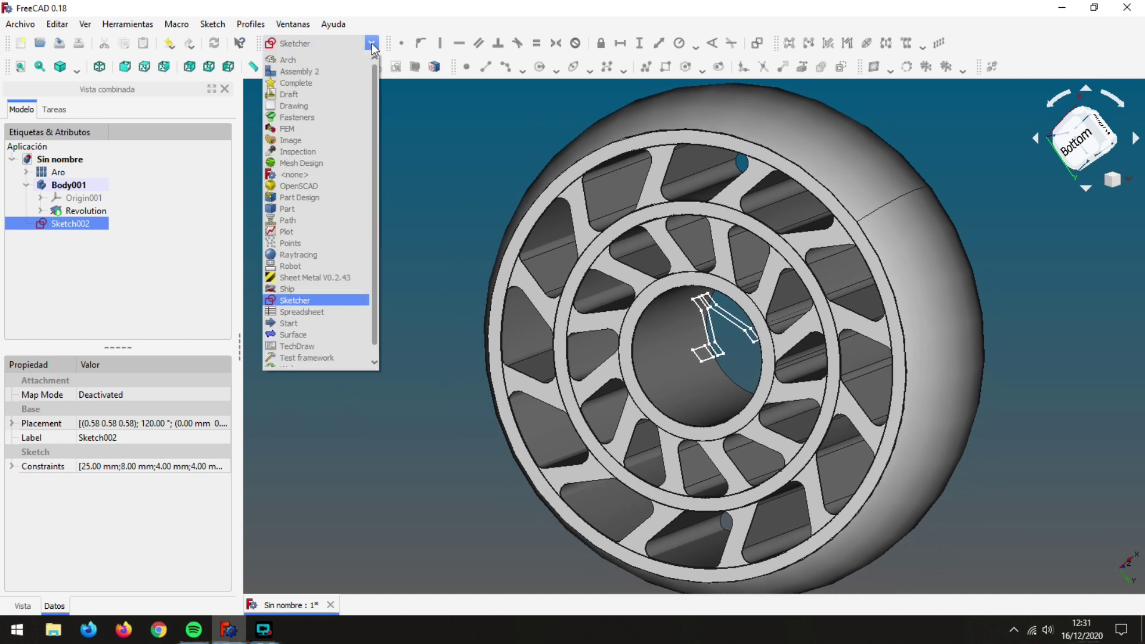
{"action": "left_click", "coordinate": [289, 210]}
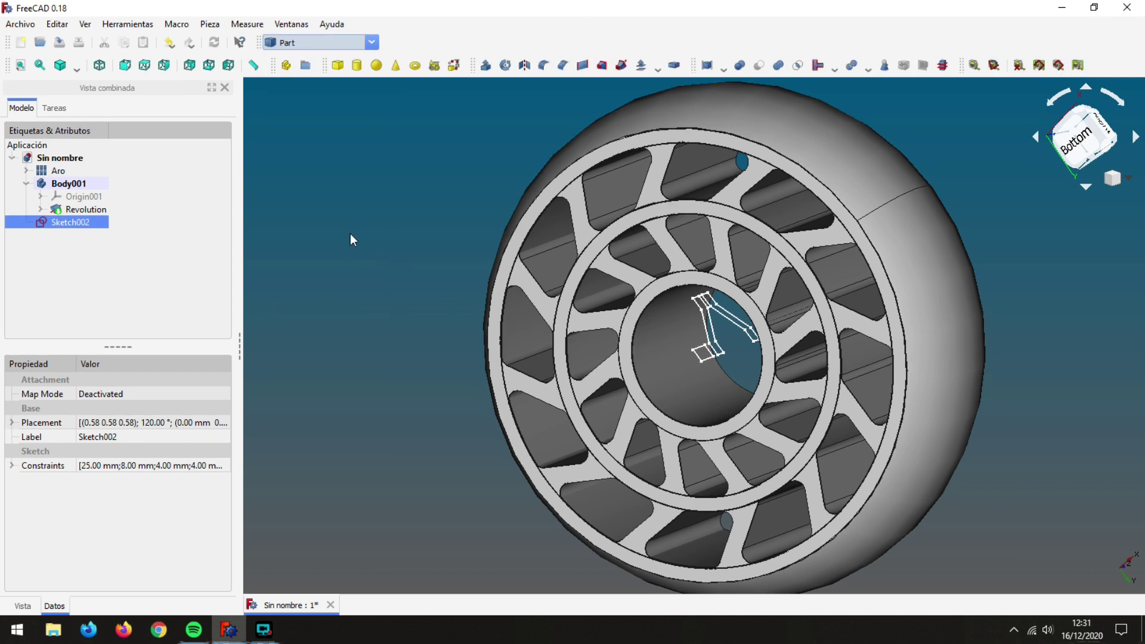
Extrude Sketch002 with a length of 20 mm.
{"action": "left_click", "coordinate": [485, 66]}
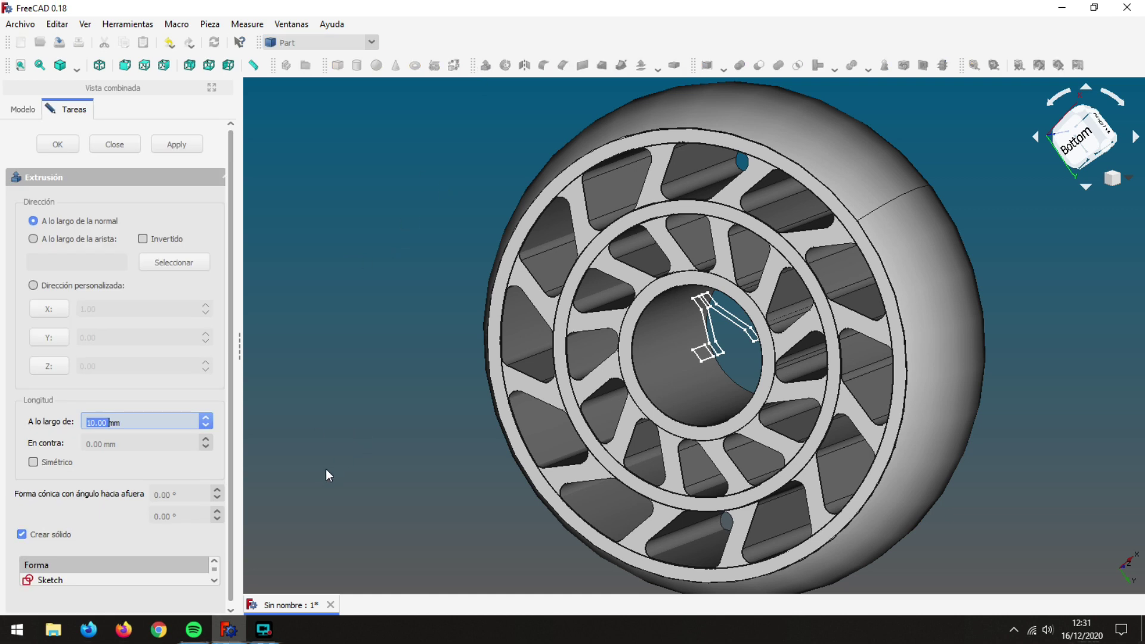
{"action": "left_click", "coordinate": [214, 581]}
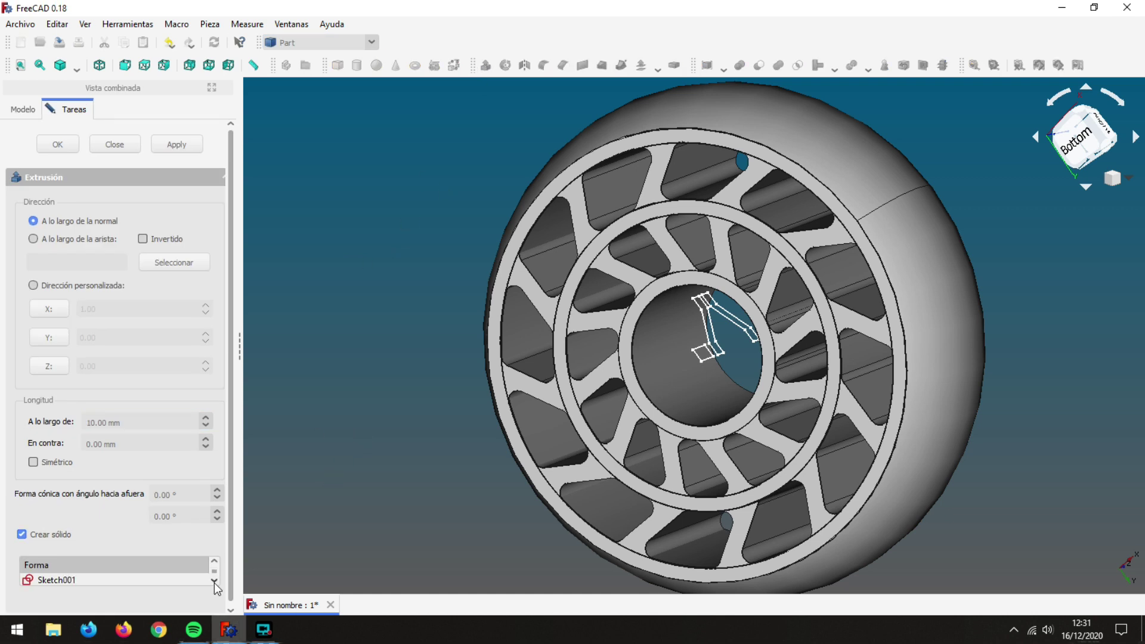
{"action": "left_click", "coordinate": [214, 582]}
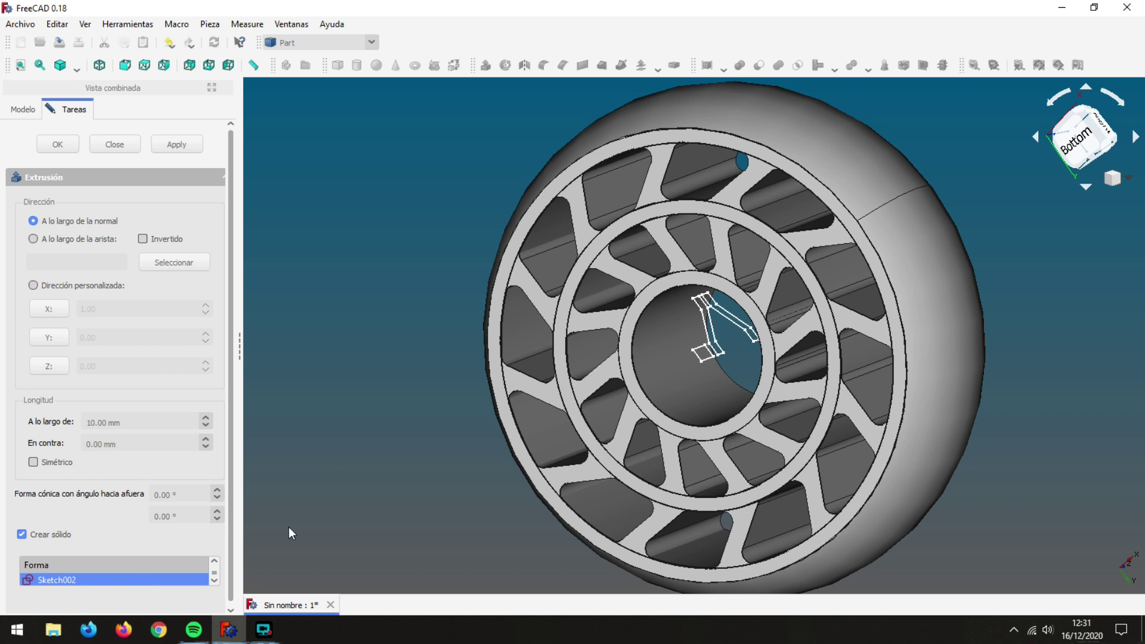
{"action": "left_click", "coordinate": [146, 422]}
{"action": "left_click_drag", "start_coordinate": [146, 423], "coordinate": [33, 423]}
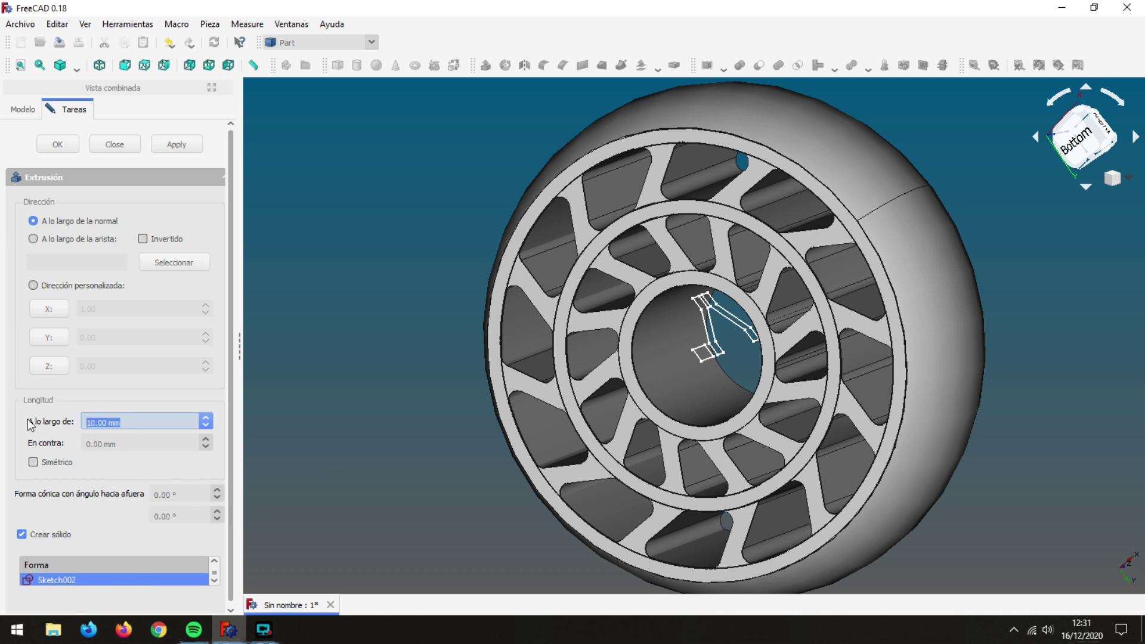
{"action": "type", "text": "20"}
{"action": "left_click", "coordinate": [55, 145]}
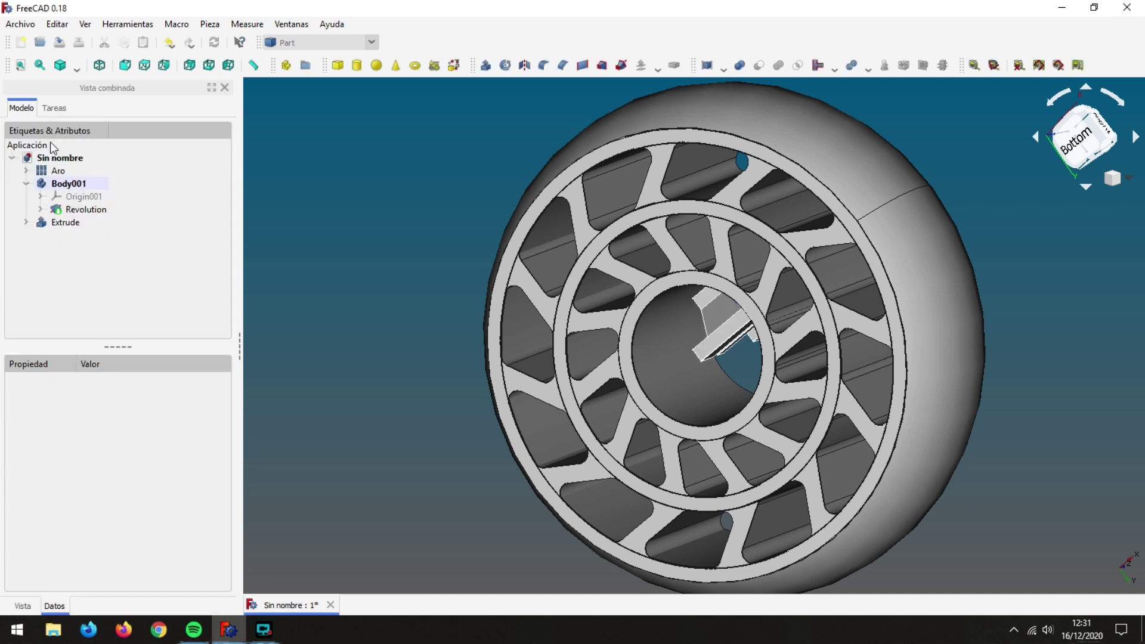
Set the Extrude's placement x position to 60 mm.
{"action": "left_click", "coordinate": [69, 227]}
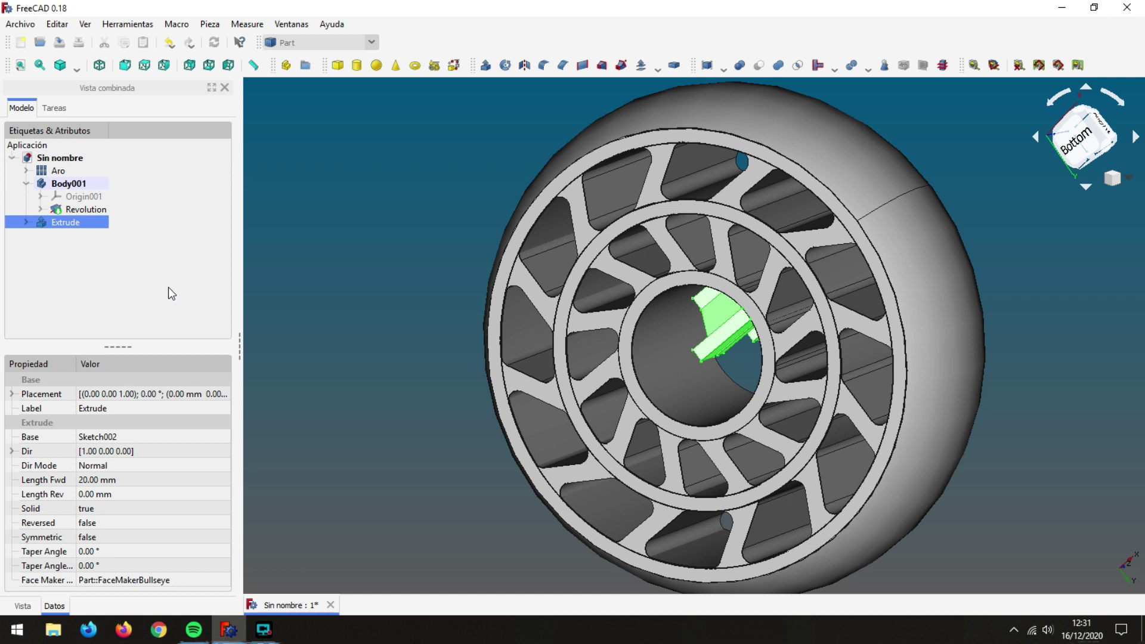
{"action": "left_click", "coordinate": [13, 394]}
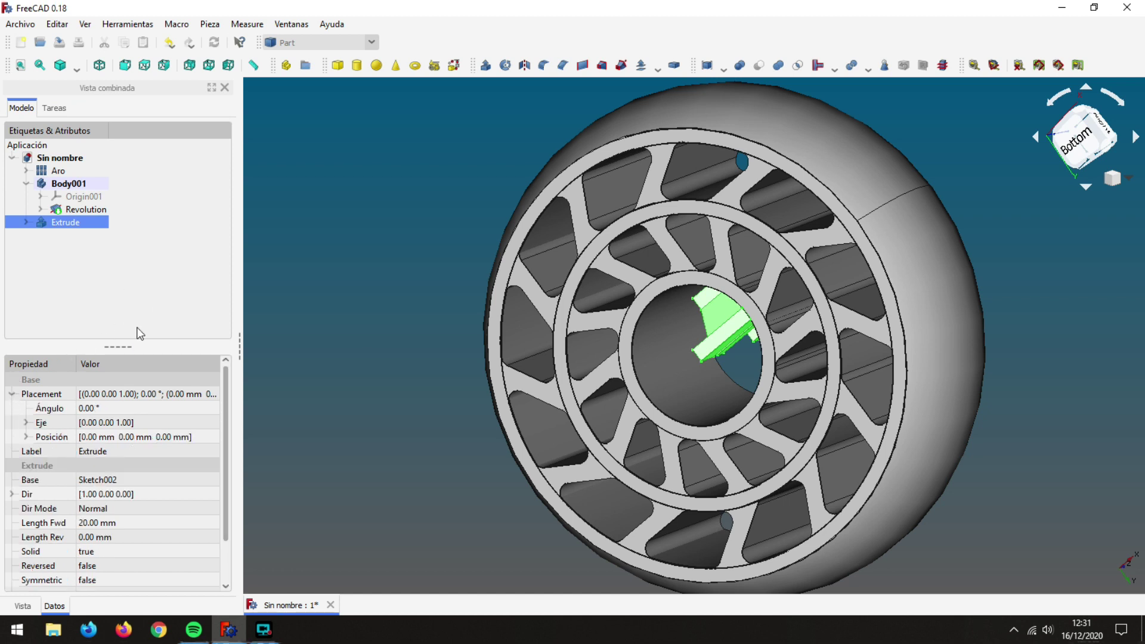
{"action": "left_click", "coordinate": [26, 438]}
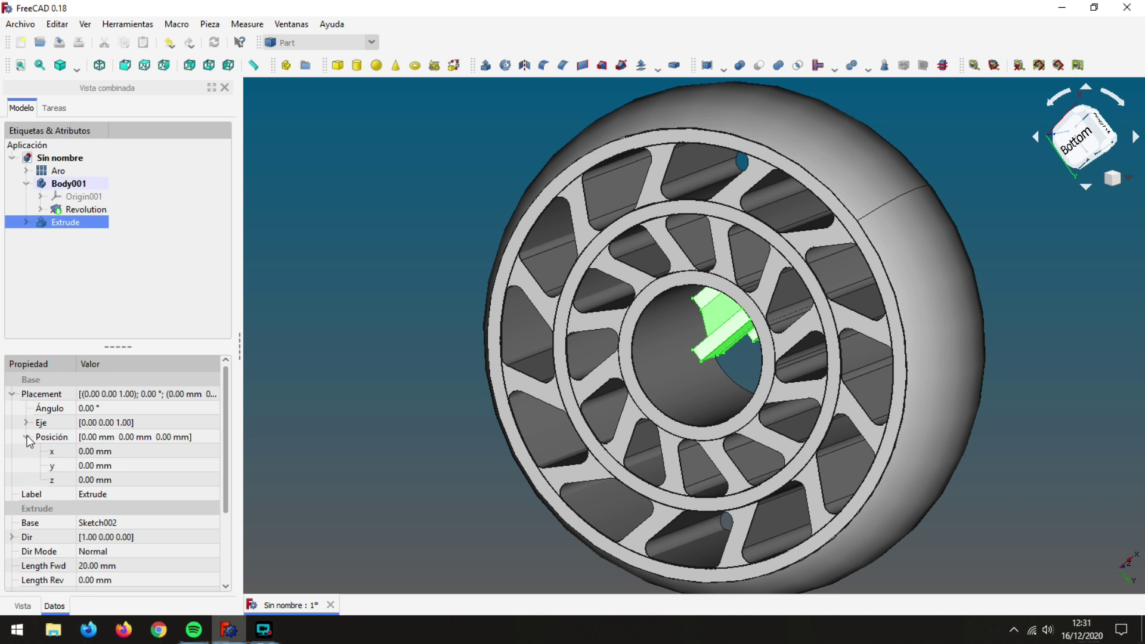
{"action": "left_click", "coordinate": [99, 451]}
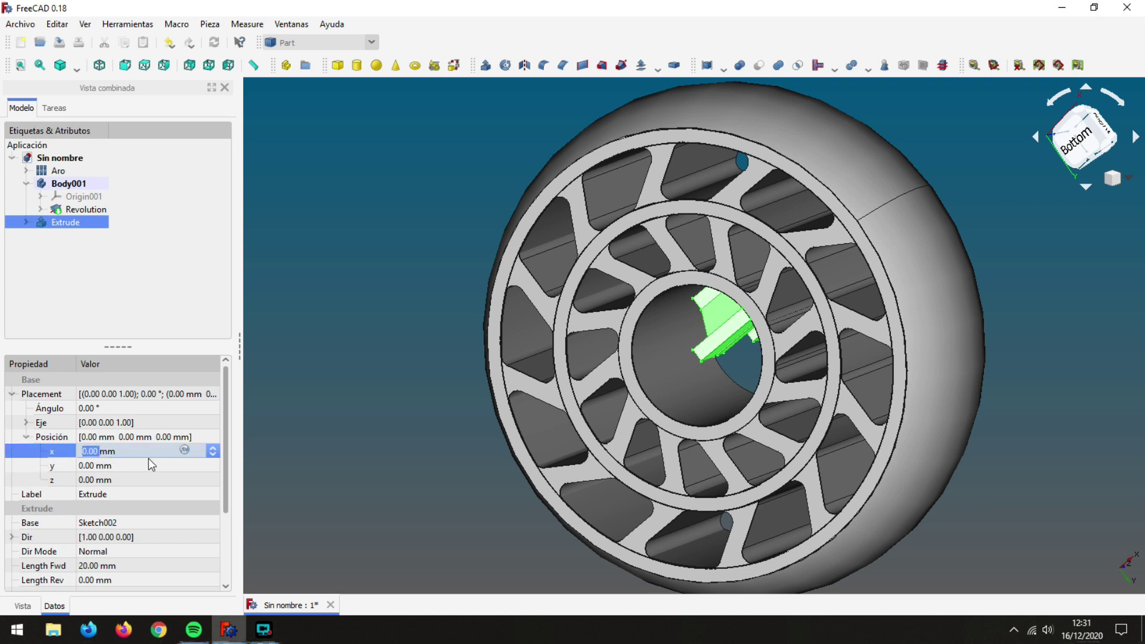
{"action": "type", "text": "60"}
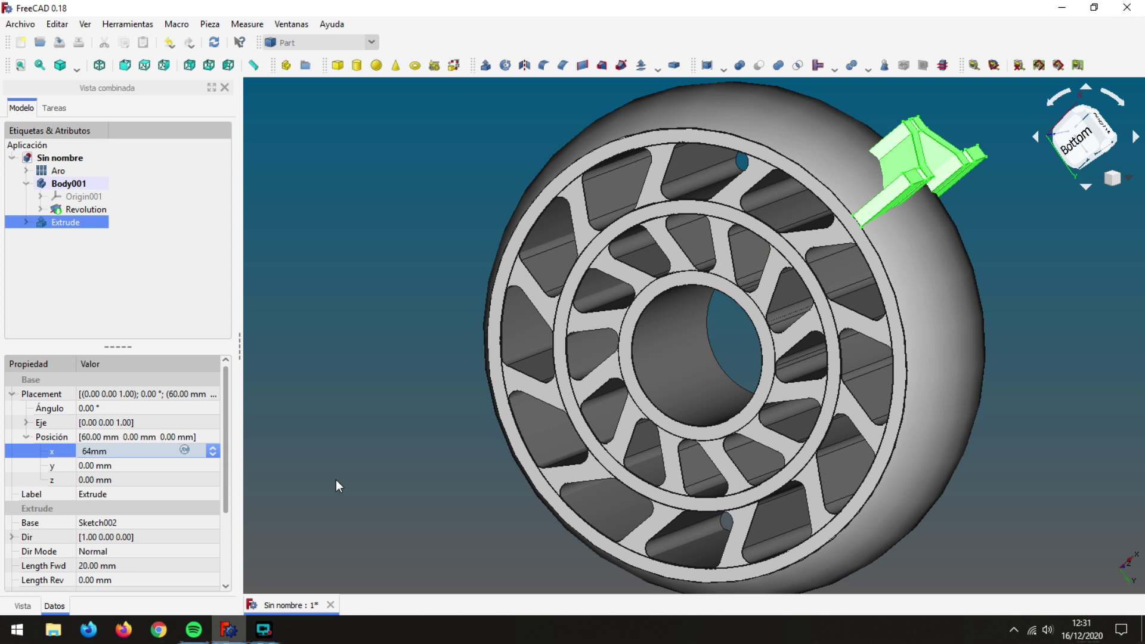
{"action": "left_click", "coordinate": [331, 443]}
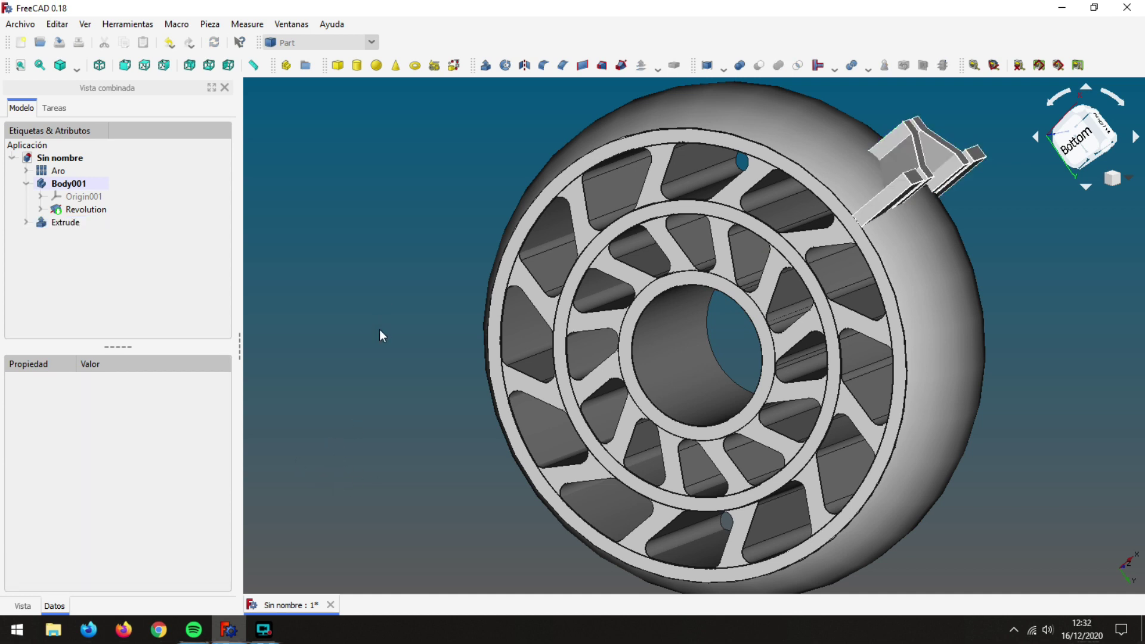
Switch to Sketcher and create a new sketch on the XZ plane.
{"action": "left_click", "coordinate": [371, 41]}
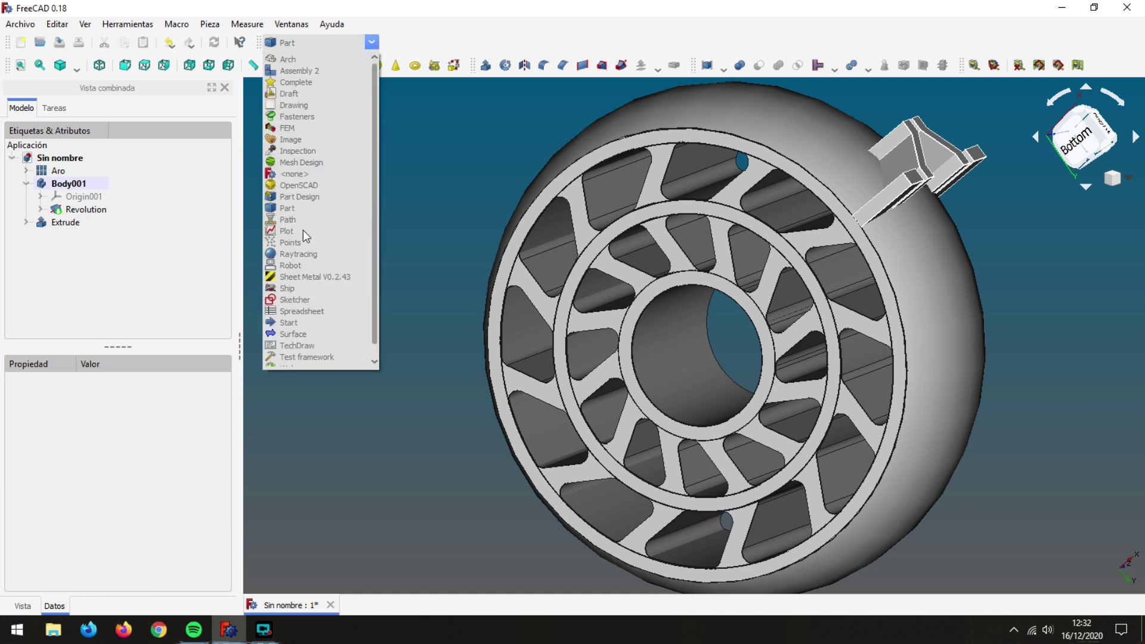
{"action": "left_click", "coordinate": [295, 300]}
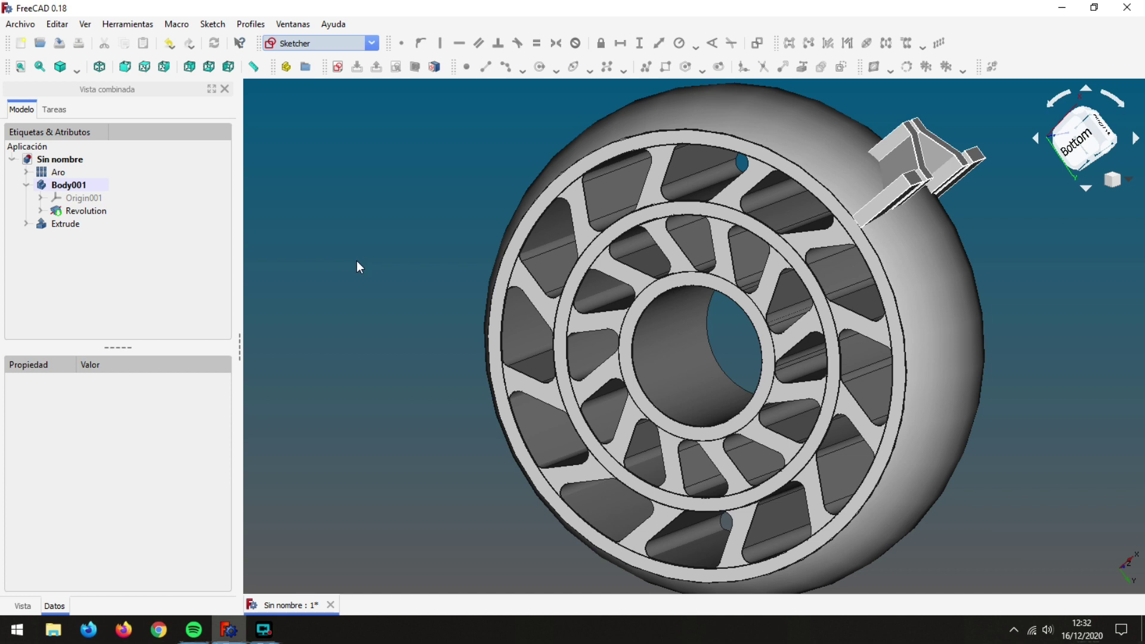
{"action": "left_click", "coordinate": [338, 66]}
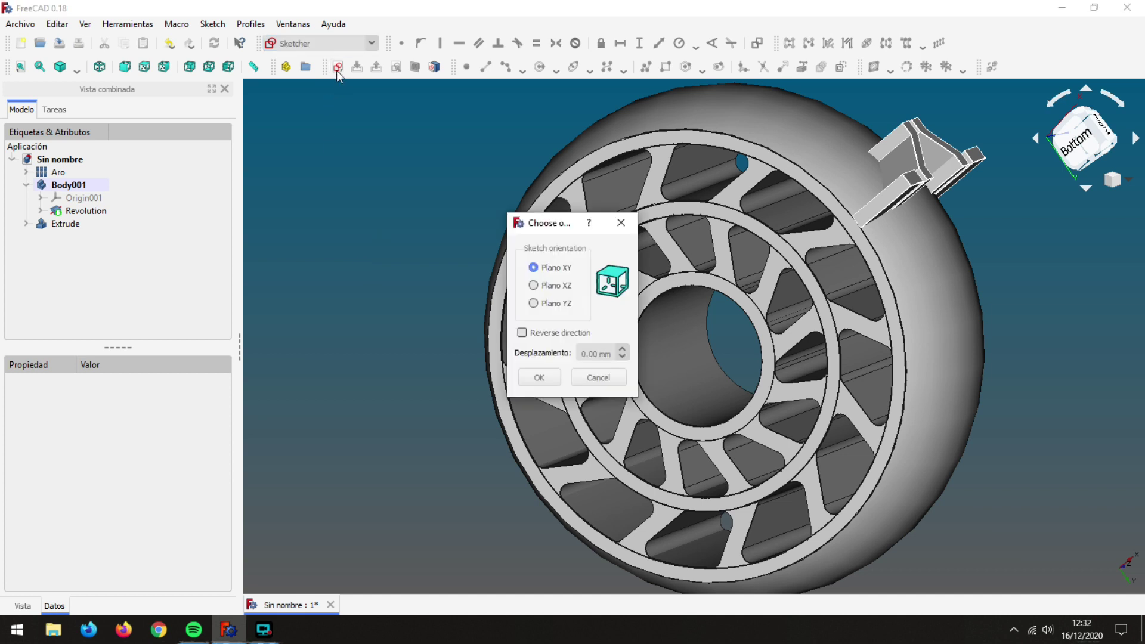
{"action": "left_click", "coordinate": [533, 289]}
{"action": "left_click", "coordinate": [547, 381]}
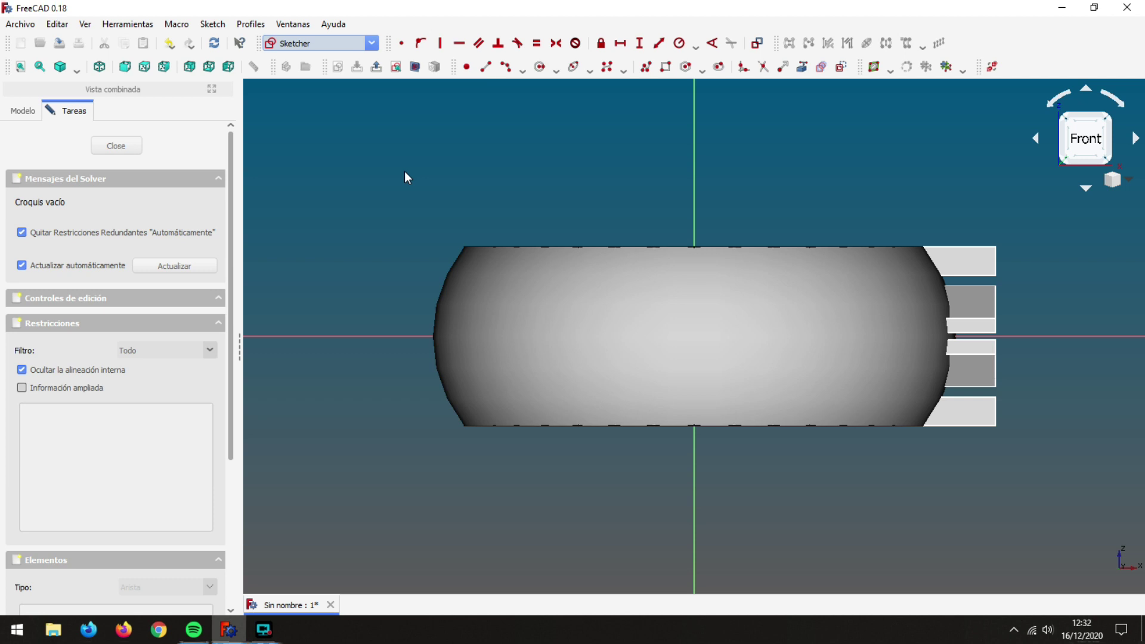
Show the model as wireframe and draw a vertical line through the tread block.
{"action": "left_click", "coordinate": [77, 69]}
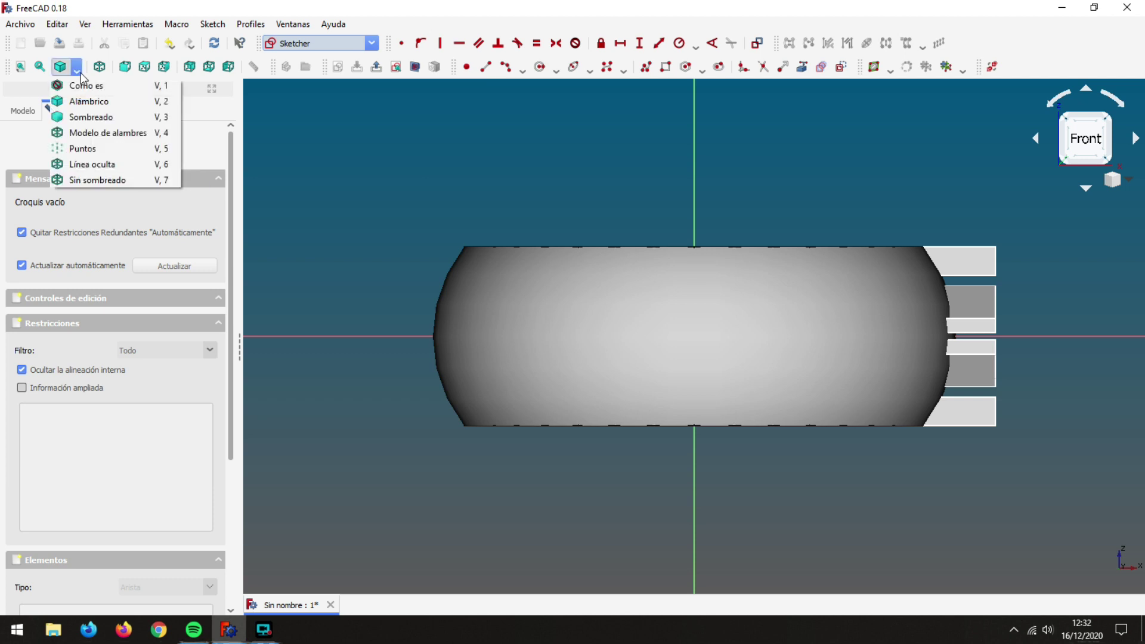
{"action": "left_click", "coordinate": [99, 134]}
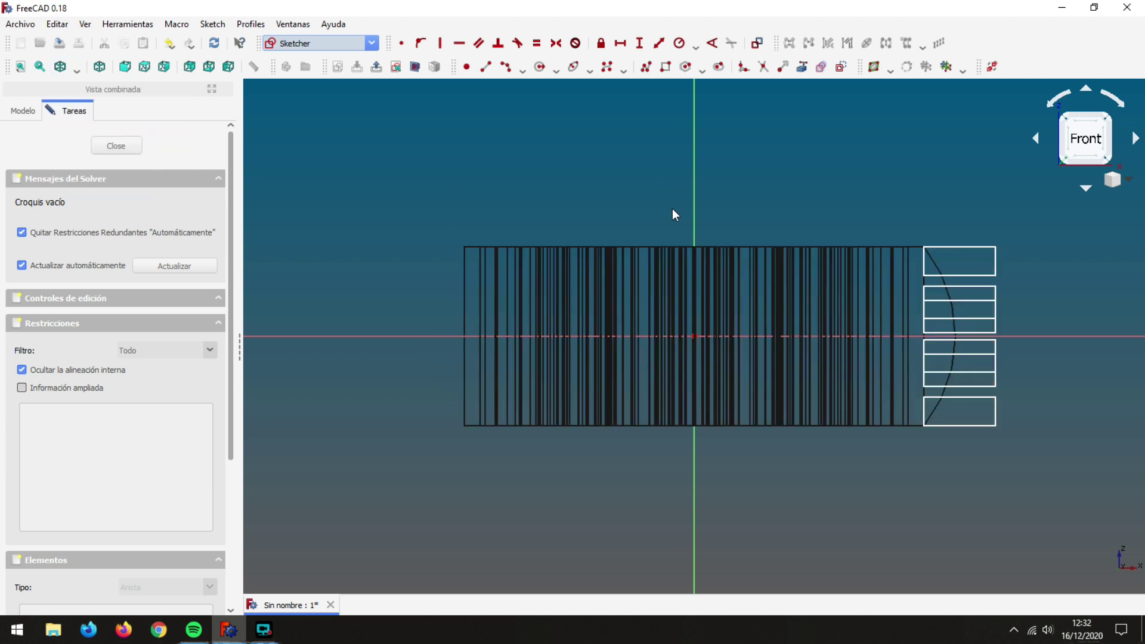
{"action": "mouse_move", "coordinate": [882, 207]}
{"action": "middle_mouse_down"}
{"action": "mouse_move", "coordinate": [750, 194]}
{"action": "mouse_move", "coordinate": [745, 156]}
{"action": "middle_mouse_up"}
{"action": "scroll", "coordinate": [784, 194], "scroll_direction": "up", "scroll_amount": 2}
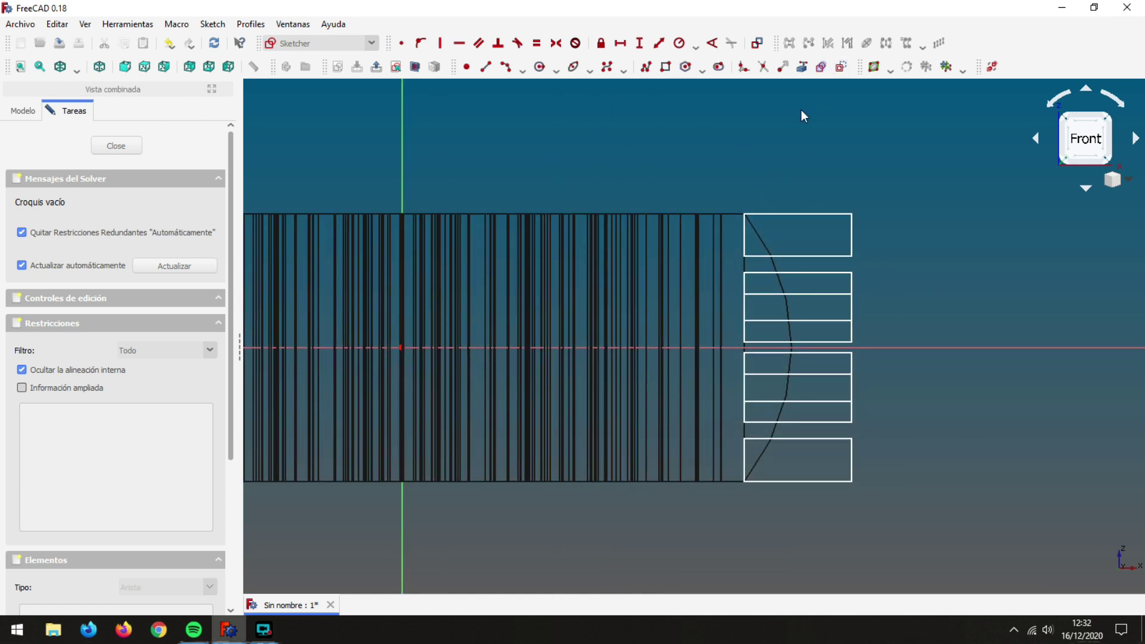
{"action": "left_click", "coordinate": [487, 67]}
{"action": "left_click", "coordinate": [805, 208]}
{"action": "left_click", "coordinate": [805, 511]}
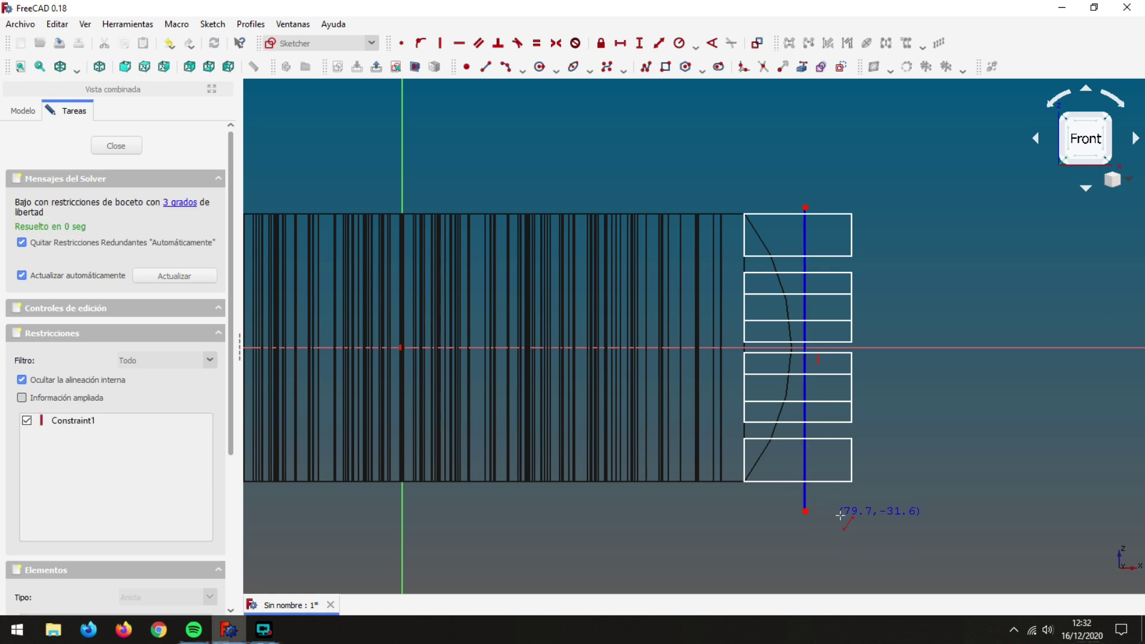
{"action": "right_click", "coordinate": [895, 523]}
Make the line symmetric about the horizontal axis with a 50 mm vertical length.
{"action": "left_click", "coordinate": [805, 208]}
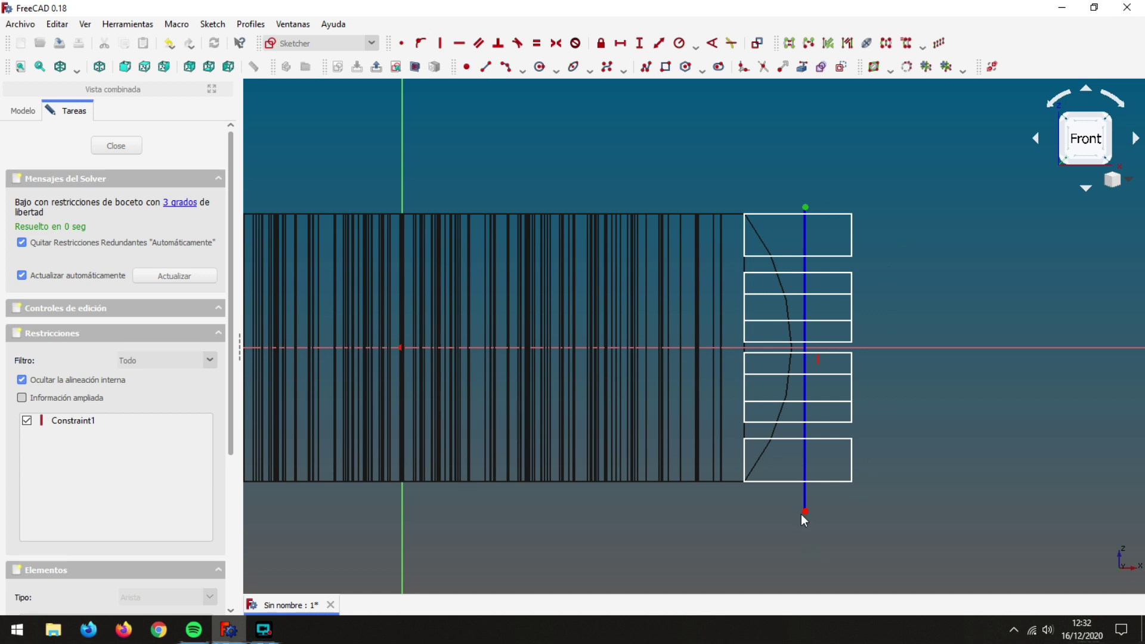
{"action": "left_click", "coordinate": [911, 348]}
{"action": "left_click", "coordinate": [556, 44]}
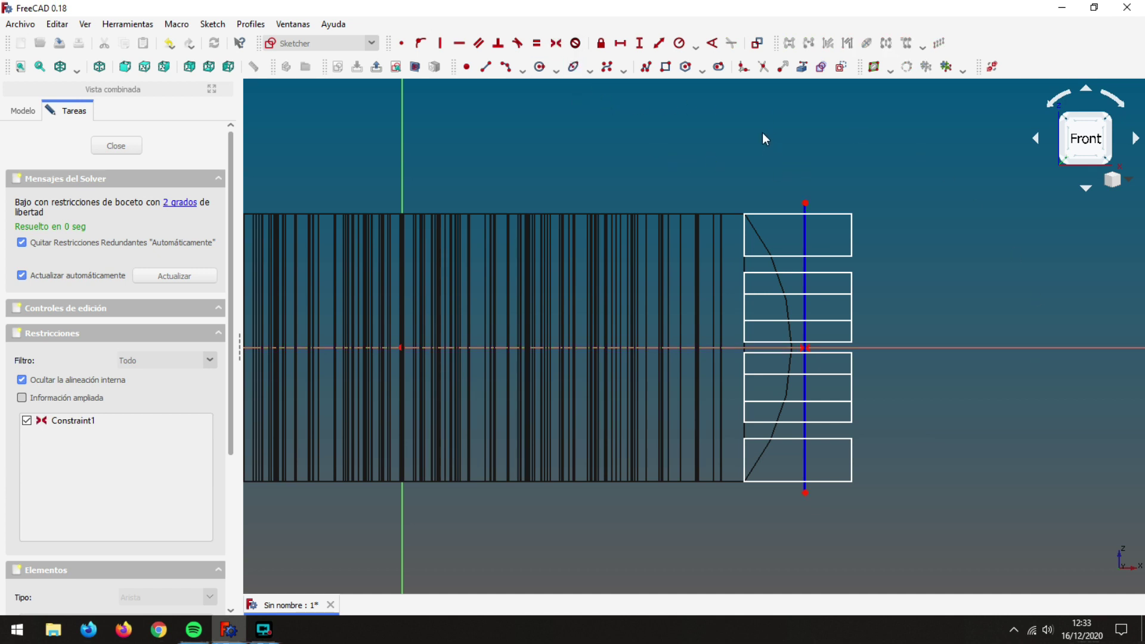
{"action": "left_click", "coordinate": [640, 44]}
{"action": "left_click", "coordinate": [805, 248]}
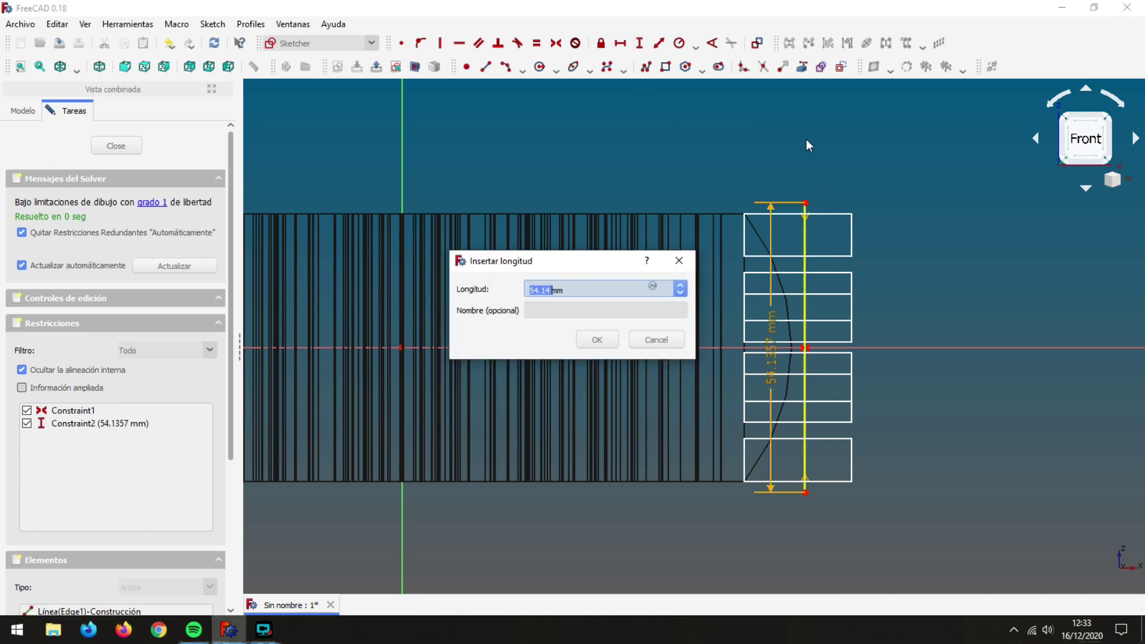
{"action": "type", "text": "50"}
{"action": "key", "text": "Return"}
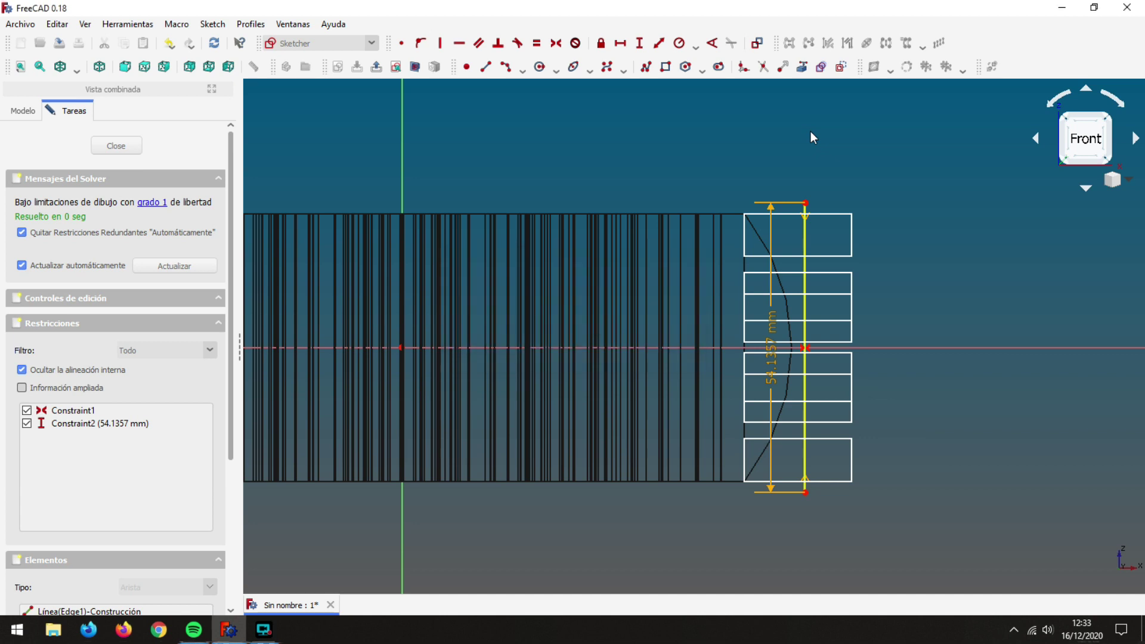
{"action": "right_click", "coordinate": [862, 145]}
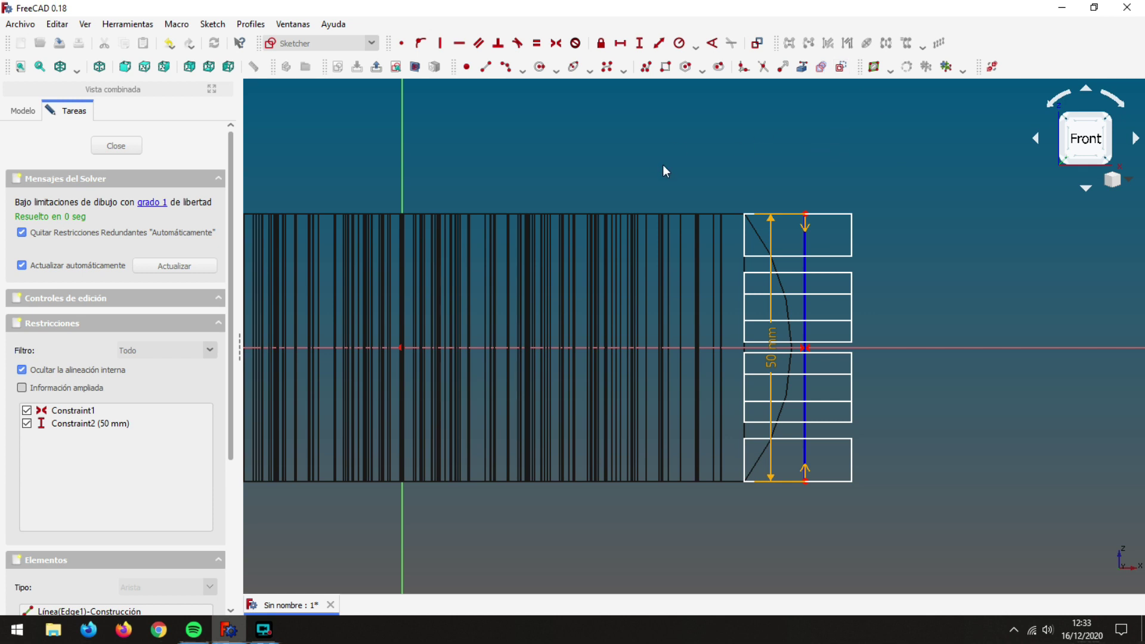
Draw an arc between the line's endpoints and give it a 37 mm radius.
{"action": "left_click", "coordinate": [505, 66]}
{"action": "left_click", "coordinate": [804, 213]}
{"action": "key", "text": "m"}
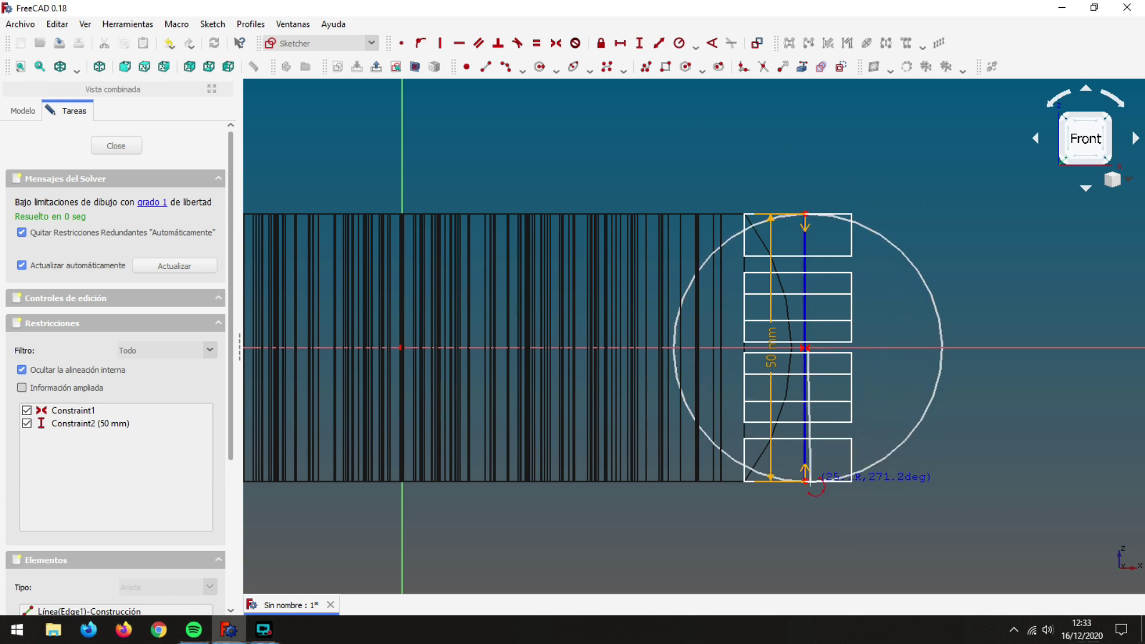
{"action": "left_click", "coordinate": [824, 472]}
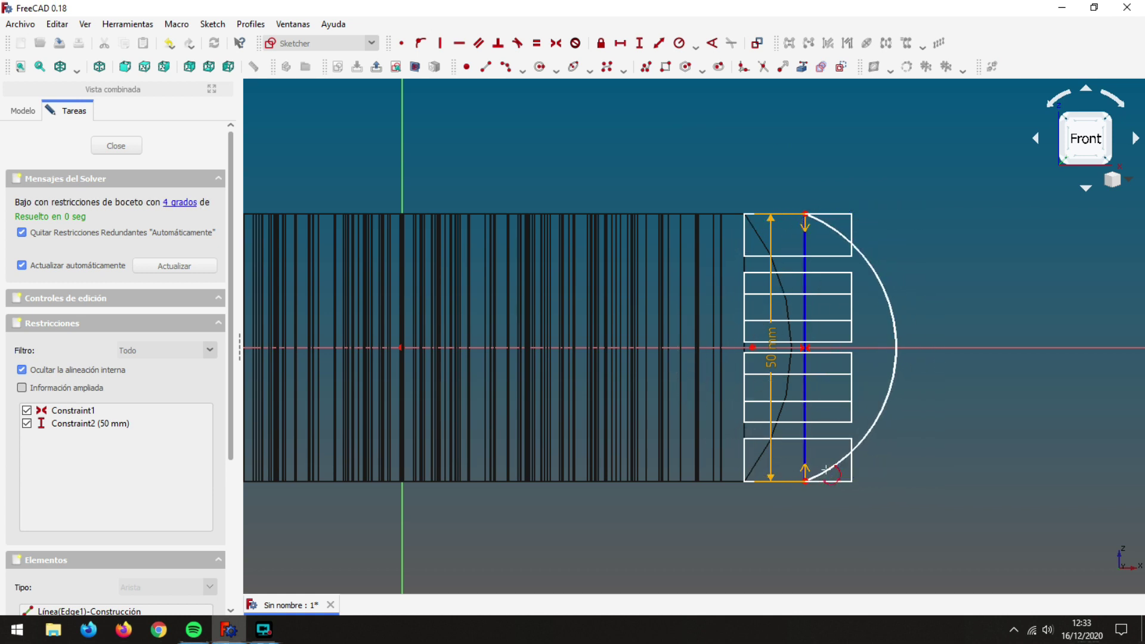
{"action": "right_click", "coordinate": [960, 435]}
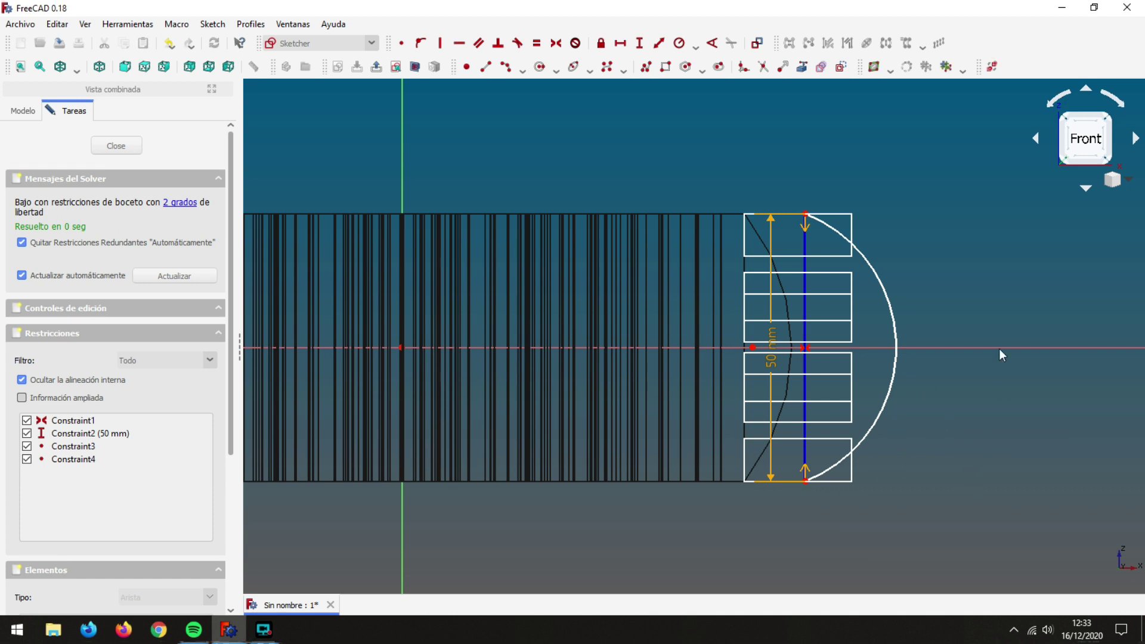
{"action": "left_click", "coordinate": [679, 43]}
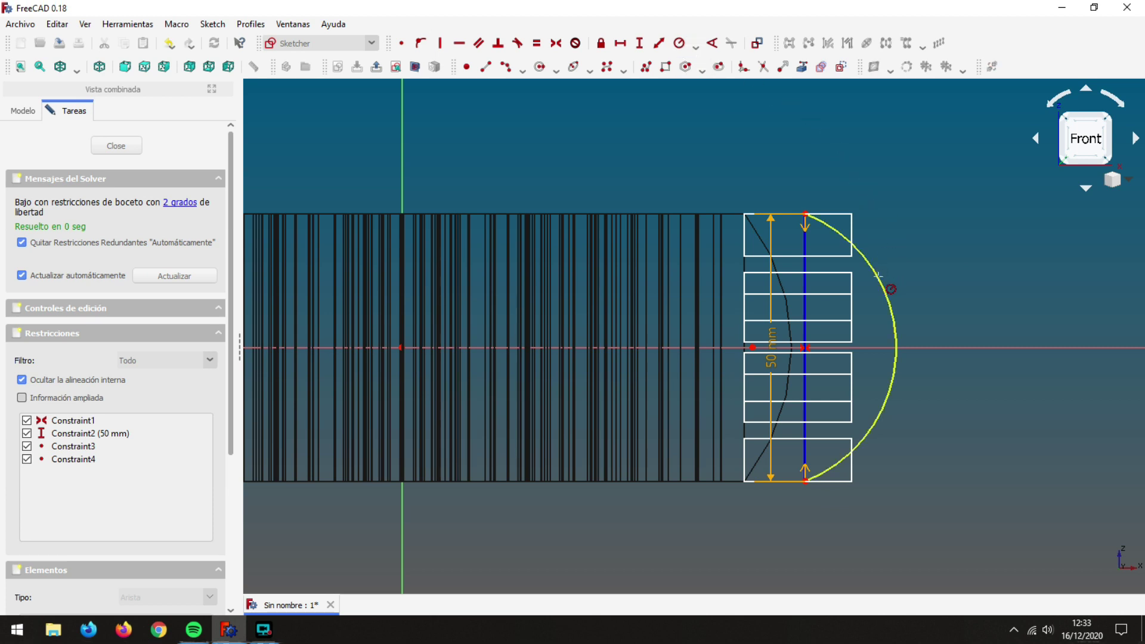
{"action": "left_click", "coordinate": [877, 275]}
{"action": "type", "text": "37"}
{"action": "key", "text": "Return"}
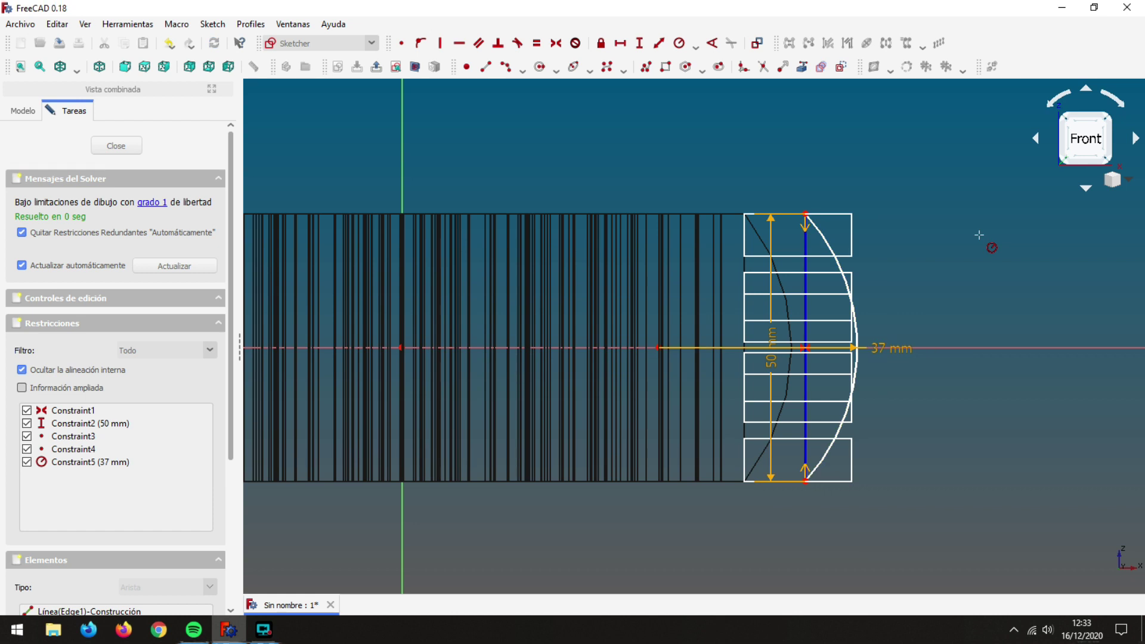
{"action": "right_click", "coordinate": [912, 219]}
Fix the arc's top endpoint 68 mm horizontally from the origin.
{"action": "left_click", "coordinate": [621, 43]}
{"action": "left_click", "coordinate": [400, 347]}
{"action": "left_click", "coordinate": [805, 214]}
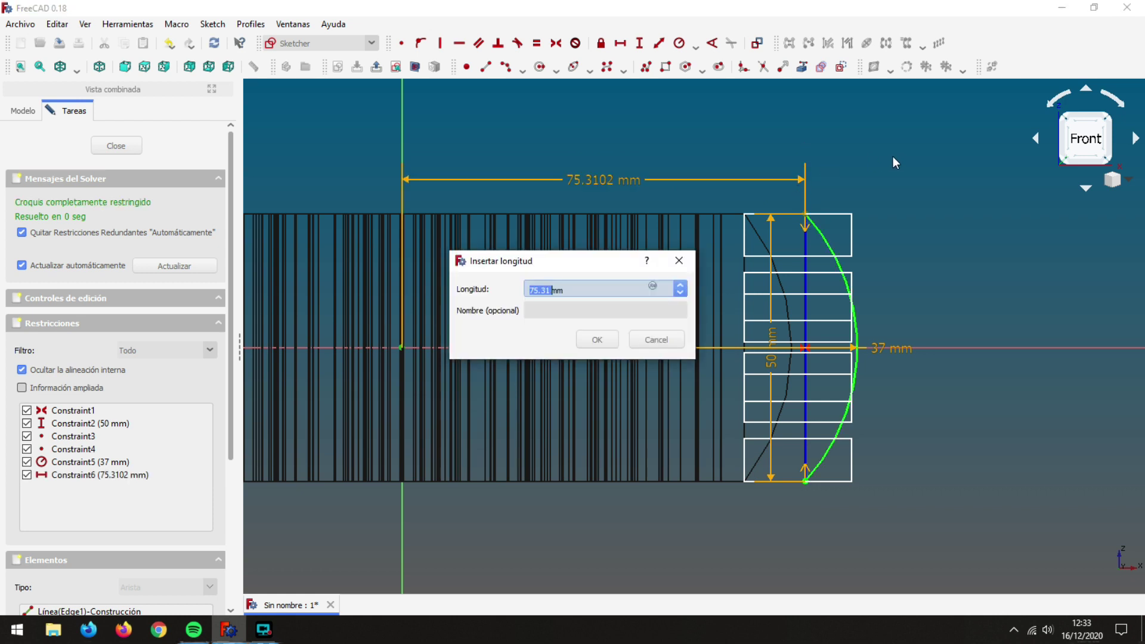
{"action": "type", "text": "68"}
{"action": "key", "text": "Return"}
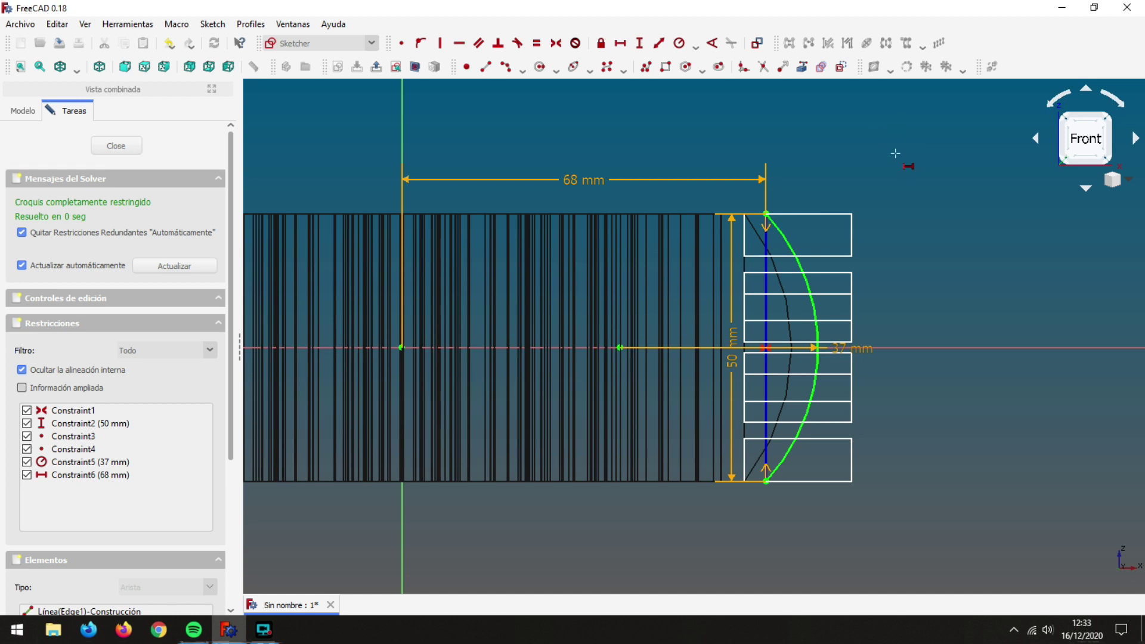
{"action": "key", "text": "Escape"}
Draw three connected lines from the arc's top to bottom endpoint, forming a trapezoid.
{"action": "left_click", "coordinate": [648, 68]}
{"action": "left_click", "coordinate": [766, 214]}
{"action": "left_click", "coordinate": [937, 148]}
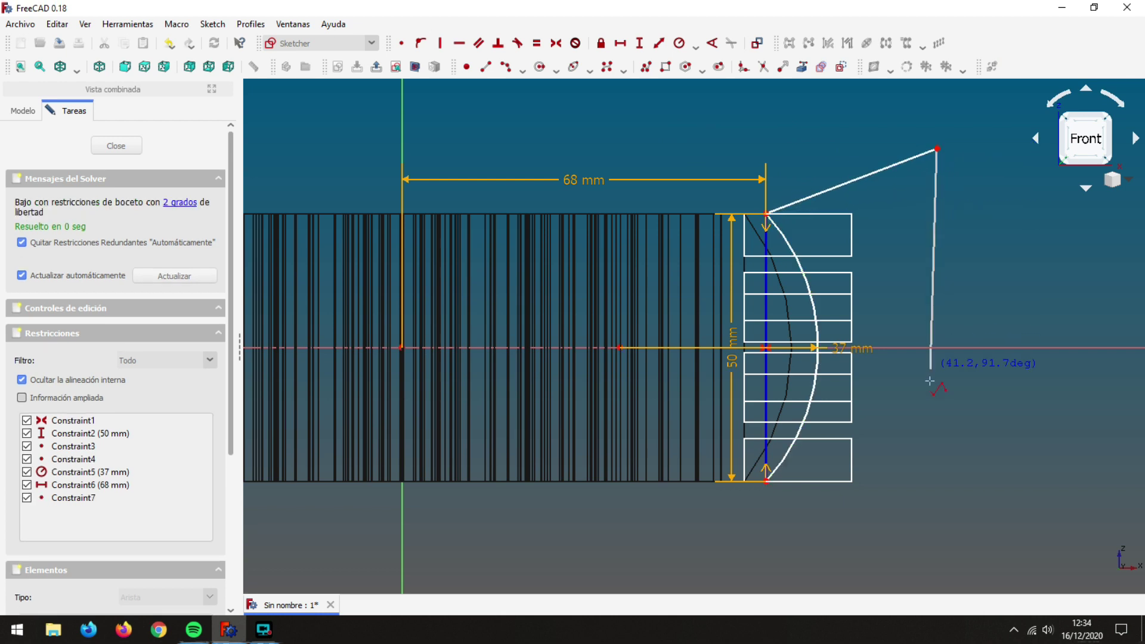
{"action": "left_click", "coordinate": [937, 546]}
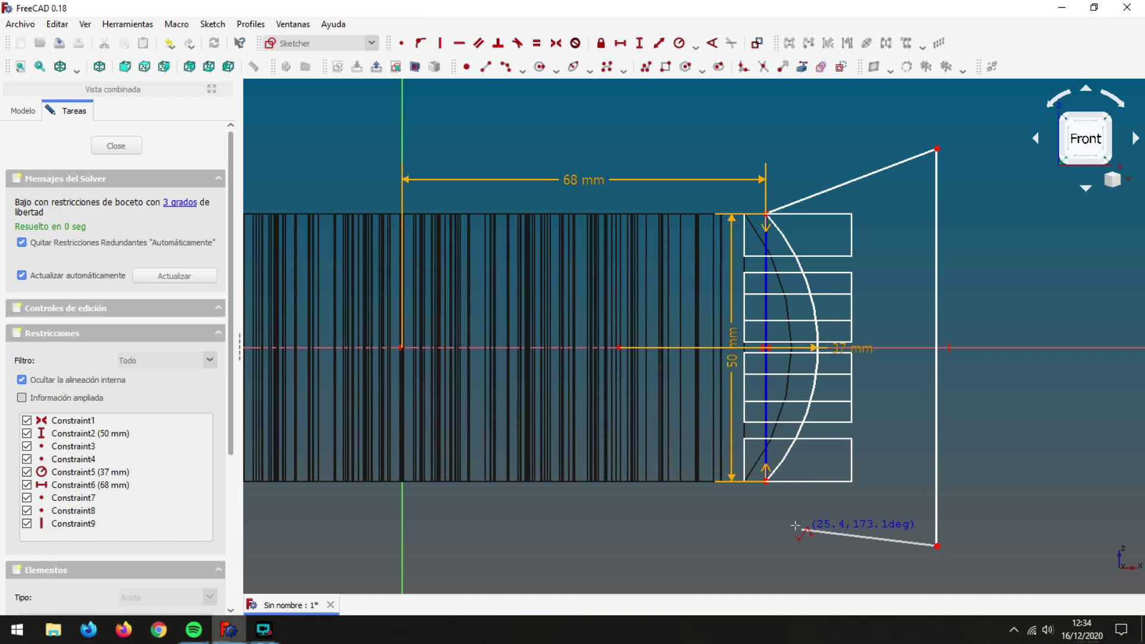
{"action": "left_click", "coordinate": [766, 481]}
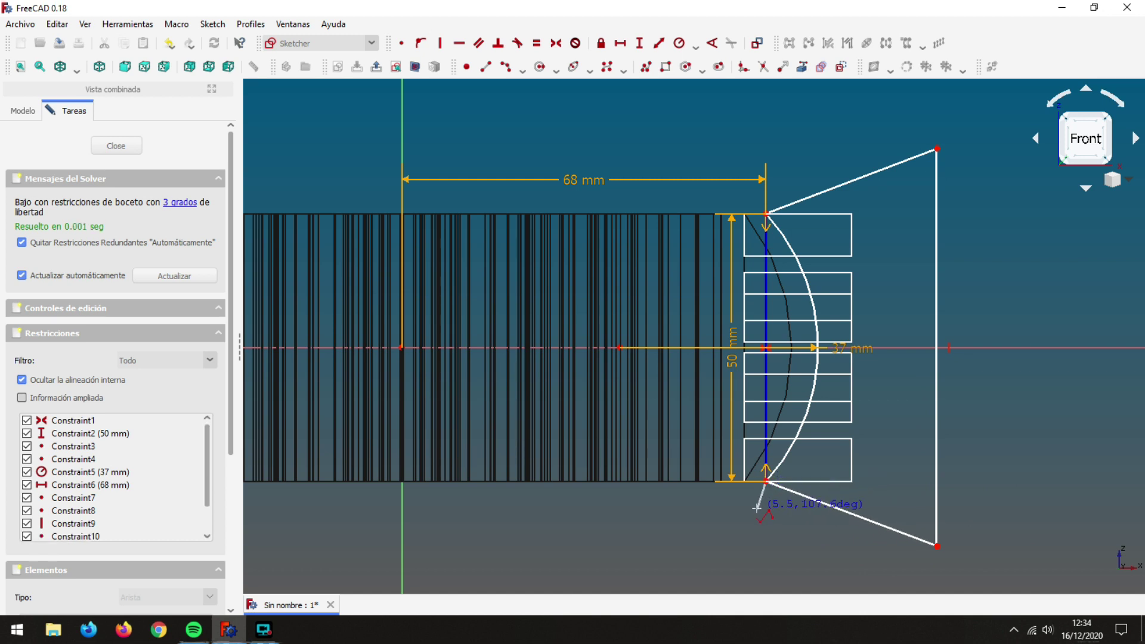
{"action": "right_click", "coordinate": [735, 546]}
Close the sketch and set the draw style to 'Como es' to see the shaded wheel.
{"action": "left_click", "coordinate": [122, 147]}
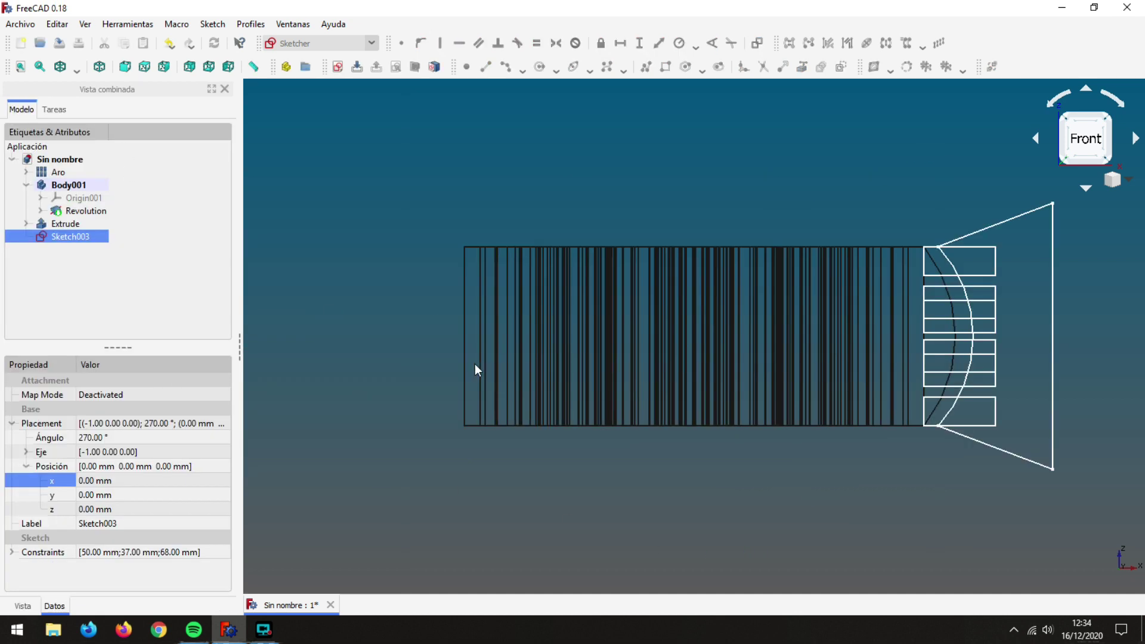
{"action": "left_click", "coordinate": [77, 69]}
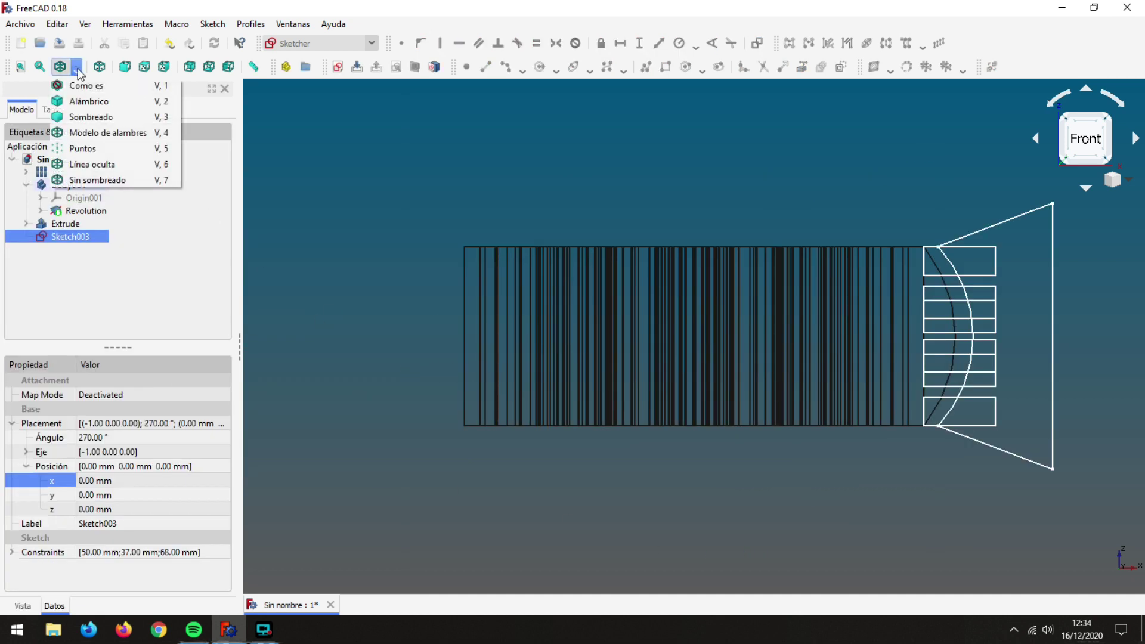
{"action": "left_click", "coordinate": [101, 132]}
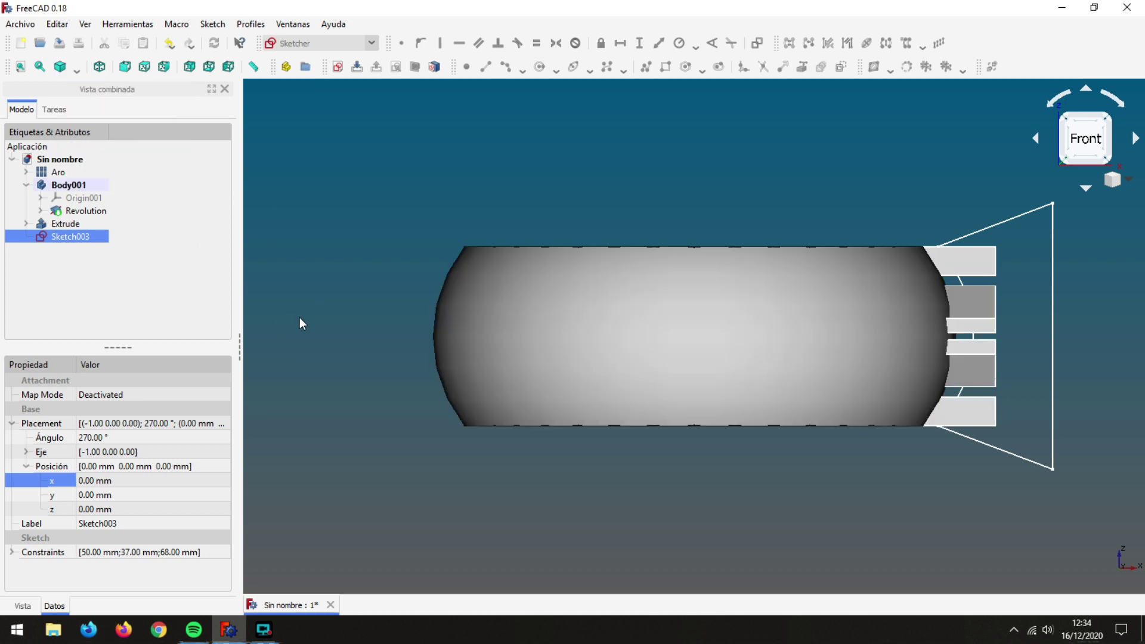
{"action": "middle_click_drag", "start_coordinate": [399, 174], "coordinate": [411, 231]}
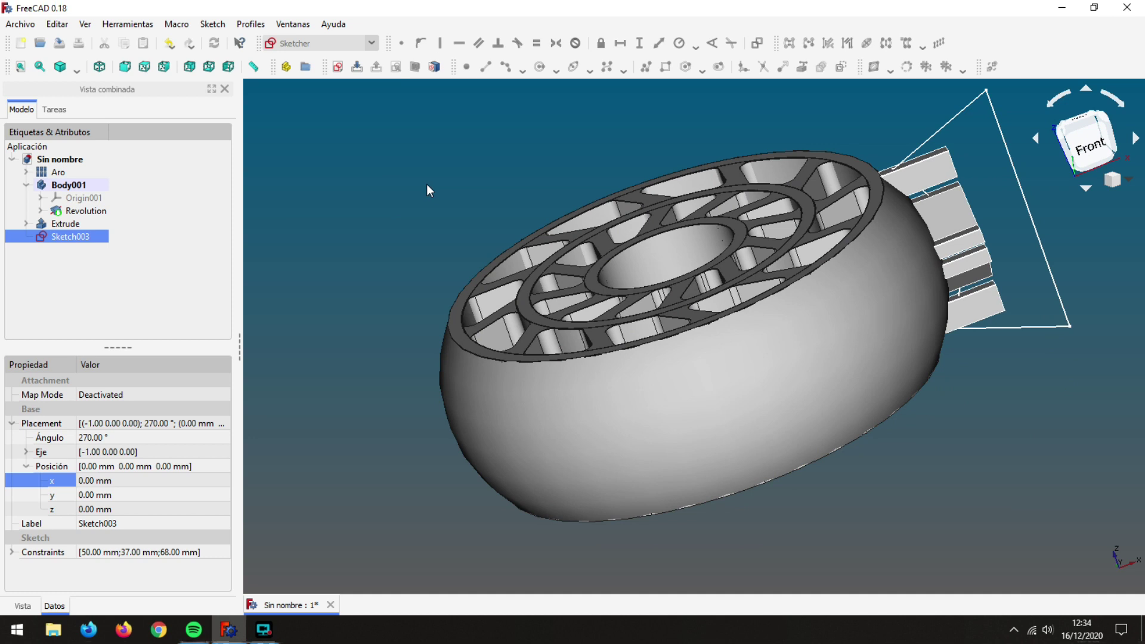
{"action": "left_click", "coordinate": [372, 43]}
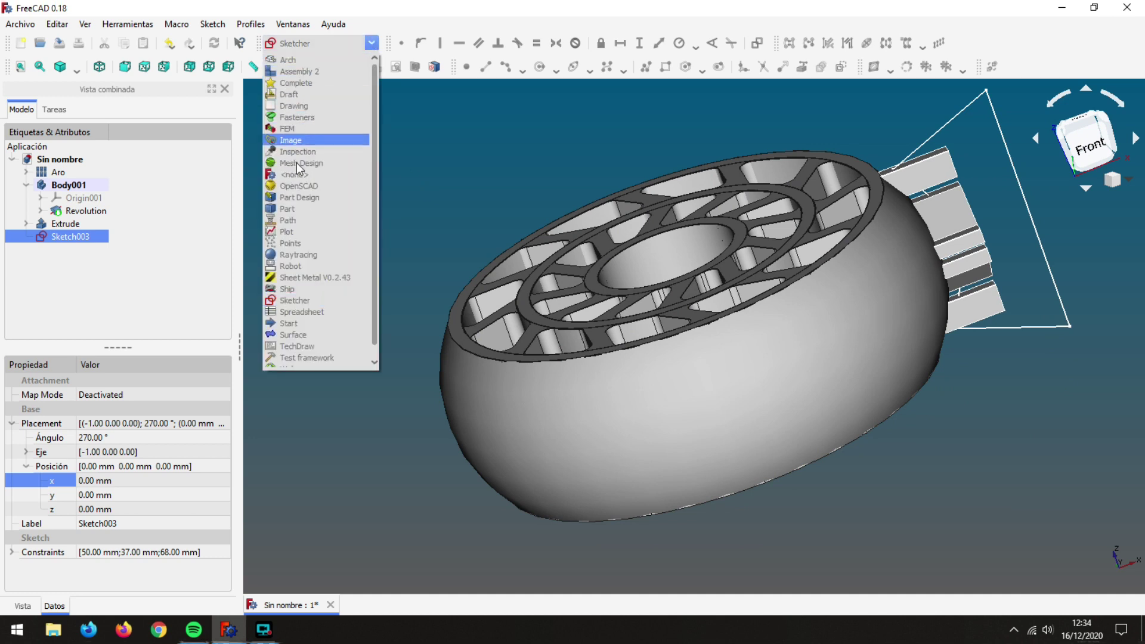
In Part, revolve Sketch003 360° and cut the Revolve from the tread Extrude.
{"action": "left_click", "coordinate": [296, 210]}
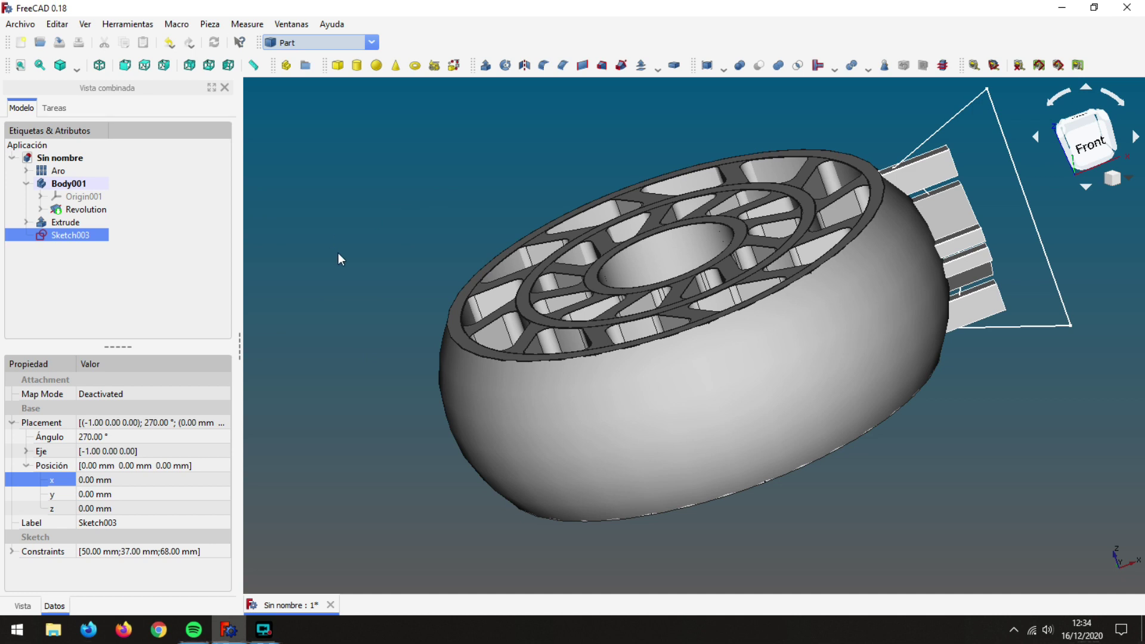
{"action": "left_click", "coordinate": [504, 64]}
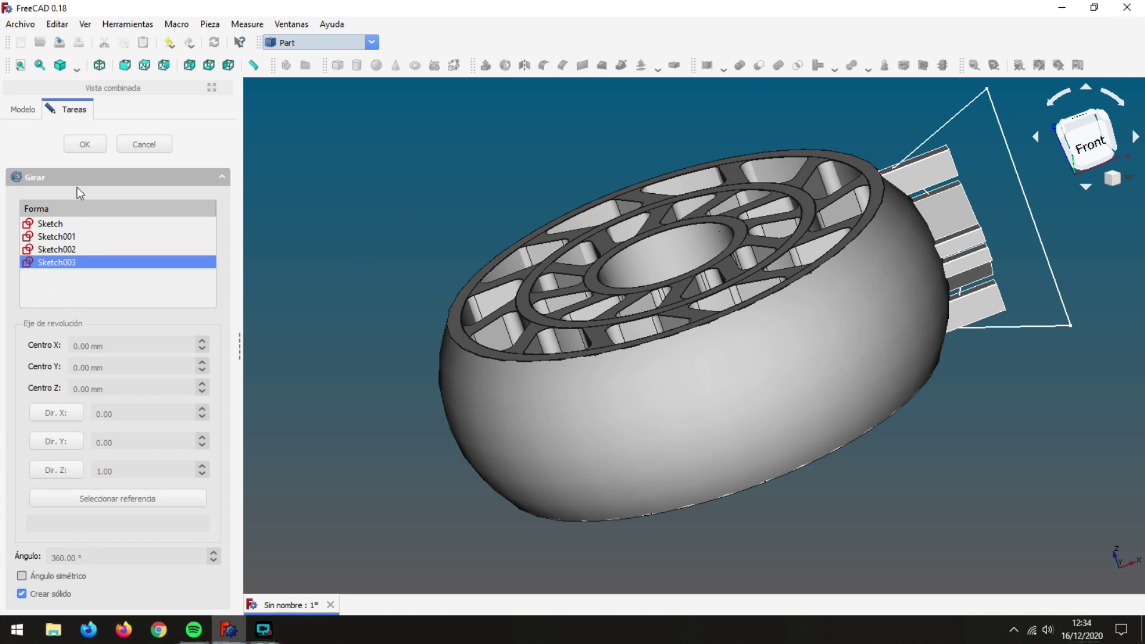
{"action": "left_click", "coordinate": [85, 144]}
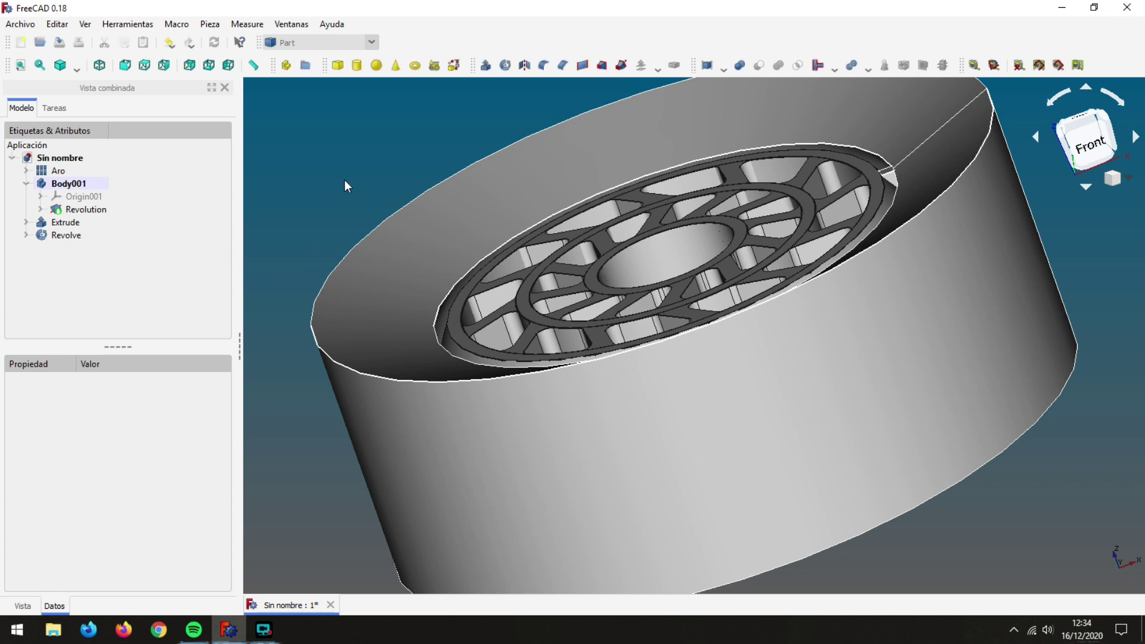
{"action": "left_click", "coordinate": [73, 225]}
{"action": "left_click", "coordinate": [65, 236], "text": "ctrl"}
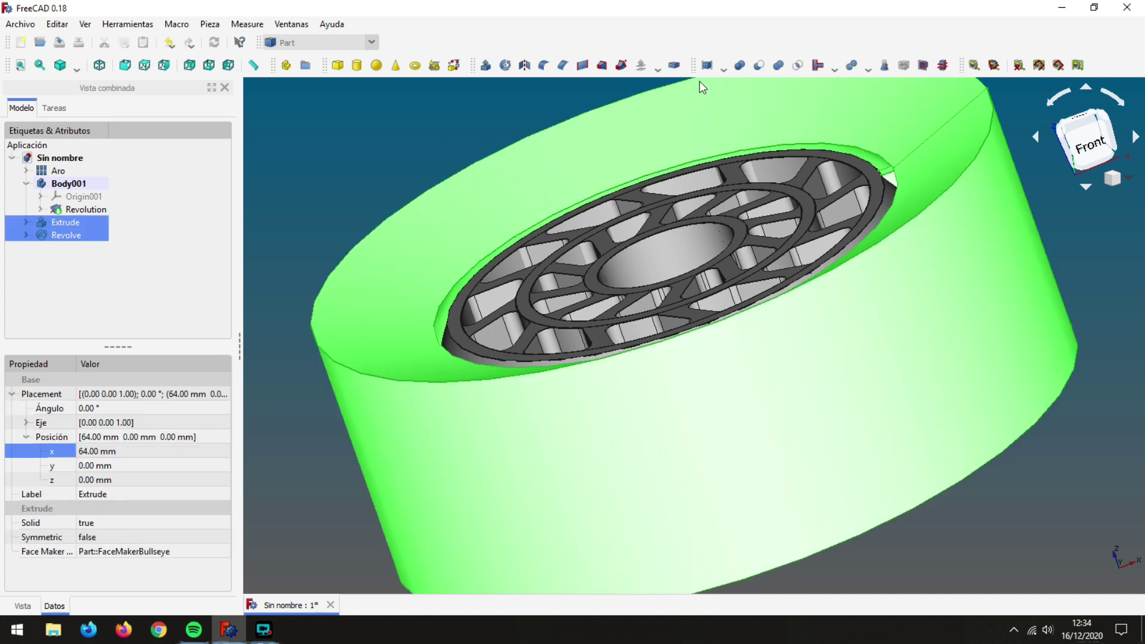
{"action": "left_click", "coordinate": [761, 64]}
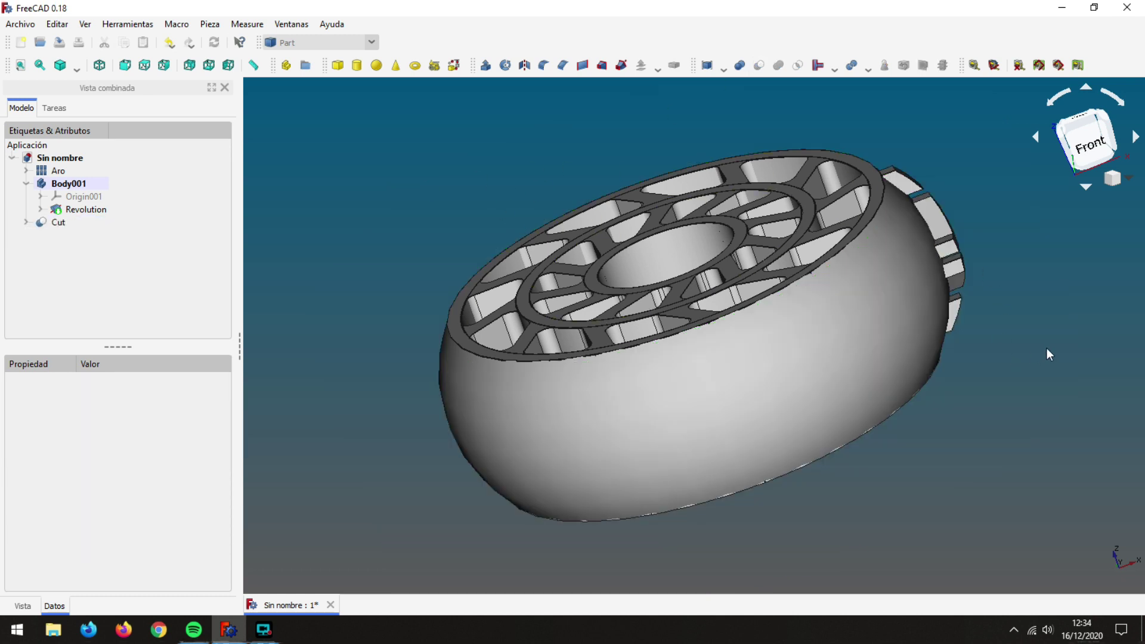
Switch from Part to the Draft workbench and select the trimmed Cut tread piece.
{"action": "mouse_move", "coordinate": [1069, 348]}
{"action": "middle_mouse_down"}
{"action": "mouse_move", "coordinate": [970, 370]}
{"action": "mouse_move", "coordinate": [1010, 388]}
{"action": "mouse_move", "coordinate": [979, 355]}
{"action": "mouse_move", "coordinate": [927, 361]}
{"action": "middle_mouse_up"}
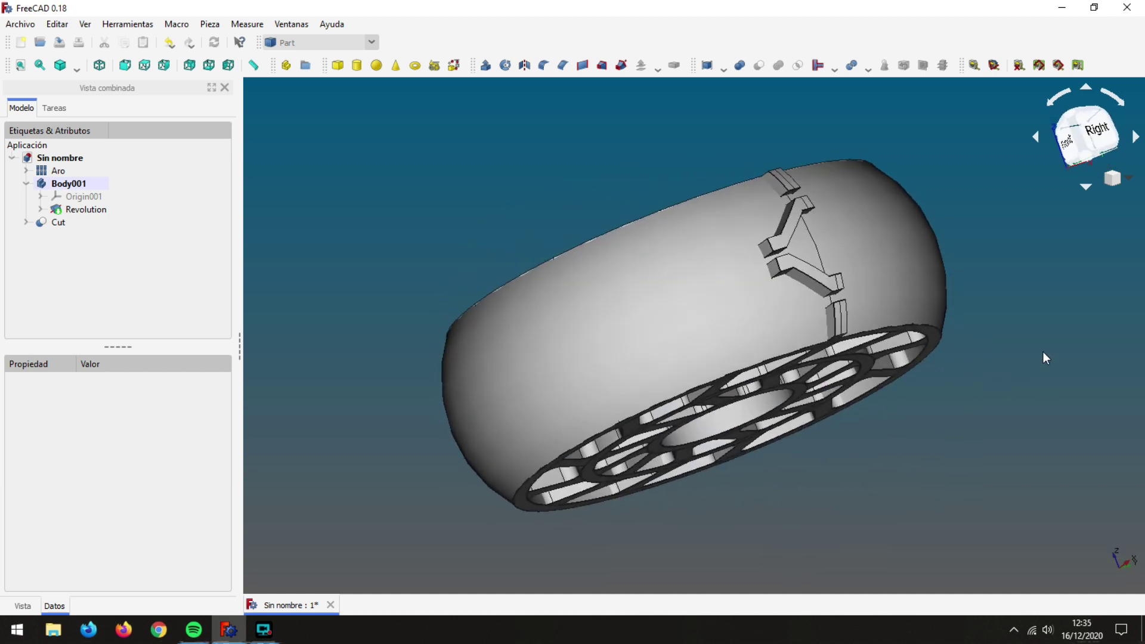
{"action": "left_click", "coordinate": [372, 42]}
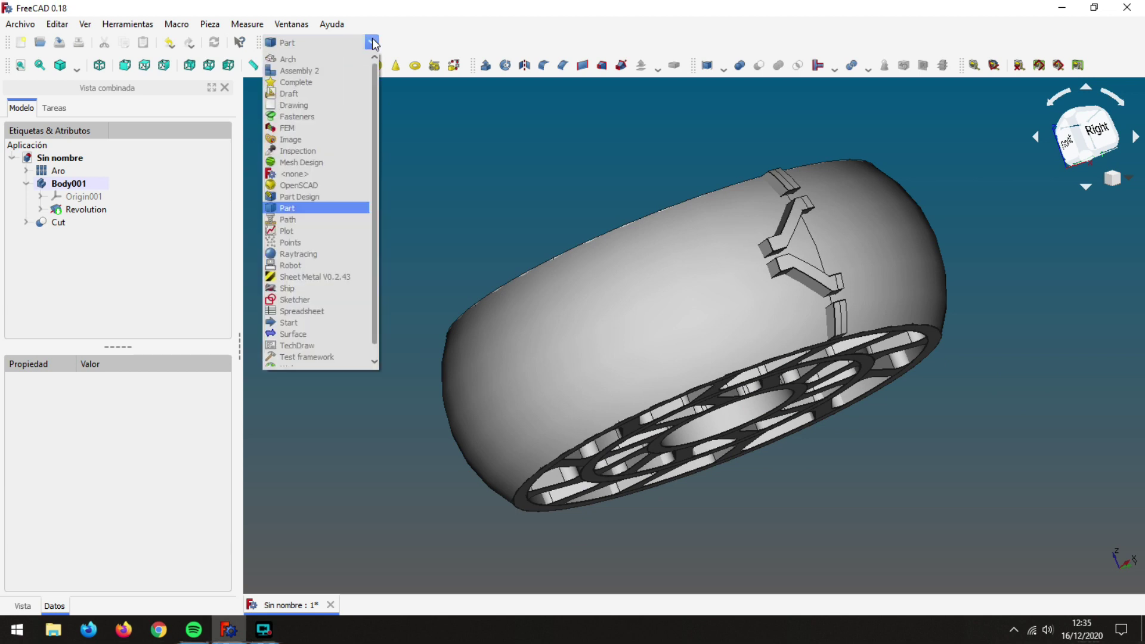
{"action": "left_click", "coordinate": [302, 93]}
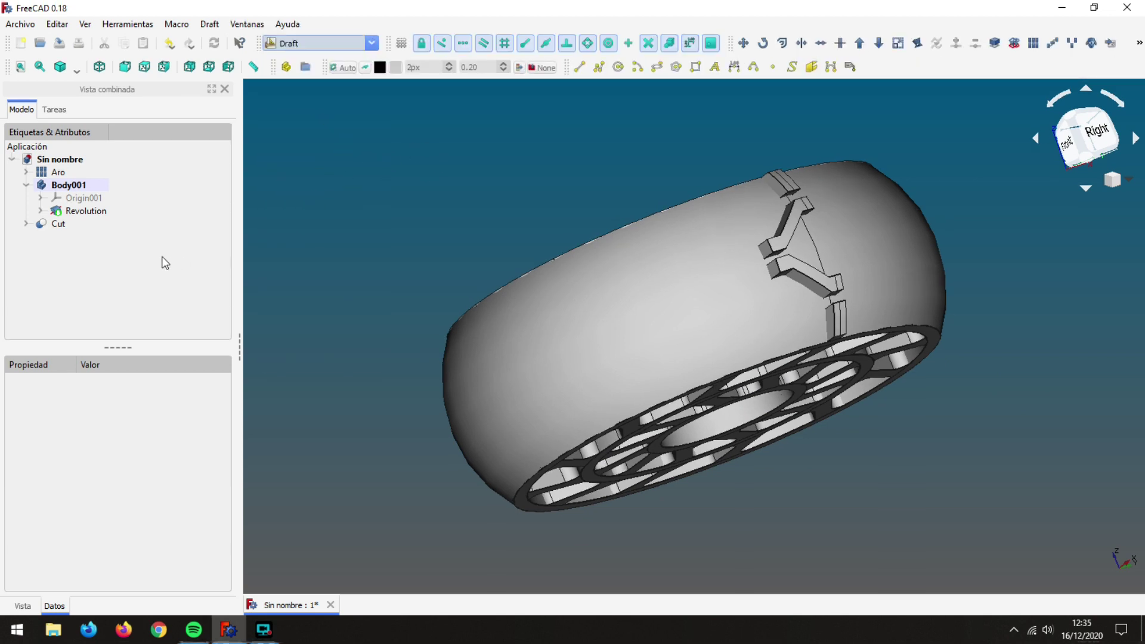
{"action": "left_click", "coordinate": [58, 224]}
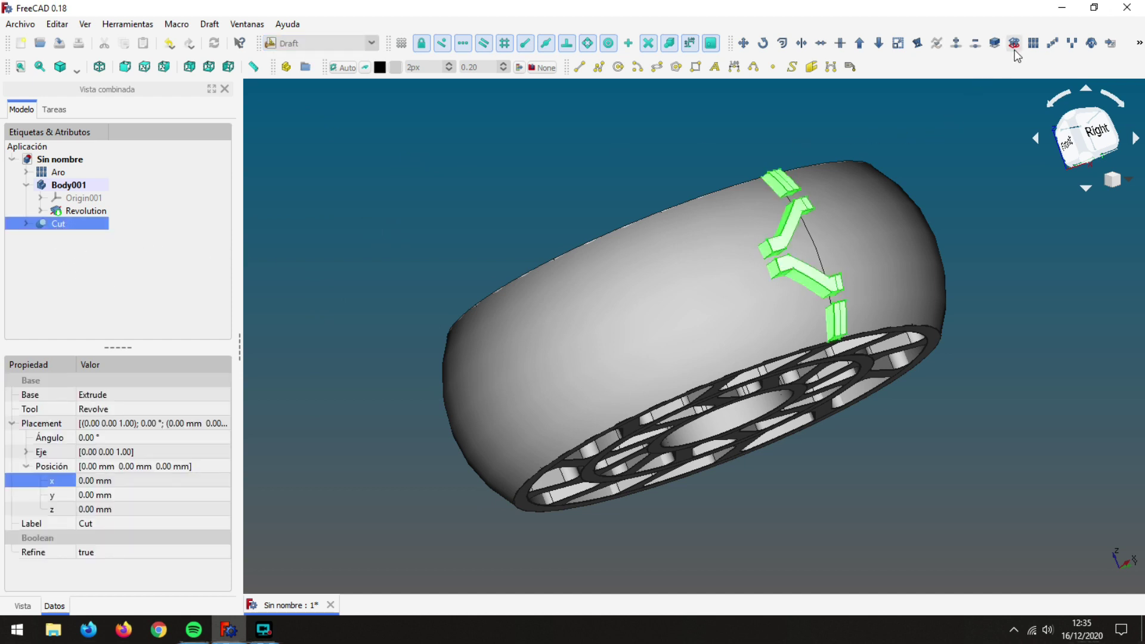
Make a Draft array of the Cut tread block, set to polar with 25 copies.
{"action": "left_click", "coordinate": [1033, 43]}
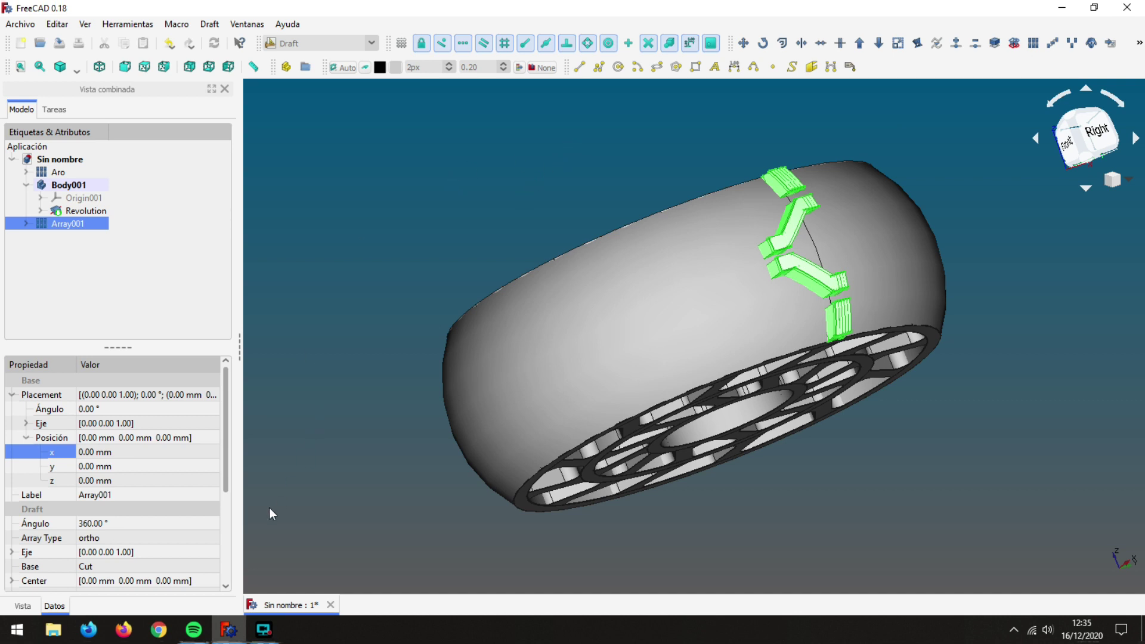
{"action": "left_click_drag", "start_coordinate": [224, 378], "coordinate": [225, 433]}
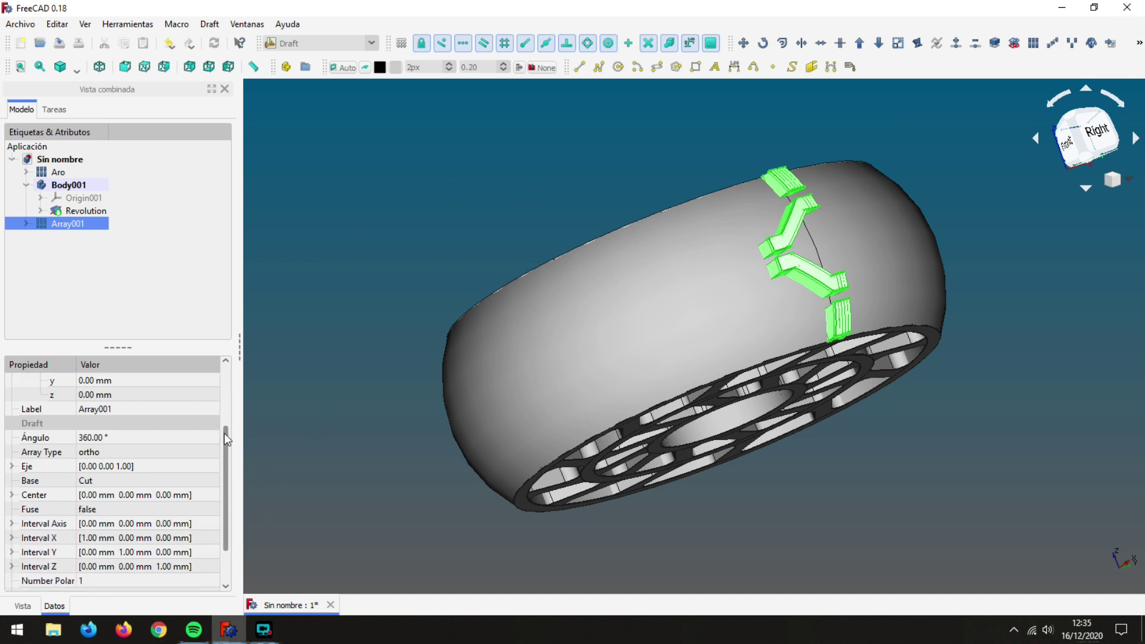
{"action": "left_click", "coordinate": [215, 454]}
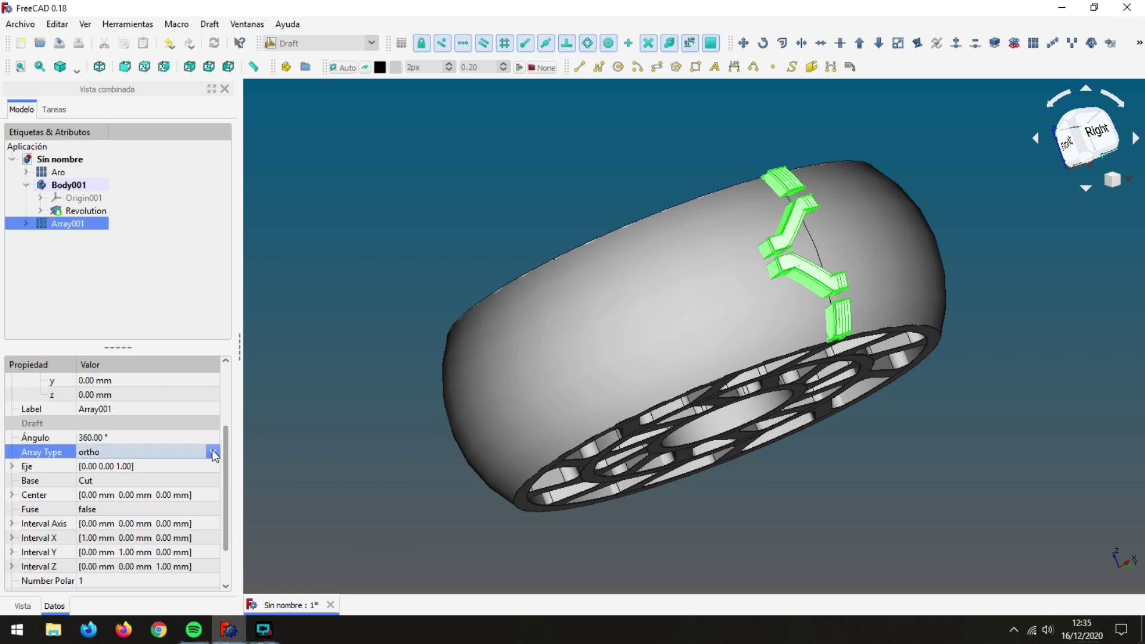
{"action": "left_click", "coordinate": [215, 455]}
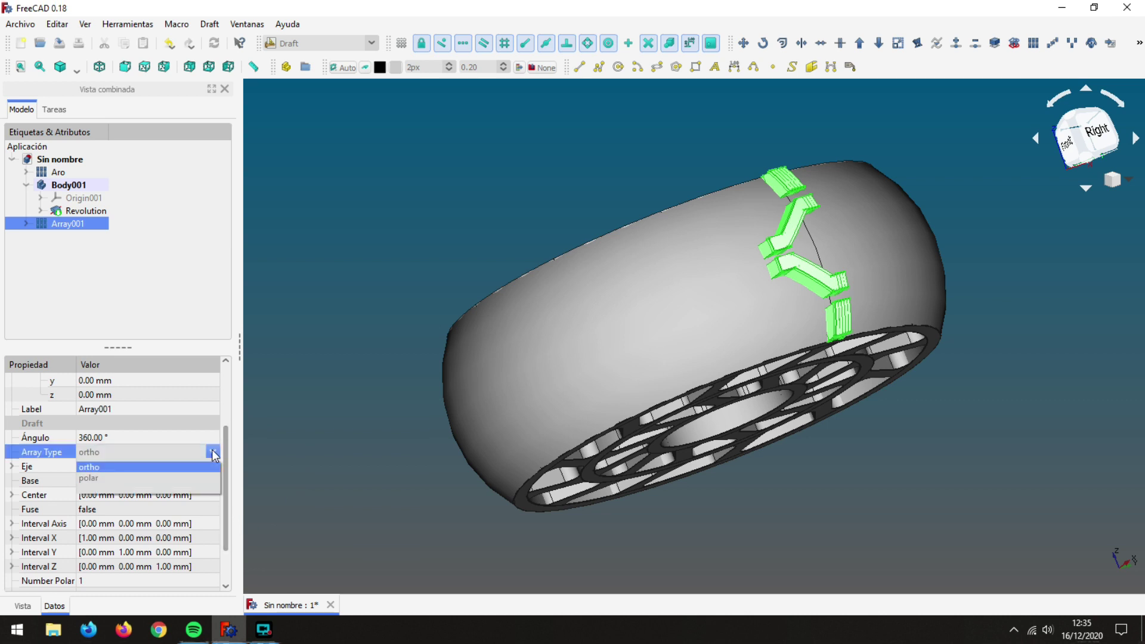
{"action": "left_click", "coordinate": [128, 481]}
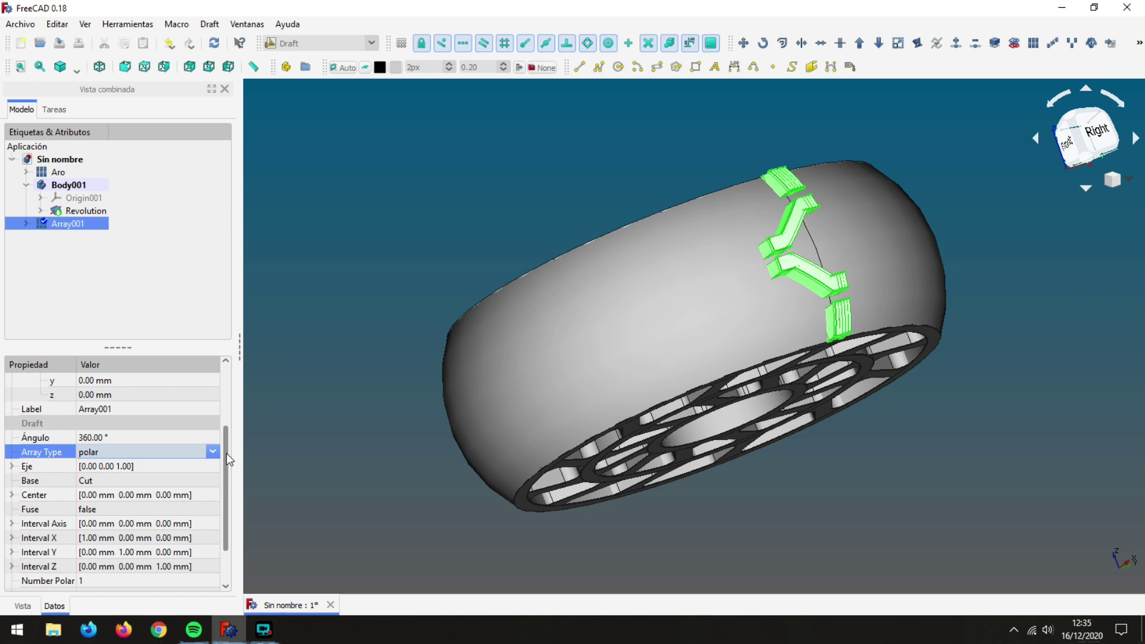
{"action": "scroll", "coordinate": [228, 459], "scroll_direction": "down", "scroll_amount": 1}
{"action": "left_click", "coordinate": [102, 539]}
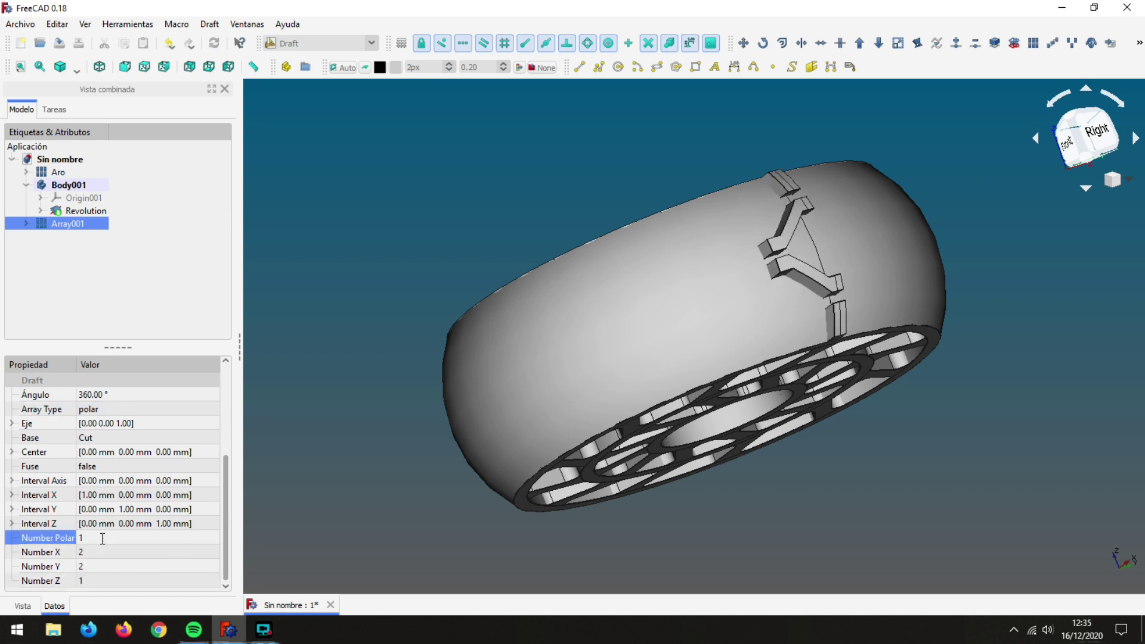
{"action": "type", "text": "25"}
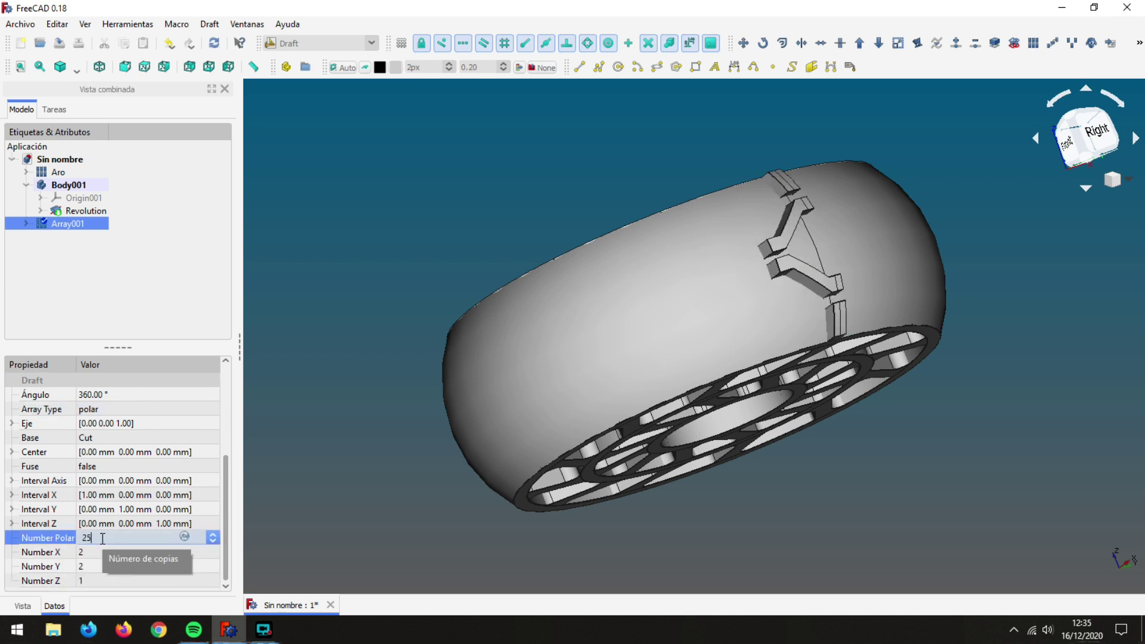
{"action": "left_click", "coordinate": [327, 416]}
Back in Part, union Body001's Revolution with Array001 into a single Fusion.
{"action": "mouse_move", "coordinate": [342, 436]}
{"action": "middle_mouse_down"}
{"action": "mouse_move", "coordinate": [419, 474]}
{"action": "mouse_move", "coordinate": [776, 471]}
{"action": "mouse_move", "coordinate": [656, 417]}
{"action": "middle_mouse_up"}
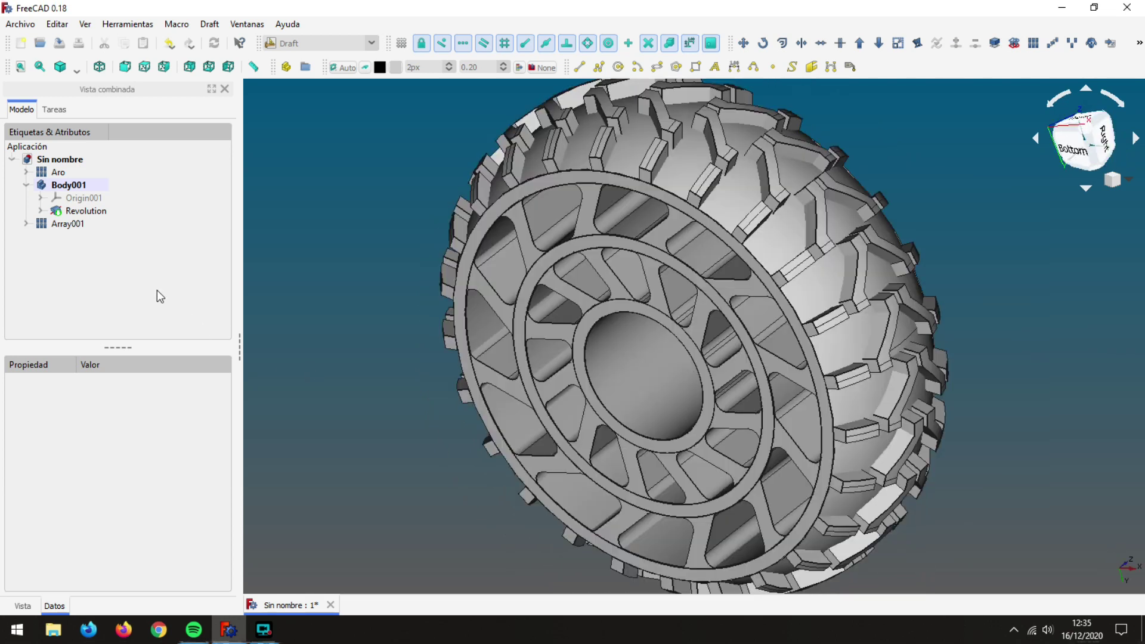
{"action": "left_click", "coordinate": [372, 43]}
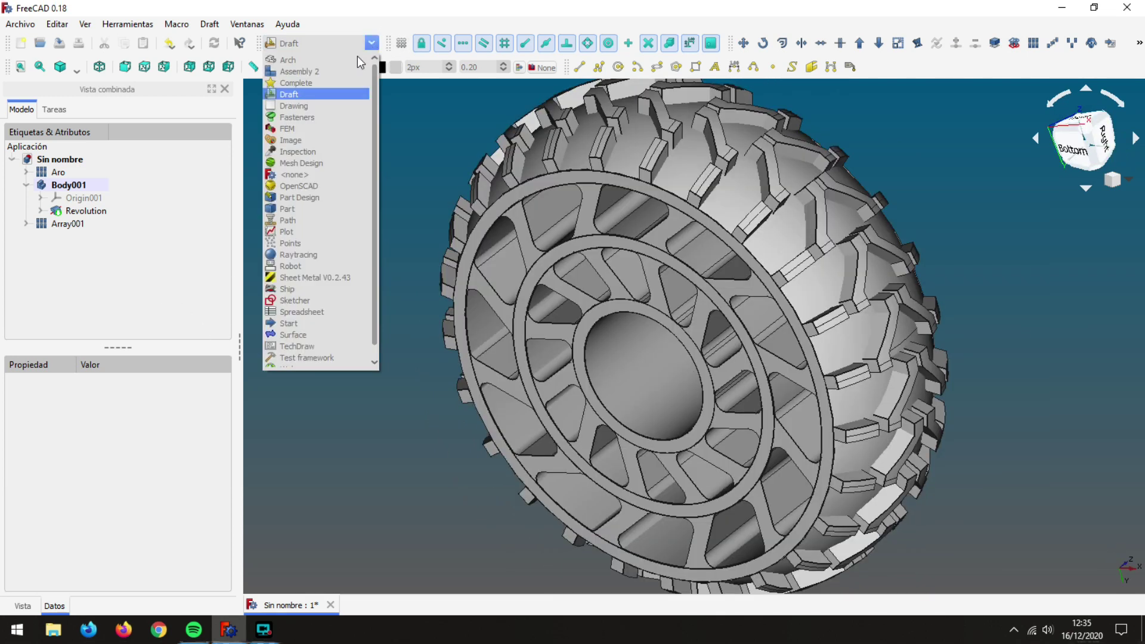
{"action": "left_click", "coordinate": [290, 209]}
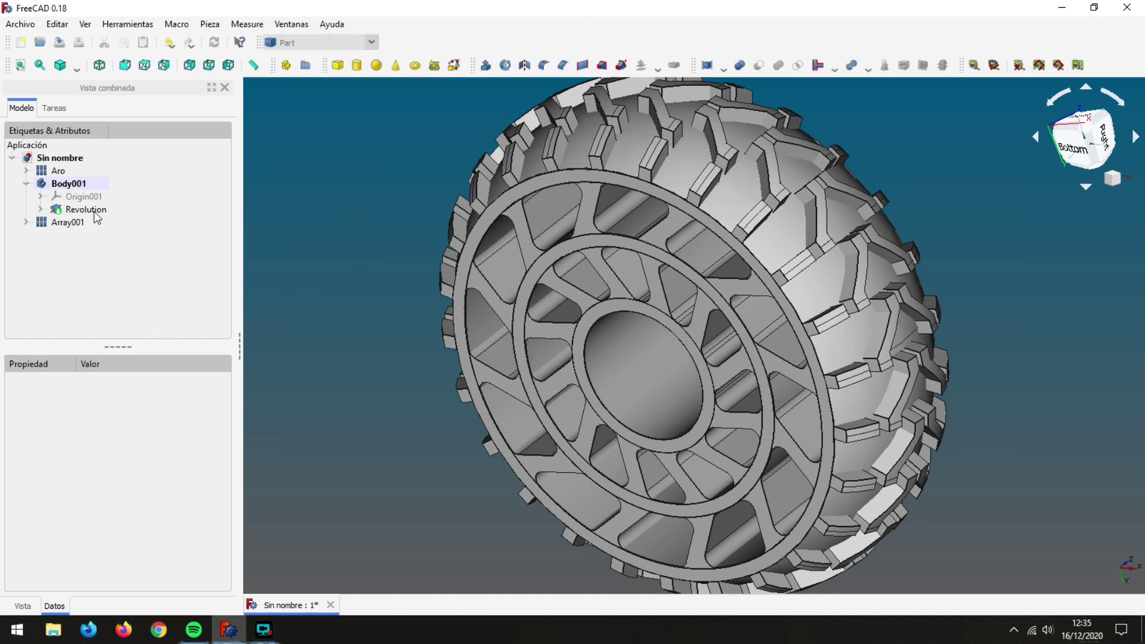
{"action": "left_click", "coordinate": [75, 184]}
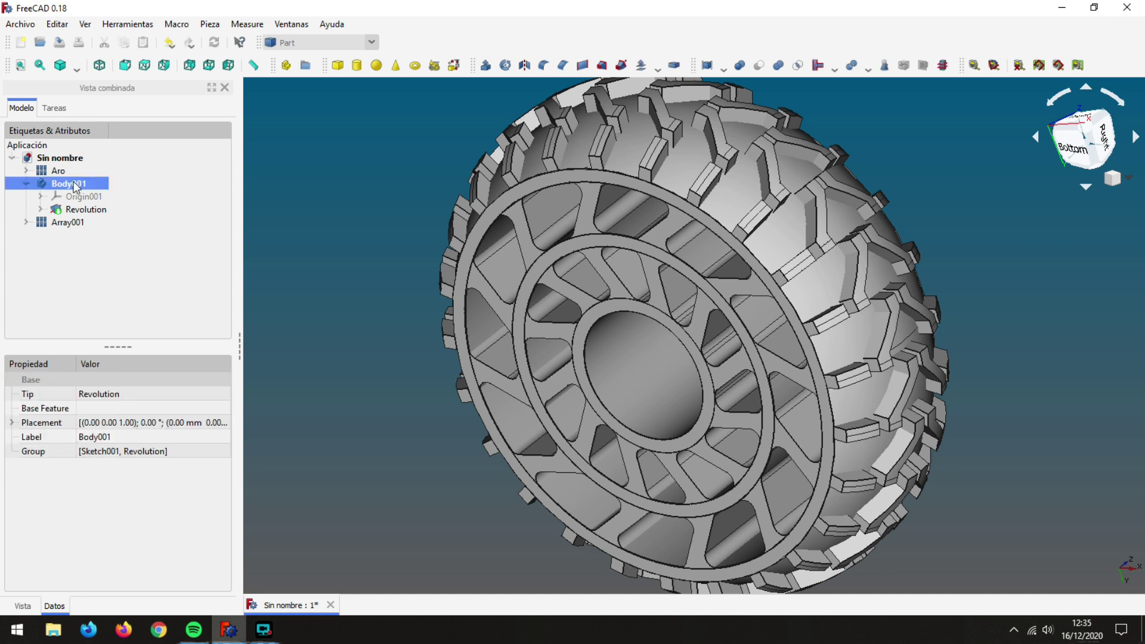
{"action": "left_click", "coordinate": [85, 211]}
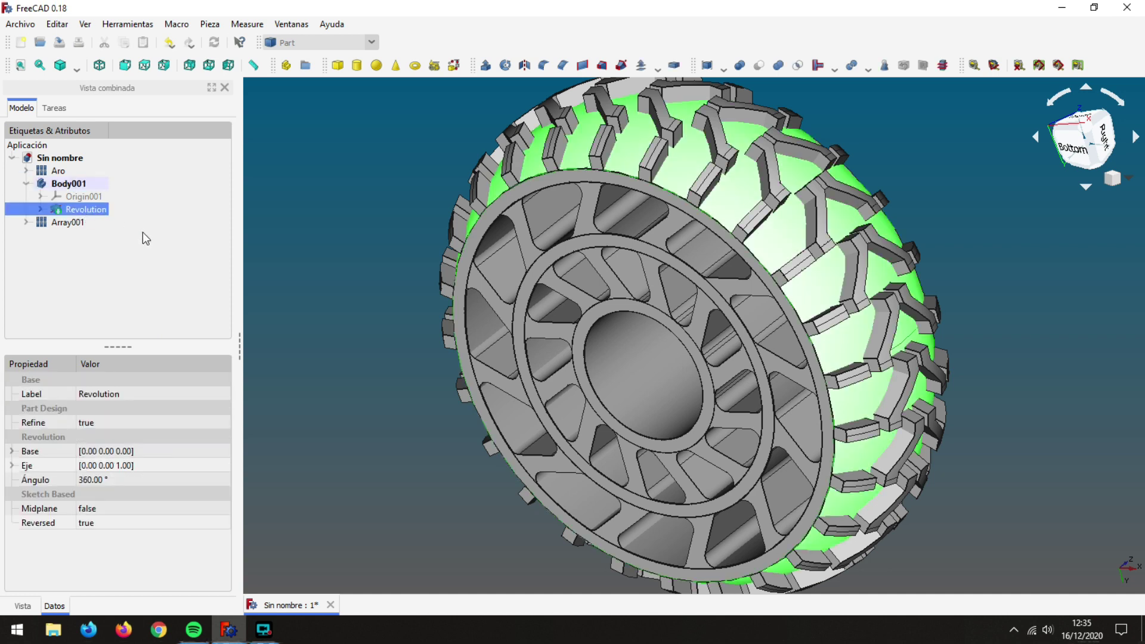
{"action": "left_click", "coordinate": [67, 223], "text": "ctrl"}
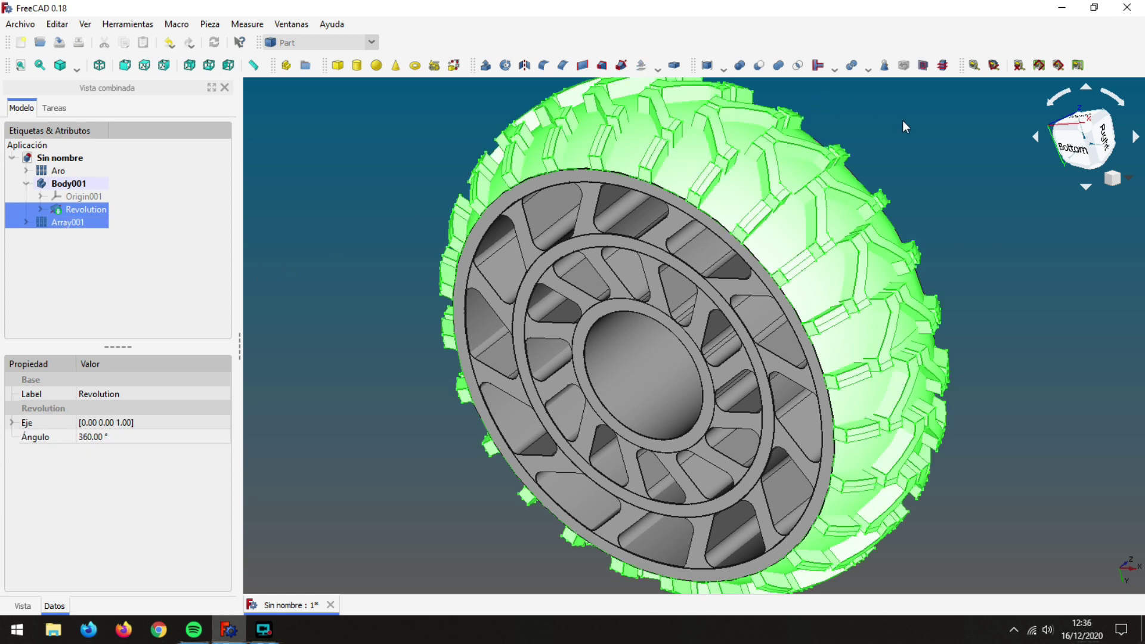
{"action": "left_click", "coordinate": [779, 67]}
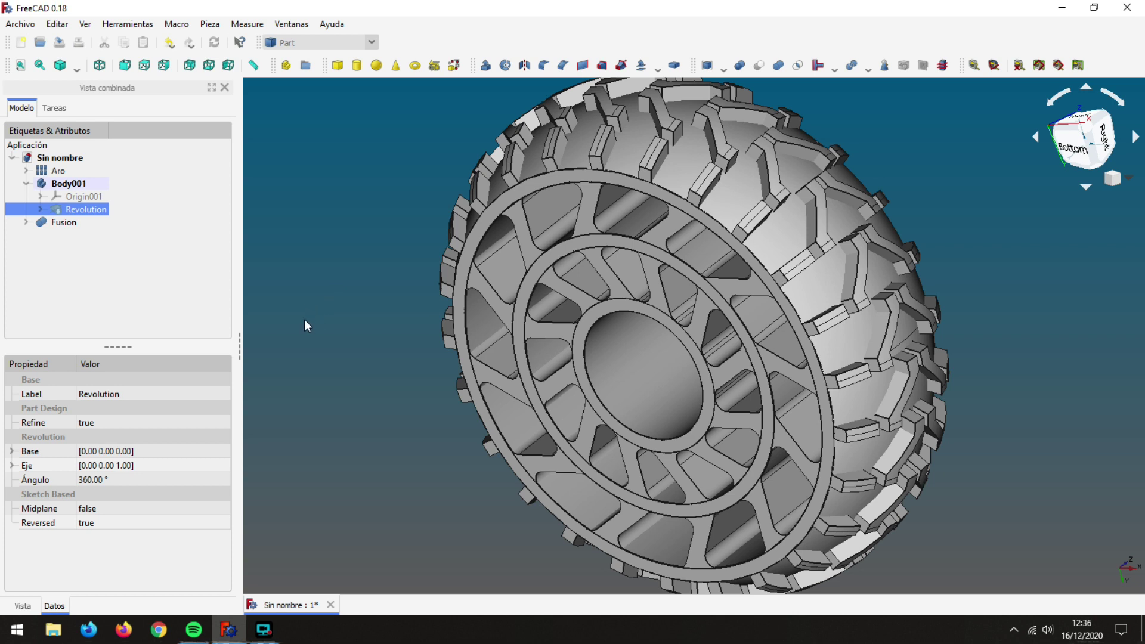
Set the Aro rim's appearance to Aluminio material with a white body colour.
{"action": "left_click", "coordinate": [164, 279]}
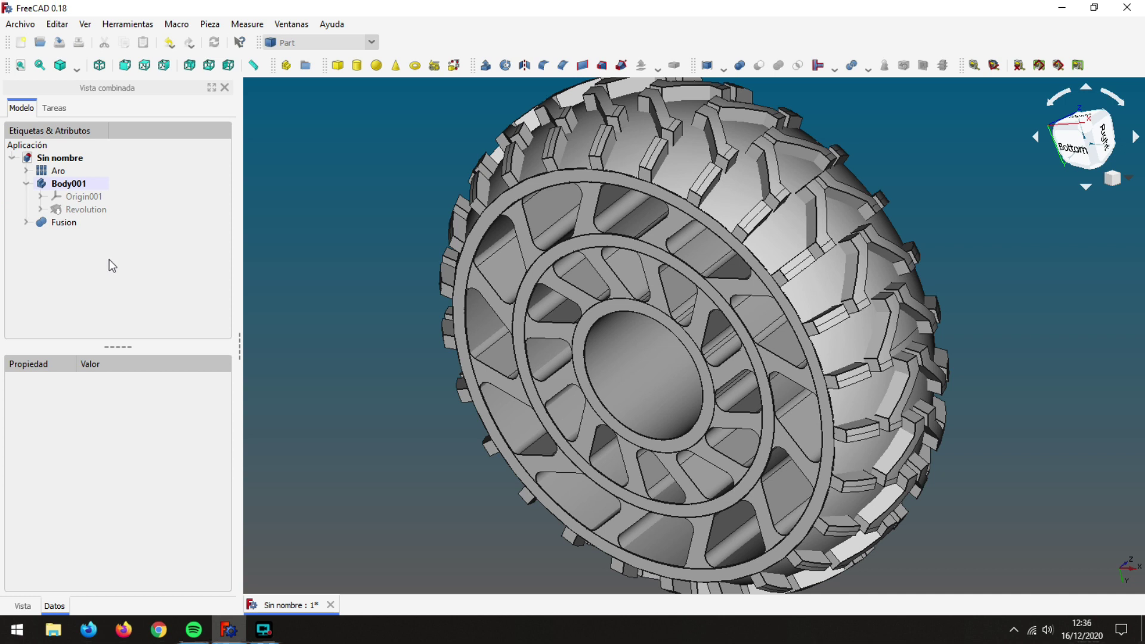
{"action": "left_click", "coordinate": [59, 171]}
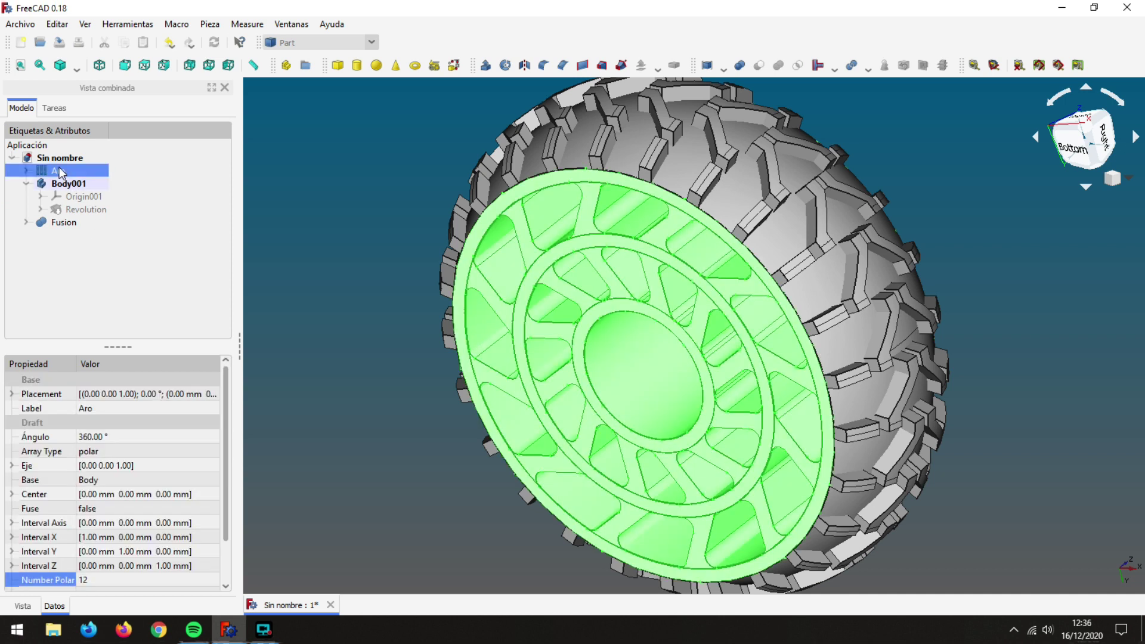
{"action": "right_click", "coordinate": [59, 171]}
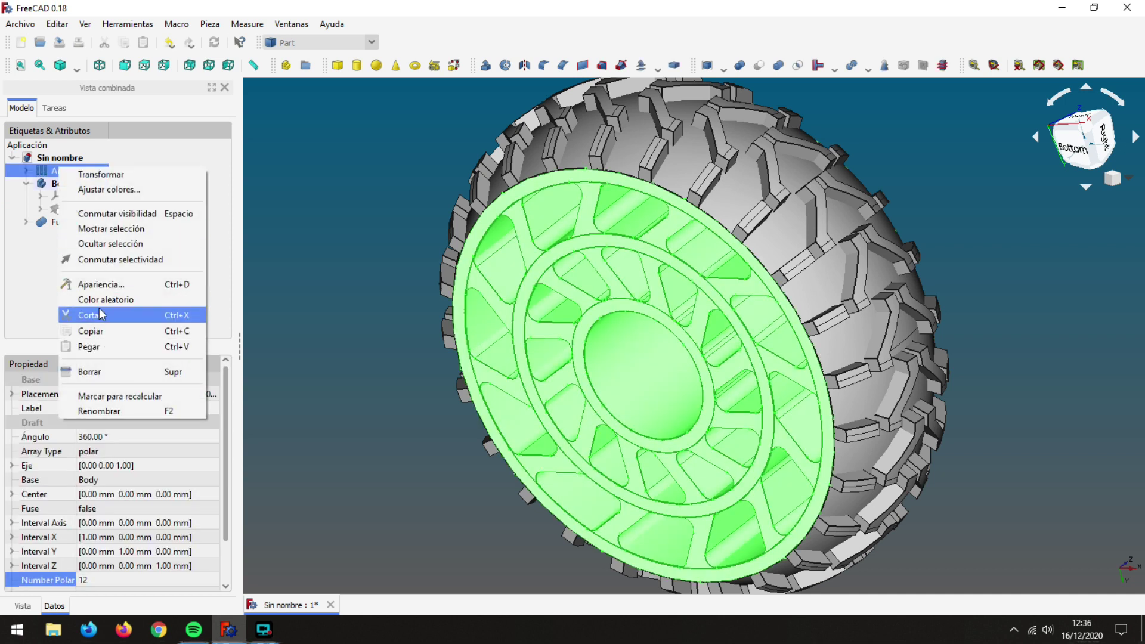
{"action": "left_click", "coordinate": [117, 291]}
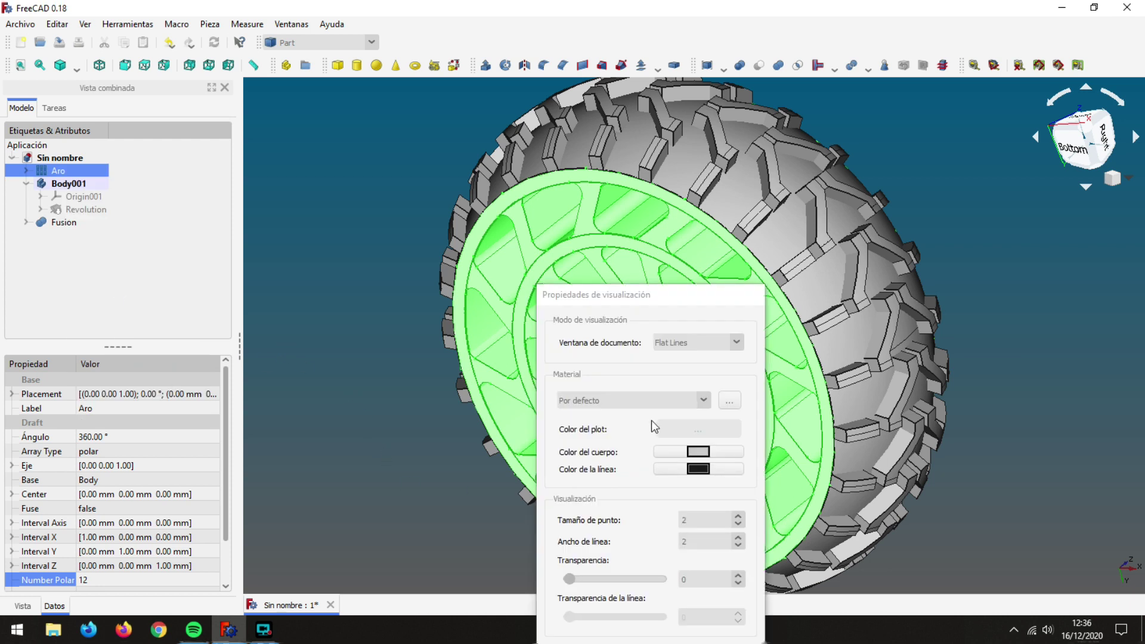
{"action": "left_click", "coordinate": [705, 401]}
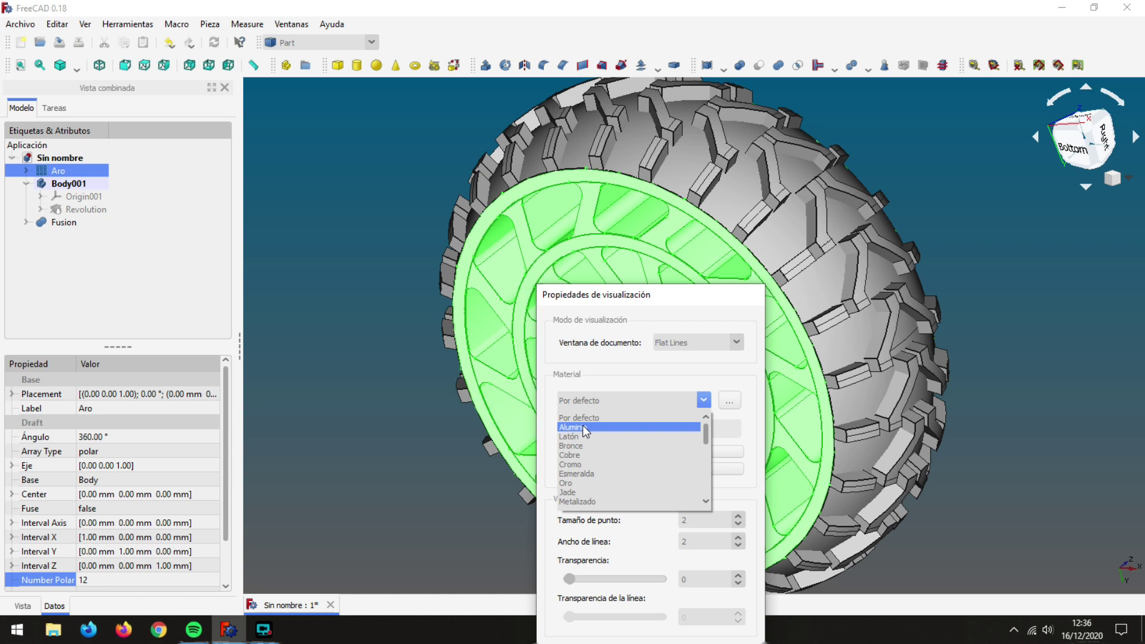
{"action": "left_click", "coordinate": [585, 427]}
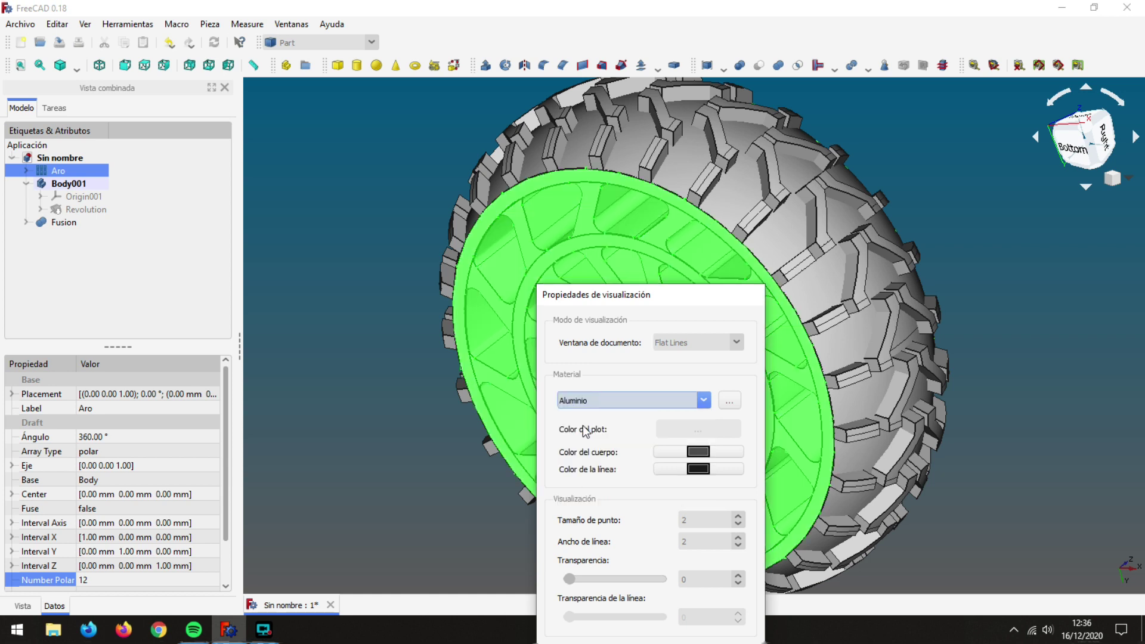
{"action": "left_click", "coordinate": [701, 454]}
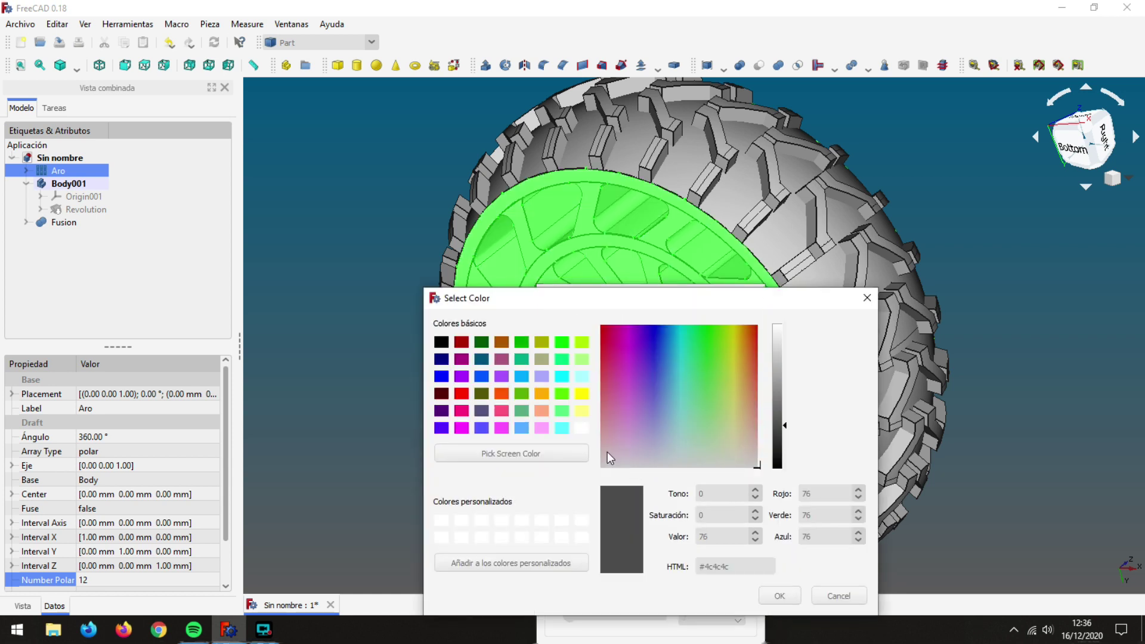
{"action": "left_click", "coordinate": [580, 428]}
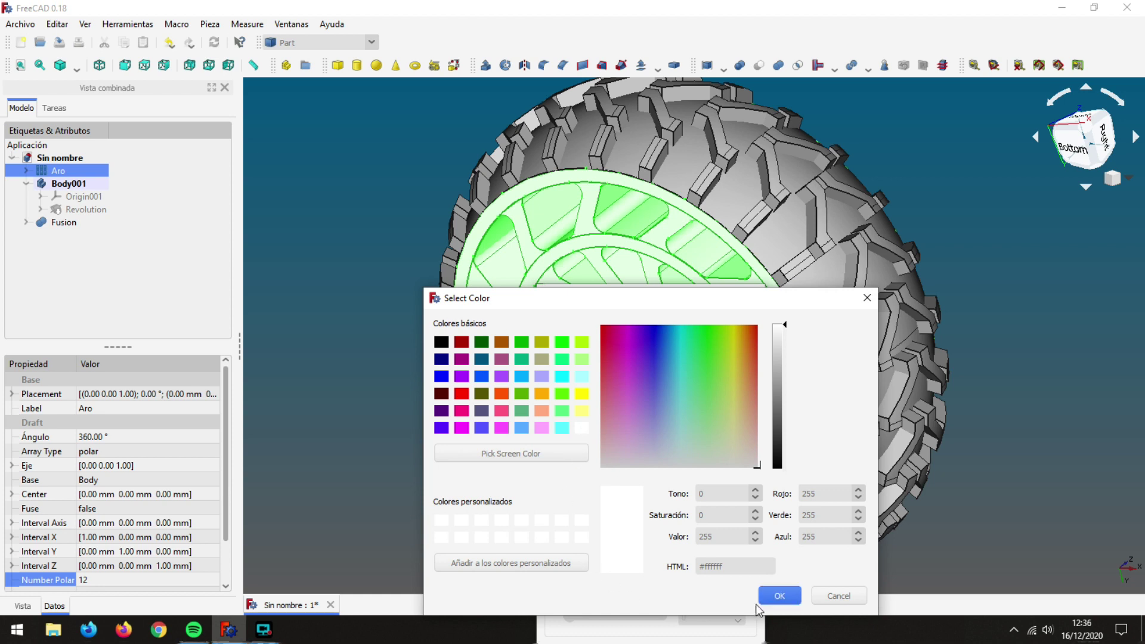
{"action": "left_click", "coordinate": [781, 596]}
{"action": "left_click_drag", "start_coordinate": [678, 299], "coordinate": [661, 180]}
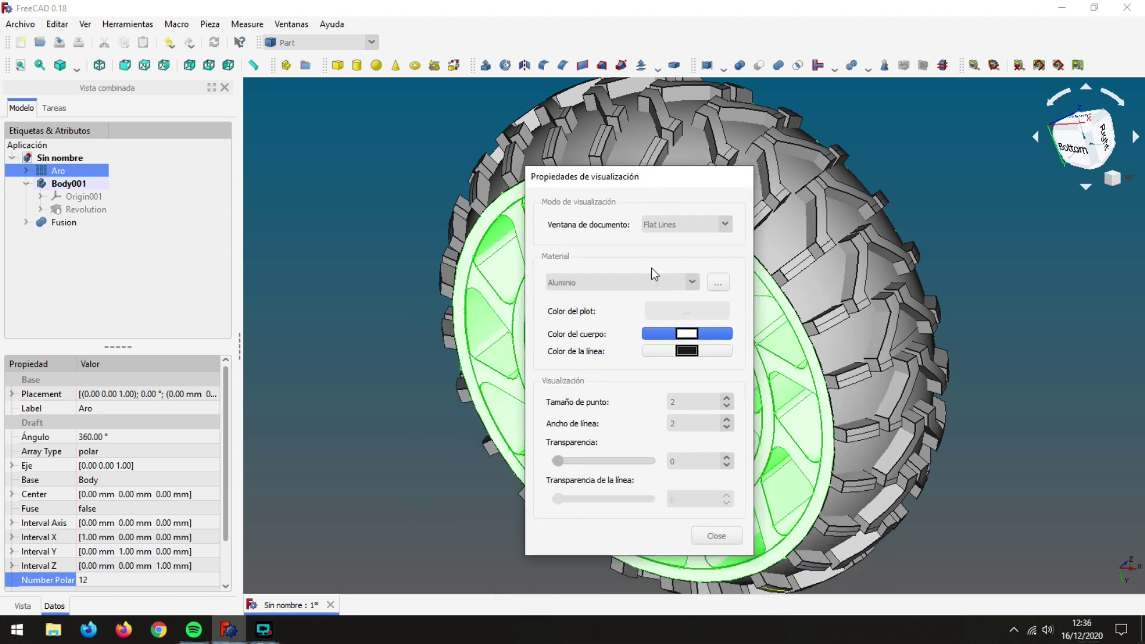
{"action": "left_click", "coordinate": [719, 539]}
{"action": "left_click", "coordinate": [402, 463]}
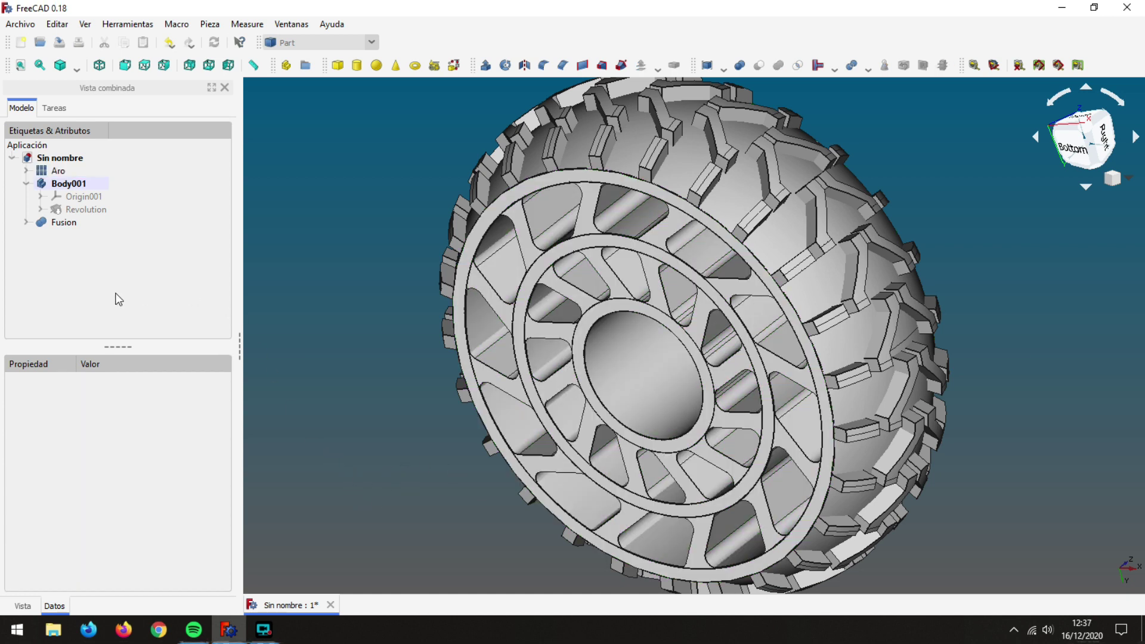
Set the Fusion tire's appearance to Plástico material with body colour #313131.
{"action": "left_click", "coordinate": [65, 228]}
{"action": "right_click", "coordinate": [66, 227]}
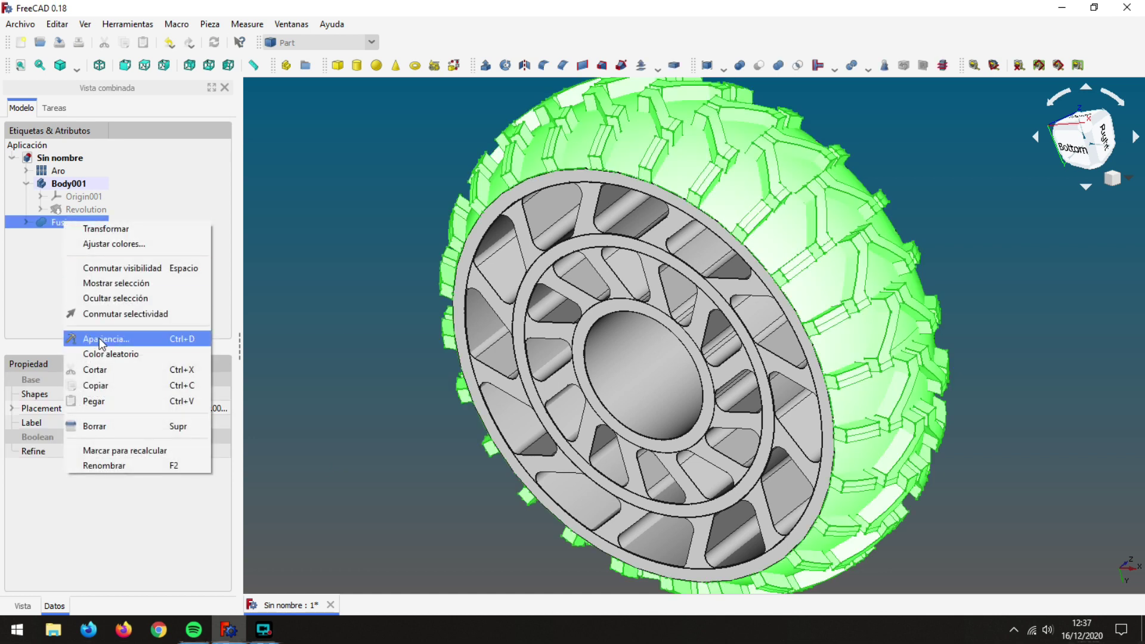
{"action": "left_click", "coordinate": [98, 339]}
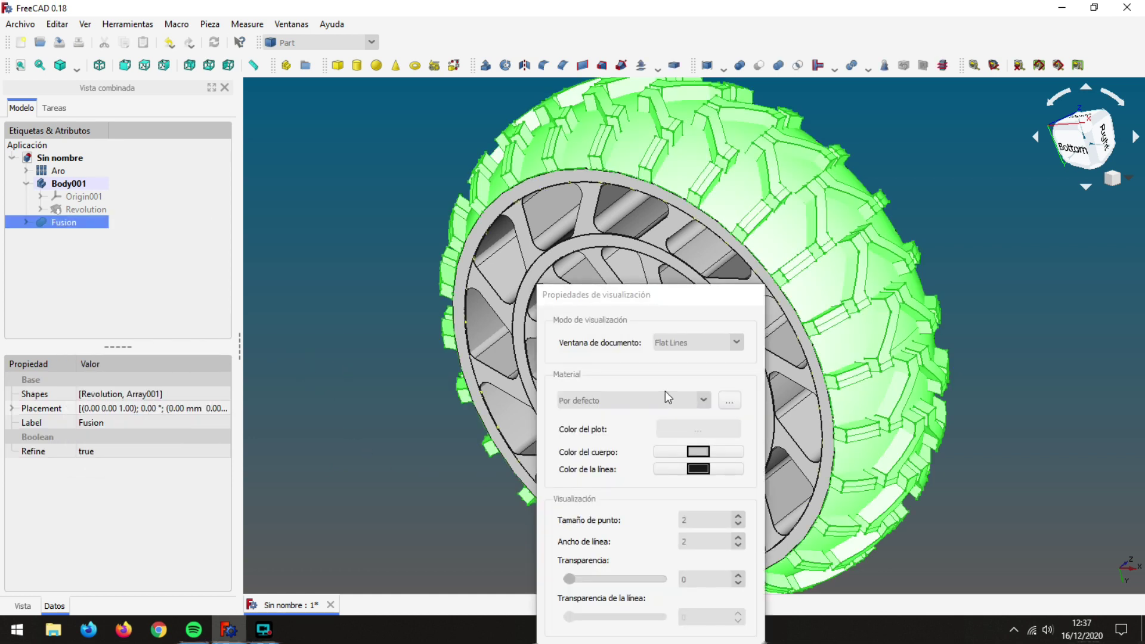
{"action": "left_click", "coordinate": [704, 400]}
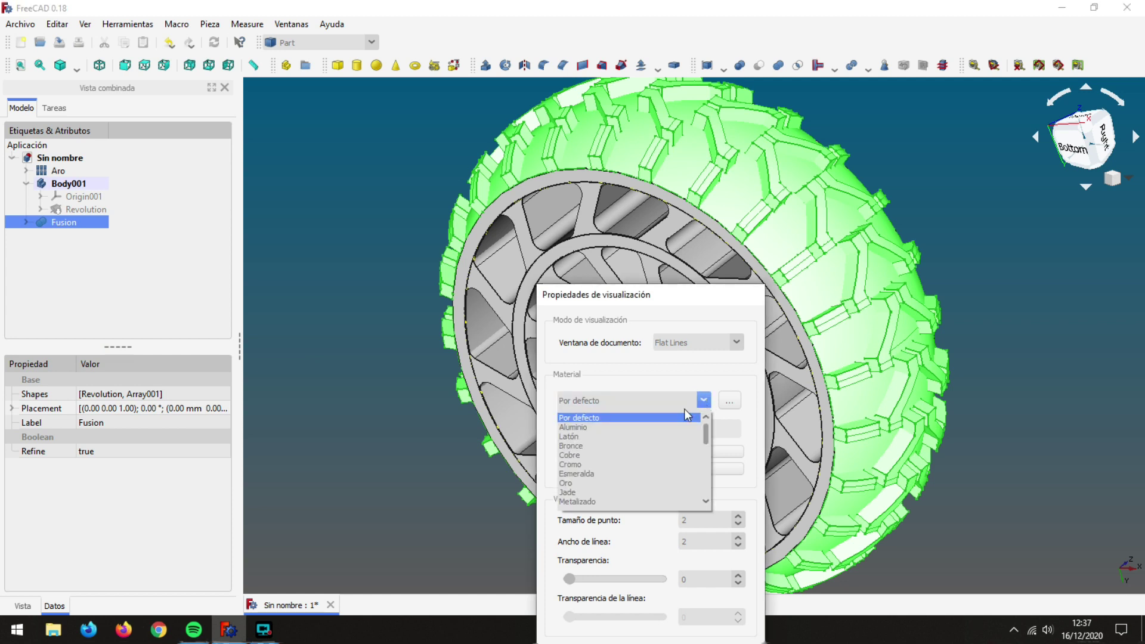
{"action": "left_click_drag", "start_coordinate": [708, 432], "coordinate": [706, 470]}
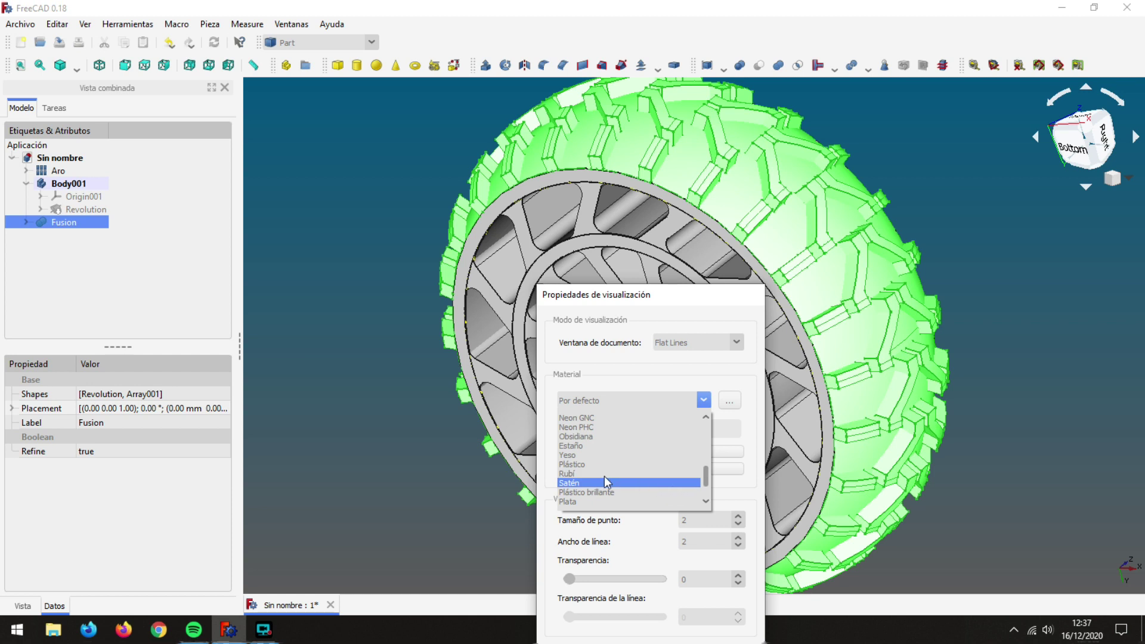
{"action": "left_click", "coordinate": [582, 465]}
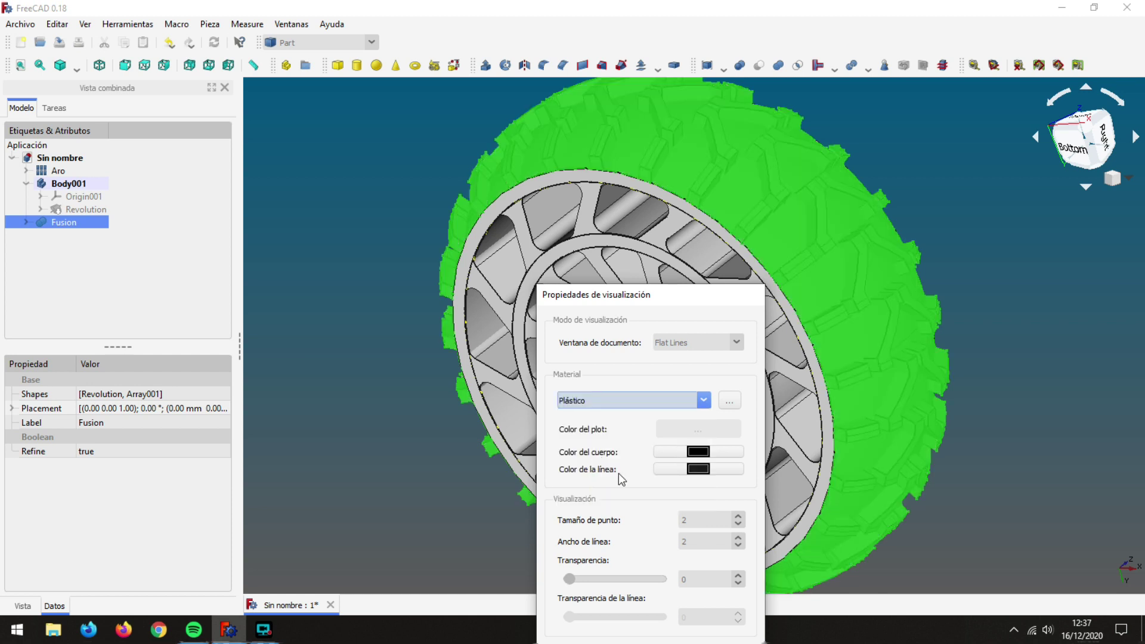
{"action": "left_click", "coordinate": [686, 454]}
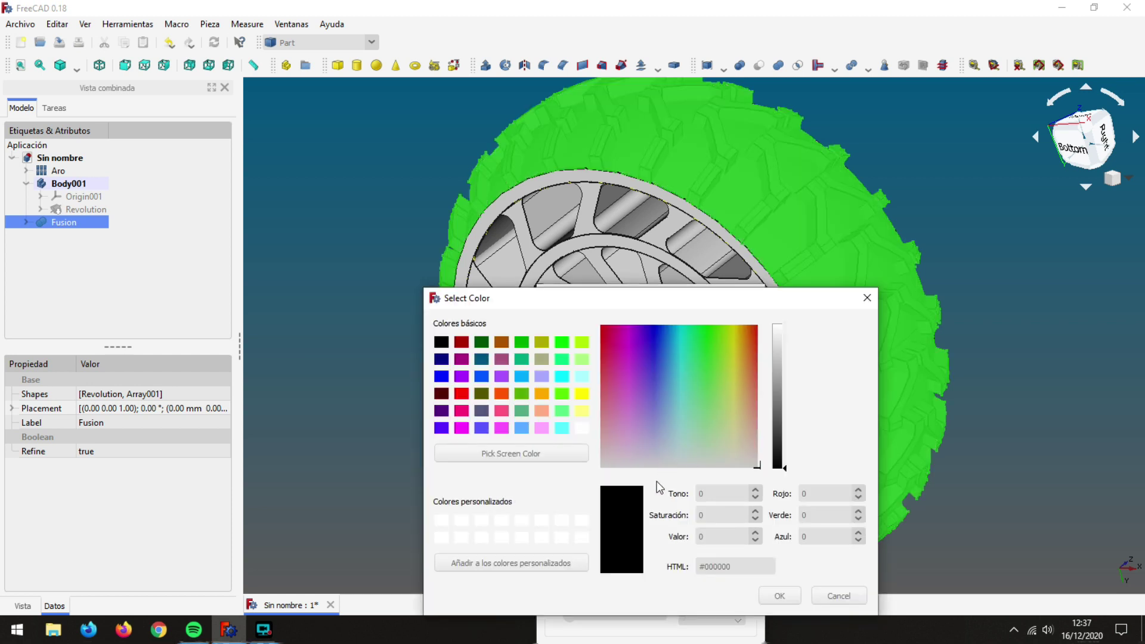
{"action": "left_click_drag", "start_coordinate": [785, 471], "coordinate": [789, 441]}
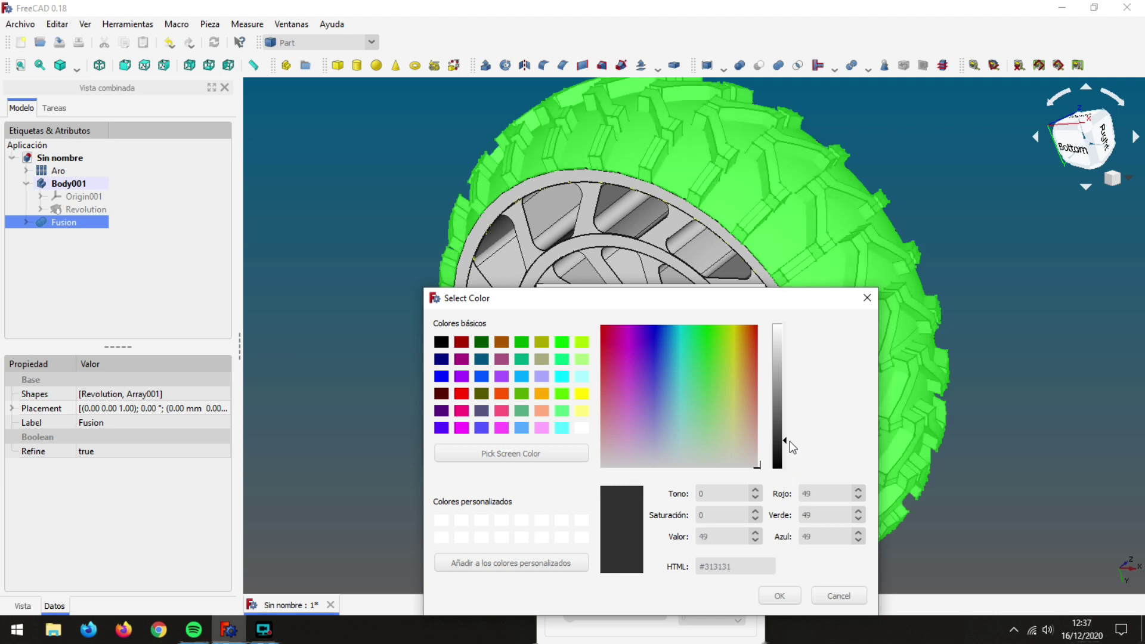
{"action": "left_click", "coordinate": [780, 596]}
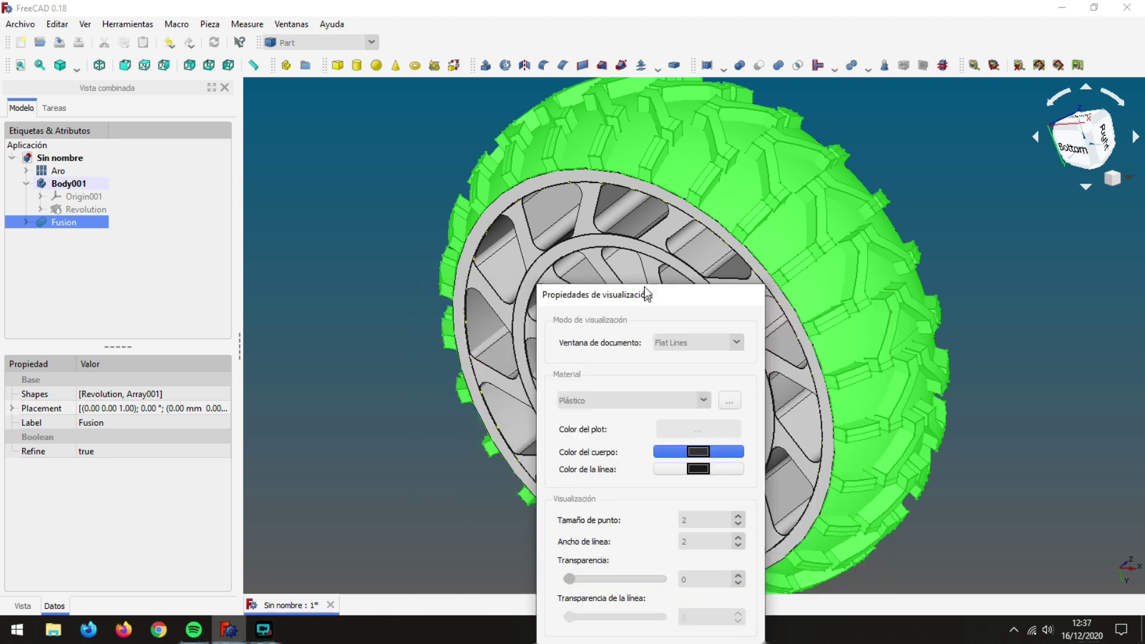
{"action": "left_click_drag", "start_coordinate": [645, 287], "coordinate": [597, 136]}
{"action": "left_click", "coordinate": [681, 503]}
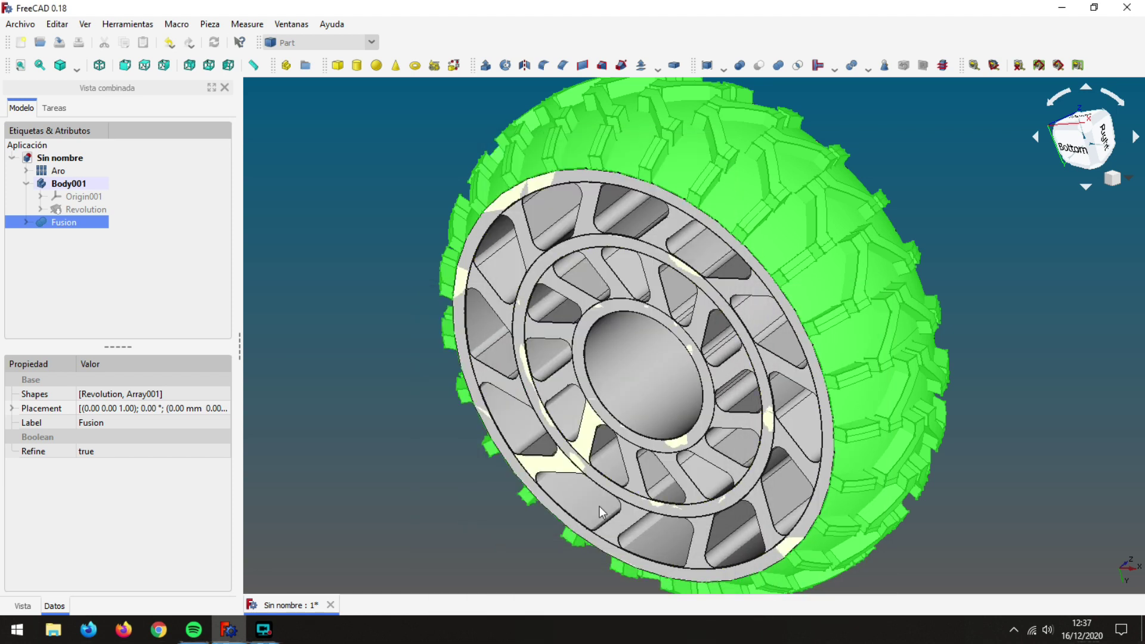
{"action": "left_click", "coordinate": [376, 453]}
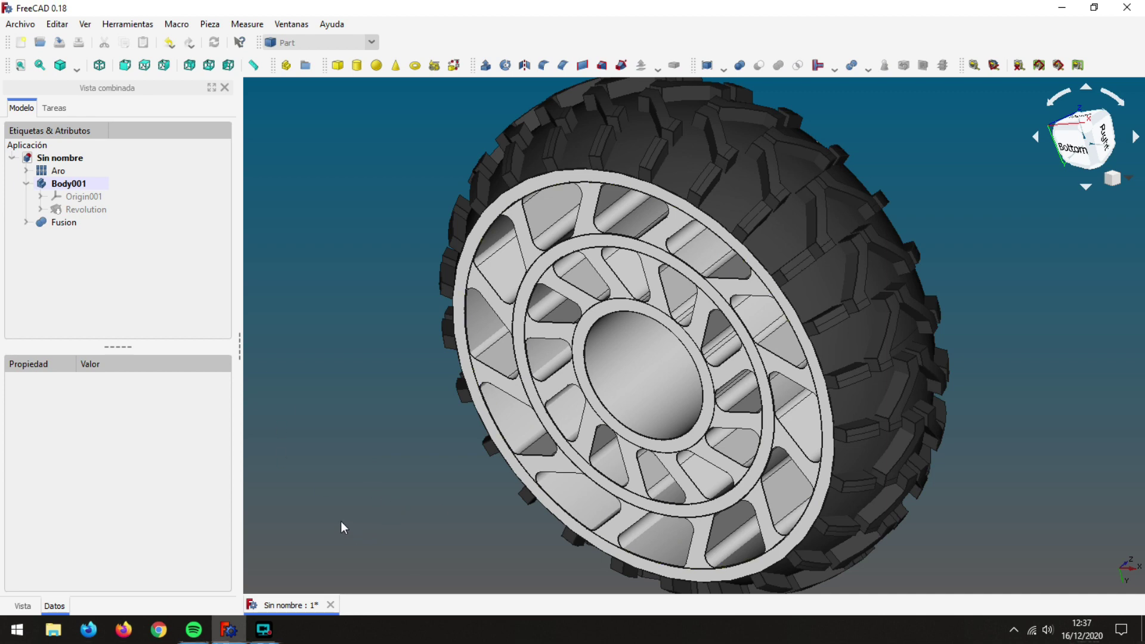
Orbit the view to inspect the dark tread, then turn the white rim face forward.
{"action": "mouse_move", "coordinate": [334, 514]}
{"action": "middle_mouse_down"}
{"action": "mouse_move", "coordinate": [558, 446]}
{"action": "mouse_move", "coordinate": [1025, 463]}
{"action": "mouse_move", "coordinate": [907, 340]}
{"action": "mouse_move", "coordinate": [800, 307]}
{"action": "mouse_move", "coordinate": [725, 248]}
{"action": "mouse_move", "coordinate": [712, 221]}
{"action": "mouse_move", "coordinate": [757, 289]}
{"action": "mouse_move", "coordinate": [780, 396]}
{"action": "mouse_move", "coordinate": [531, 473]}
{"action": "mouse_move", "coordinate": [365, 422]}
{"action": "mouse_move", "coordinate": [301, 422]}
{"action": "mouse_move", "coordinate": [495, 448]}
{"action": "mouse_move", "coordinate": [686, 507]}
{"action": "mouse_move", "coordinate": [851, 525]}
{"action": "mouse_move", "coordinate": [1012, 507]}
{"action": "mouse_move", "coordinate": [1053, 386]}
{"action": "mouse_move", "coordinate": [925, 286]}
{"action": "mouse_move", "coordinate": [811, 225]}
{"action": "mouse_move", "coordinate": [555, 149]}
{"action": "middle_mouse_up"}
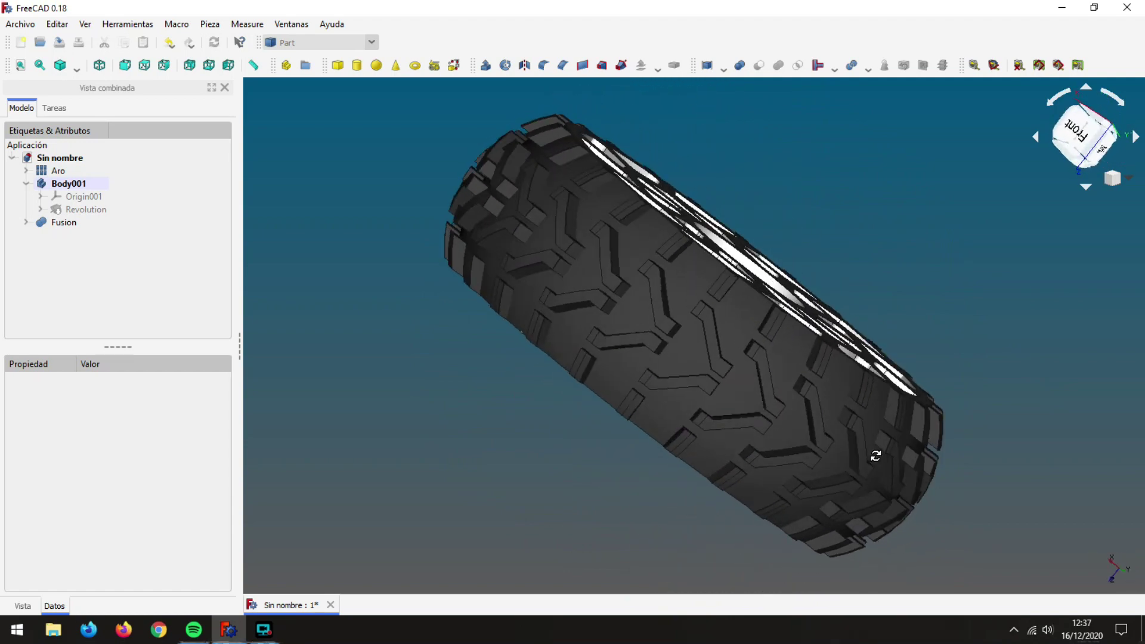
{"action": "middle_click_drag", "start_coordinate": [991, 505], "coordinate": [991, 560]}
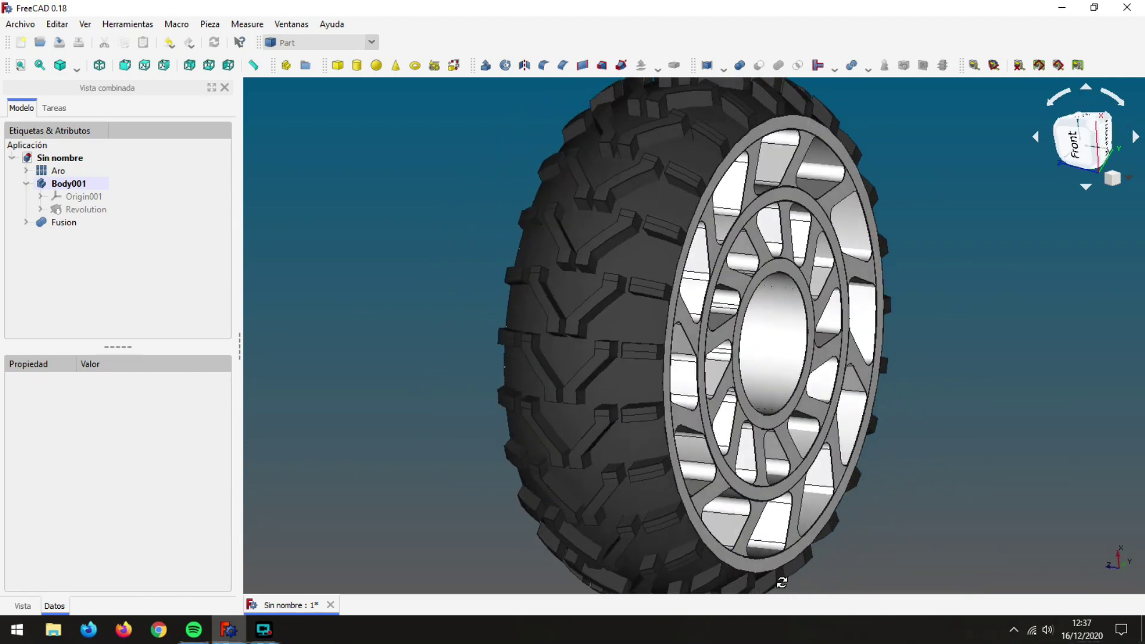